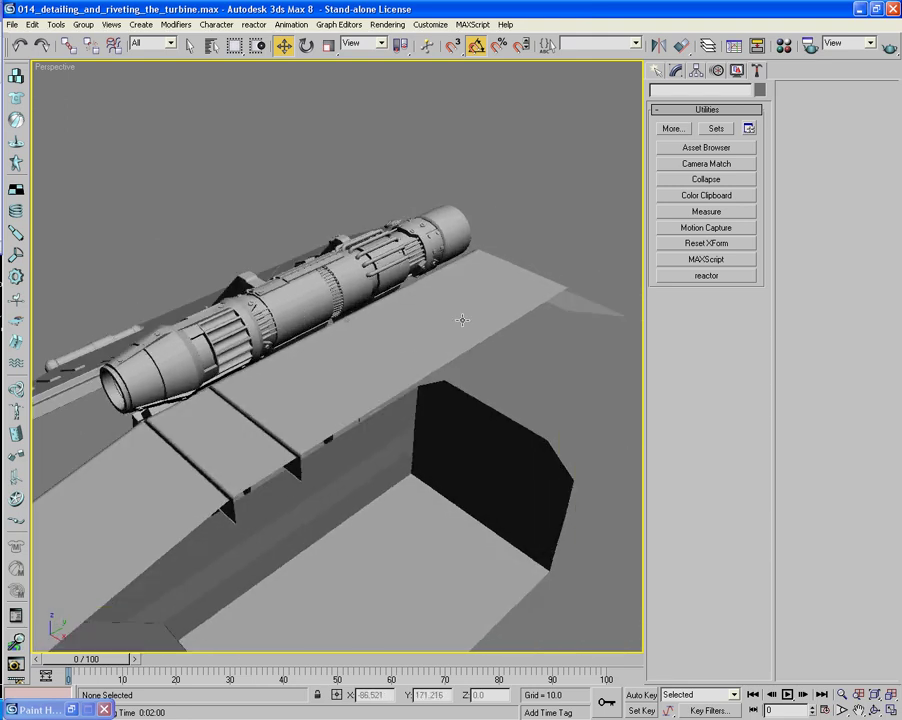
Select the turbine and turn on edged faces to show its polygon wireframe.
alt+middle_drag(461, 316, 414, 359)
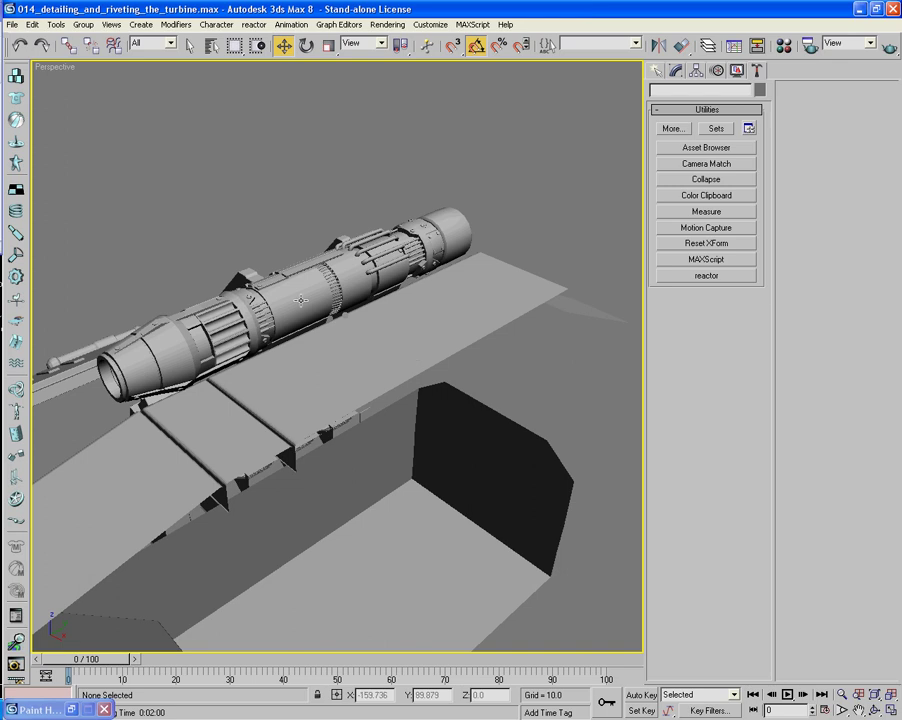
click(300, 303)
mouse_move(328, 334)
alt+middle_down()
mouse_move(308, 299)
mouse_move(302, 362)
mouse_move(319, 369)
mouse_move(498, 322)
alt+middle_up()
key(F4)
scroll(304, 285, up, 3)
scroll(319, 369, up, 5)
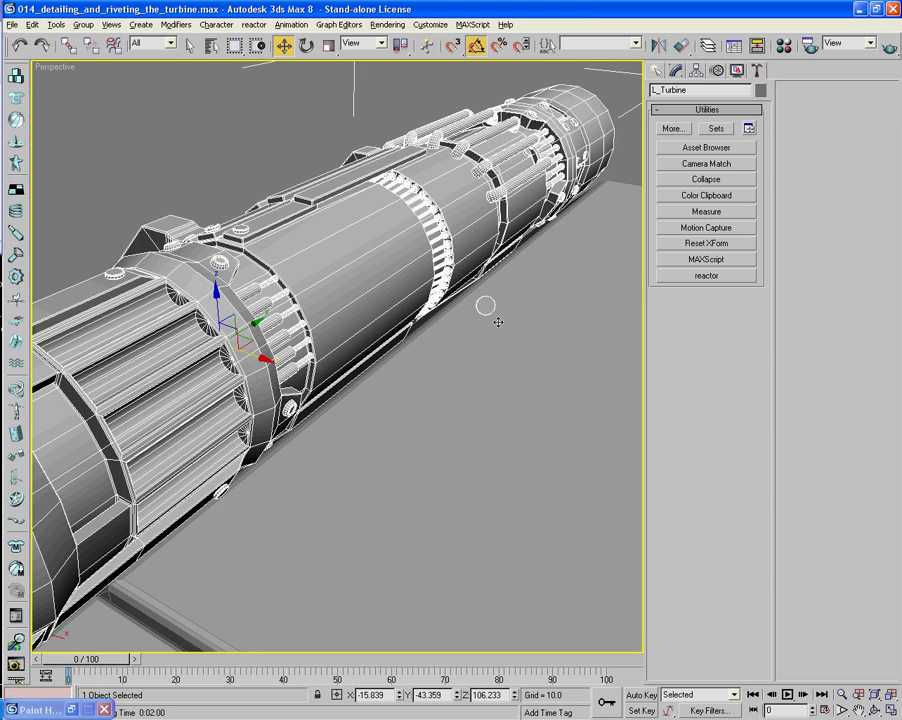
Detach the turbine's main body elements, leaving out the rivets and pipes, as a new object named M_Turbine.
click(675, 70)
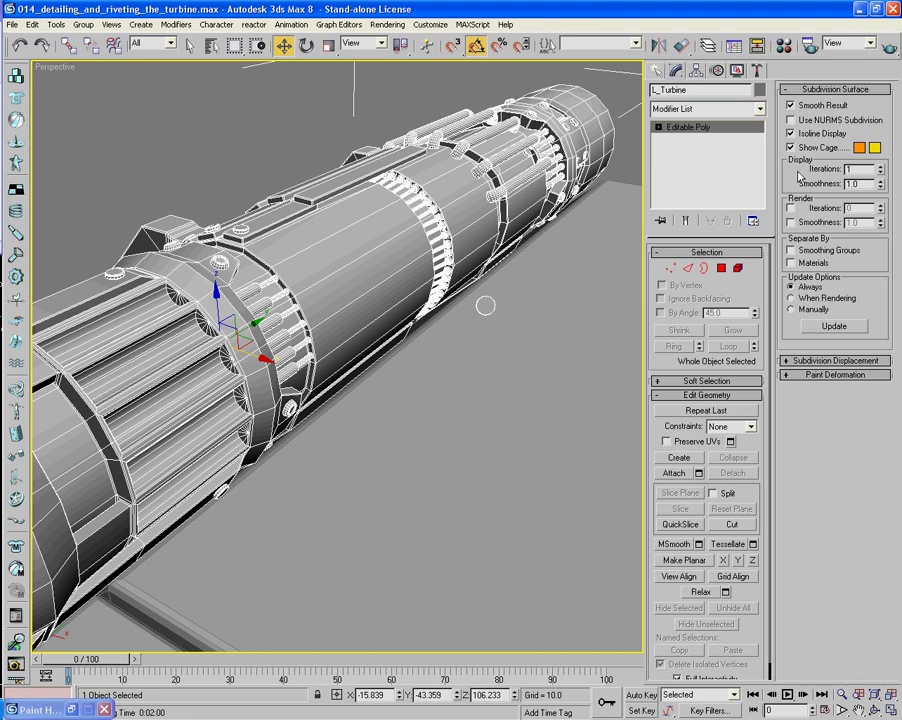
click(738, 268)
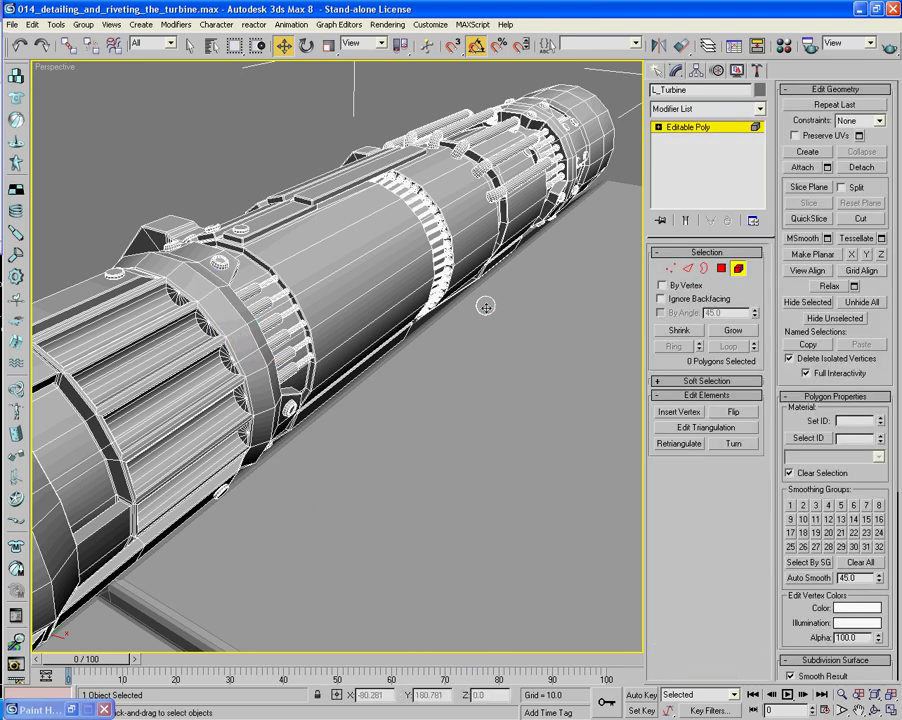
click(486, 306)
click(488, 314)
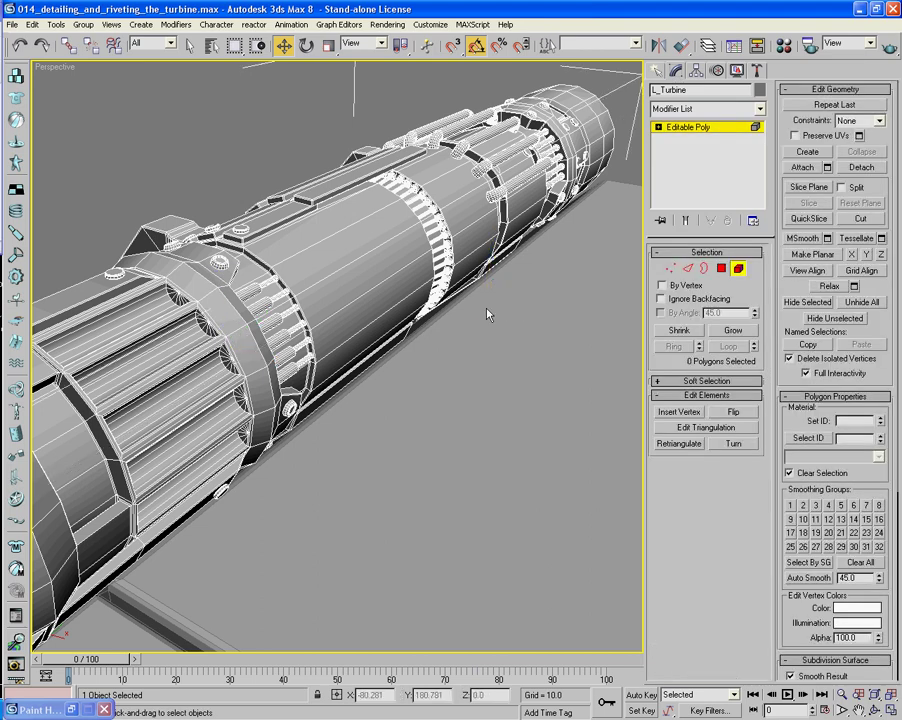
key(ctrl+a)
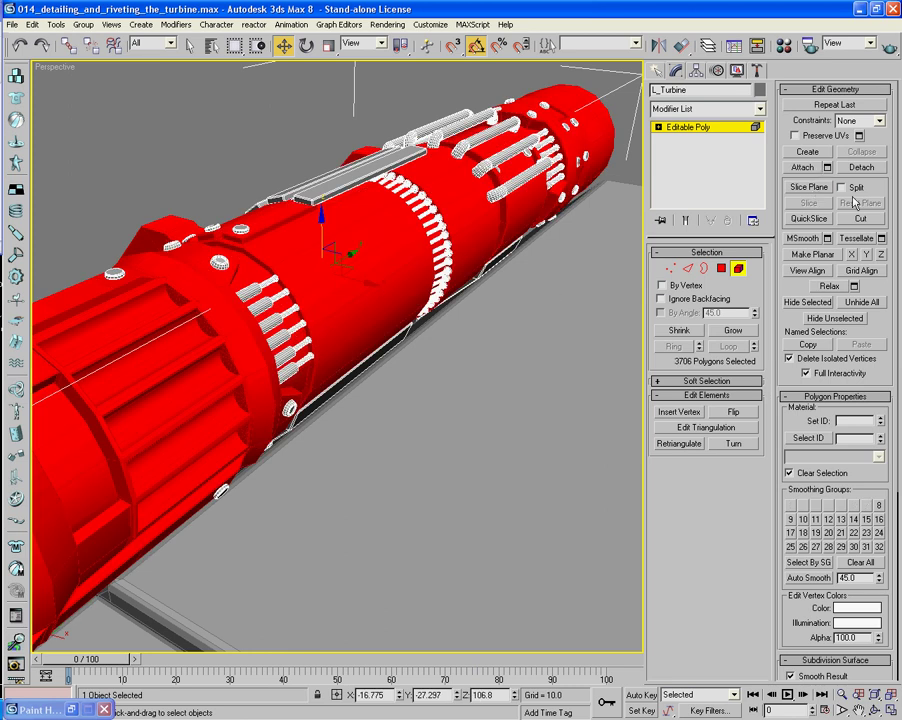
click(862, 167)
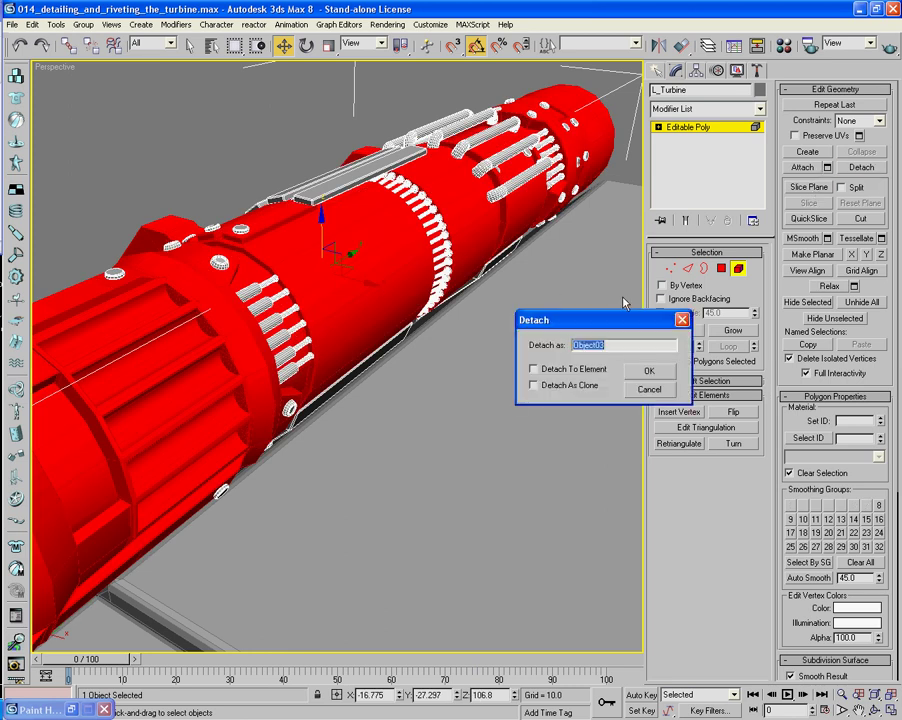
text(M_Turbine)
key(Return)
click(738, 268)
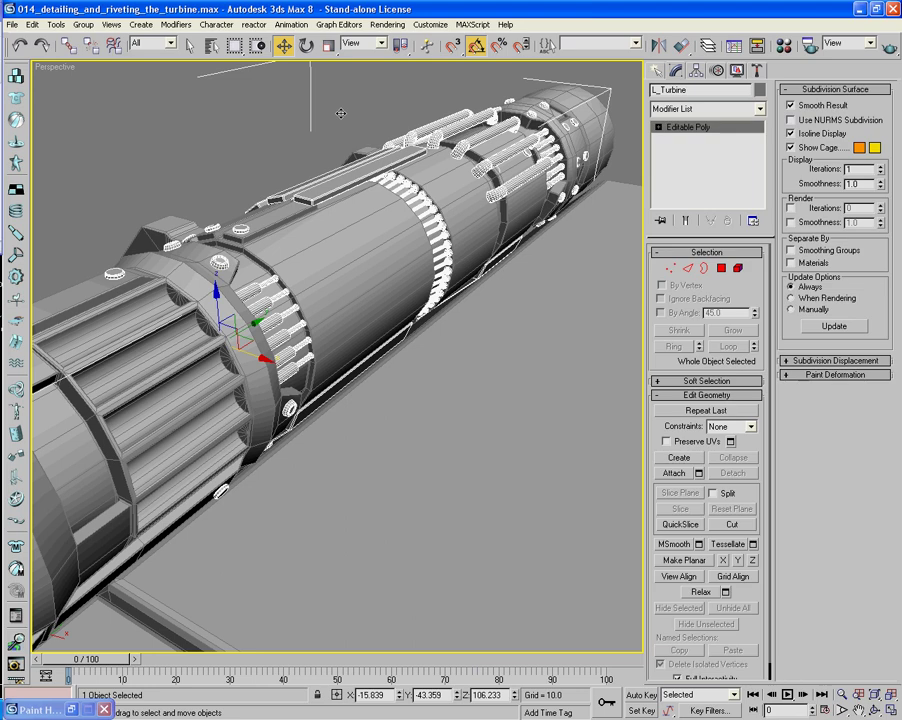
Select M_Turbine together with the adjoining ship hull and hide all unselected objects.
click(368, 235)
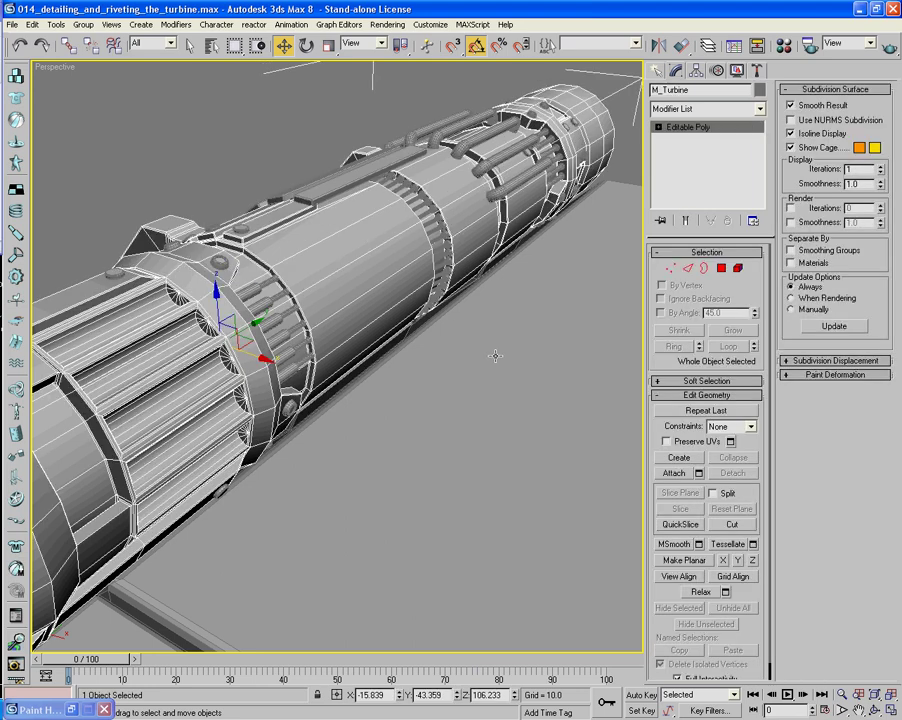
key(ctrl+a)
right_click(484, 290)
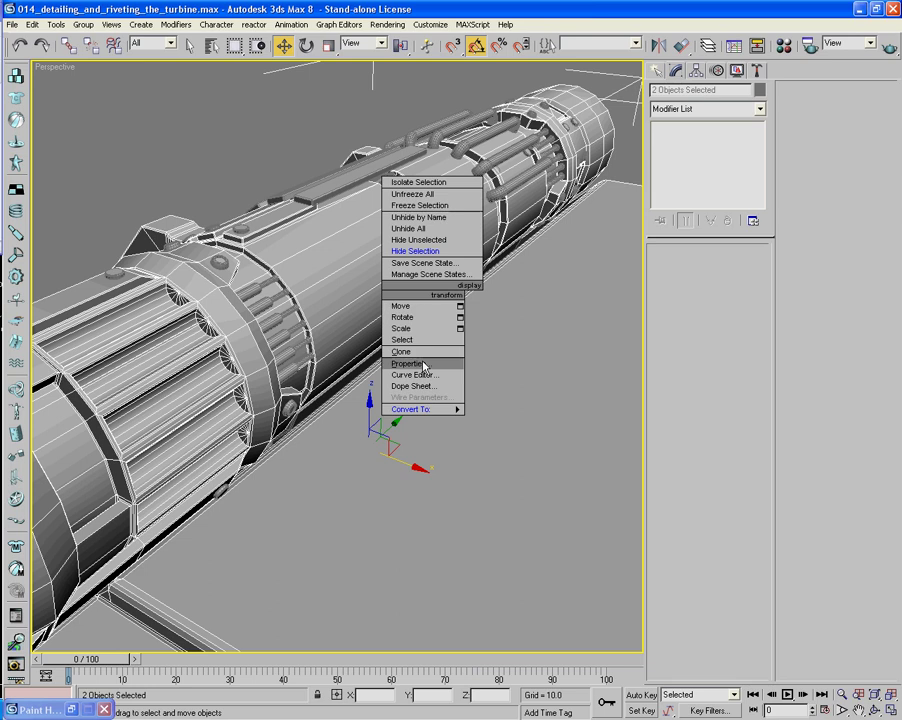
click(422, 242)
alt+middle_drag(264, 256, 308, 273)
scroll(378, 257, down, 2)
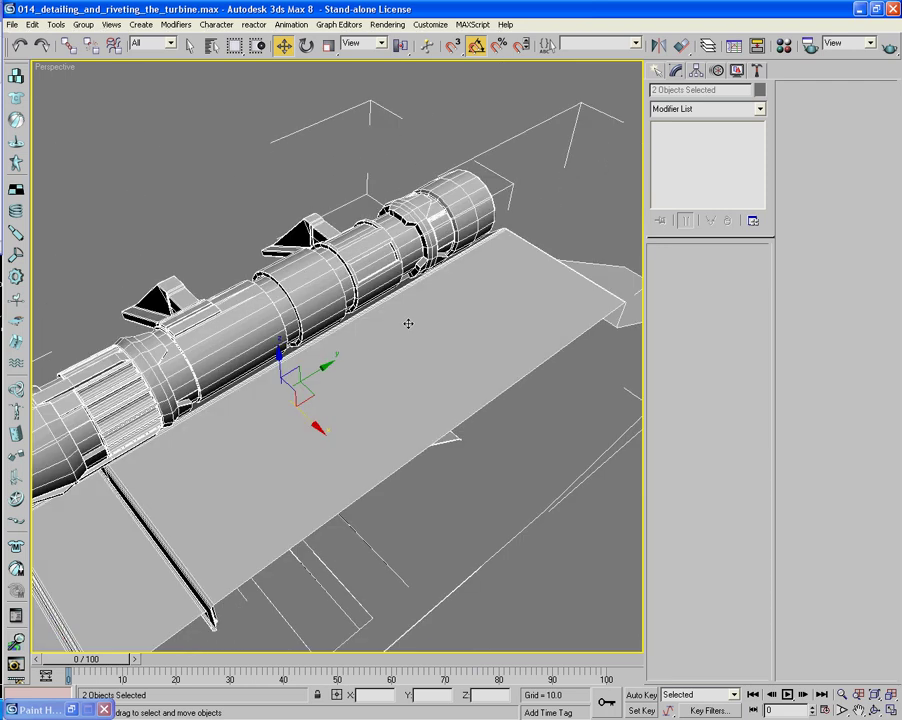
Select five neighbouring lengthwise edges on the outer lower side of M_Turbine's long middle section.
alt+middle_drag(415, 369, 599, 224)
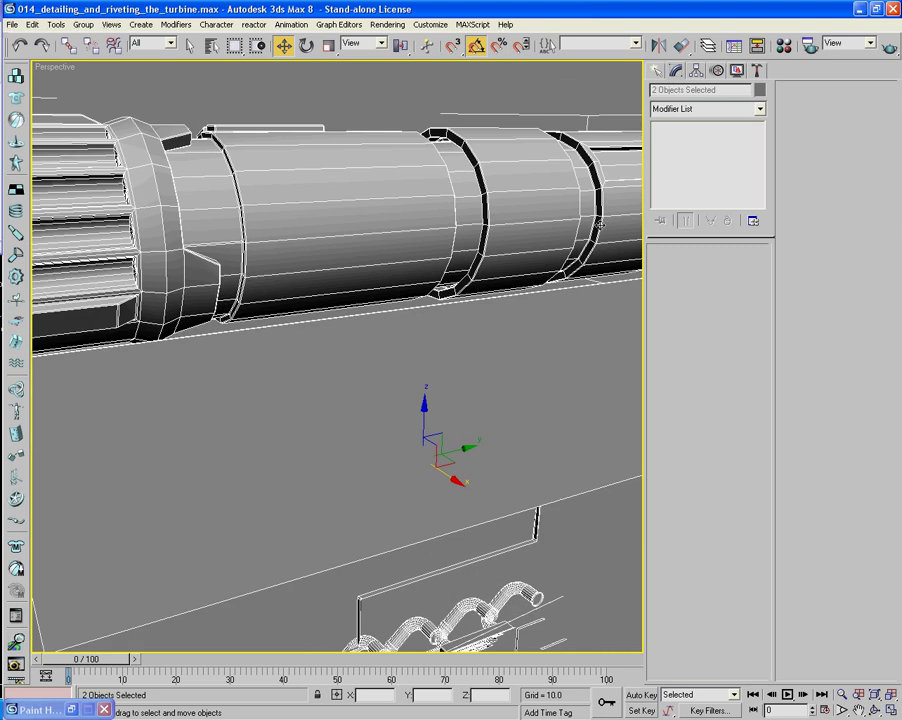
click(437, 176)
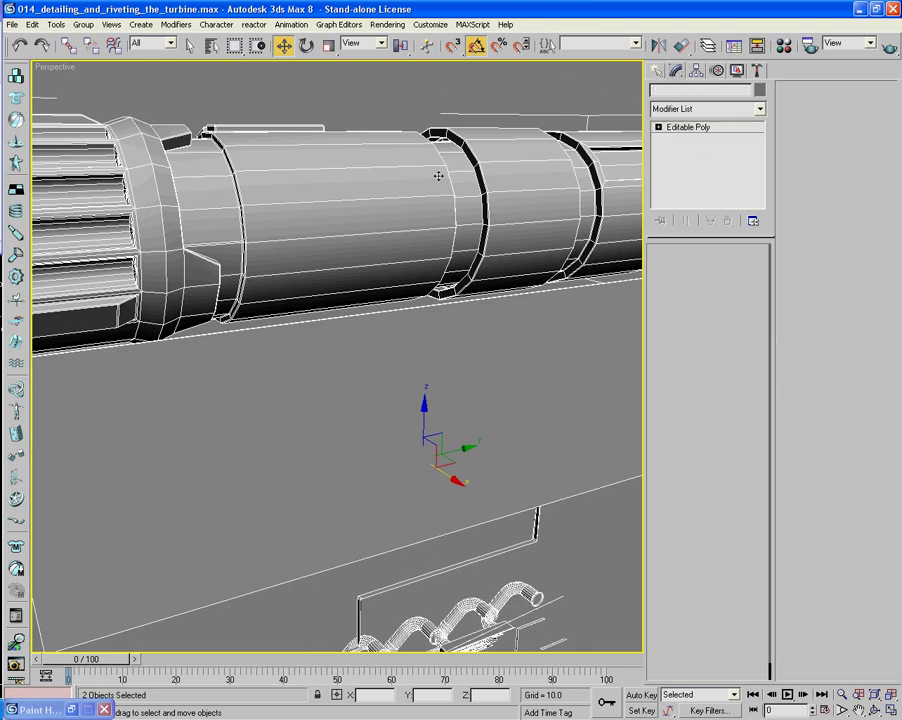
click(689, 270)
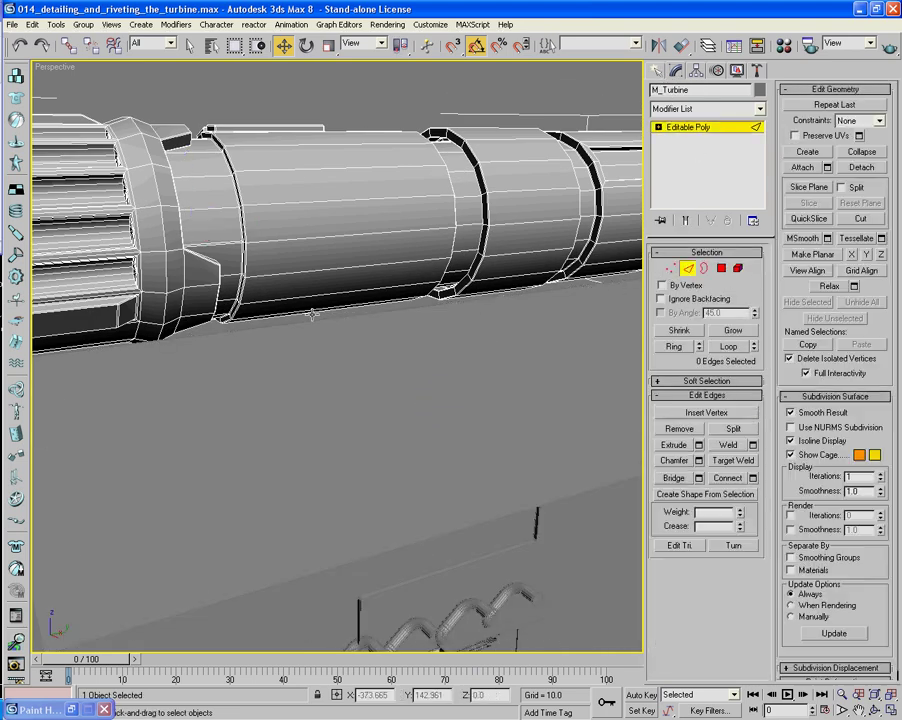
click(319, 306)
ctrl+click(317, 296)
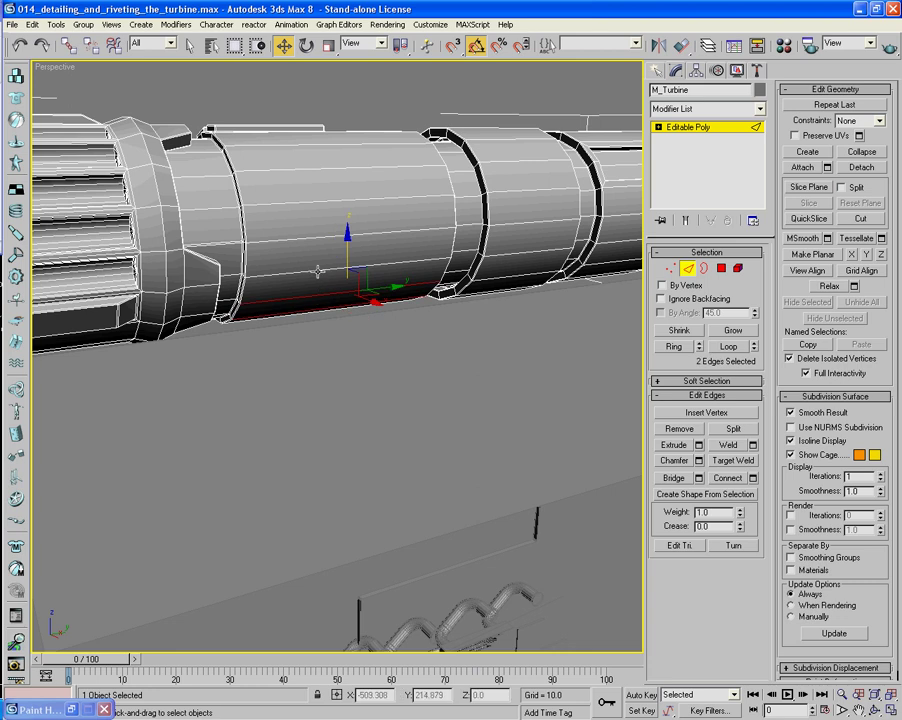
ctrl+click(318, 271)
ctrl+click(318, 237)
ctrl+click(318, 203)
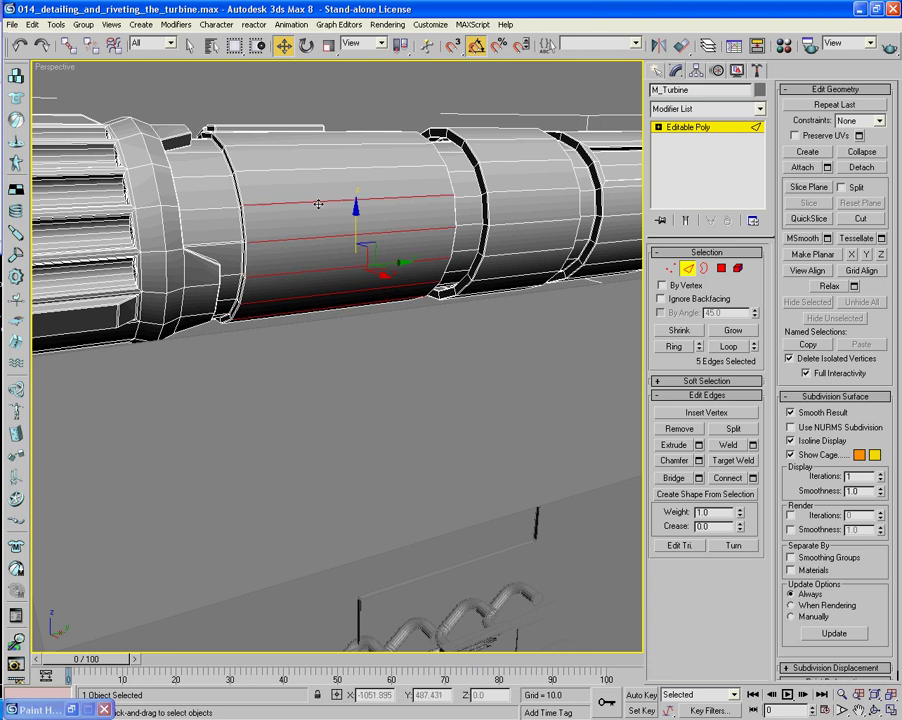
Add four matching lengthwise edges on the adjacent short section to the edge selection.
alt+middle_drag(318, 203, 417, 208)
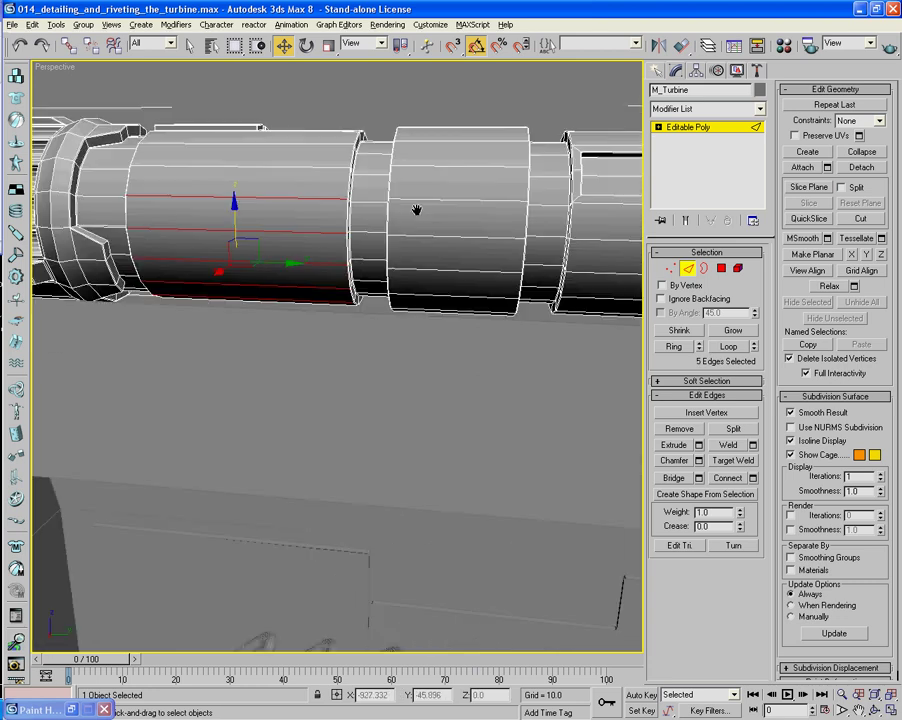
ctrl+click(460, 297)
ctrl+click(460, 267)
ctrl+click(460, 236)
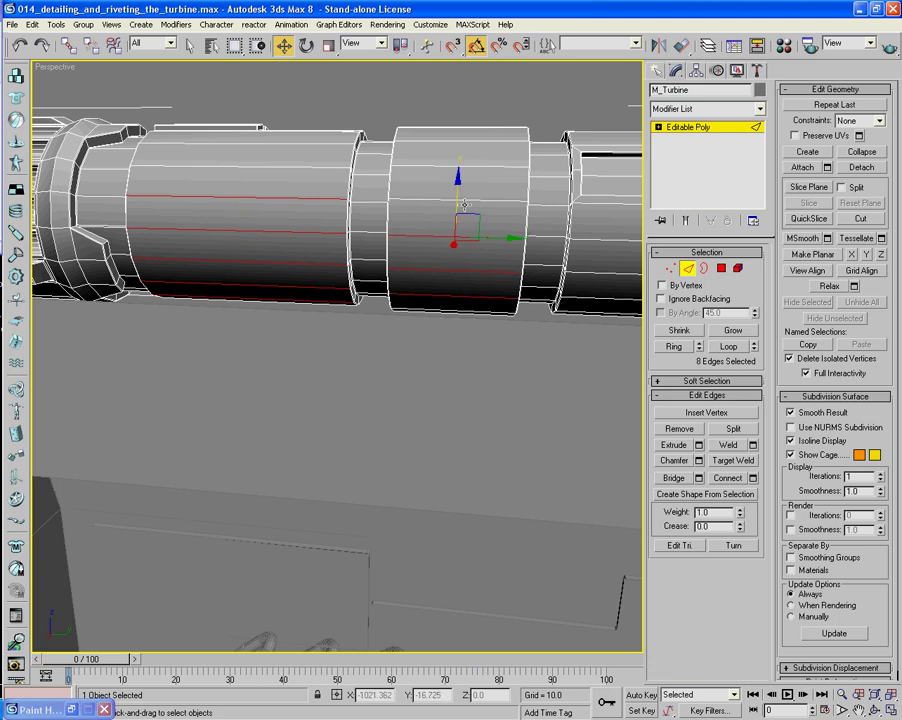
ctrl+click(465, 201)
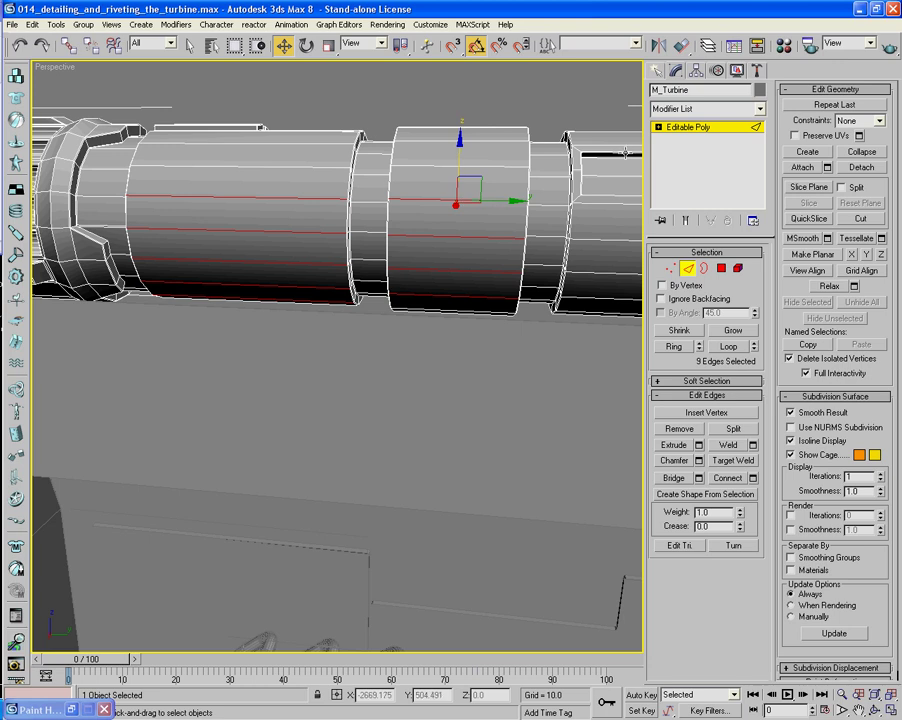
Add five lengthwise edges below the rectangular recess on the third section, plus the short section's lowest edge, to the selection.
middle_drag(556, 297, 438, 291)
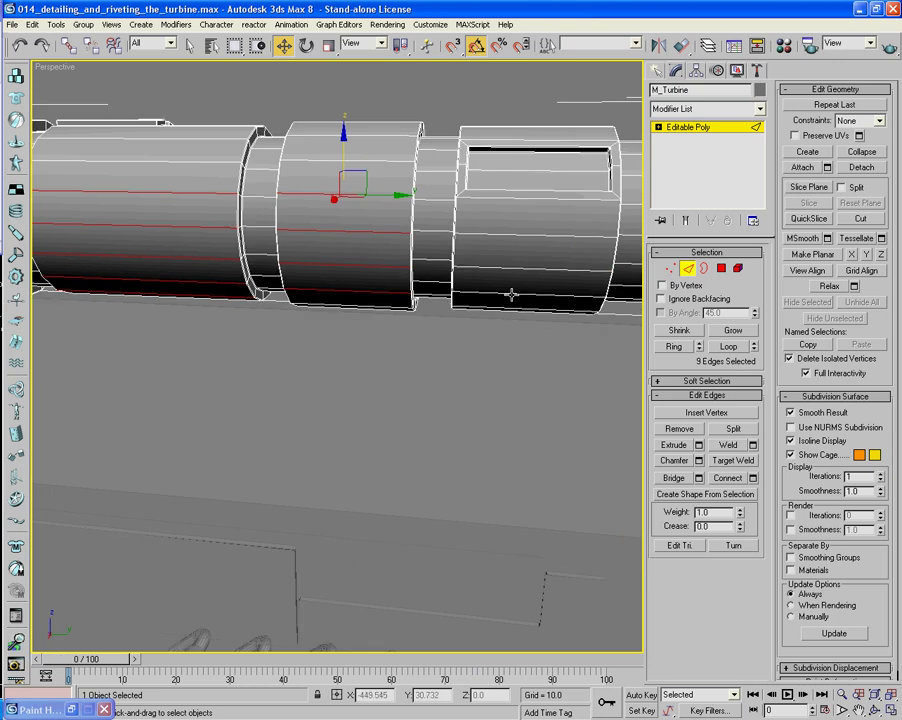
ctrl+click(512, 262)
ctrl+click(514, 262)
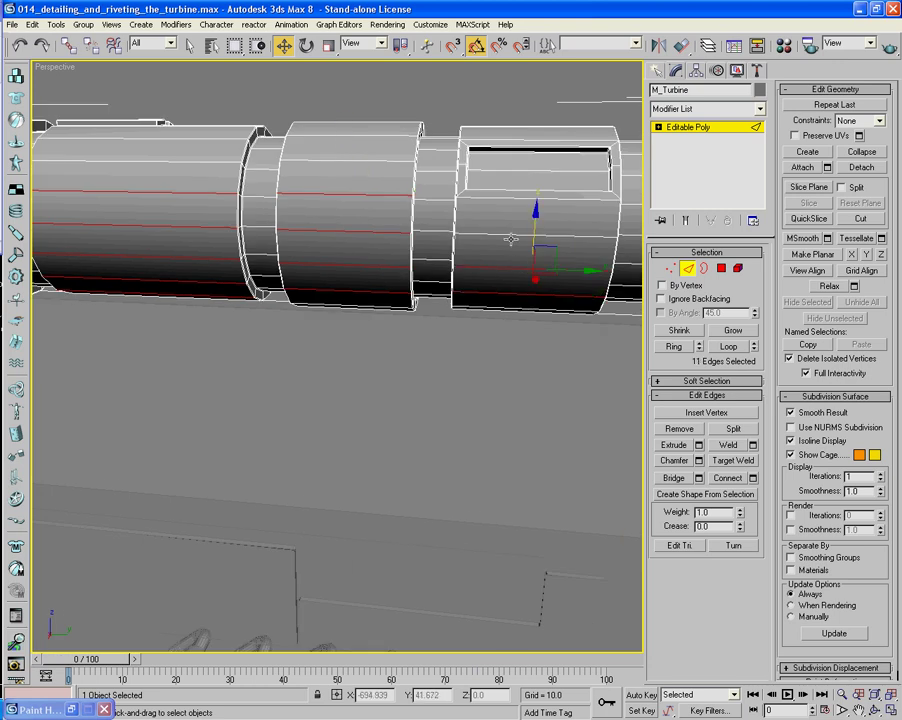
ctrl+click(516, 252)
ctrl+click(519, 245)
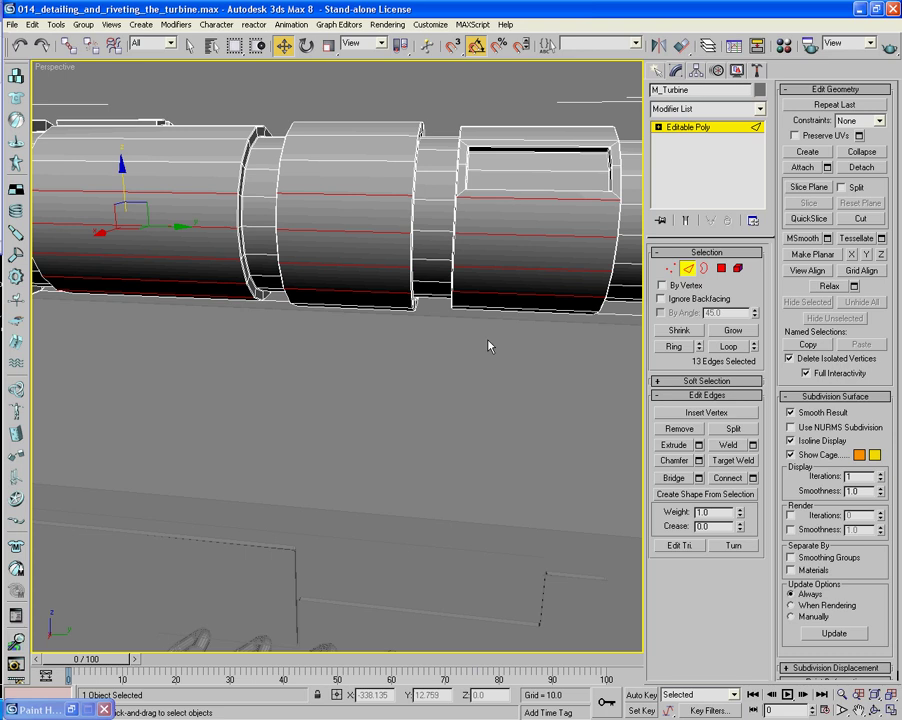
alt+middle_drag(488, 393, 483, 372)
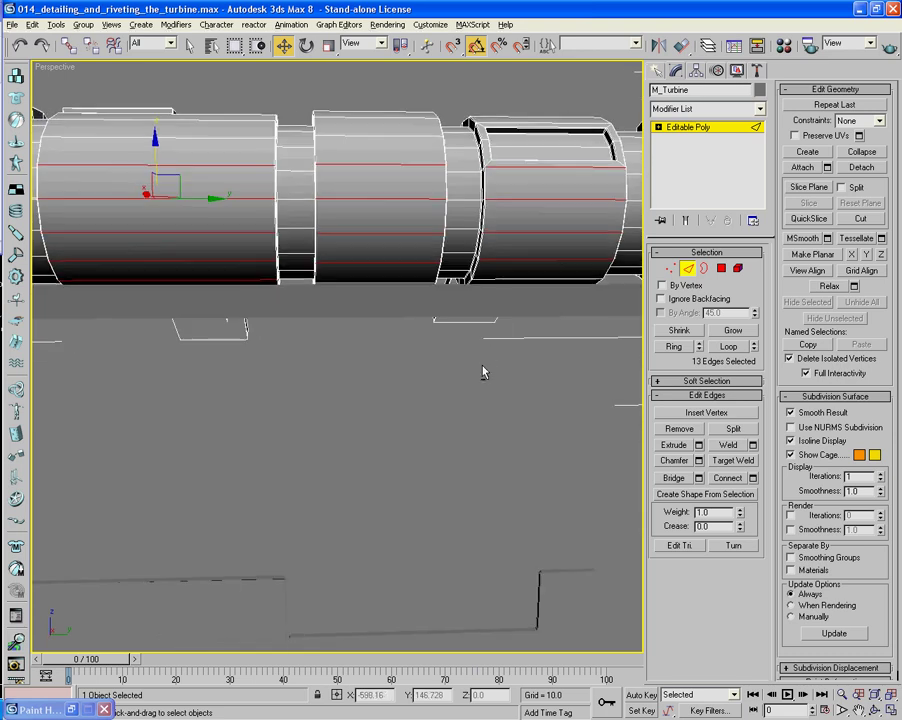
ctrl+click(403, 281)
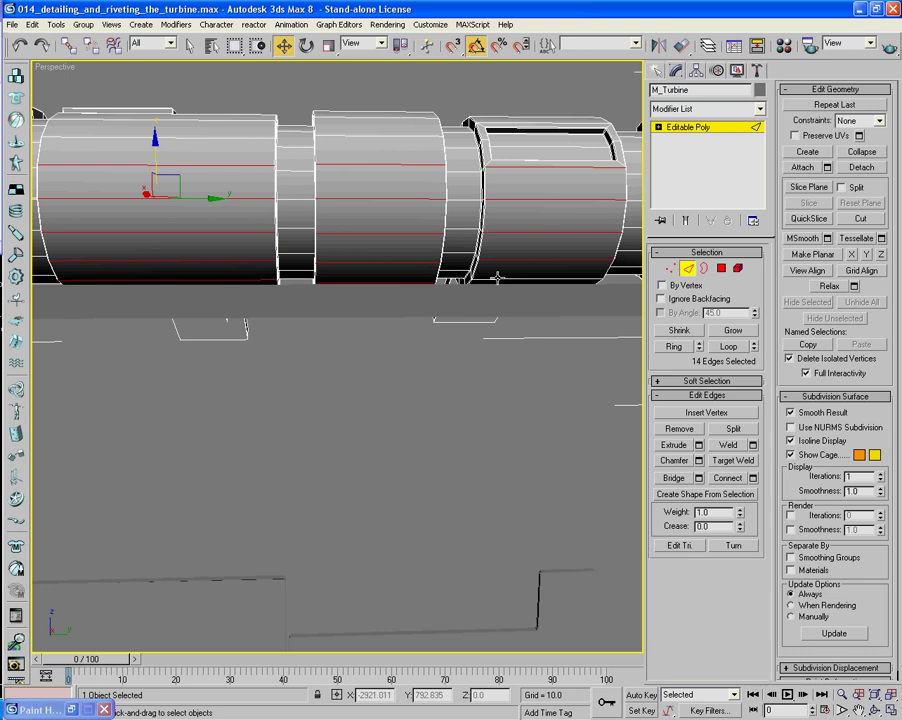
ctrl+click(500, 279)
Connect the selected edges with a cross line on each section and chamfer those lines into narrow parallel pairs.
alt+middle_drag(500, 279, 550, 325)
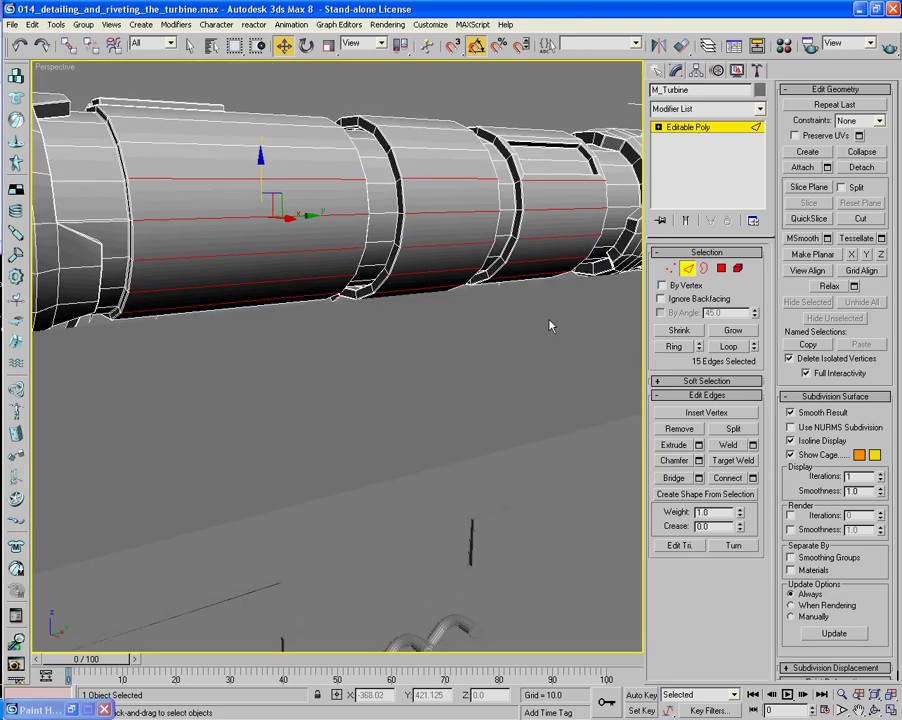
click(727, 477)
alt+middle_drag(523, 475, 491, 456)
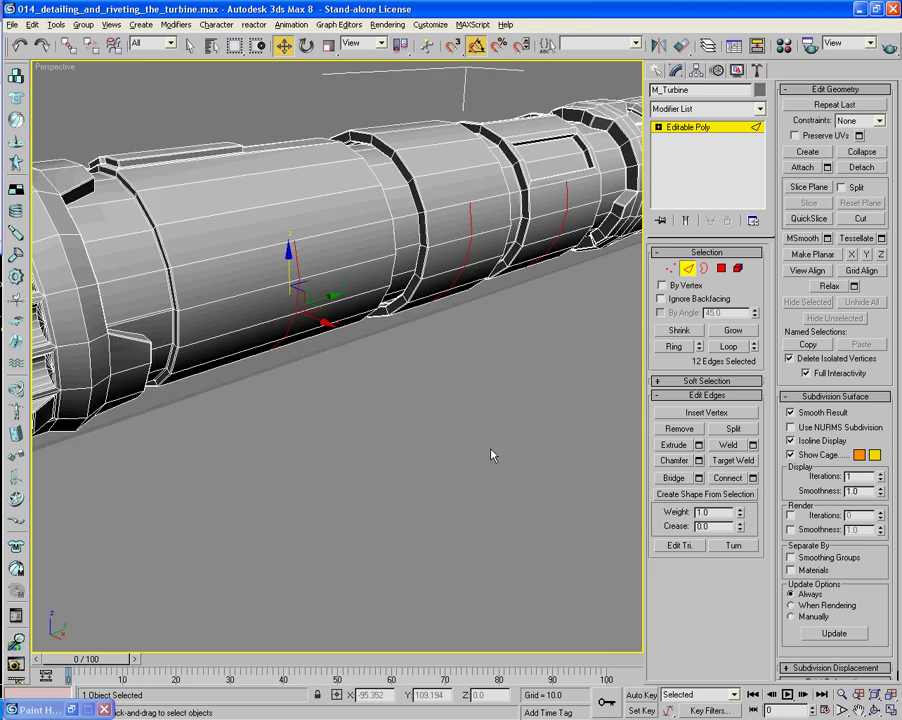
click(675, 460)
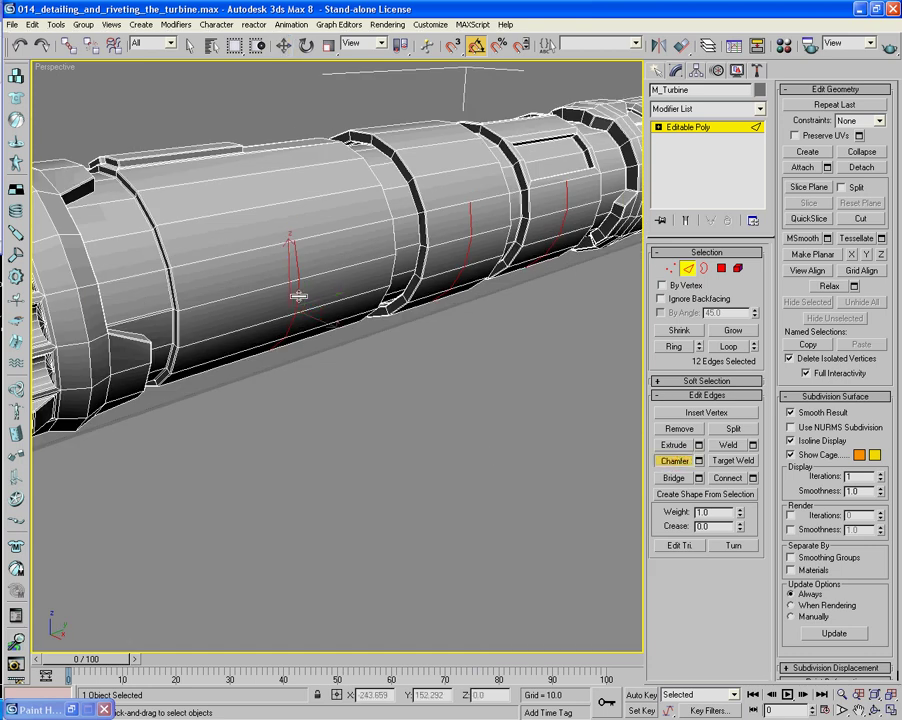
drag(296, 294, 298, 290)
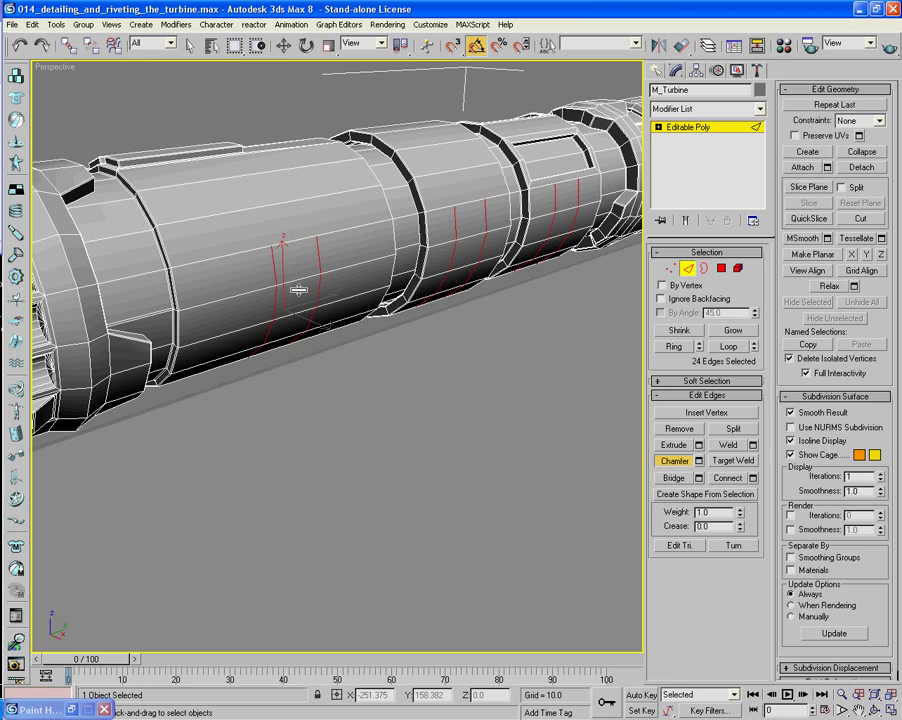
Select the four polygons between the chamfered lines on the long middle section.
alt+middle_drag(355, 306, 377, 175)
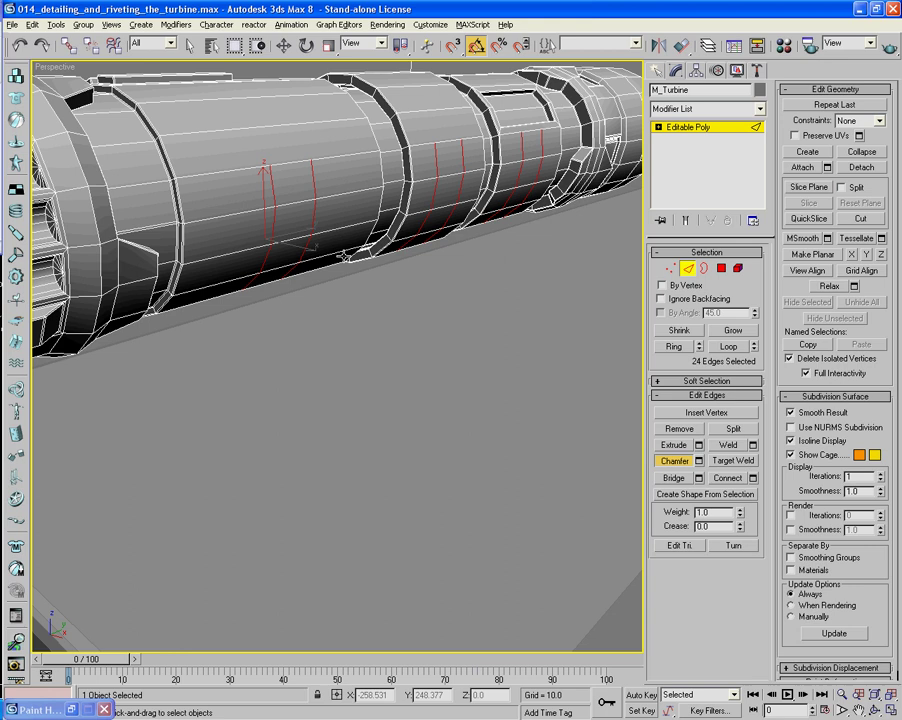
click(720, 270)
click(264, 275)
ctrl+click(285, 252)
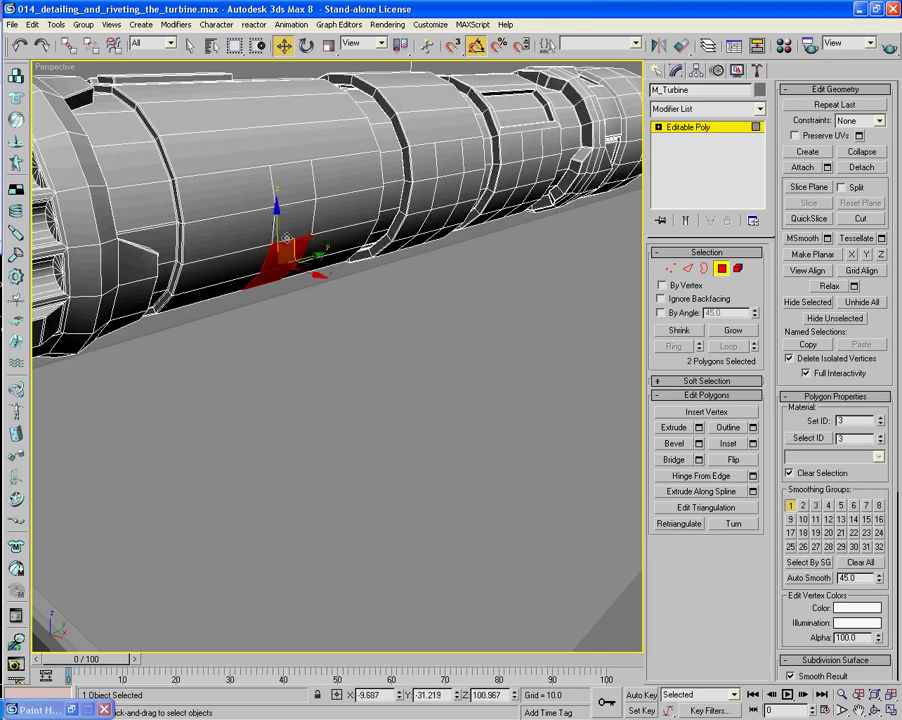
ctrl+click(285, 217)
ctrl+click(283, 178)
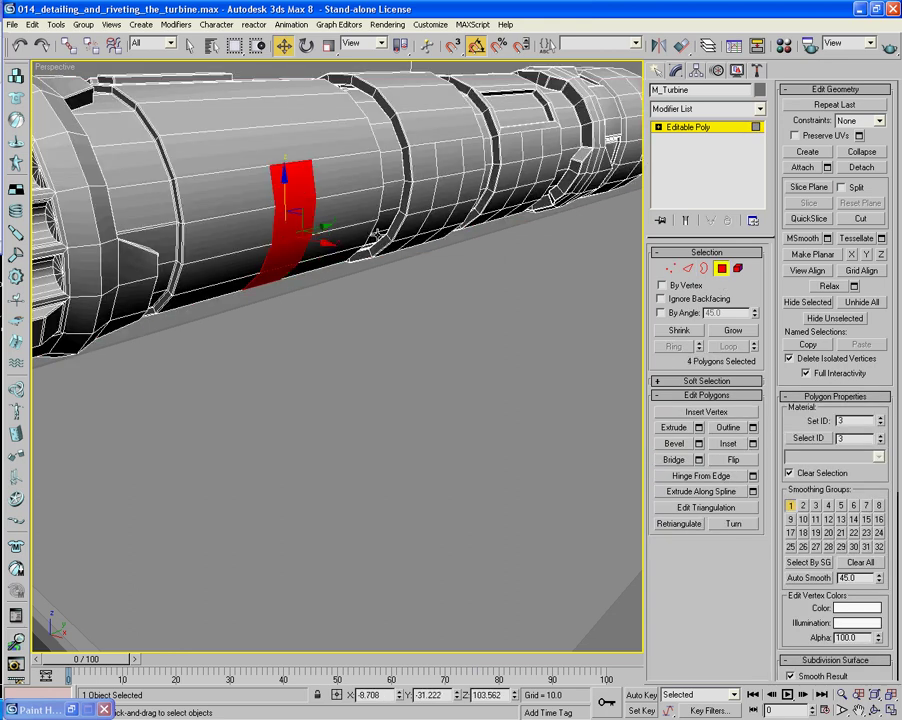
Add the matching four-polygon strips on the next two turbine sections to the polygon selection.
ctrl+click(422, 236)
ctrl+click(437, 223)
ctrl+click(443, 192)
ctrl+click(445, 160)
middle_drag(562, 151, 440, 171)
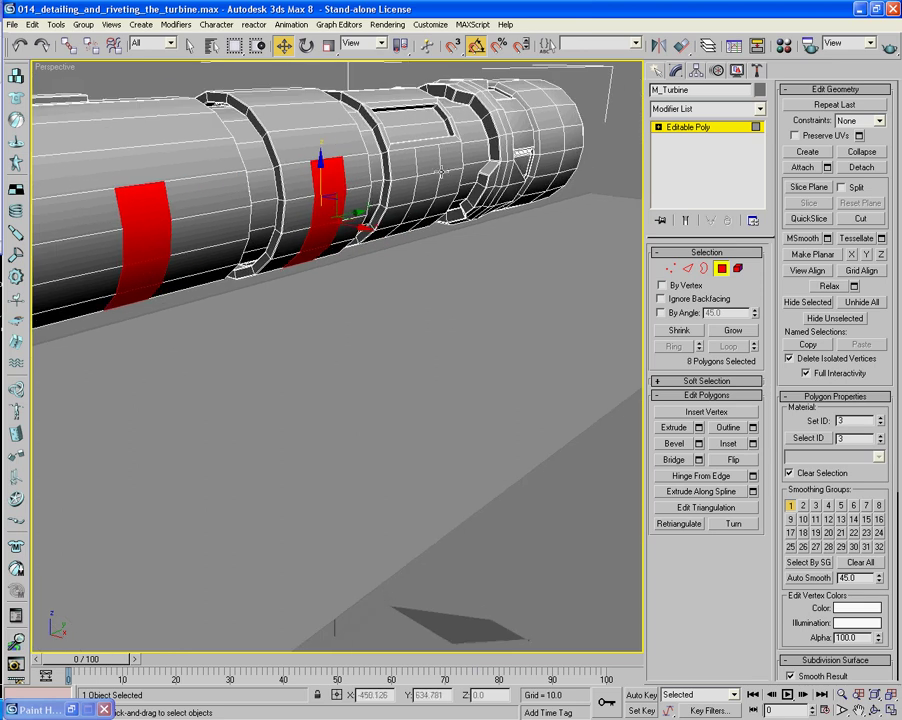
ctrl+click(406, 222)
ctrl+click(417, 205)
ctrl+click(422, 178)
ctrl+click(424, 159)
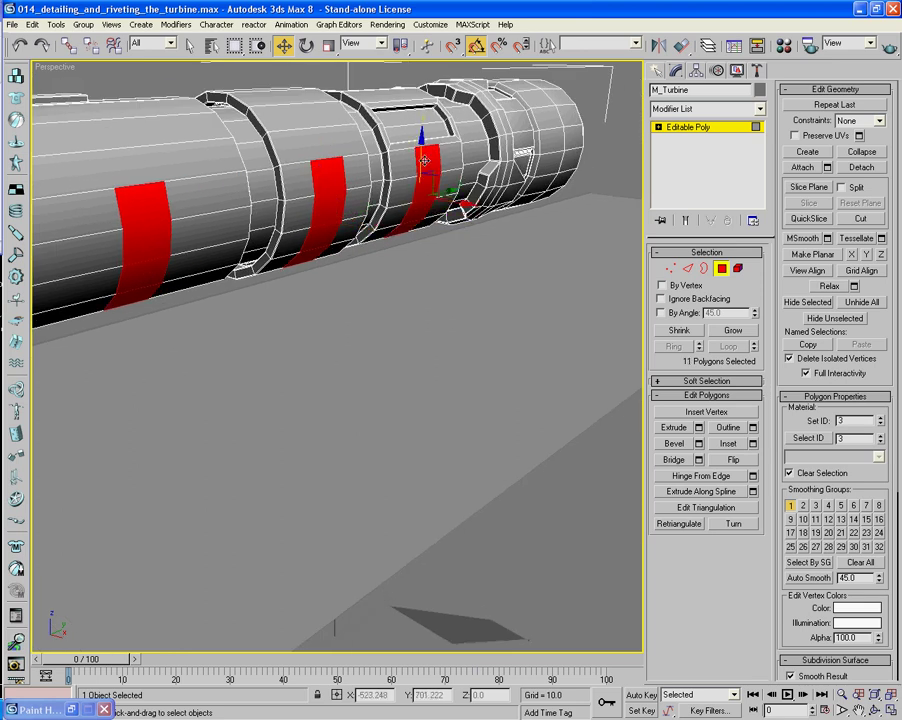
Extrude the twelve selected strip polygons and pull the new faces outward along X to form three long blocks.
alt+middle_drag(386, 222, 369, 156)
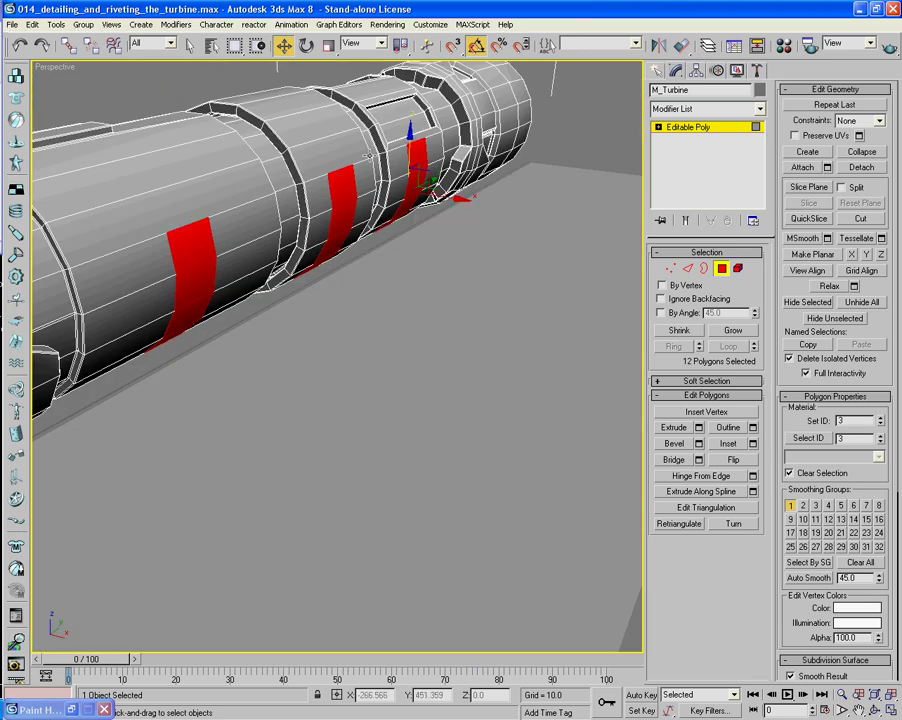
click(674, 428)
mouse_move(200, 276)
mouse_down()
mouse_move(190, 243)
mouse_move(199, 280)
mouse_up()
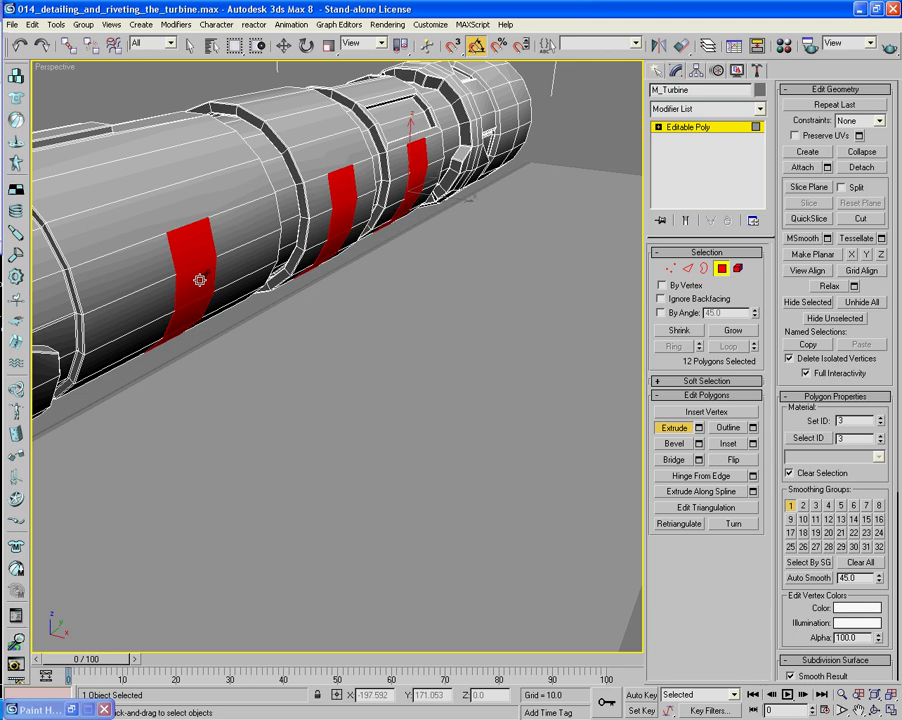
click(284, 45)
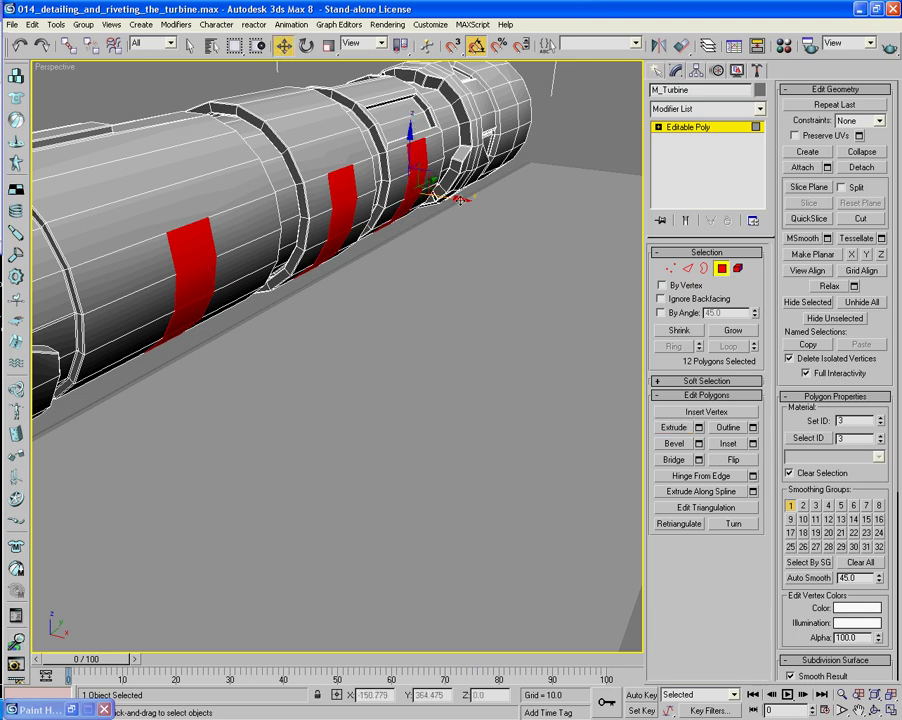
drag(460, 200, 635, 231)
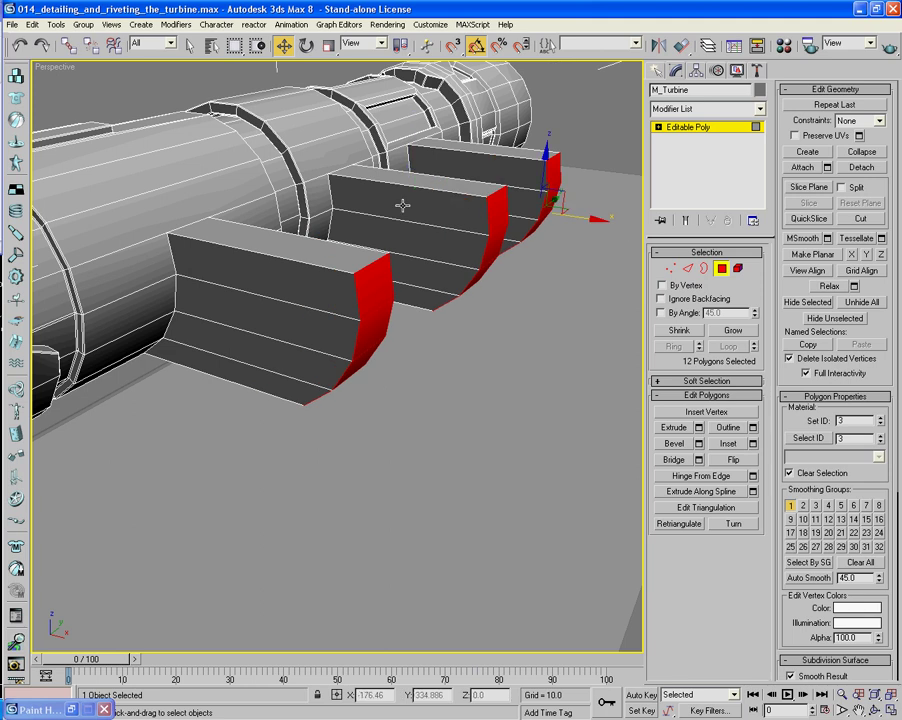
Scale the blocks' curved outer faces flat along X and move them back toward the turbine to shorten the blocks.
click(329, 45)
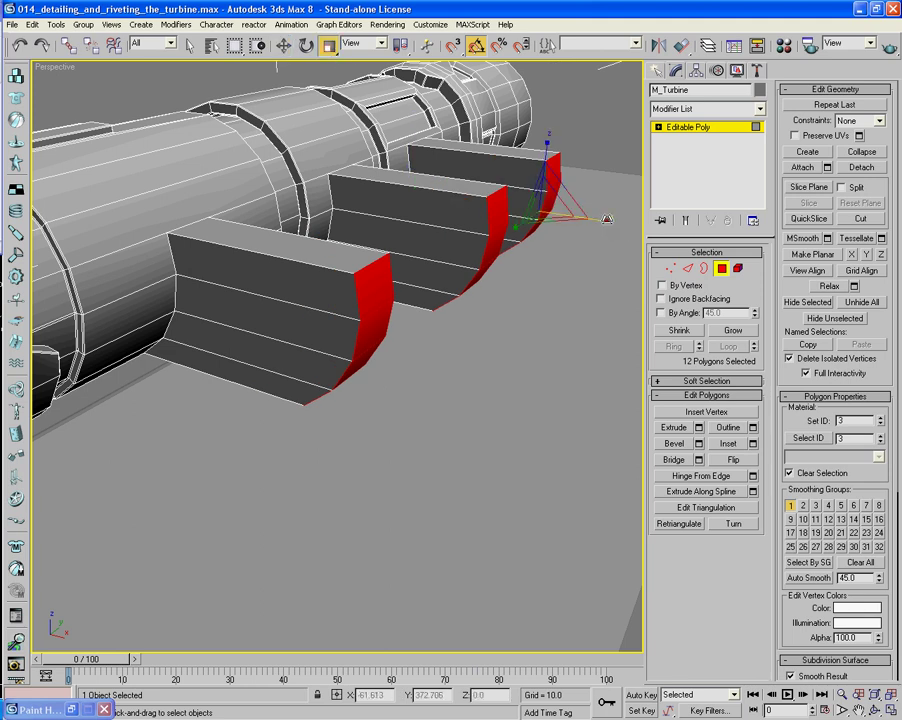
drag(607, 219, 898, 246)
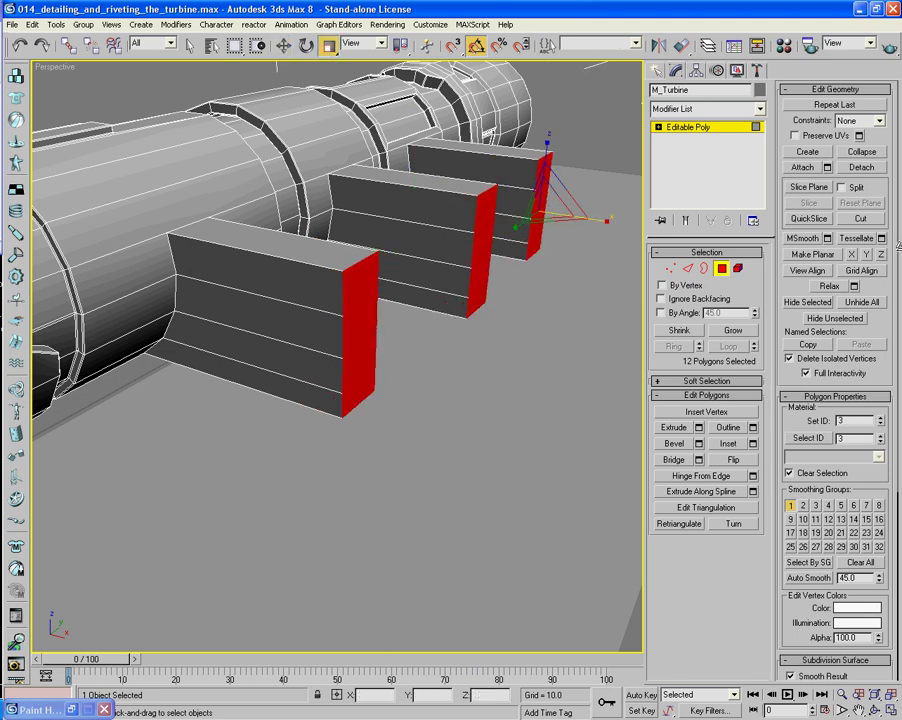
drag(607, 219, 365, 215)
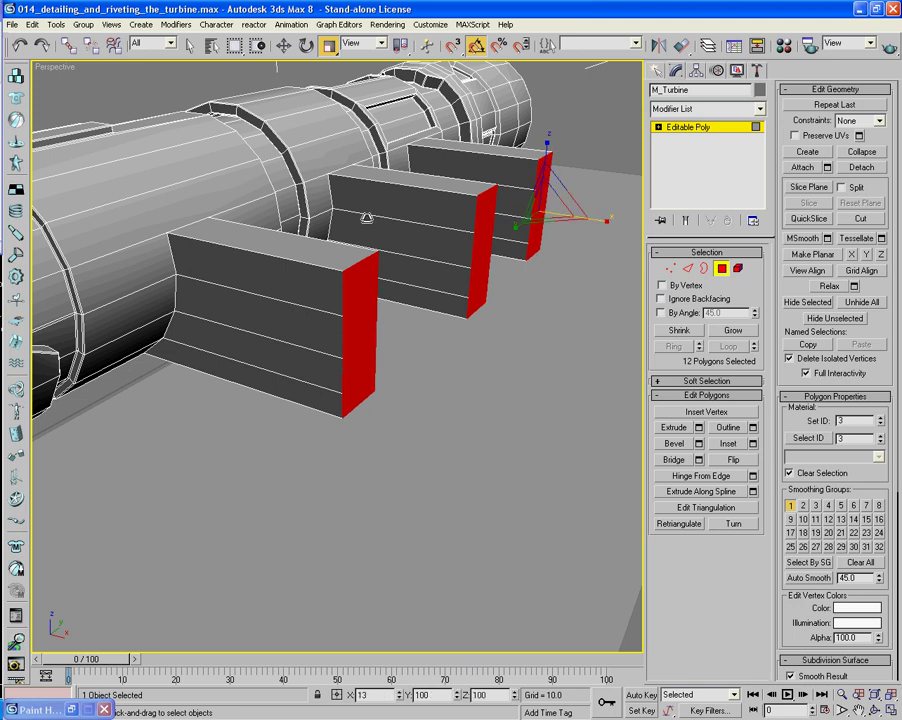
click(284, 48)
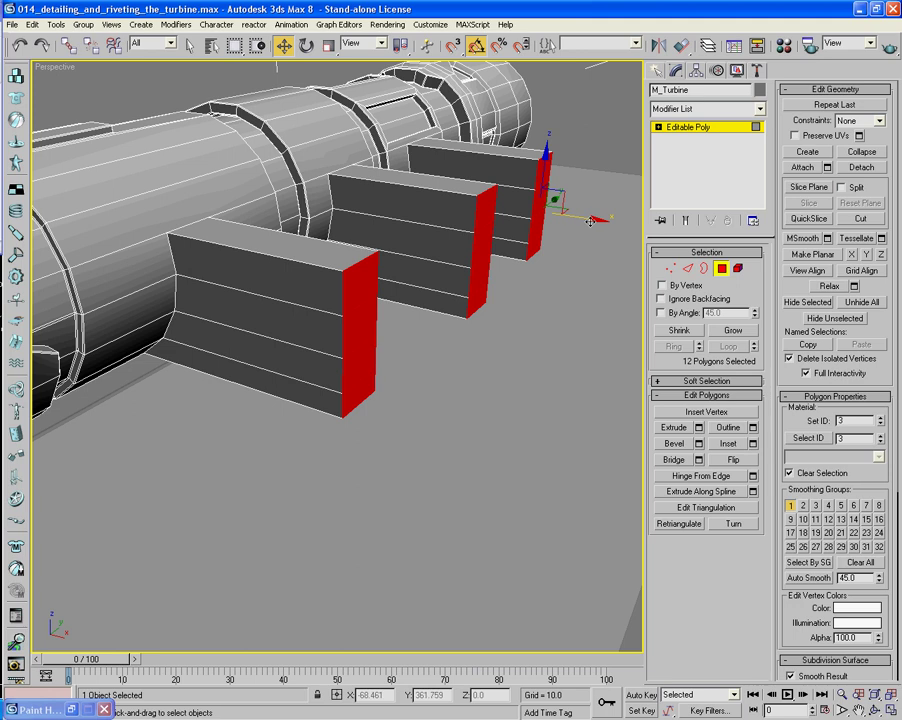
drag(590, 219, 486, 211)
Target-weld both upper outer corner vertices of the long section's block to the vertices directly below, giving it a sloped top.
scroll(424, 400, up, 6)
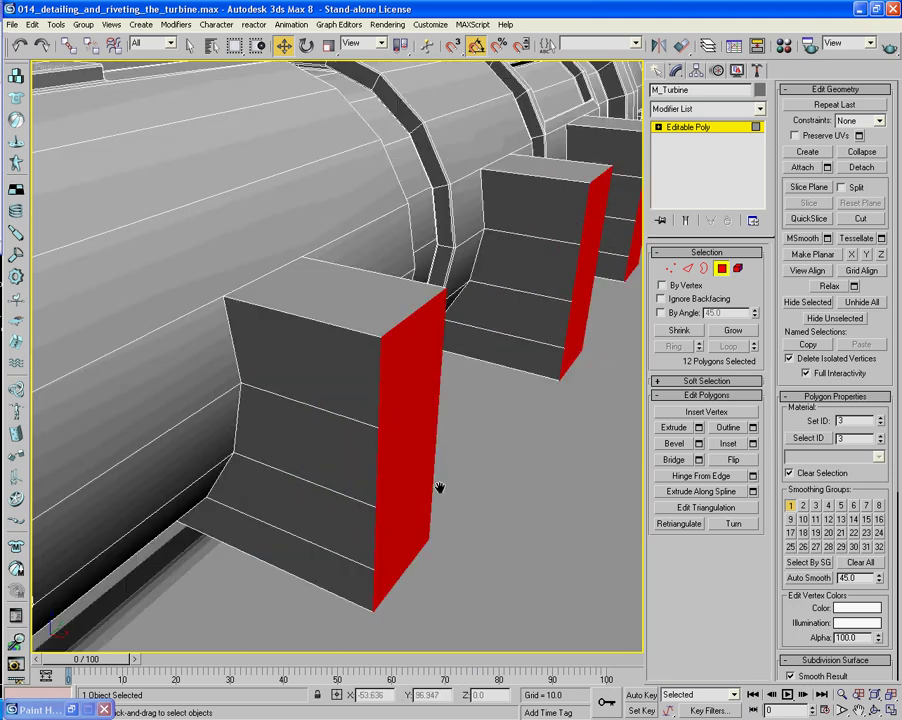
middle_drag(438, 487, 441, 490)
click(670, 268)
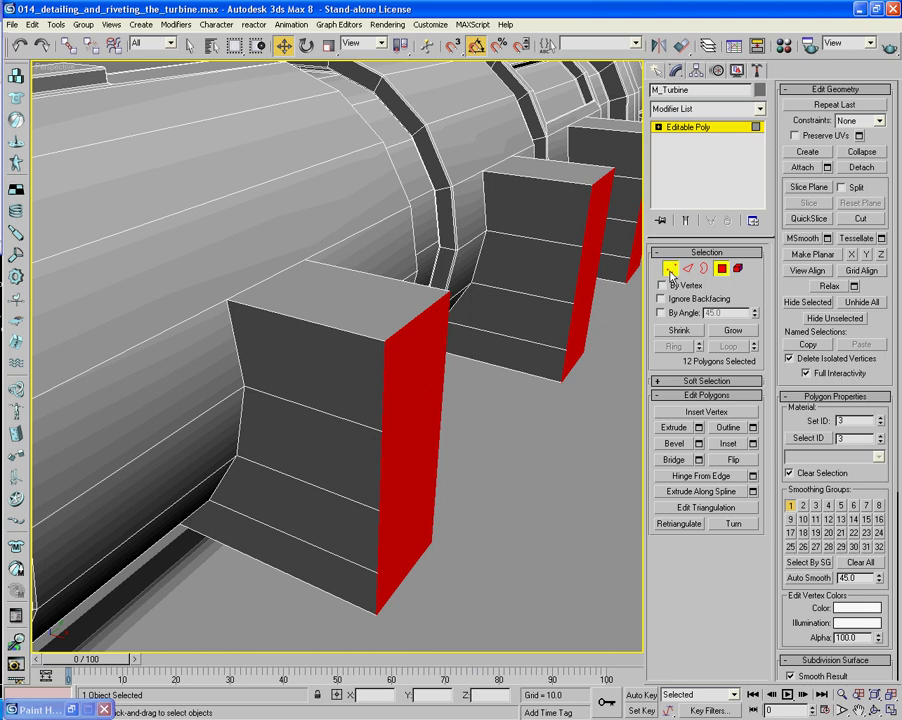
click(733, 443)
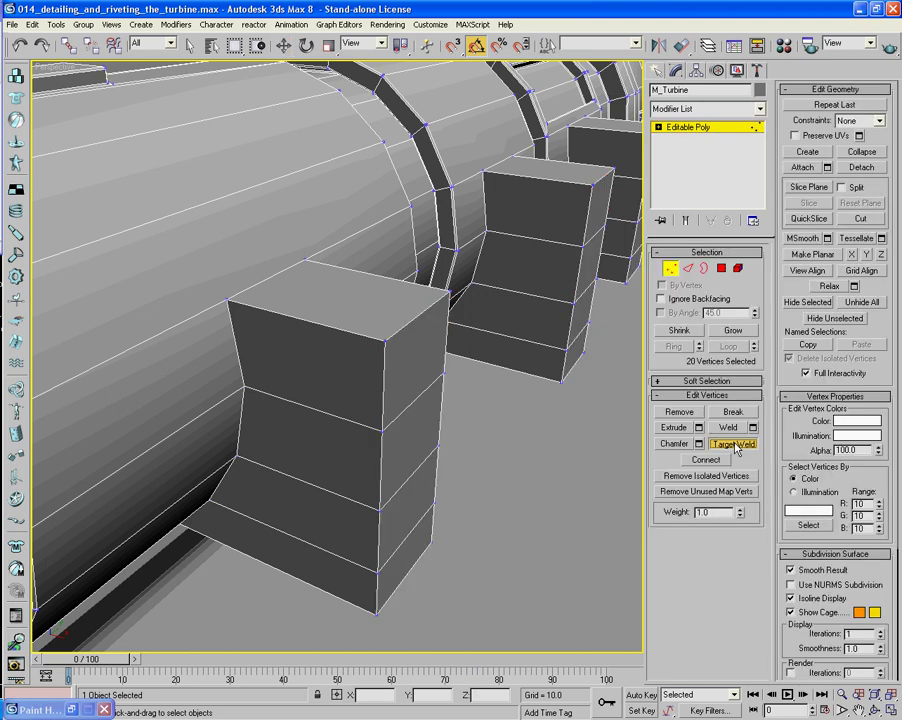
click(384, 343)
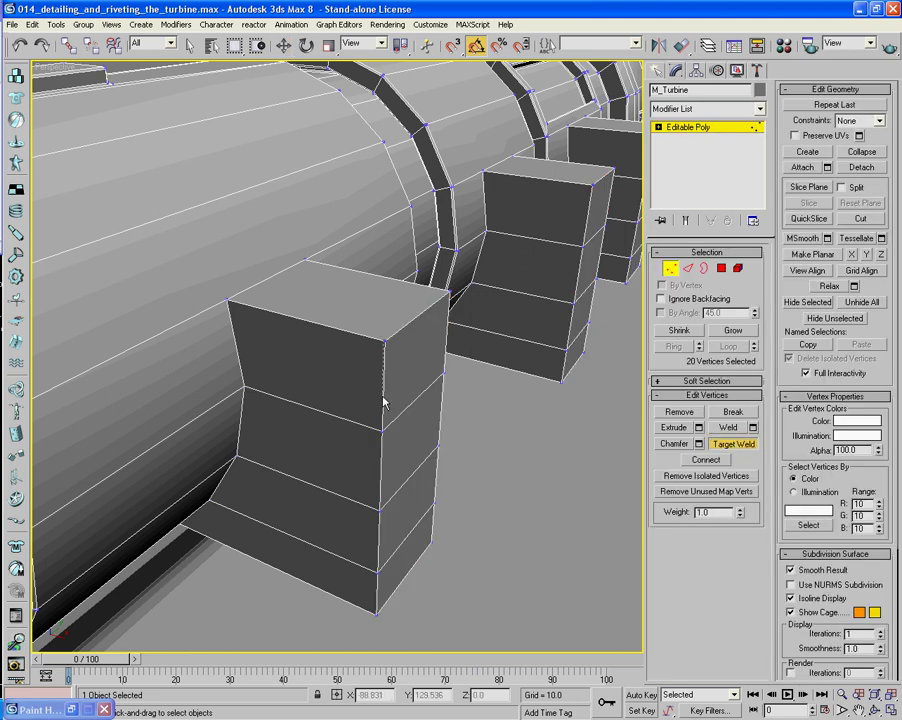
click(383, 428)
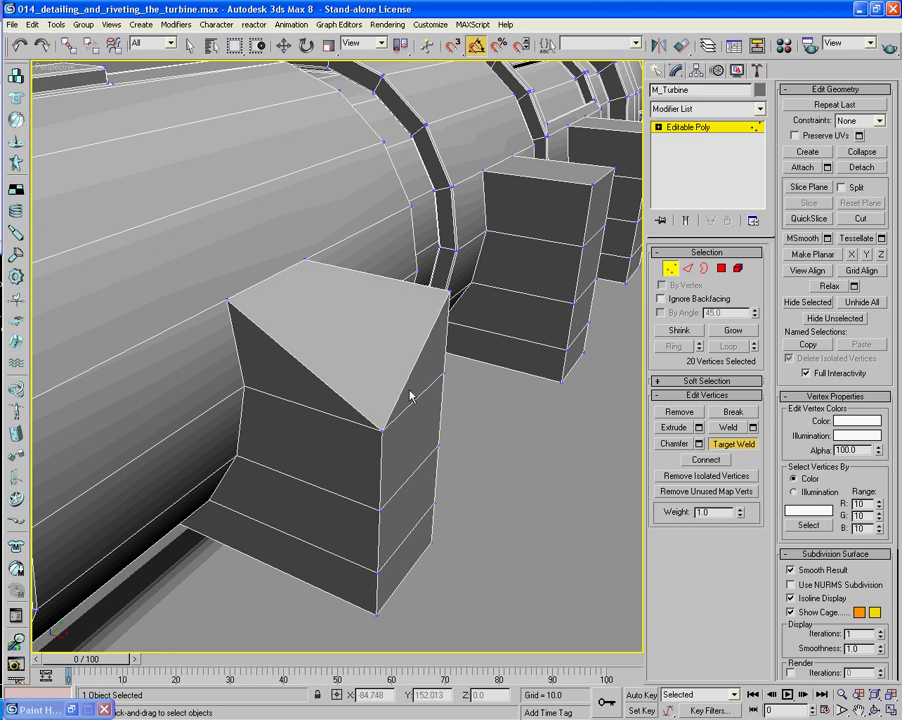
click(447, 289)
click(443, 373)
Target-weld the upper outer corners of the other two blocks down to the next vertices, matching the first block's slope.
alt+middle_drag(497, 367, 411, 417)
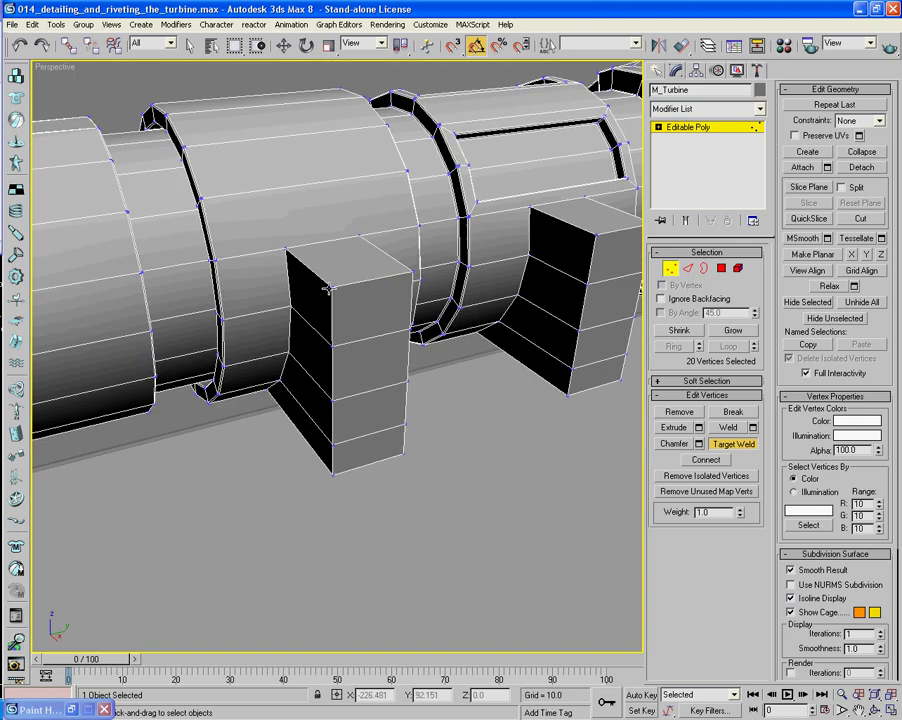
click(333, 345)
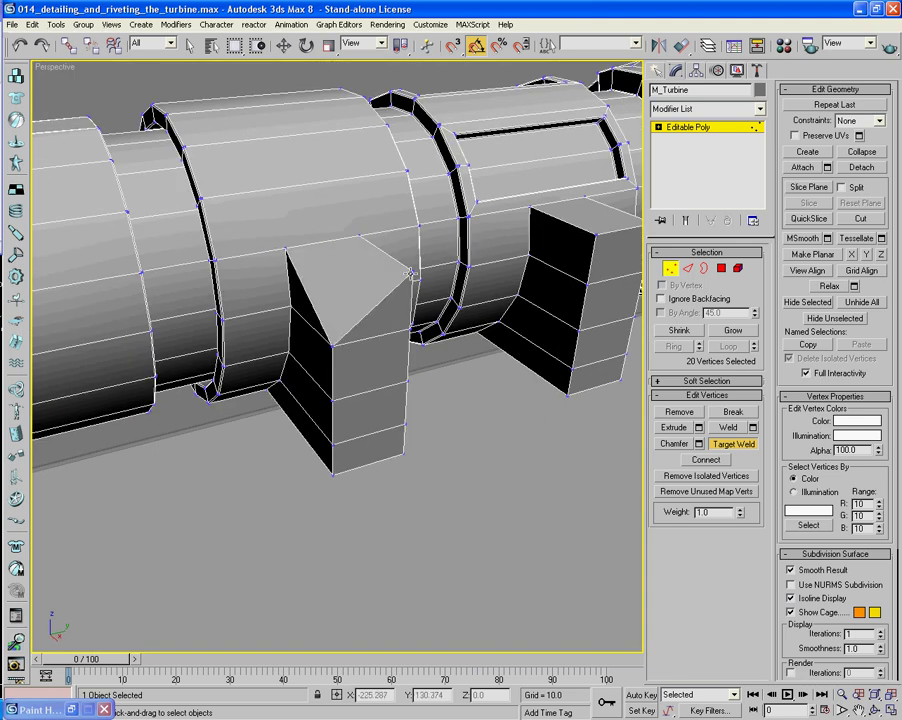
alt+middle_drag(410, 326, 500, 388)
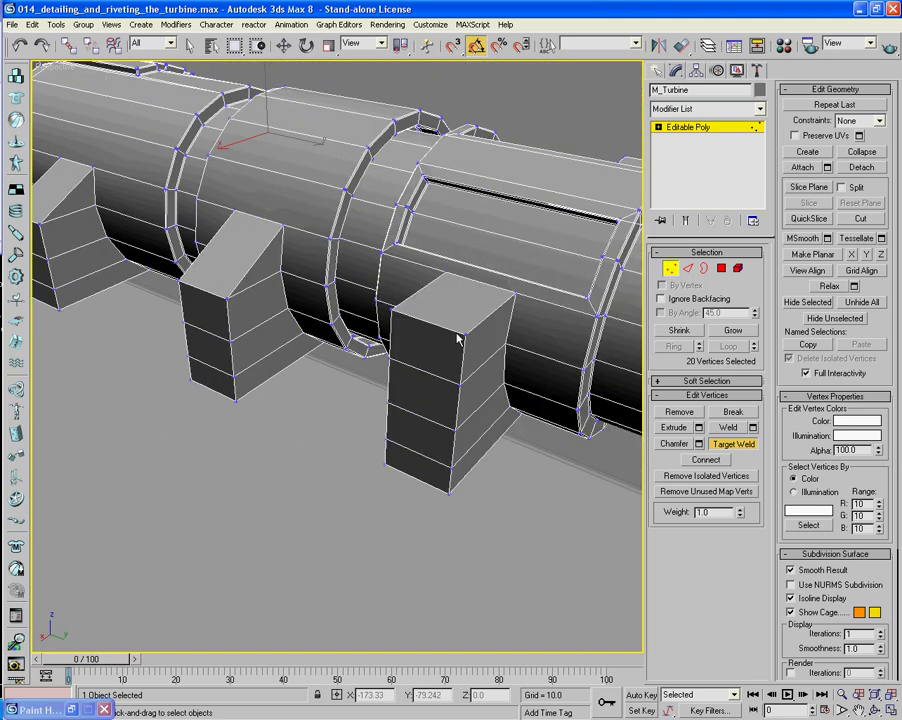
click(462, 384)
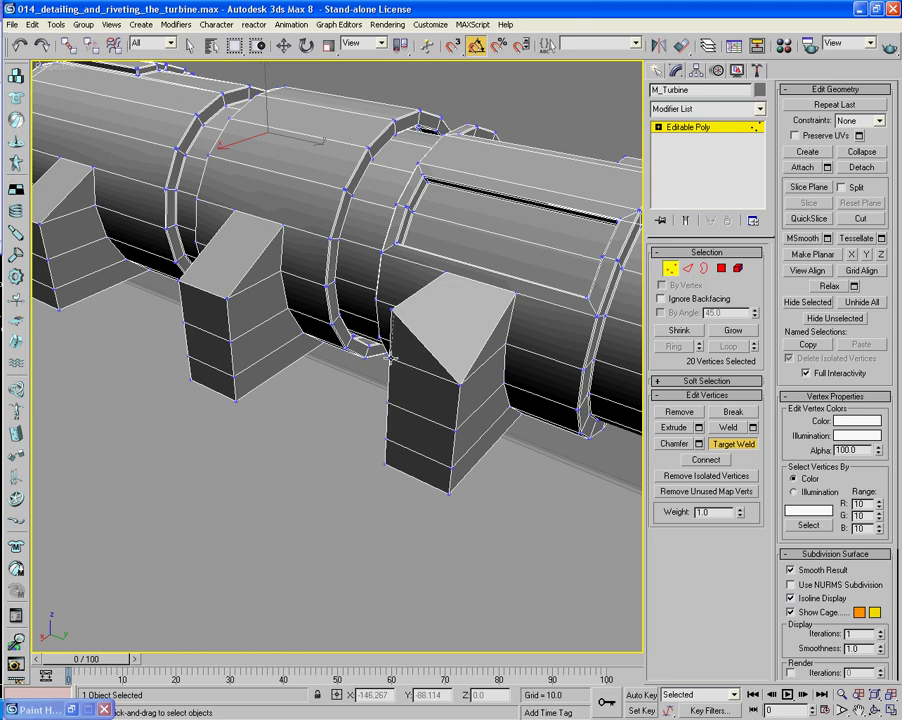
Inset the three blocks' outer faces as a group by 0.1 and scale them to about 44 percent along Y.
scroll(390, 358, down, 5)
alt+middle_drag(364, 414, 418, 456)
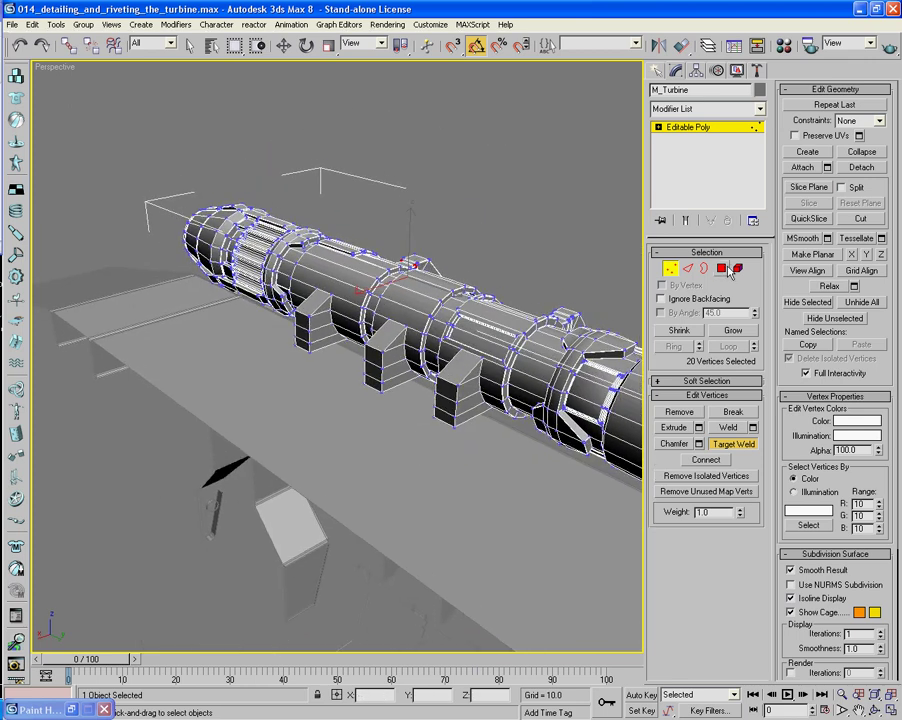
key(4)
key(w)
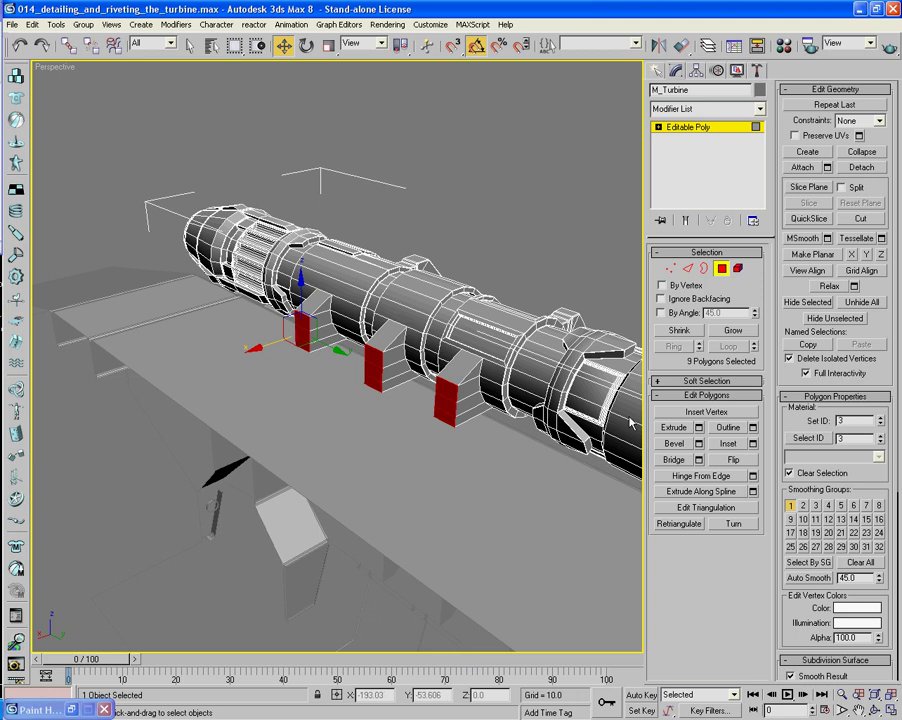
click(752, 443)
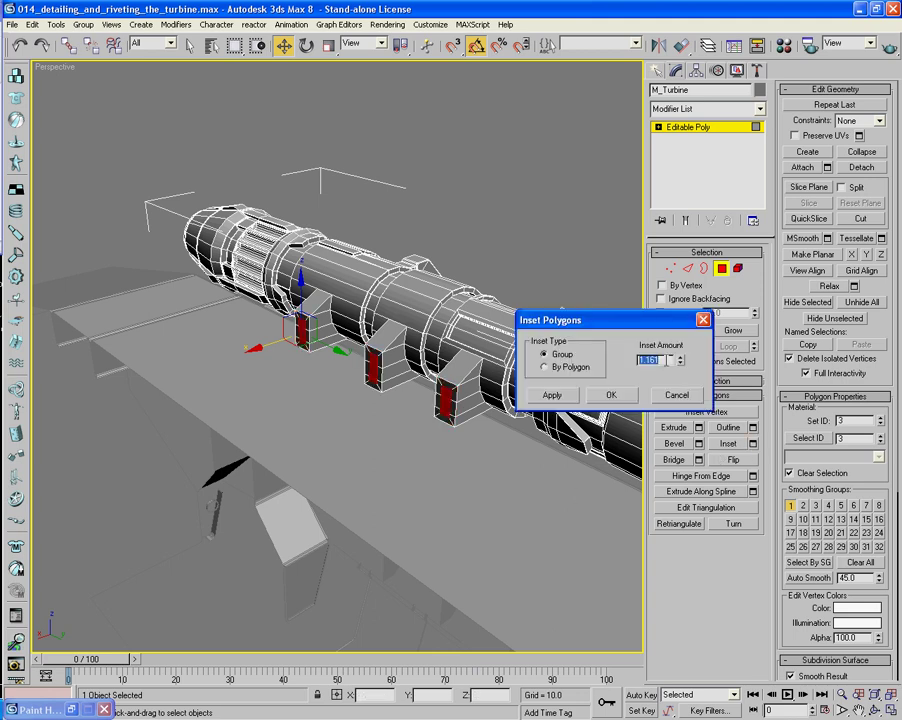
text(0.1)
key(Tab)
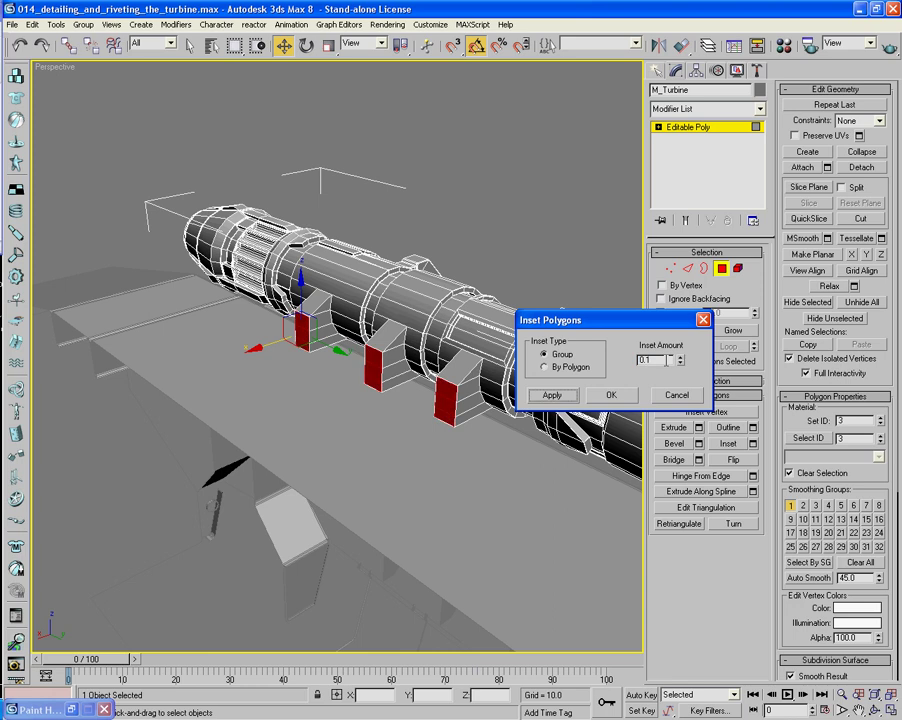
click(612, 395)
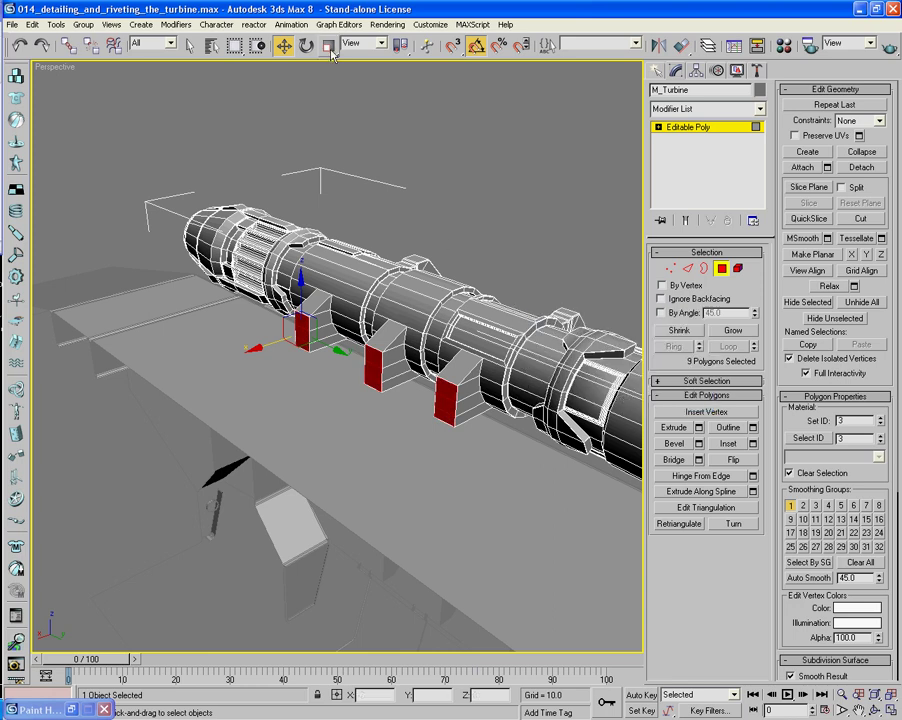
key(r)
drag(348, 366, 216, 244)
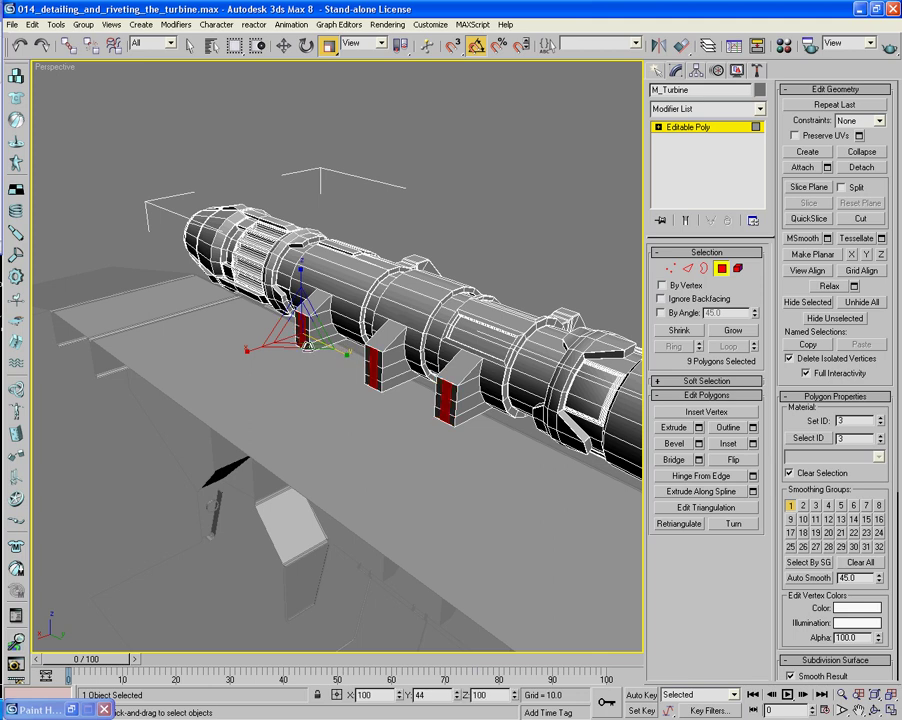
Extrude the narrowed outer faces of the three brackets and move them outward along X as narrow extensions.
scroll(225, 250, down, 3)
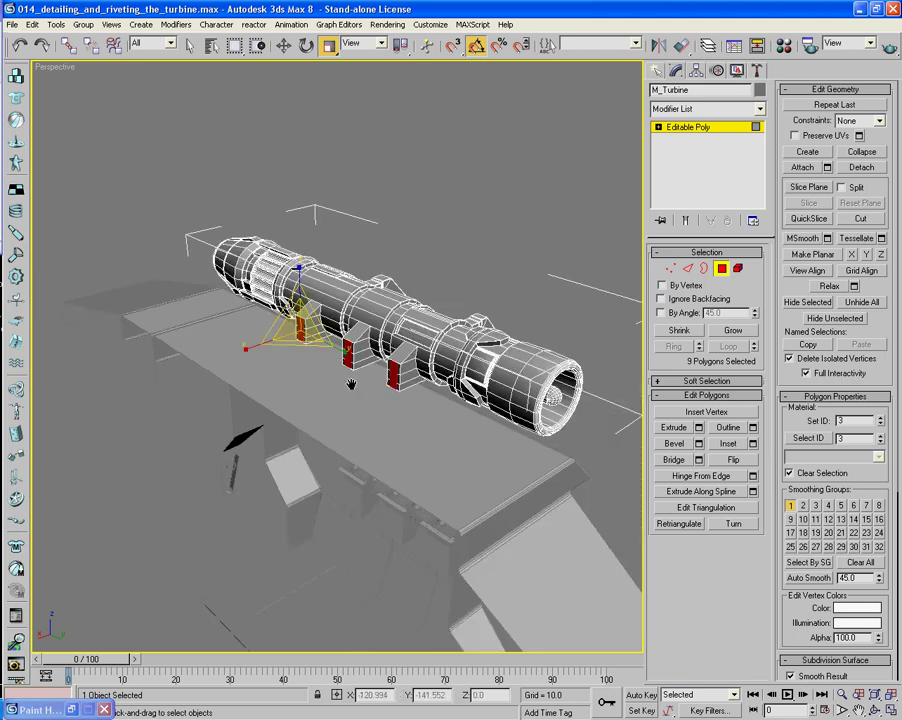
alt+middle_drag(225, 250, 300, 300)
scroll(346, 356, up, 5)
alt+middle_drag(346, 356, 404, 290)
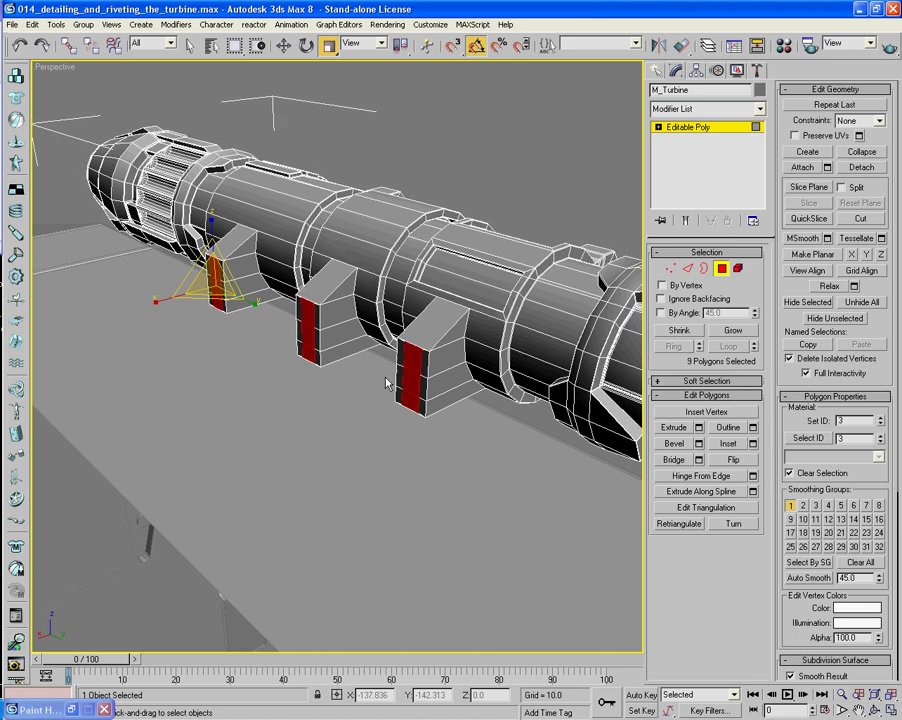
click(700, 428)
click(613, 404)
key(w)
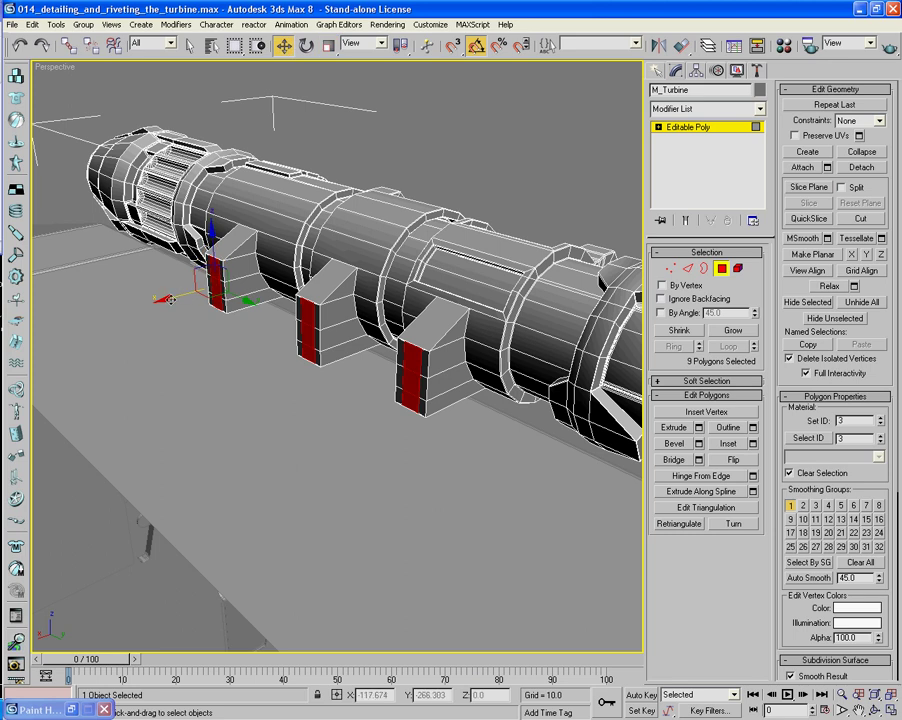
drag(168, 298, 150, 297)
Target-weld the upper outer corners of the extensions on the middle bracket and the one below the rectangular recess to the vertices beneath.
scroll(256, 390, up, 4)
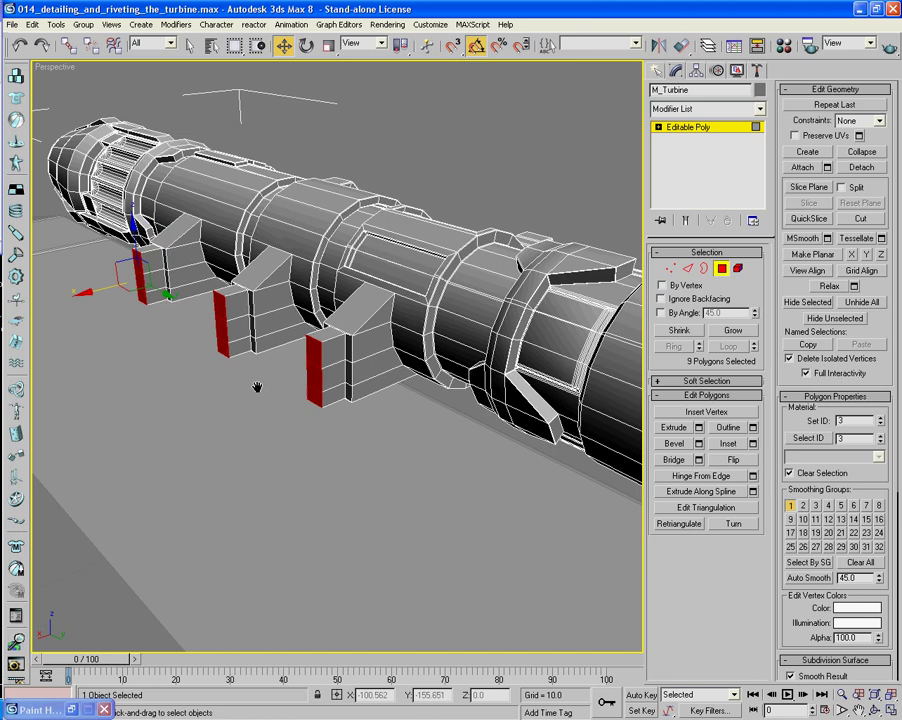
middle_drag(257, 388, 272, 417)
click(669, 271)
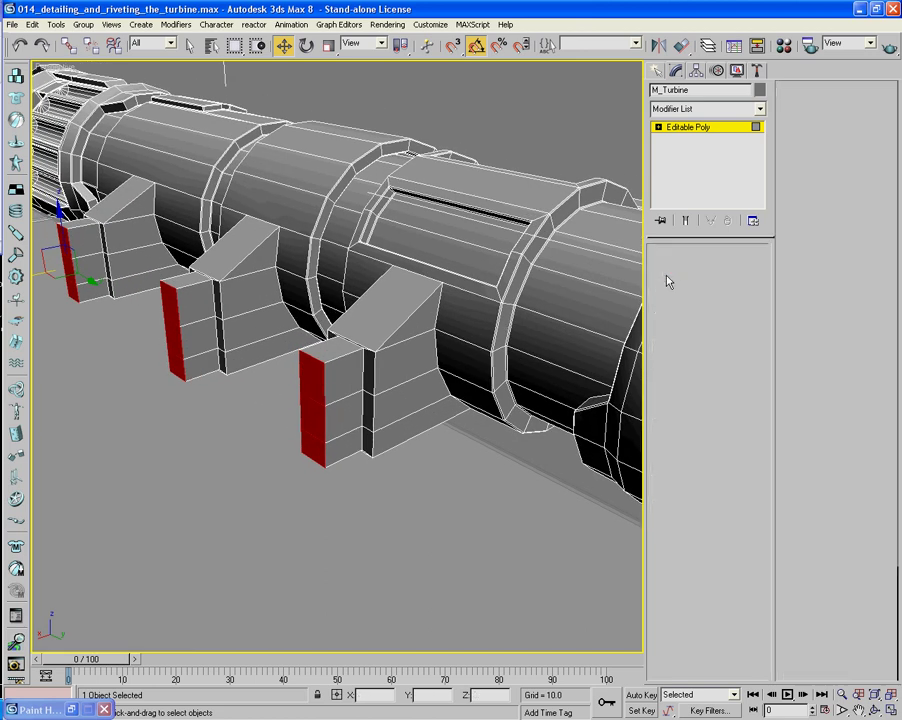
click(736, 444)
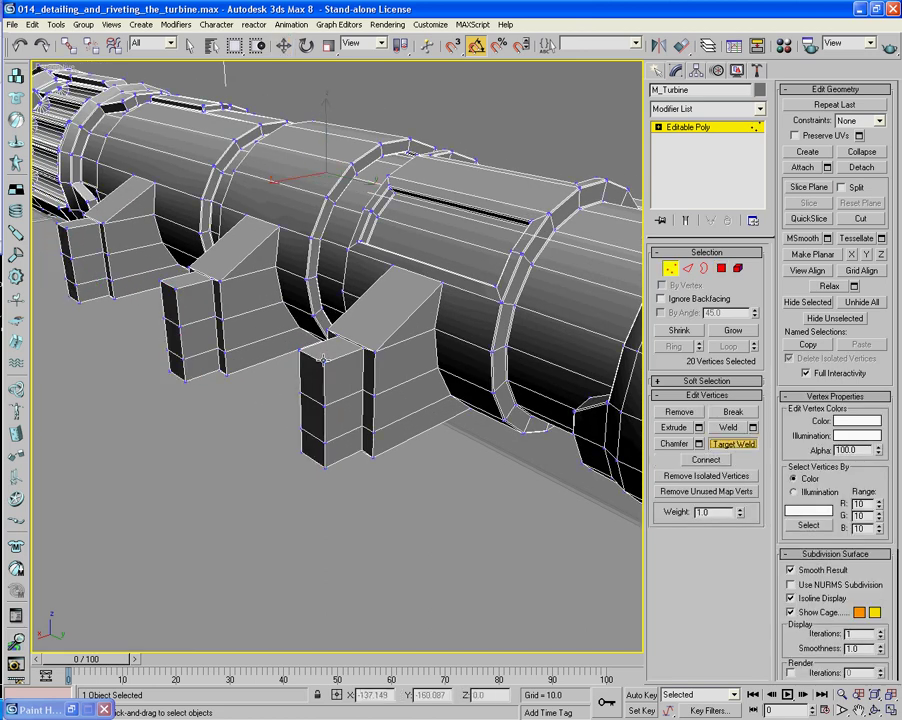
click(324, 405)
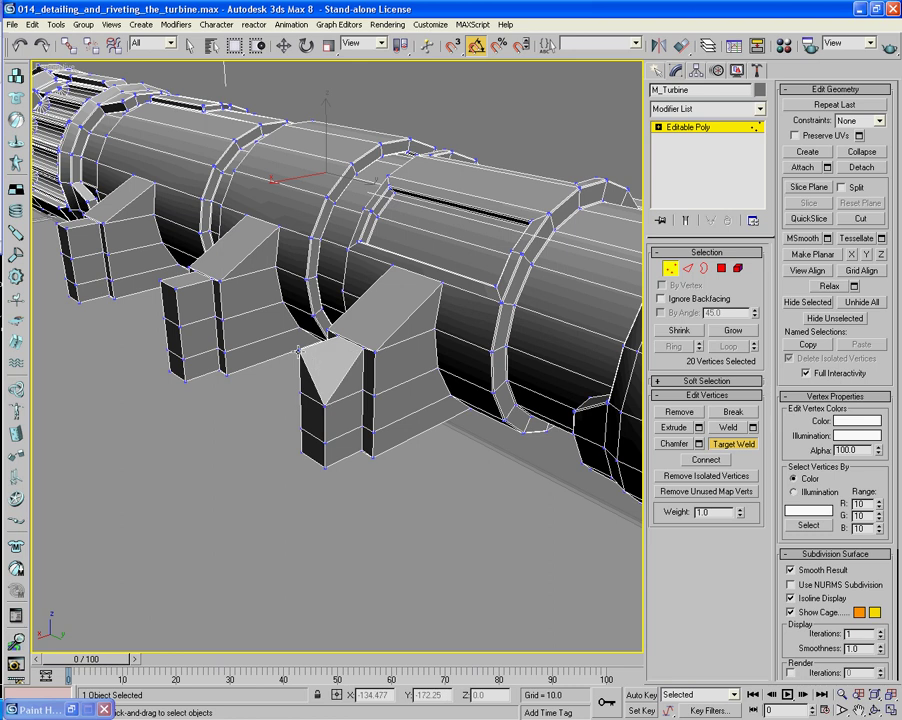
key(ctrl+z)
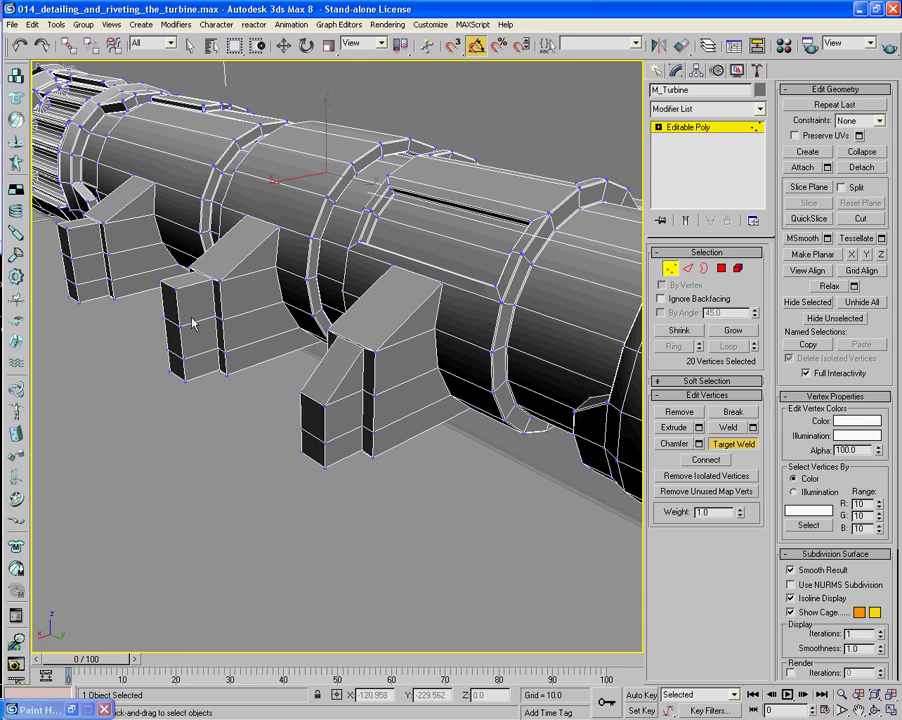
click(180, 326)
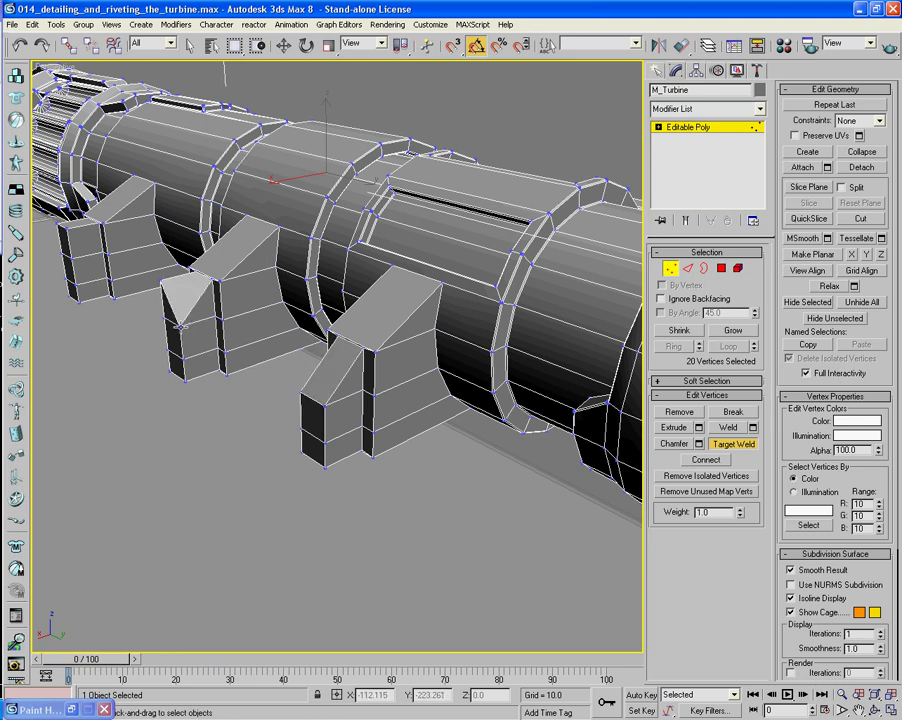
key(ctrl+z)
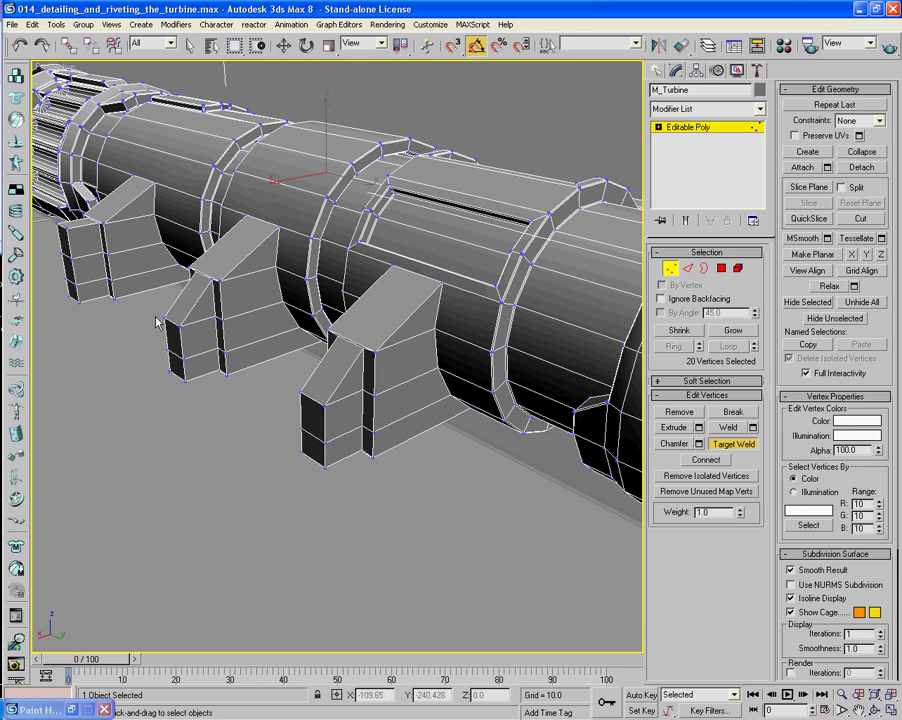
Target-weld the two upper outer corners of the remaining bracket's extension to the vertices directly beneath them.
alt+middle_drag(157, 335, 290, 362)
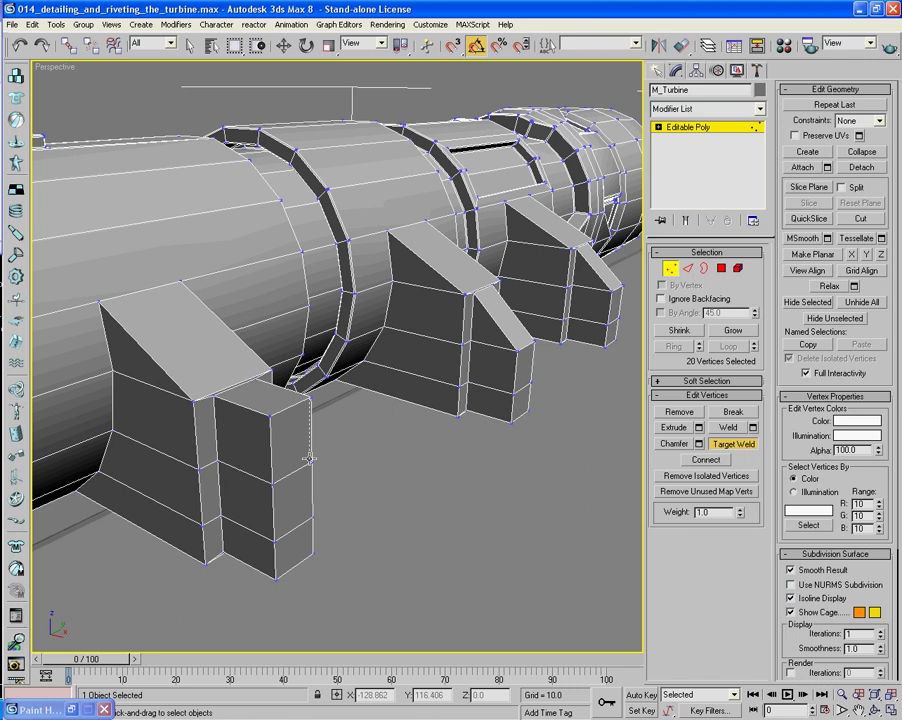
click(312, 468)
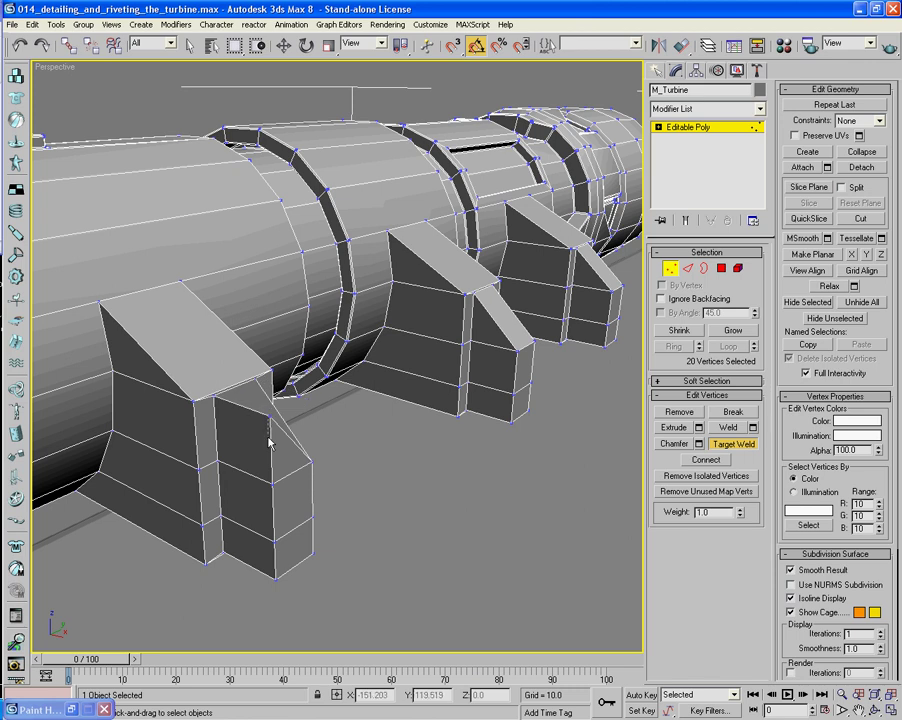
click(276, 483)
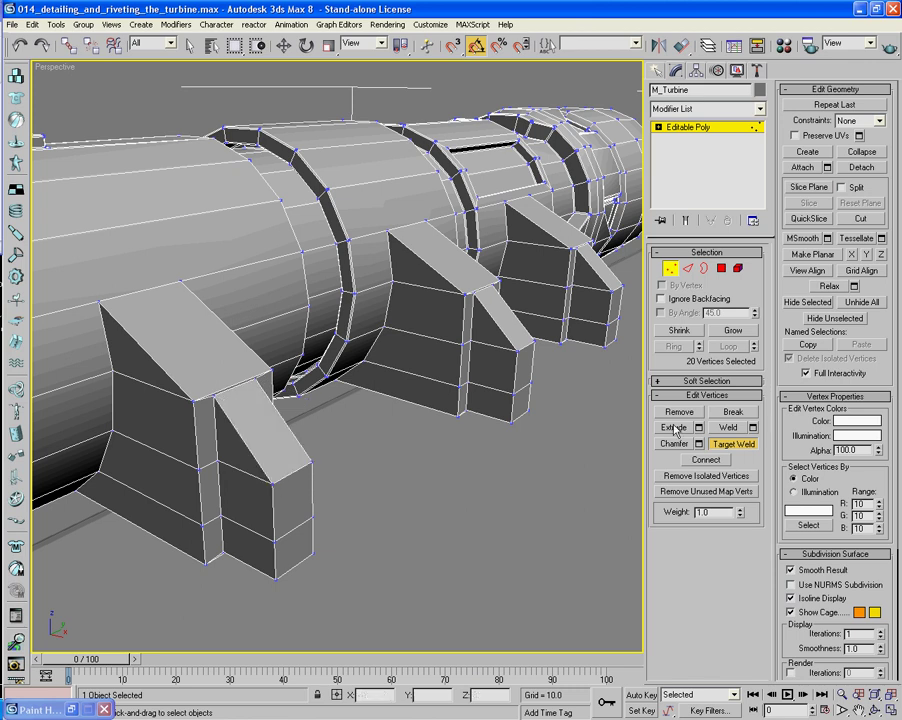
alt+middle_drag(404, 426, 408, 436)
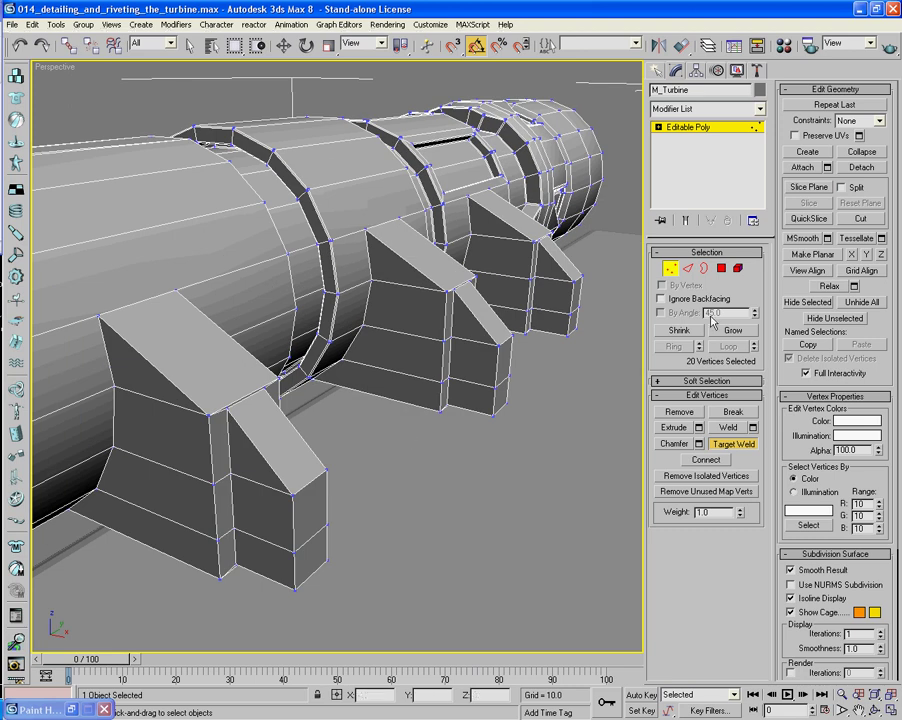
Select the upper edges where the three narrow extensions meet their brackets and lower them slightly along Z.
click(689, 269)
alt+middle_drag(564, 312, 520, 308)
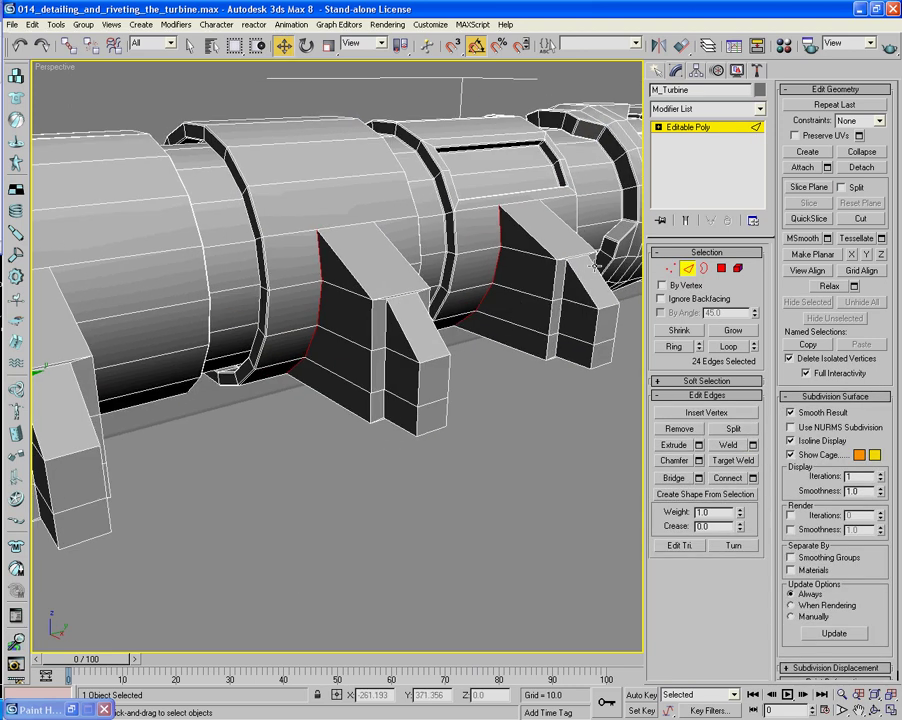
click(575, 258)
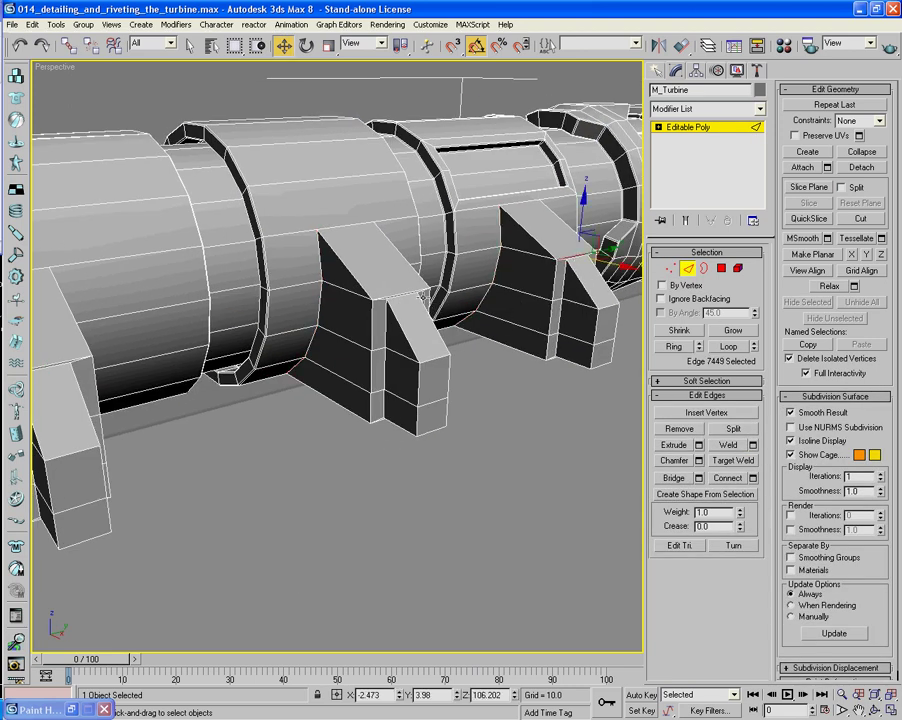
ctrl+click(393, 297)
ctrl+click(398, 297)
ctrl+click(398, 297)
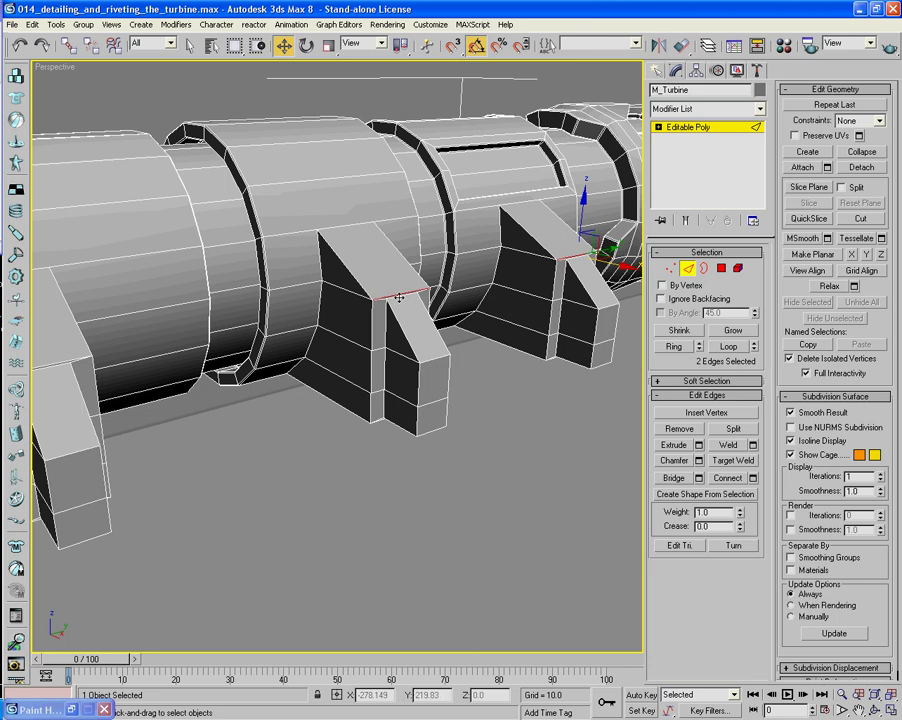
ctrl+click(399, 297)
ctrl+click(399, 297)
scroll(128, 396, up, 6)
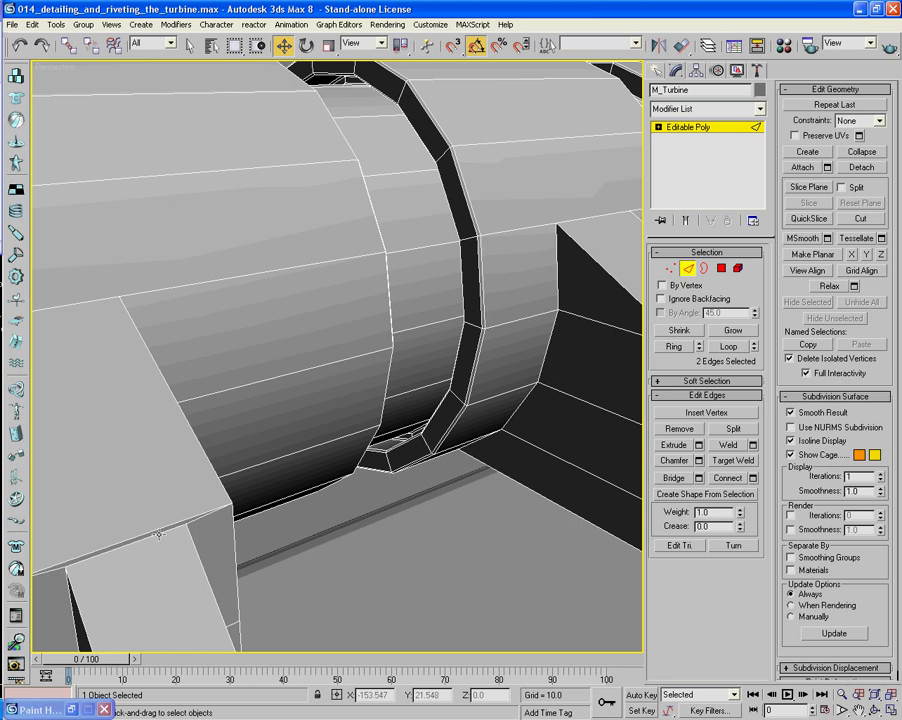
ctrl+click(158, 534)
scroll(260, 586, down, 6)
middle_drag(364, 506, 284, 531)
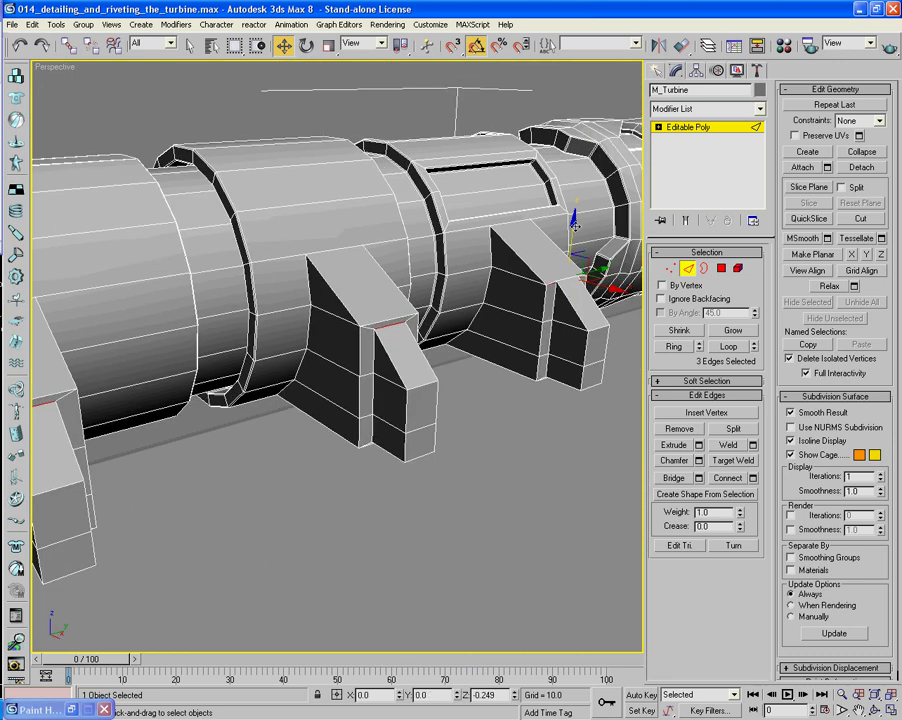
middle_drag(350, 275, 377, 205)
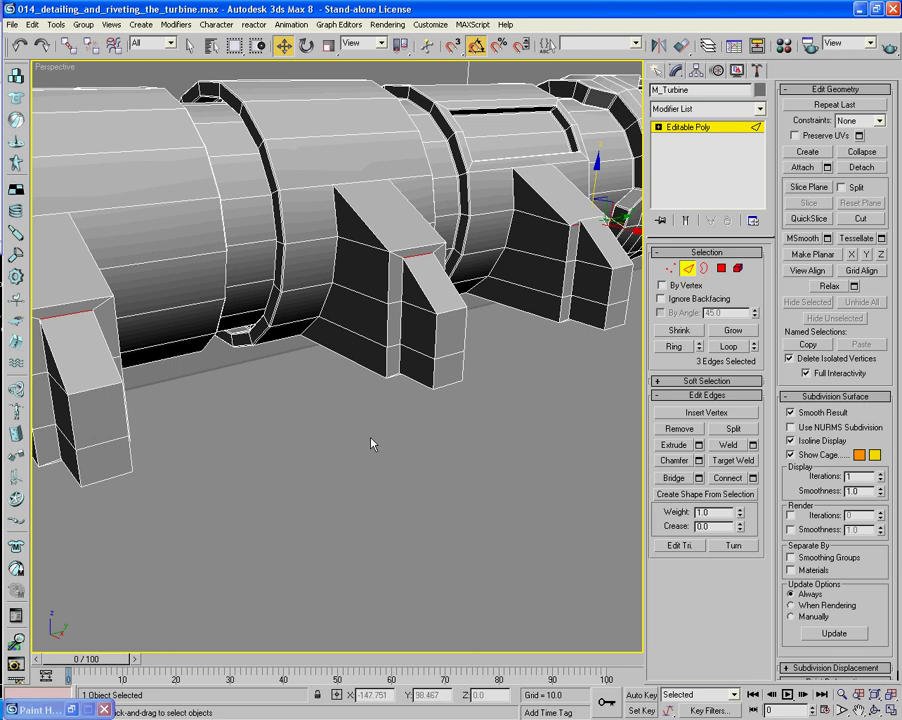
Try lowering the extension's upper inner edge by about 0.73 along Z on the bracket below the rectangular recess.
alt+middle_drag(371, 444, 660, 316)
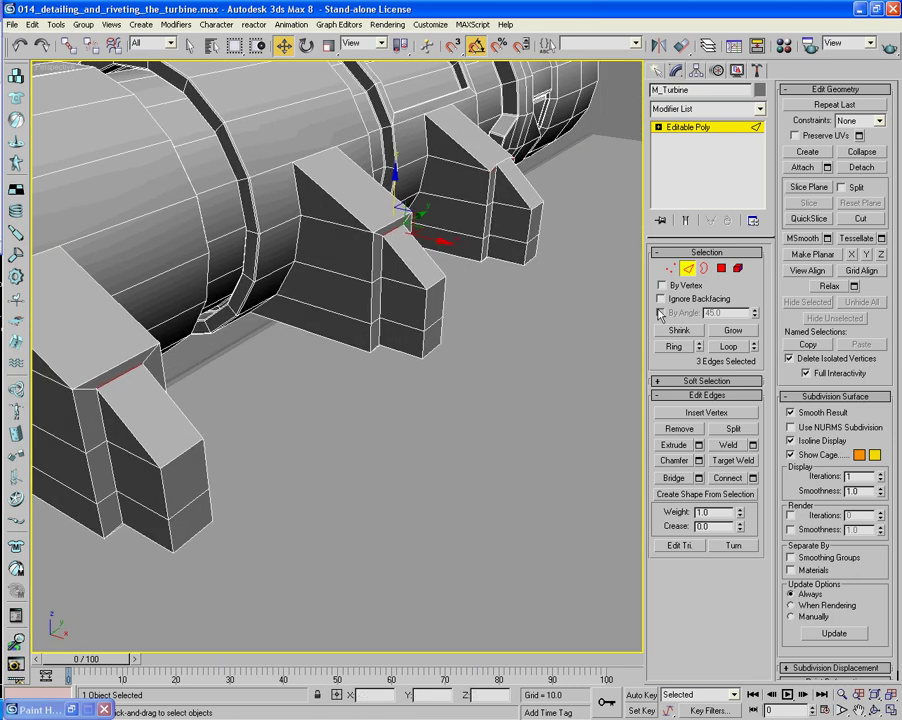
key(4)
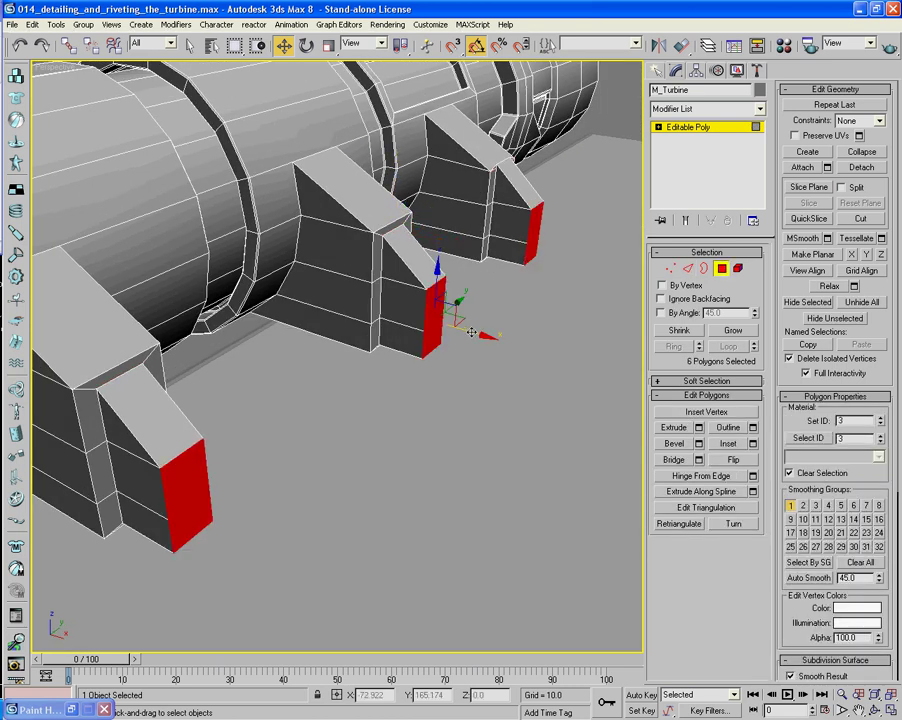
scroll(494, 404, down, 5)
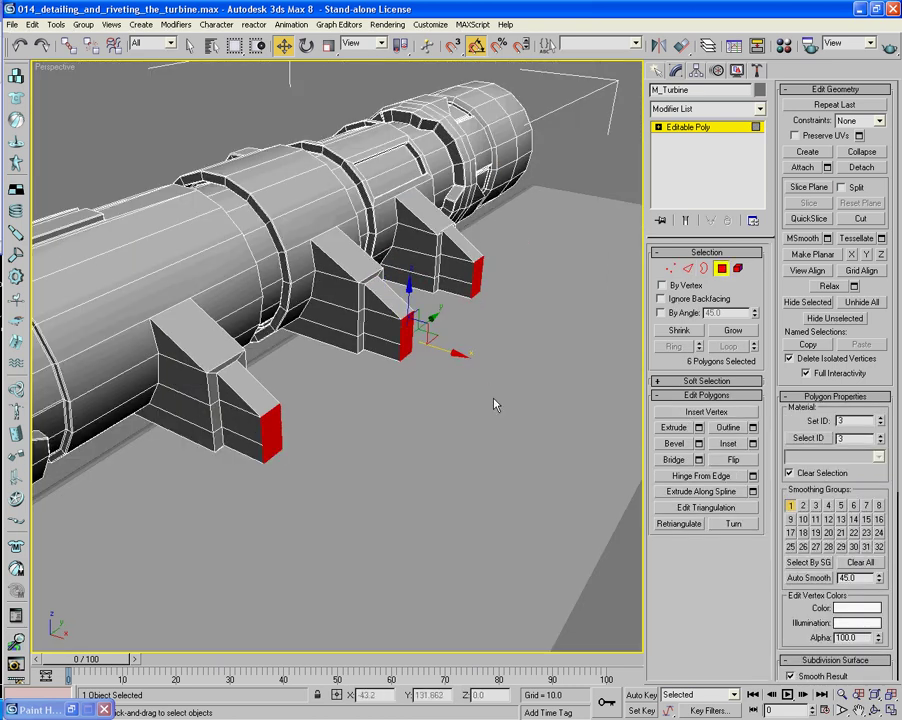
alt+middle_drag(494, 404, 371, 362)
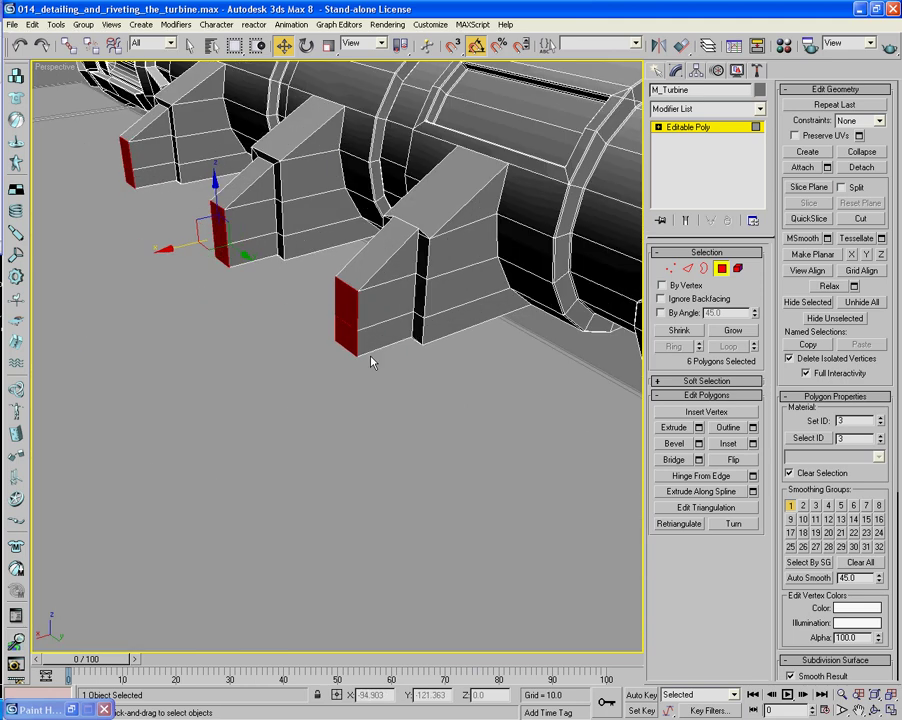
scroll(371, 362, up, 4)
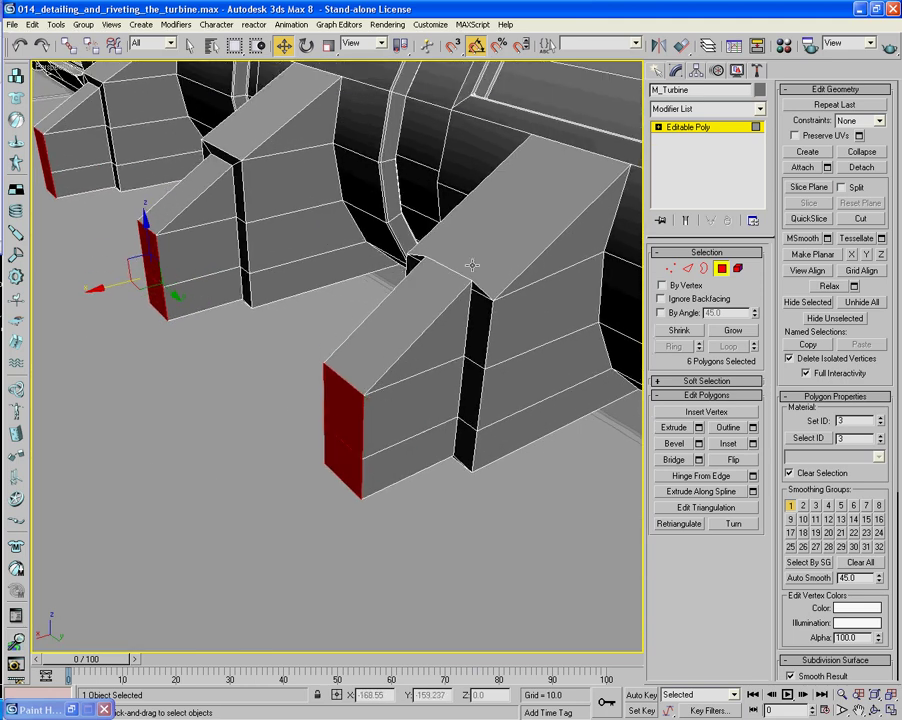
key(2)
click(453, 268)
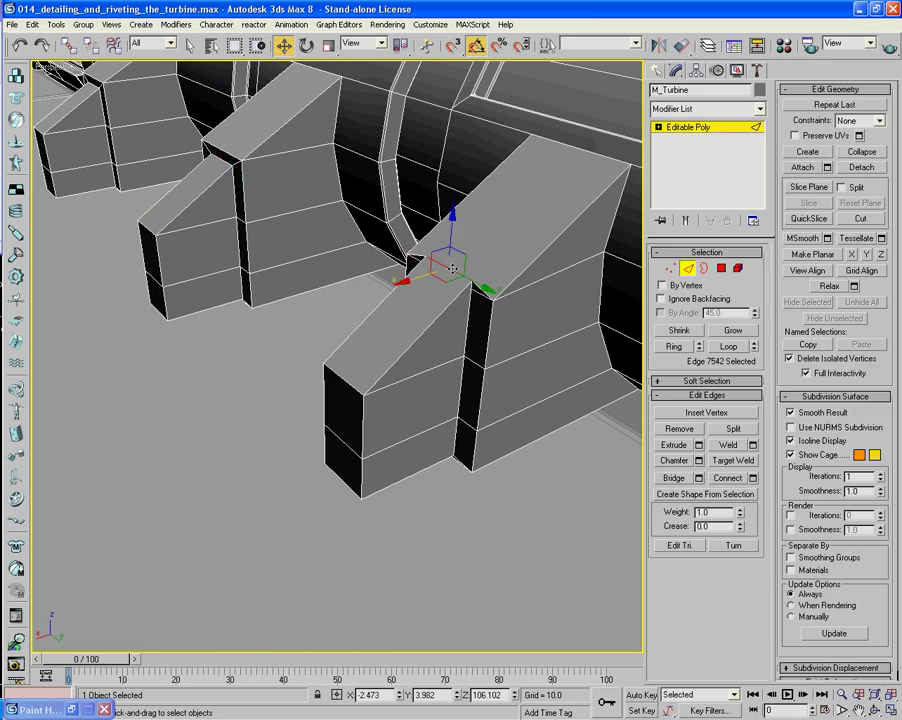
drag(453, 268, 451, 253)
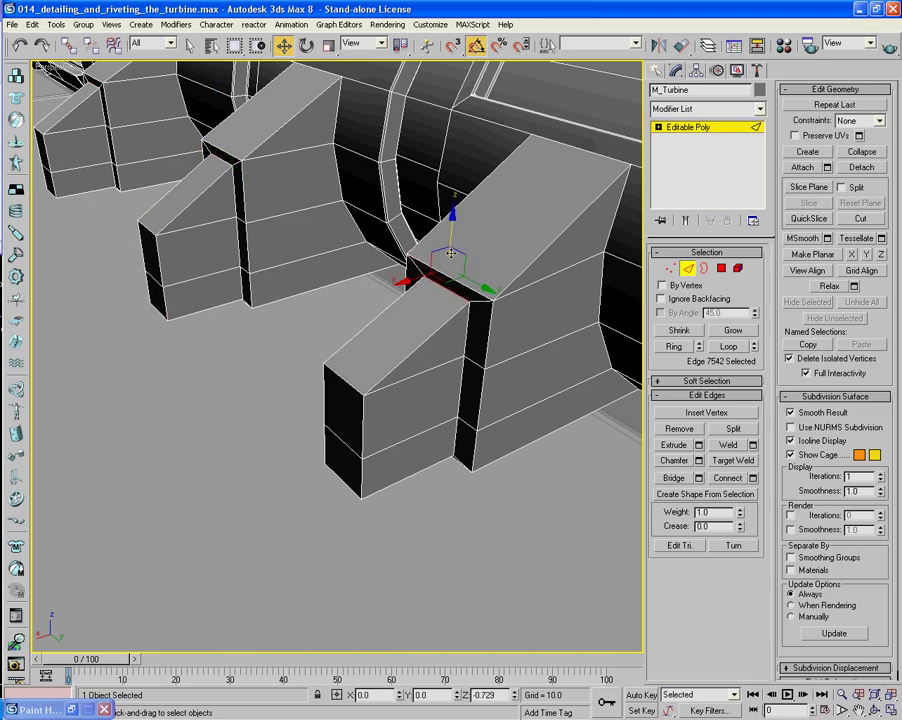
scroll(366, 302, down, 4)
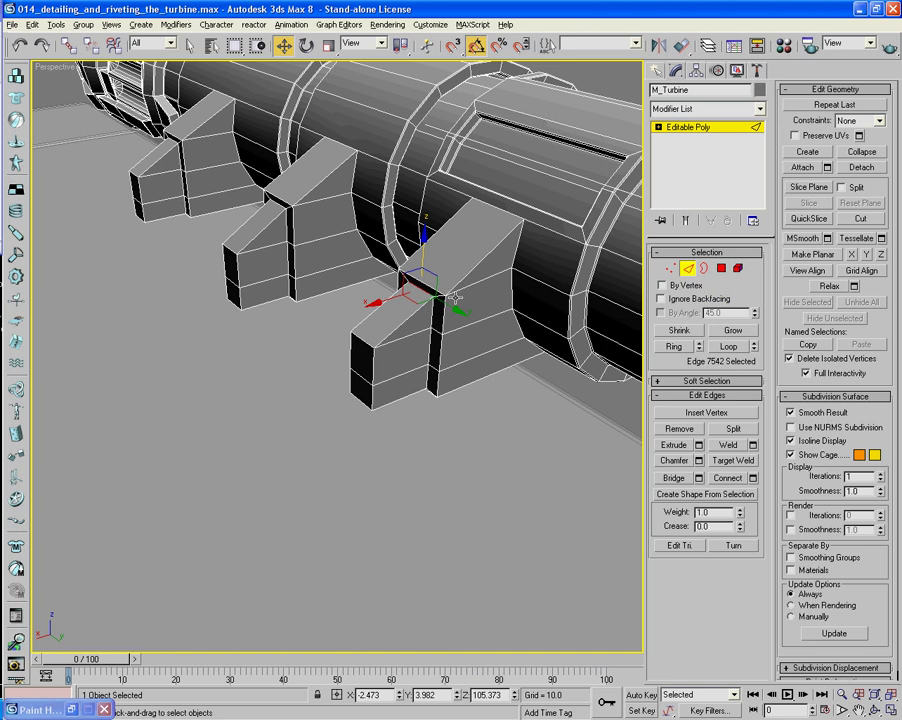
mouse_move(455, 297)
alt+middle_down()
mouse_move(409, 270)
mouse_move(458, 304)
alt+middle_up()
key(ctrl+z)
scroll(458, 304, up, 3)
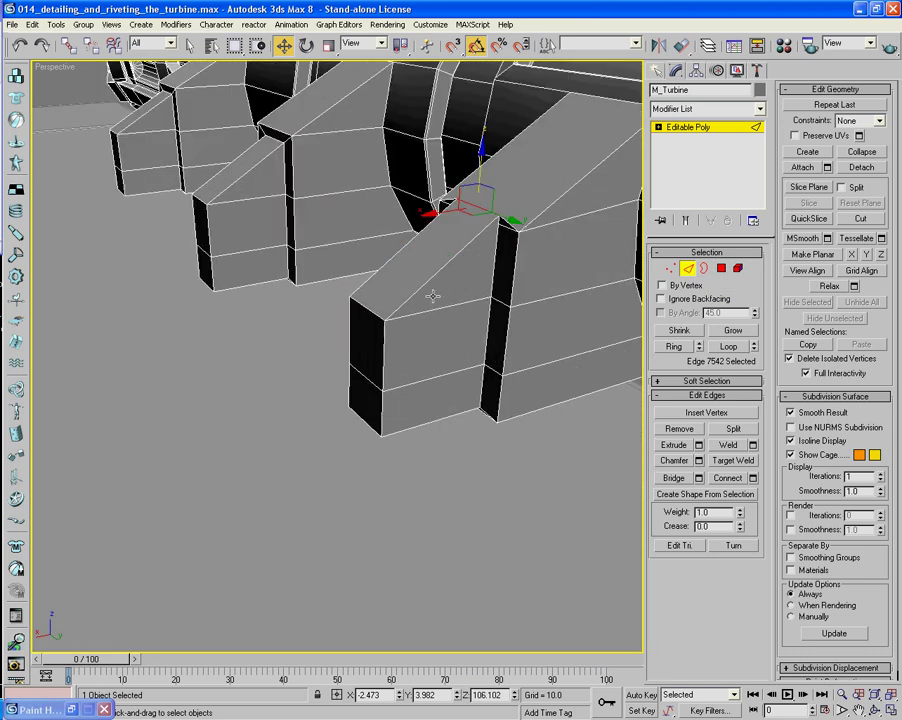
Lower the upper inner edge of the extension below the rectangular recess slightly along Z to match the other two brackets.
click(507, 226)
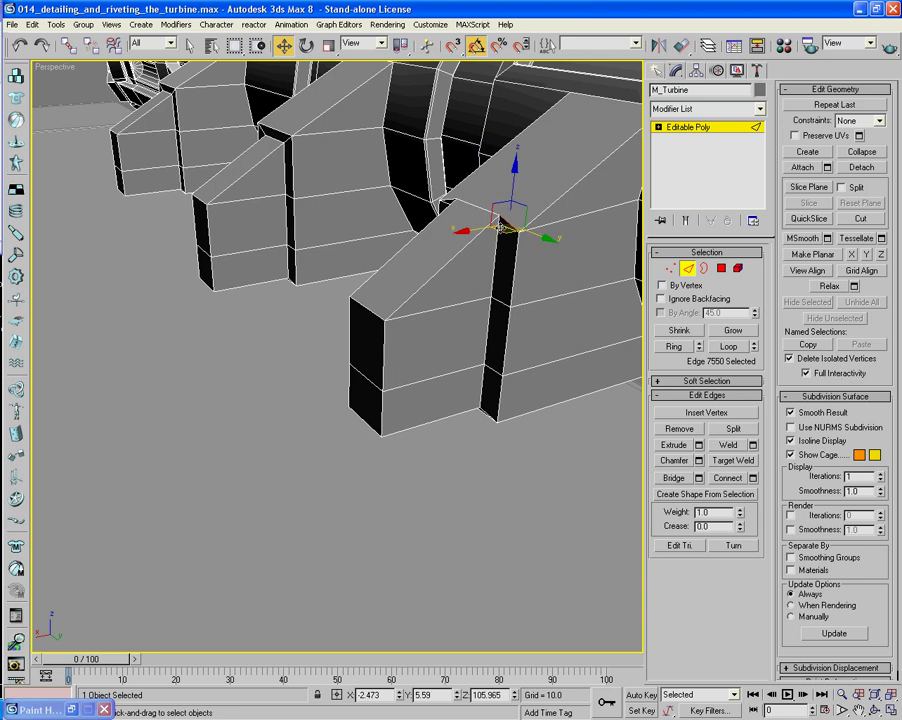
click(488, 210)
mouse_move(481, 176)
mouse_down()
mouse_move(481, 157)
mouse_move(481, 171)
mouse_up()
click(484, 210)
scroll(474, 234, down, 4)
middle_drag(474, 234, 388, 203)
scroll(490, 190, down, 6)
middle_drag(388, 203, 255, 328)
scroll(409, 223, up, 3)
scroll(394, 305, up, 3)
Inset the lower side faces of the three extensions as a group by 0.45 and extrude them sideways into small blocks.
click(722, 270)
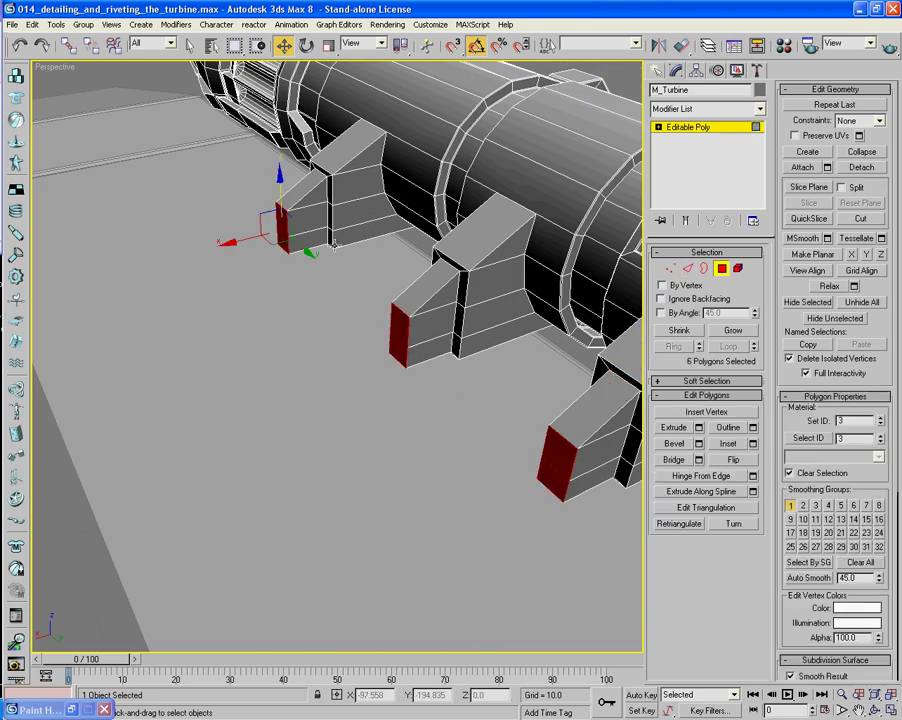
click(316, 208)
ctrl+click(425, 330)
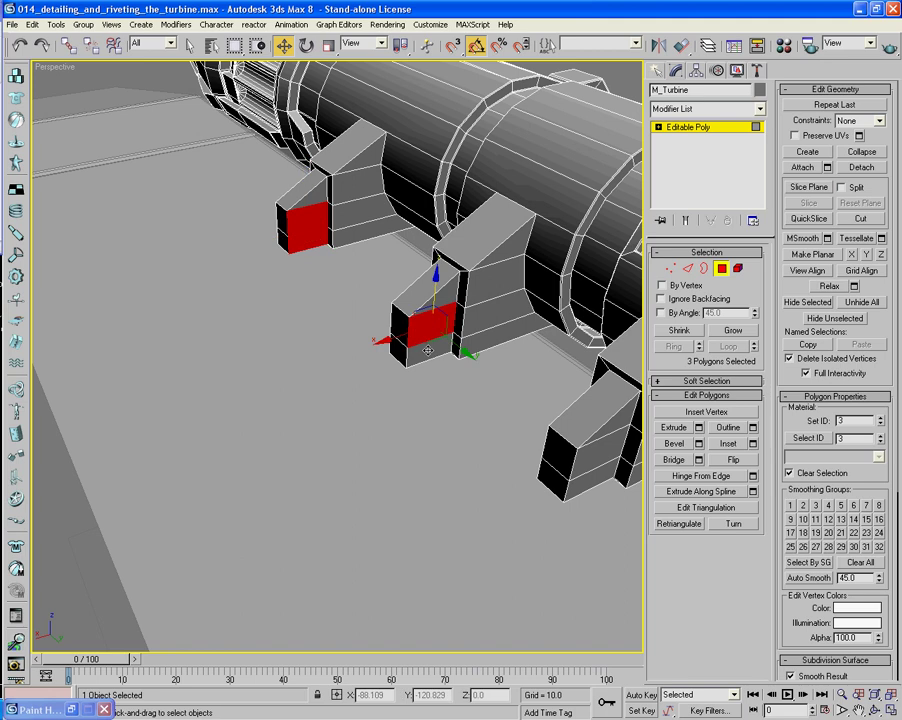
ctrl+click(427, 350)
middle_drag(608, 540, 478, 491)
ctrl+click(477, 414)
ctrl+click(479, 447)
click(753, 444)
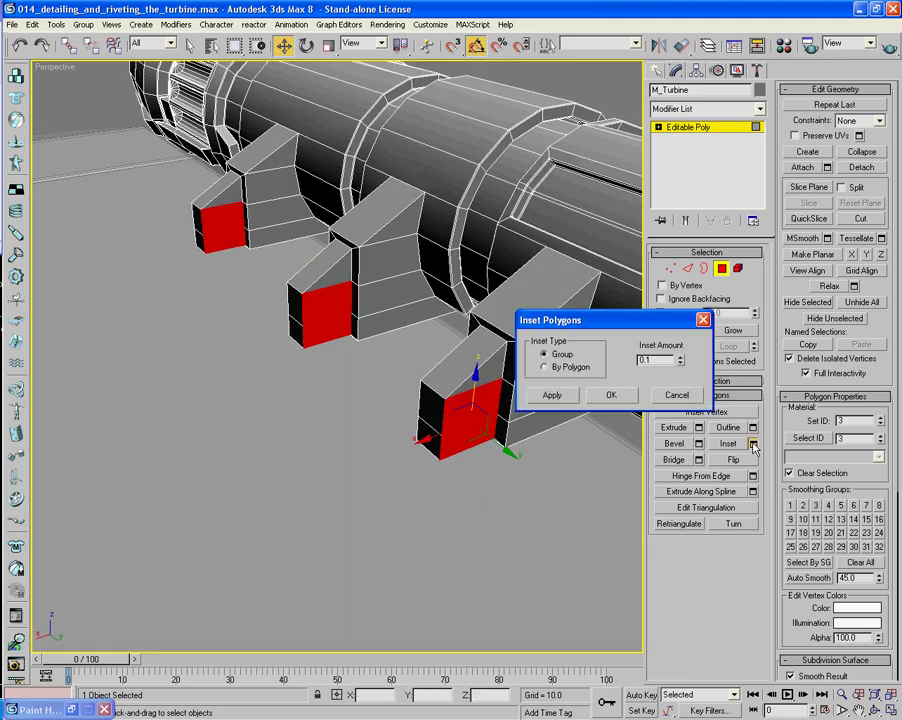
click(609, 449)
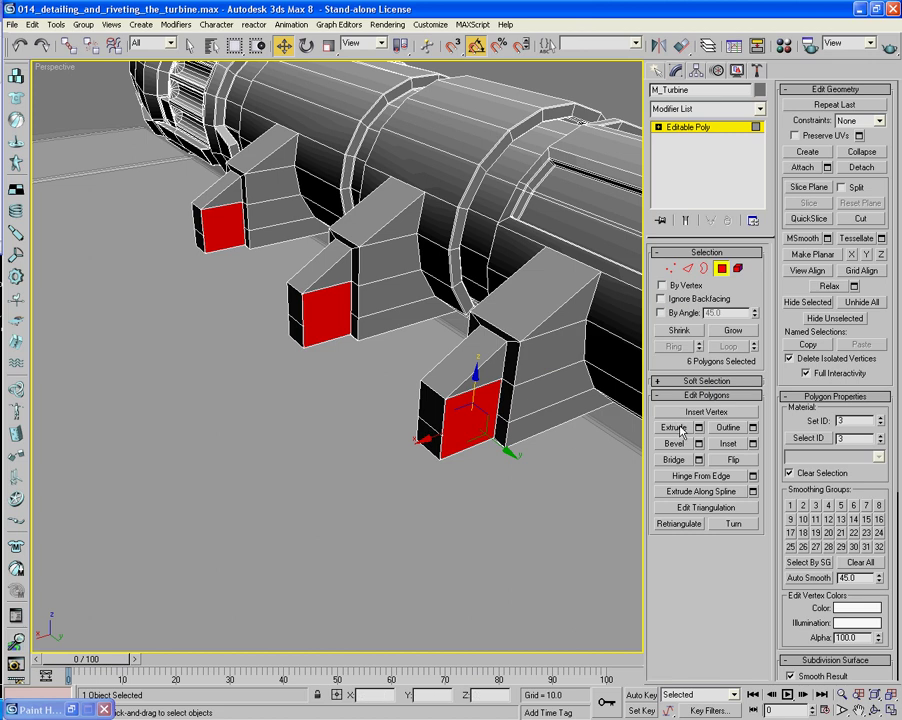
click(753, 444)
drag(681, 362, 681, 320)
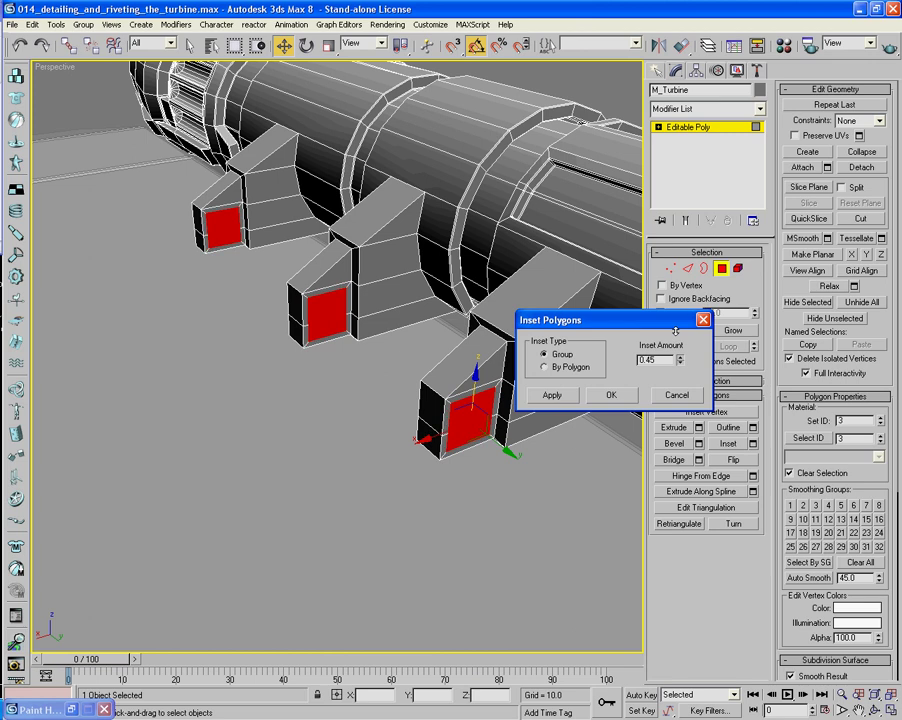
click(609, 395)
drag(475, 381, 463, 429)
click(674, 429)
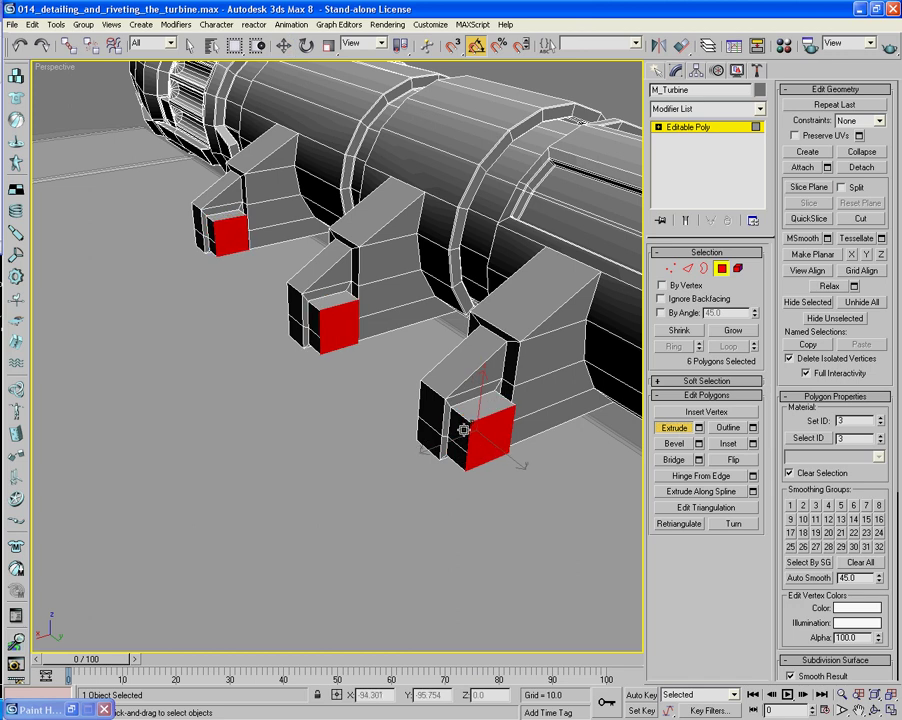
Extrude the outward-facing end faces of the three small side blocks in two stages into long beams reaching the wing's edge.
click(456, 444)
ctrl+click(456, 456)
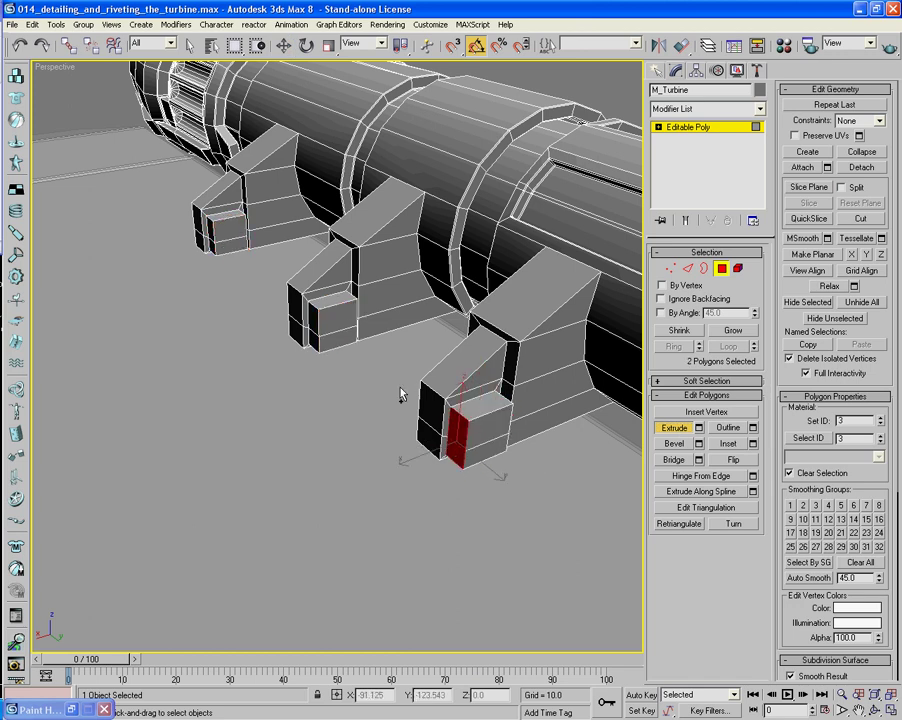
ctrl+click(312, 318)
ctrl+click(315, 339)
alt+middle_drag(249, 299, 244, 336)
ctrl+click(292, 270)
ctrl+click(293, 281)
scroll(307, 339, down, 3)
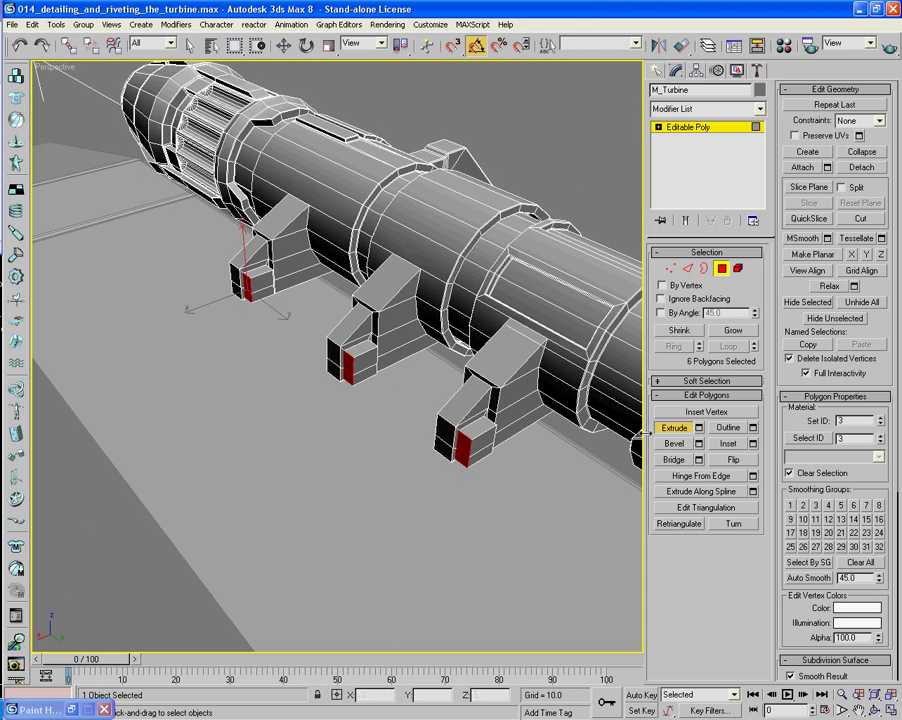
drag(465, 443, 467, 404)
alt+middle_drag(382, 555, 388, 492)
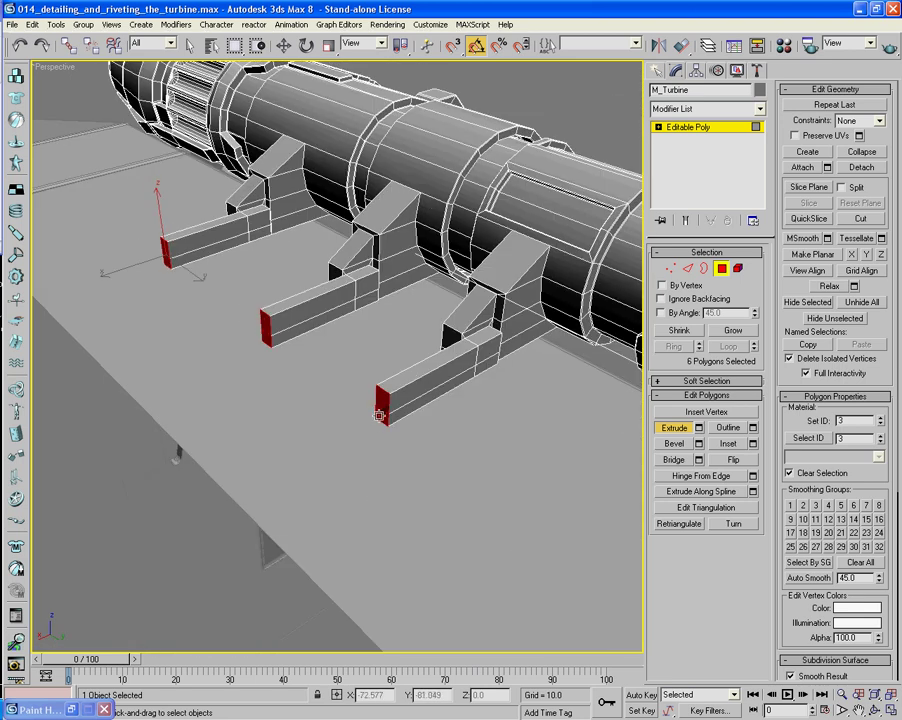
drag(383, 410, 385, 361)
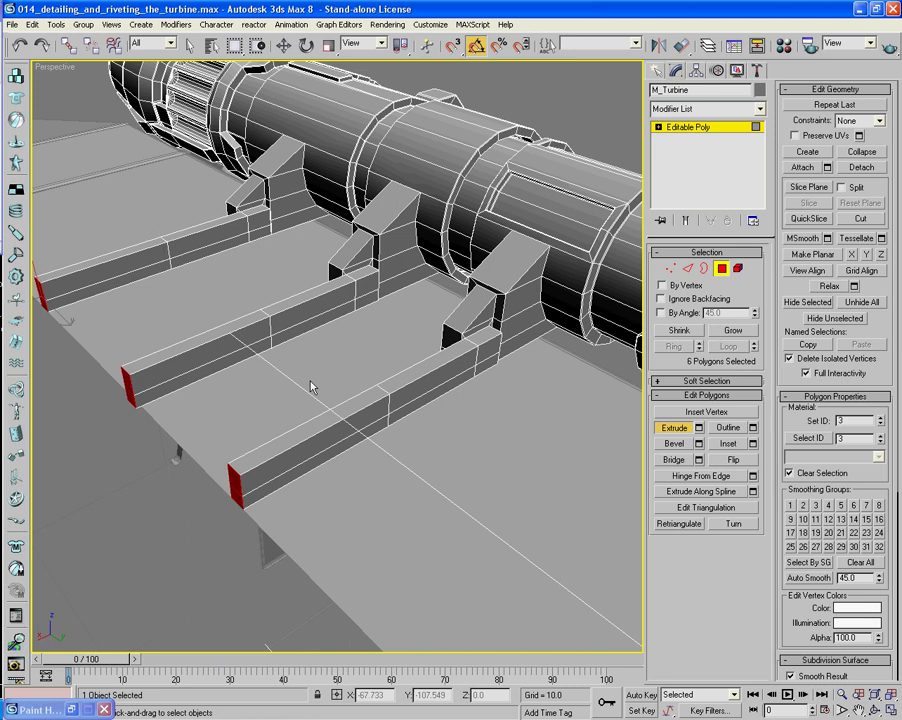
Move the middle beam's end face back along X to about 25.6.
scroll(200, 450, up, 5)
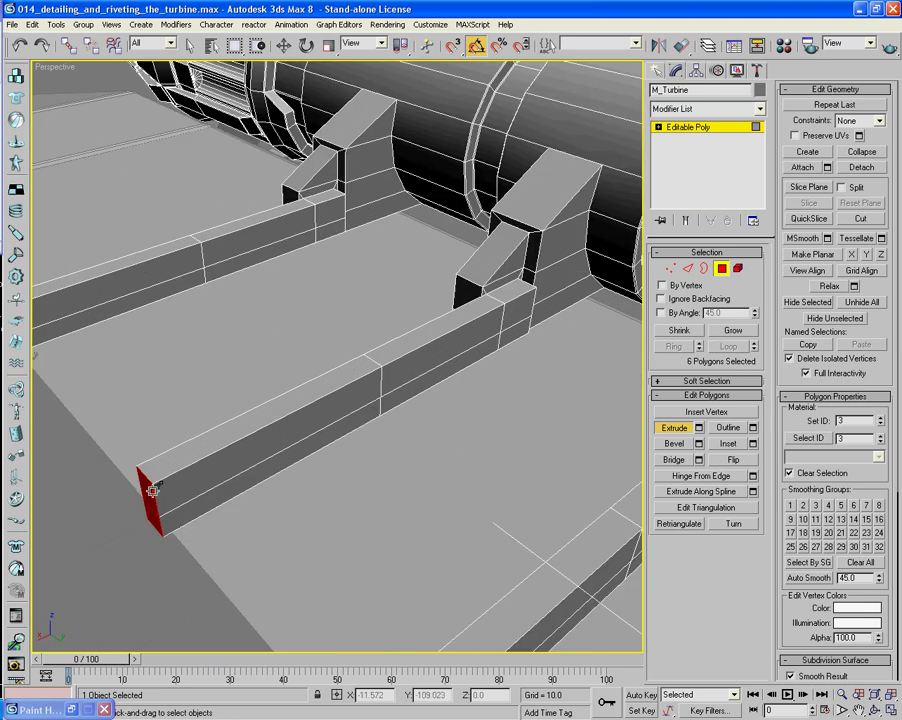
click(146, 485)
ctrl+click(151, 514)
key(w)
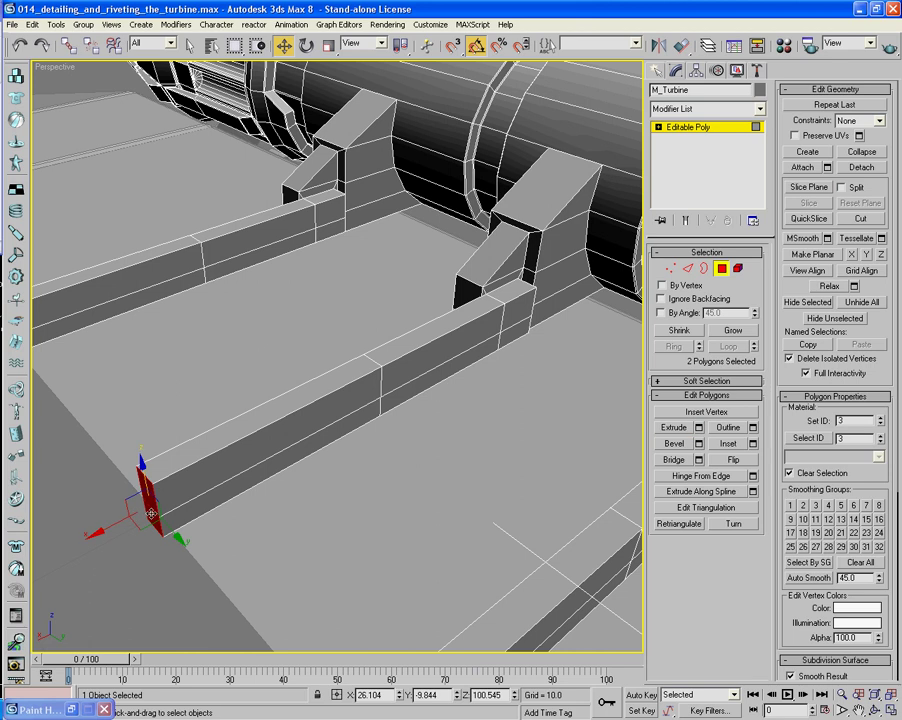
drag(97, 532, 112, 534)
scroll(221, 507, down, 5)
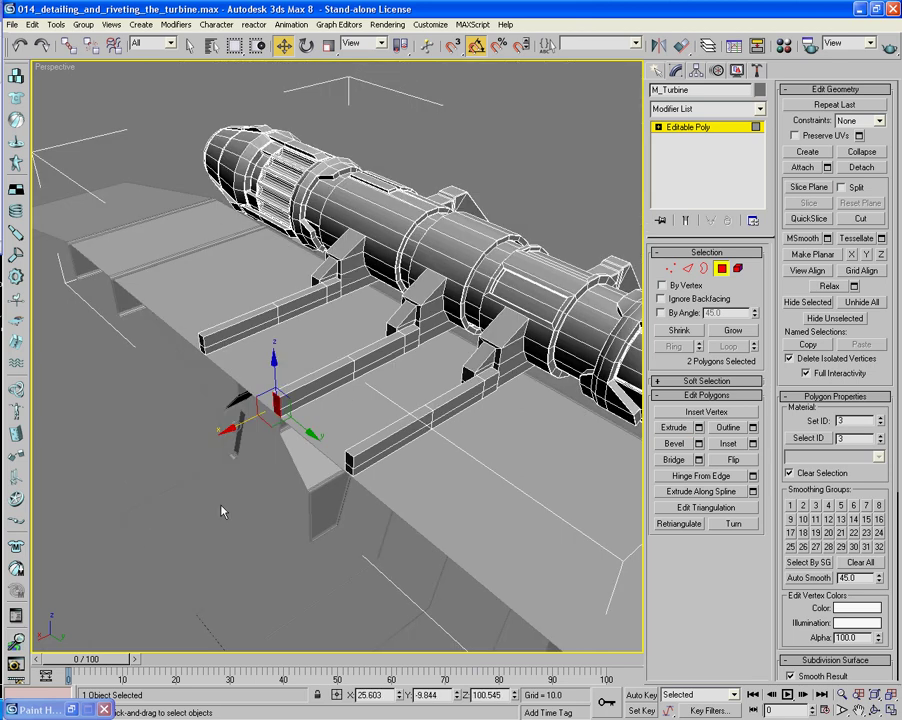
Move the end faces of the two outer beams slightly outward along X.
alt+middle_drag(221, 507, 310, 460)
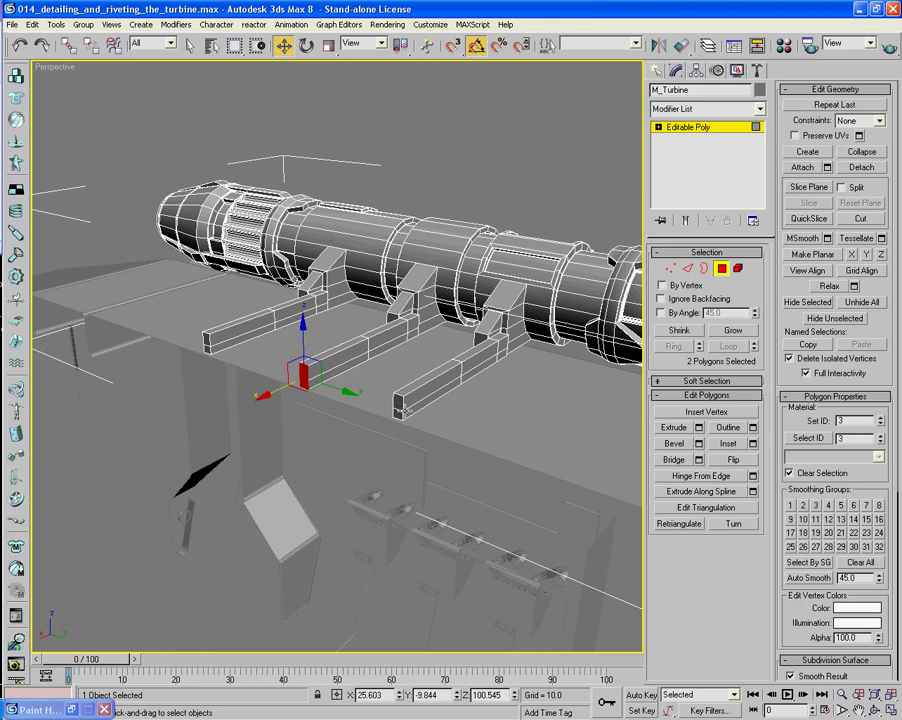
click(398, 405)
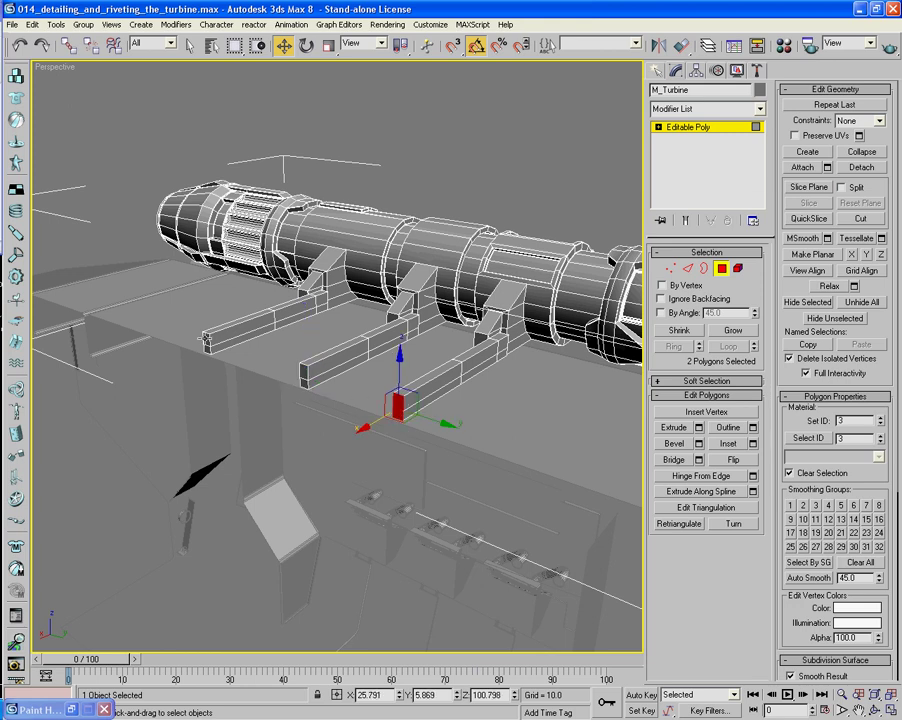
ctrl+click(205, 340)
alt+middle_drag(205, 345, 182, 399)
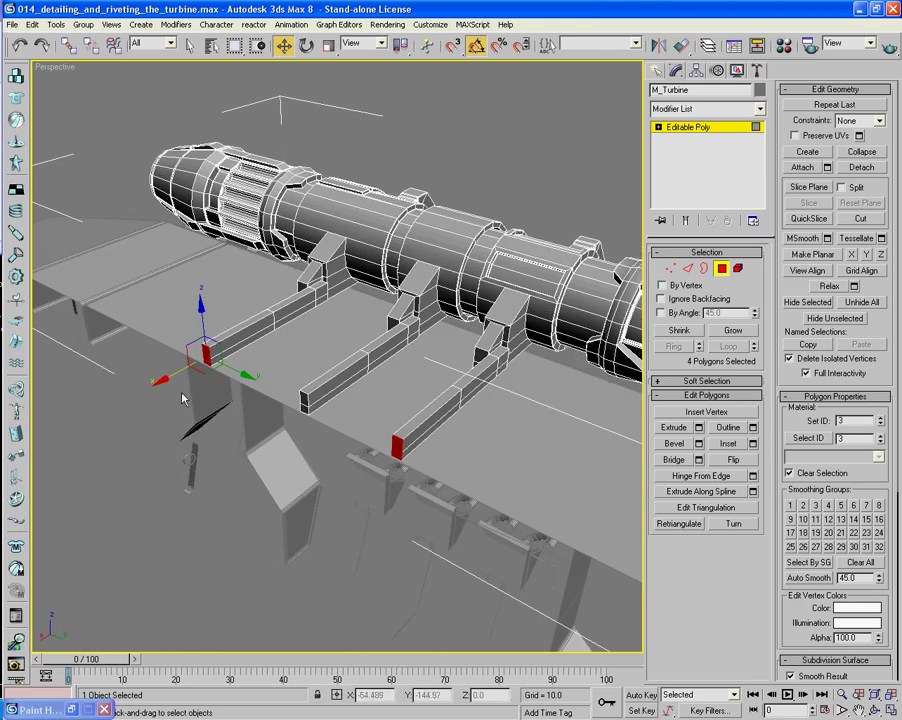
drag(171, 377, 171, 388)
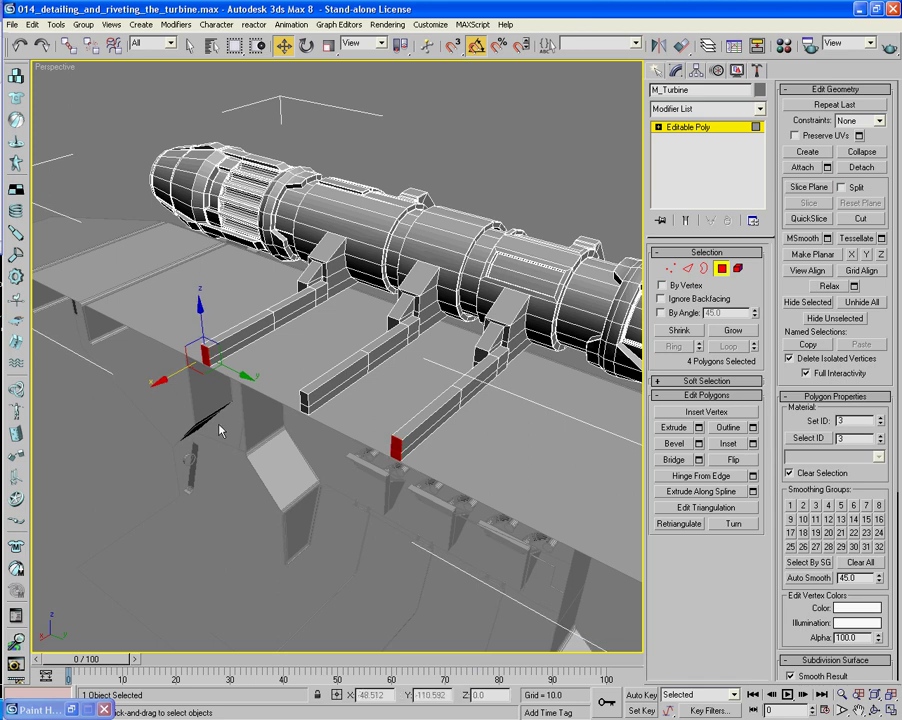
Bridge the facing lower side faces of neighbouring beams to form two flat panels across the gaps.
ctrl+click(303, 405)
click(300, 425)
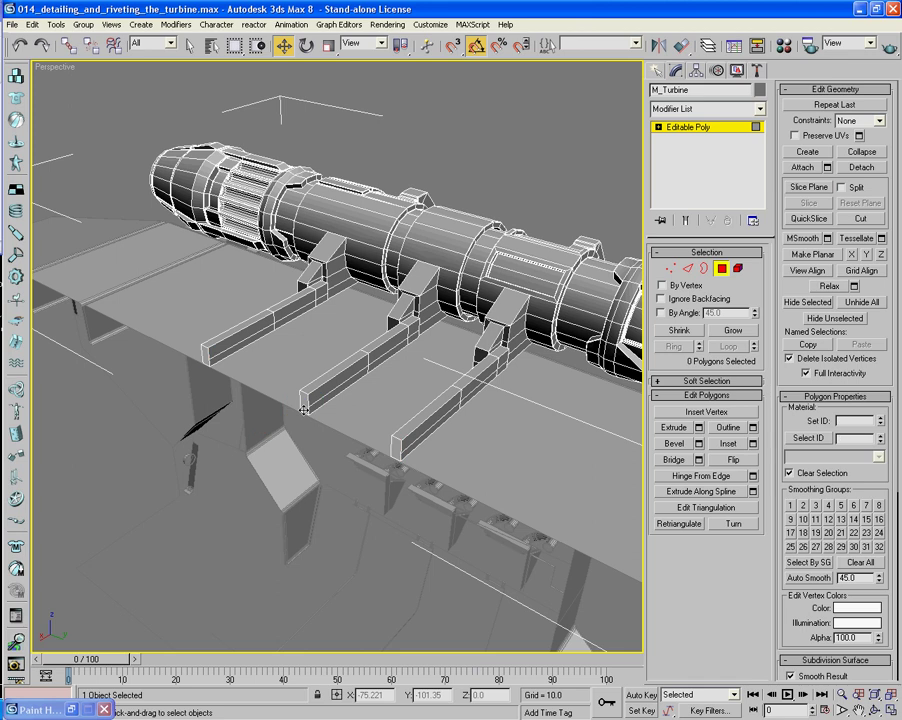
alt+middle_drag(300, 425, 499, 430)
click(262, 385)
ctrl+click(358, 443)
click(669, 461)
alt+middle_drag(390, 400, 476, 391)
click(370, 404)
scroll(352, 421, up, 3)
scroll(418, 424, down, 5)
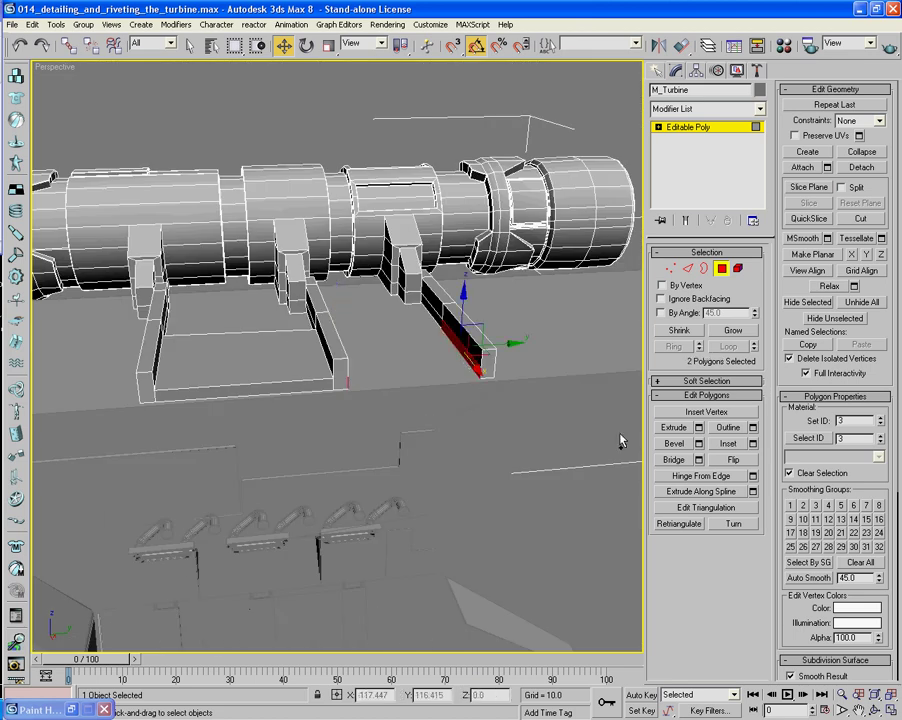
key(ctrl+z)
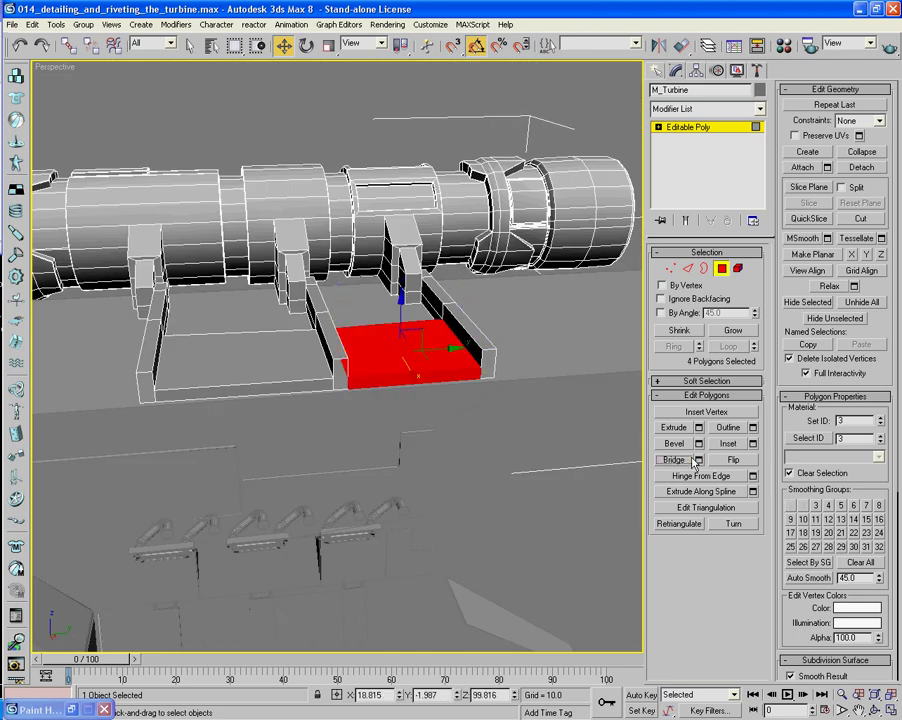
Extrude the lower outer side face of the third beam's end section sideways into a low ledge.
alt+middle_drag(466, 471, 478, 445)
click(419, 427)
click(674, 427)
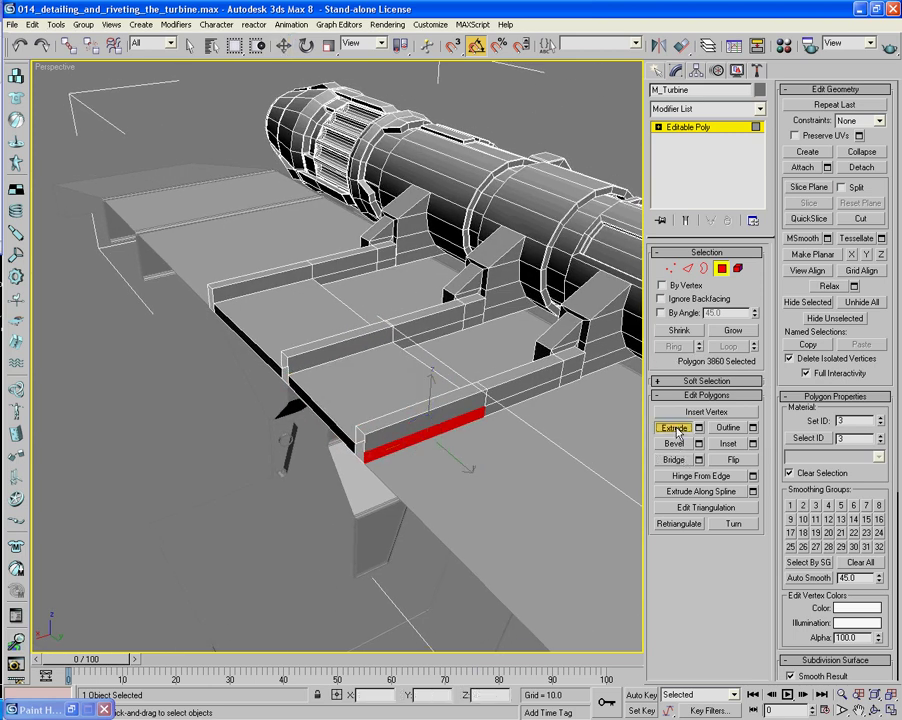
drag(423, 435, 424, 428)
alt+middle_drag(448, 430, 414, 436)
scroll(370, 498, up, 3)
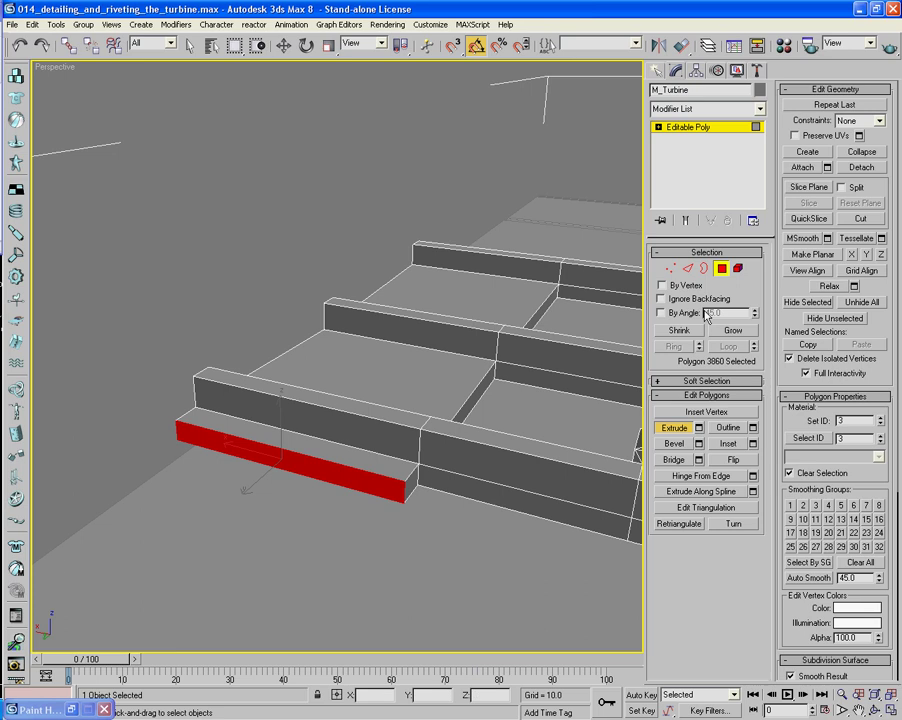
Slide the ledge's inner vertical edge along X toward the beam's free end to slope that corner.
click(688, 270)
key(w)
click(393, 490)
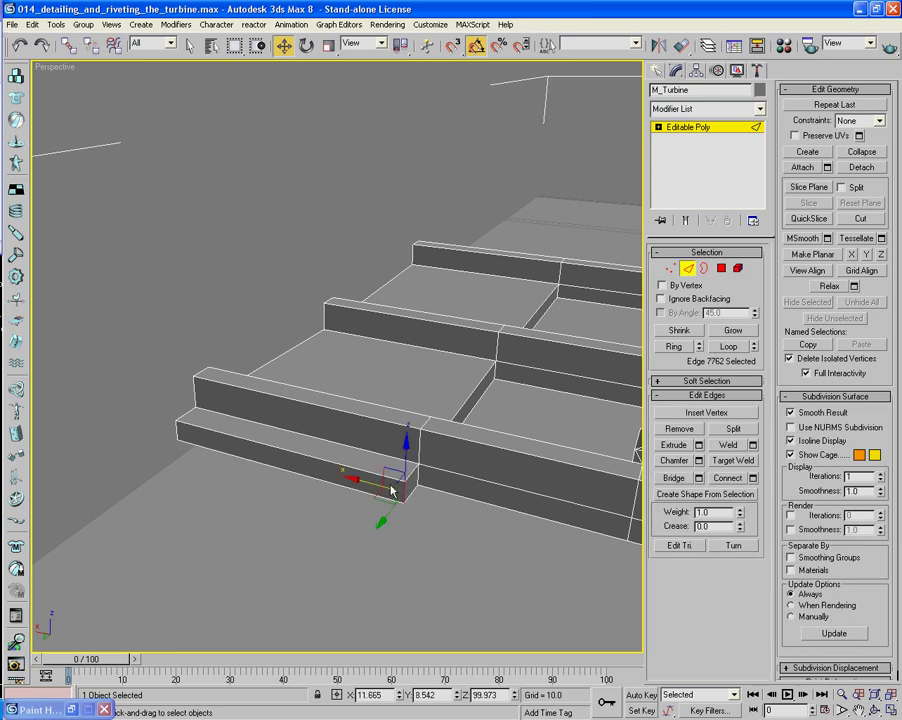
drag(364, 481, 354, 479)
alt+middle_drag(349, 437, 444, 590)
Try to inset the top face of the panel beside the third beam and extrude it upward.
click(722, 268)
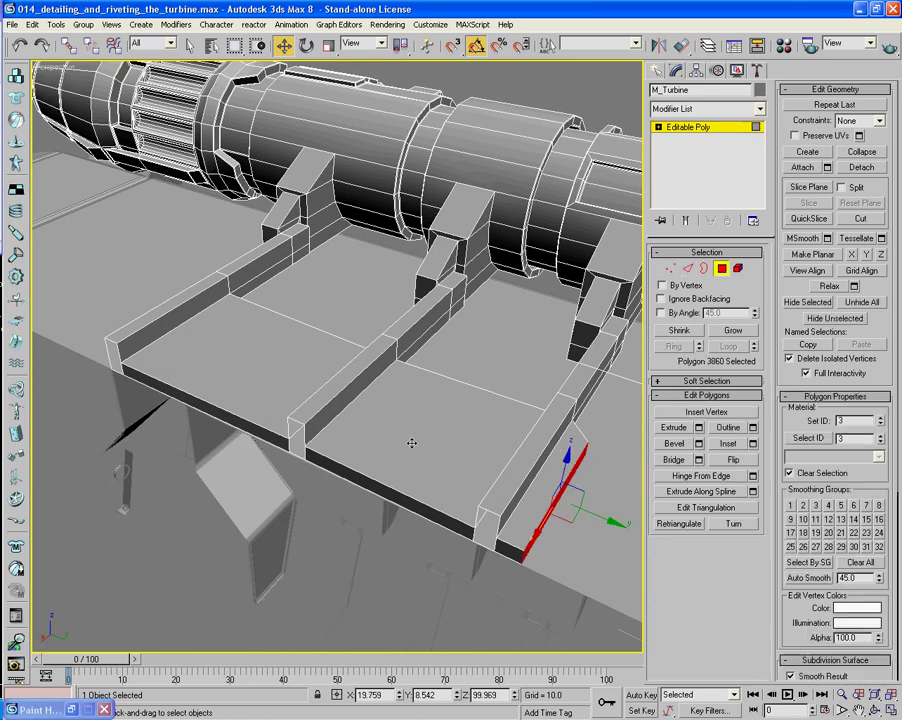
click(432, 384)
alt+middle_drag(432, 384, 465, 500)
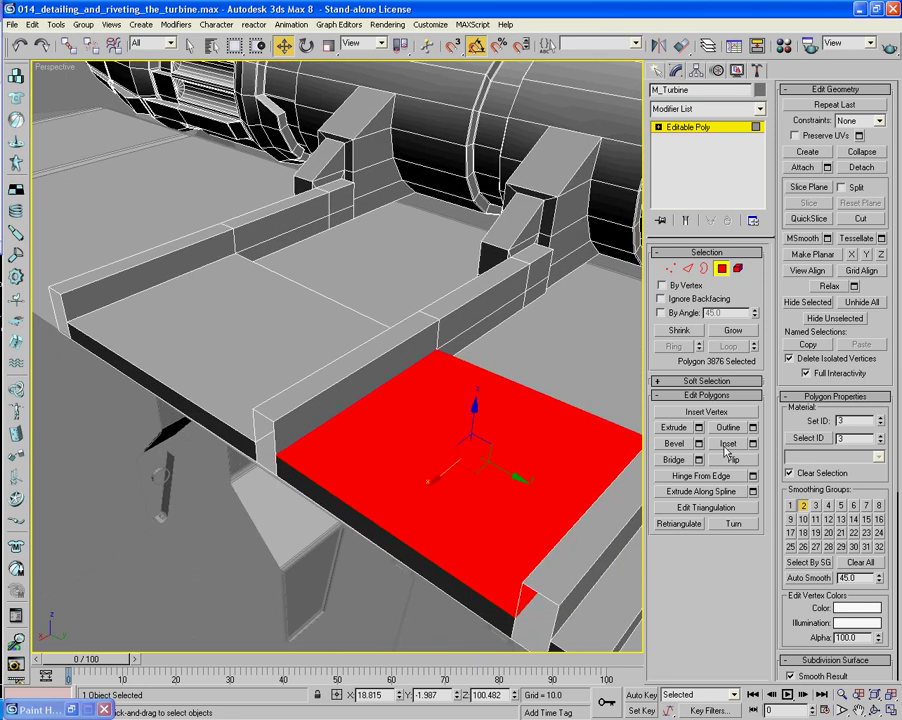
click(728, 443)
drag(441, 516, 482, 492)
click(676, 427)
mouse_move(487, 500)
alt+middle_down()
mouse_move(519, 505)
mouse_move(523, 487)
mouse_move(498, 486)
alt+middle_up()
Try to inset the raised panel face again by a thin margin and extrude it.
click(728, 445)
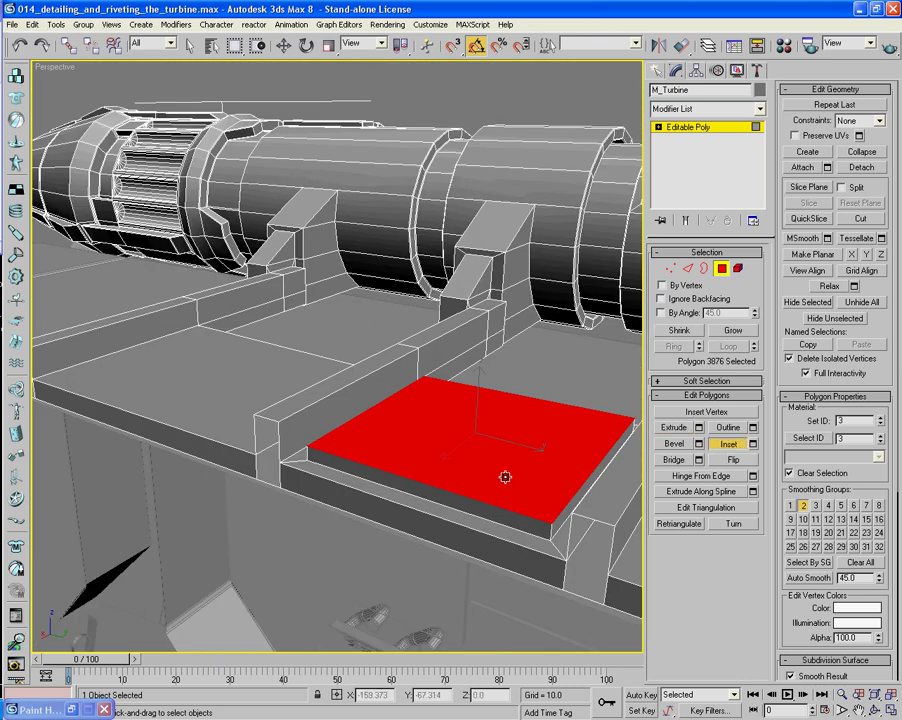
drag(505, 477, 505, 477)
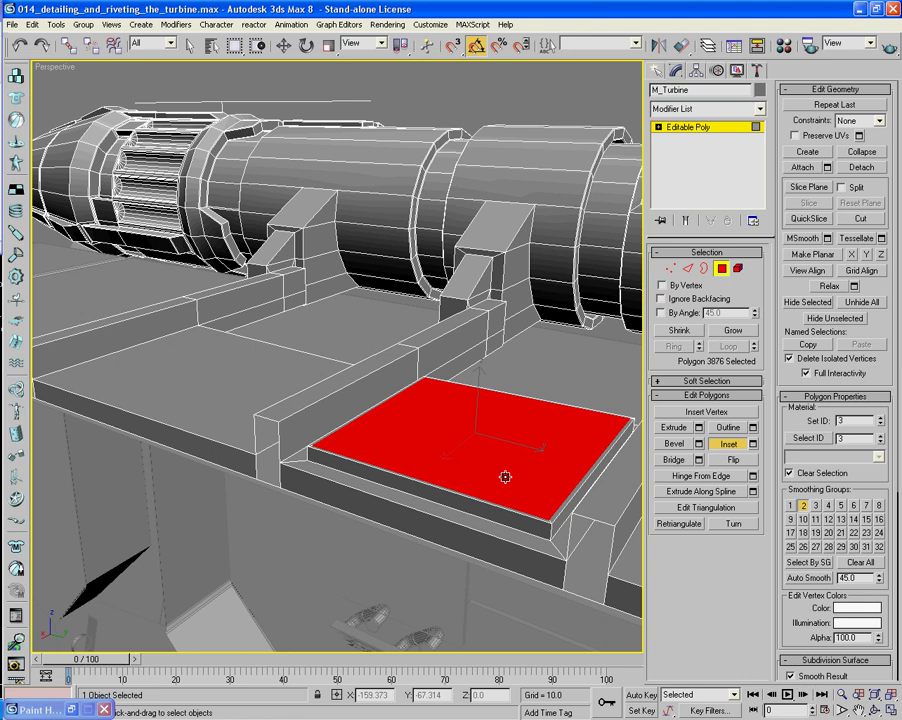
mouse_move(586, 483)
alt+middle_down()
mouse_move(572, 482)
mouse_move(588, 497)
alt+middle_up()
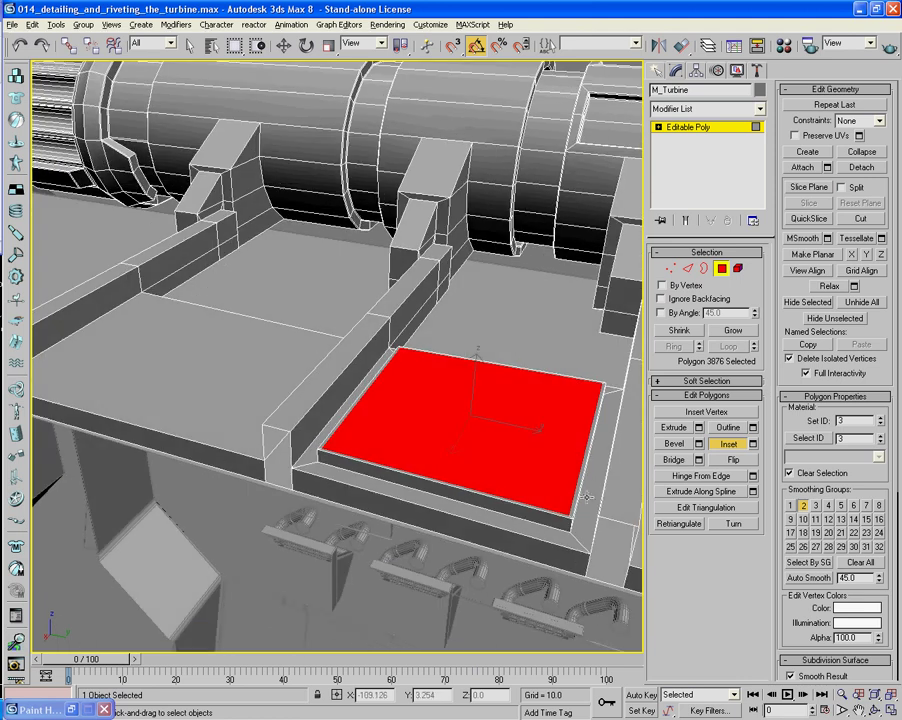
click(685, 476)
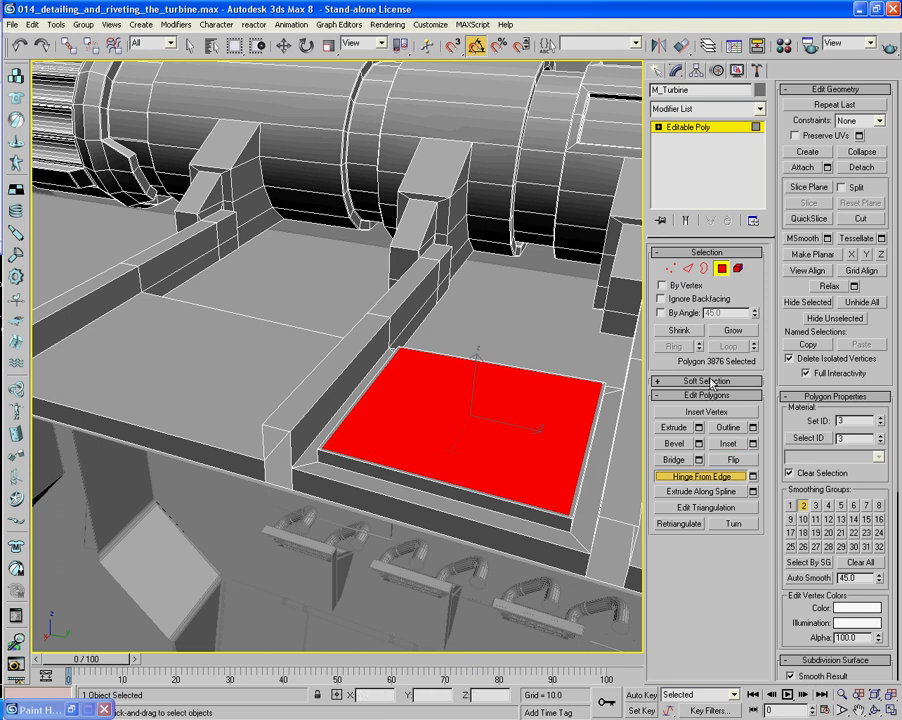
click(675, 429)
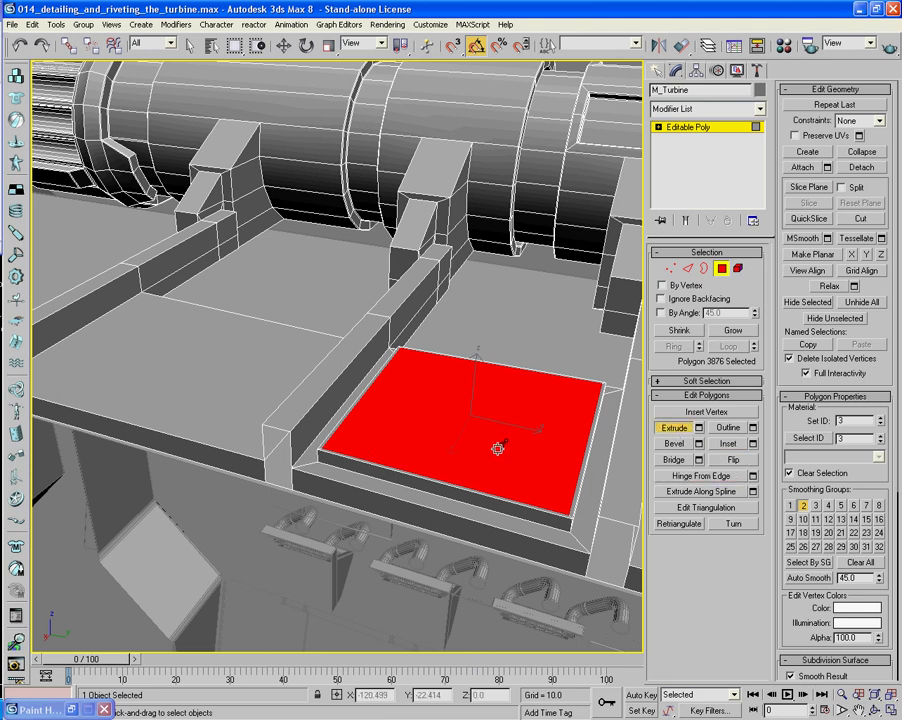
drag(497, 449, 497, 446)
Connect the two long side edges of the panel beside the third beam with a crosswise edge.
middle_drag(485, 408, 431, 500)
scroll(374, 497, up, 3)
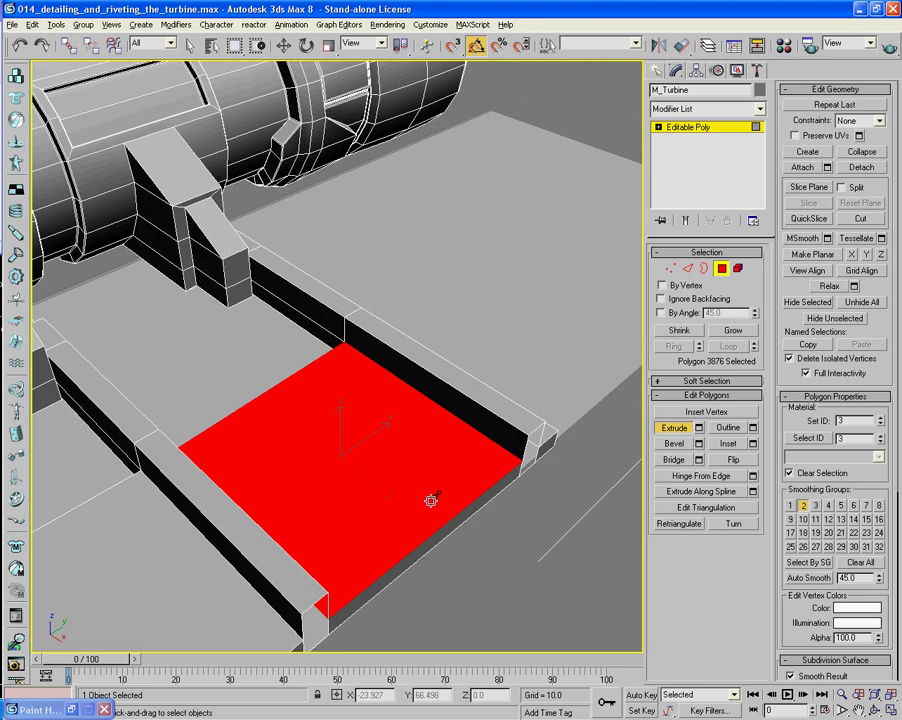
click(688, 268)
key(w)
click(427, 397)
alt+middle_drag(420, 450, 257, 432)
ctrl+click(250, 402)
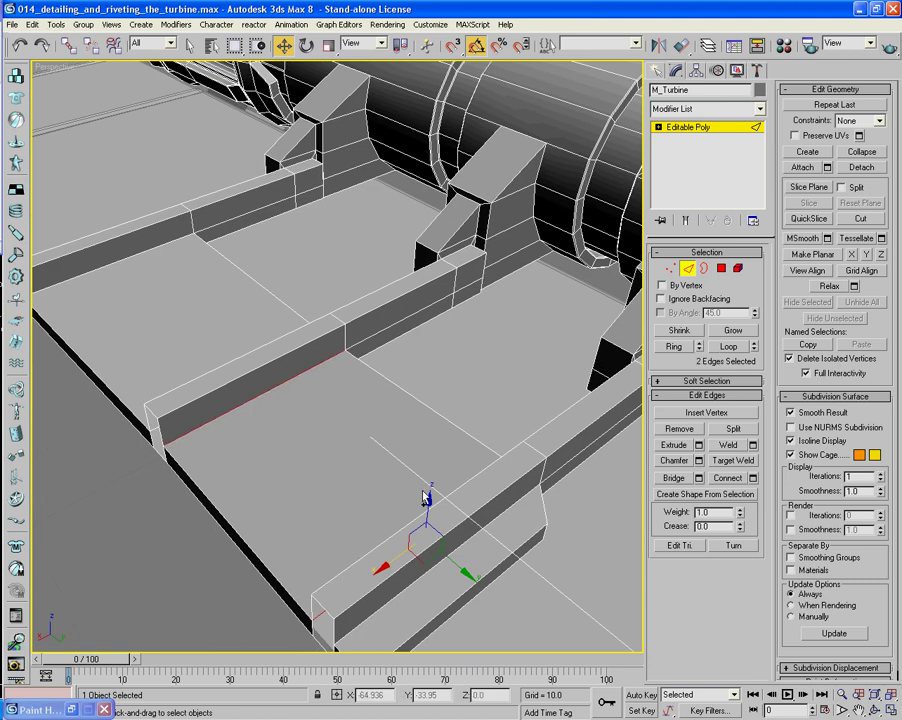
click(720, 478)
Connect the crosswise edge to the panel's outer edge and chamfer the new edge wide, almost out to both beams.
alt+middle_drag(550, 480, 328, 447)
ctrl+click(235, 542)
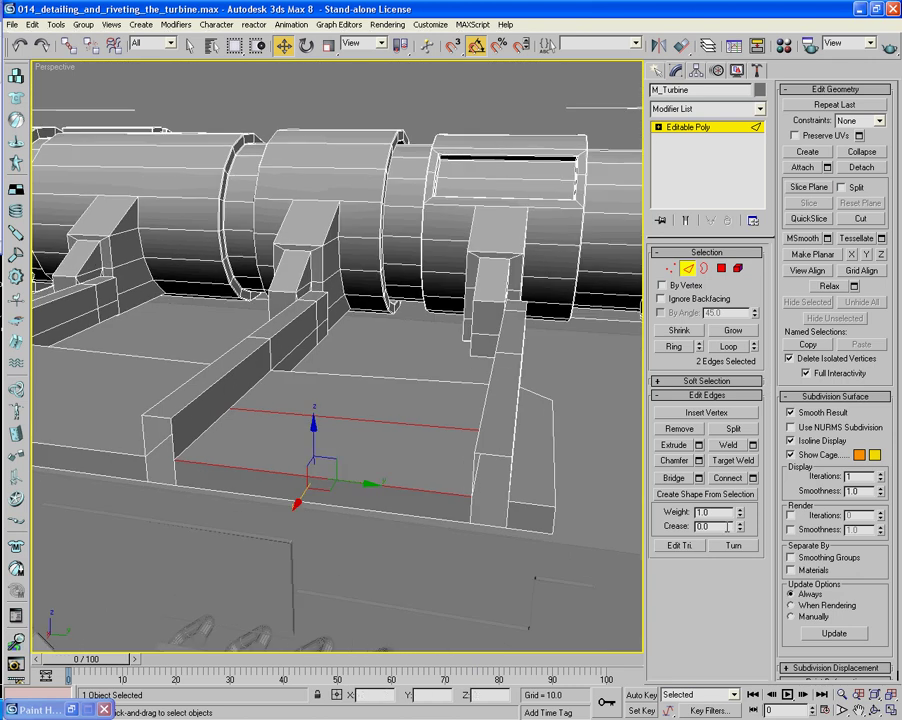
click(735, 481)
alt+middle_drag(473, 431, 473, 444)
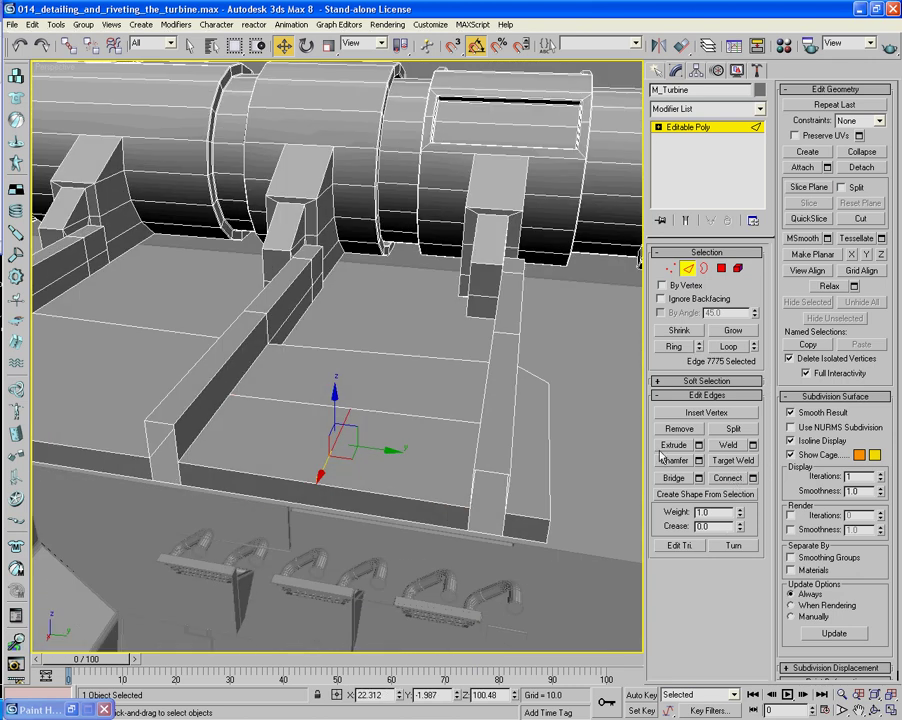
click(674, 466)
drag(330, 453, 331, 427)
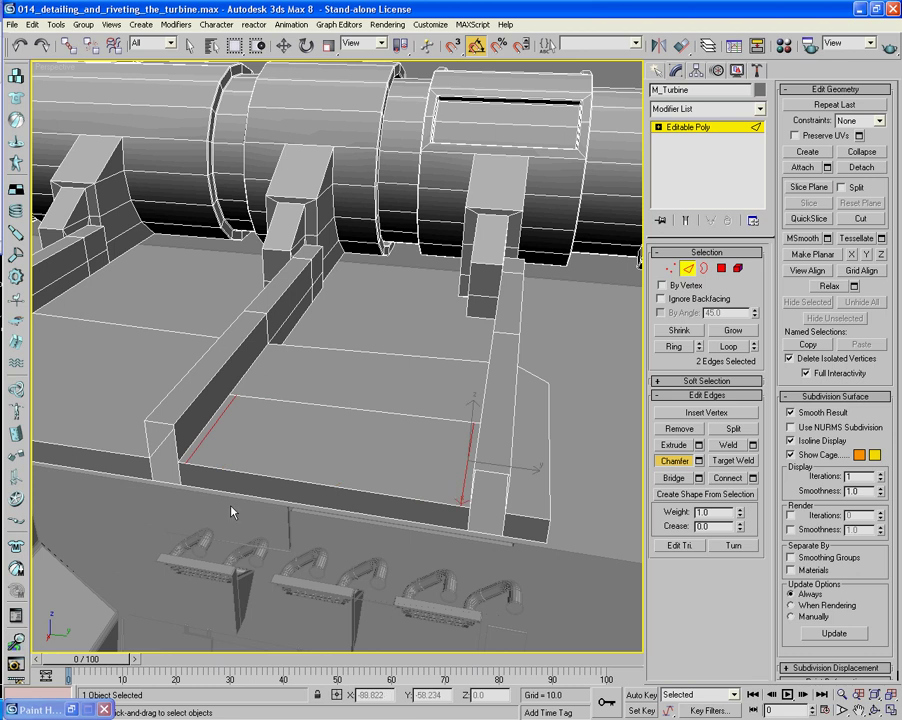
middle_drag(231, 508, 249, 478)
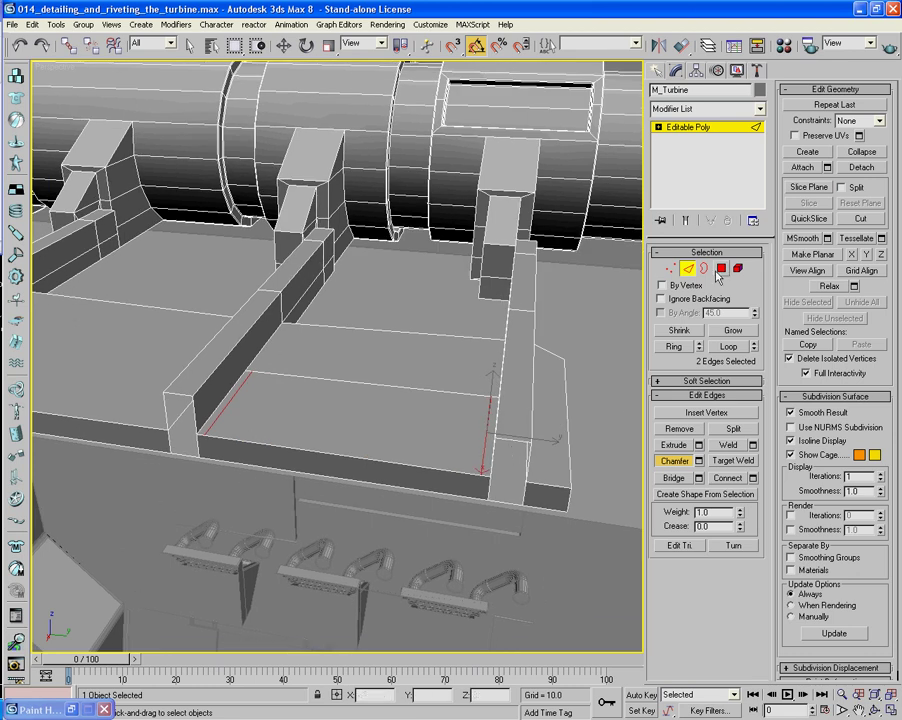
Delete the narrow outward-facing faces along the outer edge of the panels and ledge.
click(719, 271)
click(278, 451)
middle_drag(234, 449, 418, 450)
ctrl+click(284, 441)
ctrl+click(525, 470)
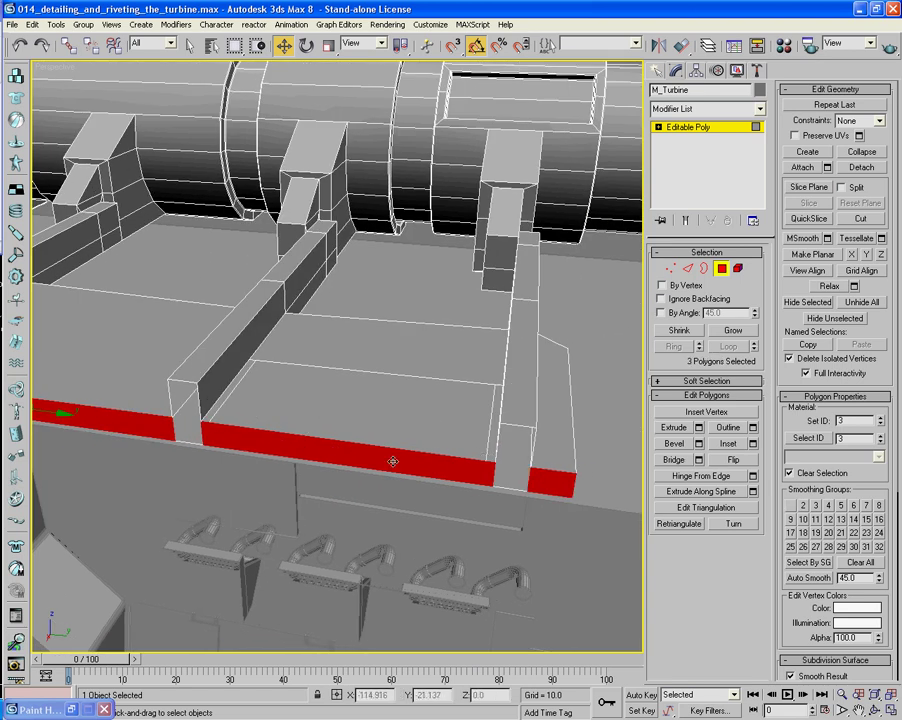
alt+middle_drag(525, 470, 661, 480)
click(340, 456)
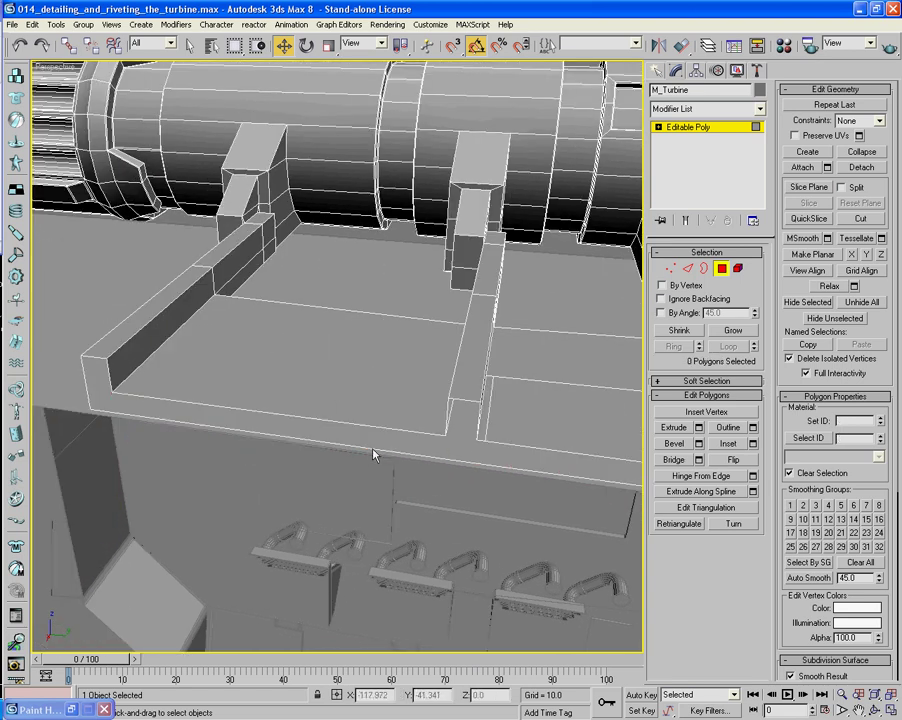
Extrude the central rectangular face of the panel between the middle and third beams slightly upward.
alt+middle_drag(374, 455, 375, 417)
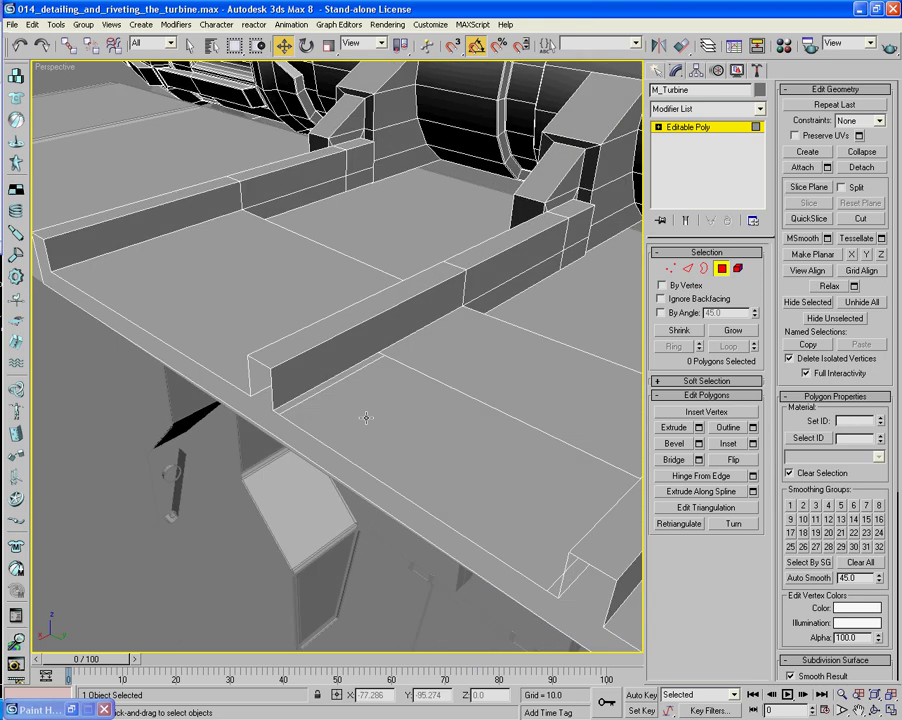
click(375, 417)
click(675, 428)
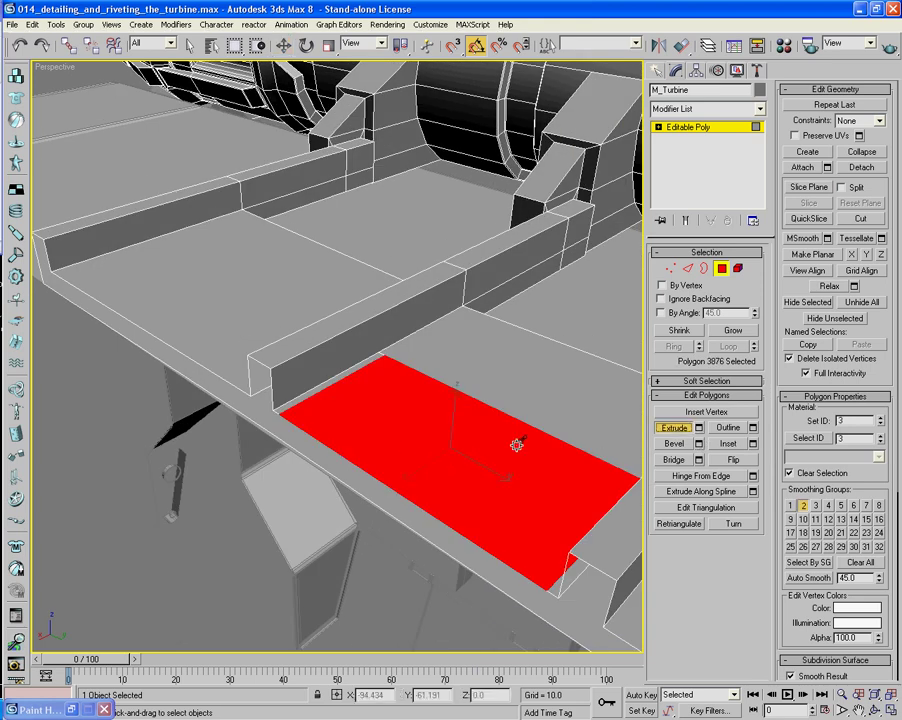
drag(467, 443, 465, 441)
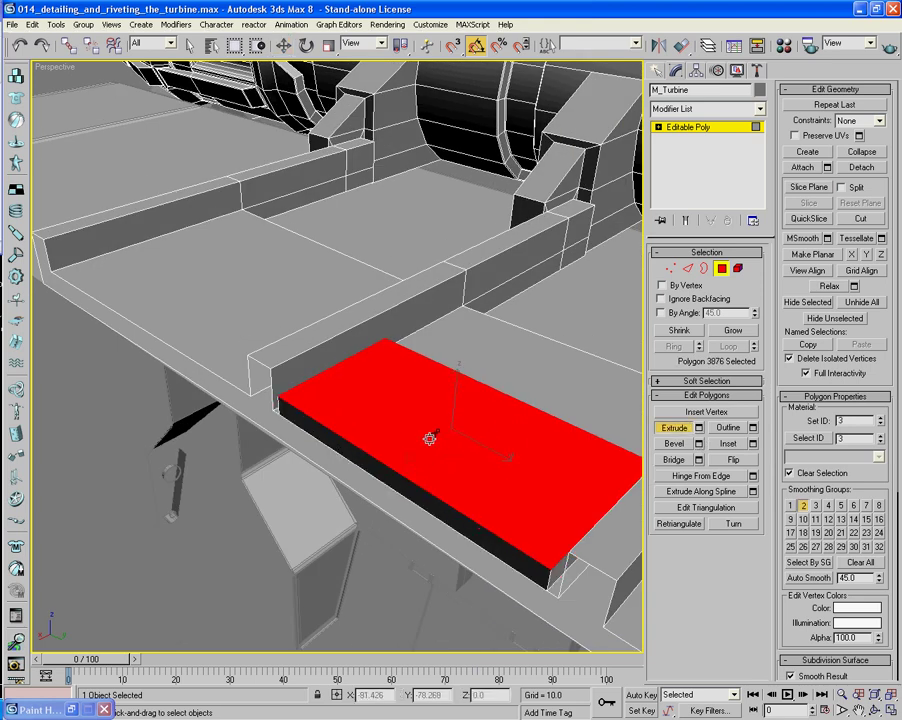
Hinge the raised panel face from its edge beside the middle beam to form a tilted wedge.
alt+middle_drag(429, 439, 527, 437)
click(699, 477)
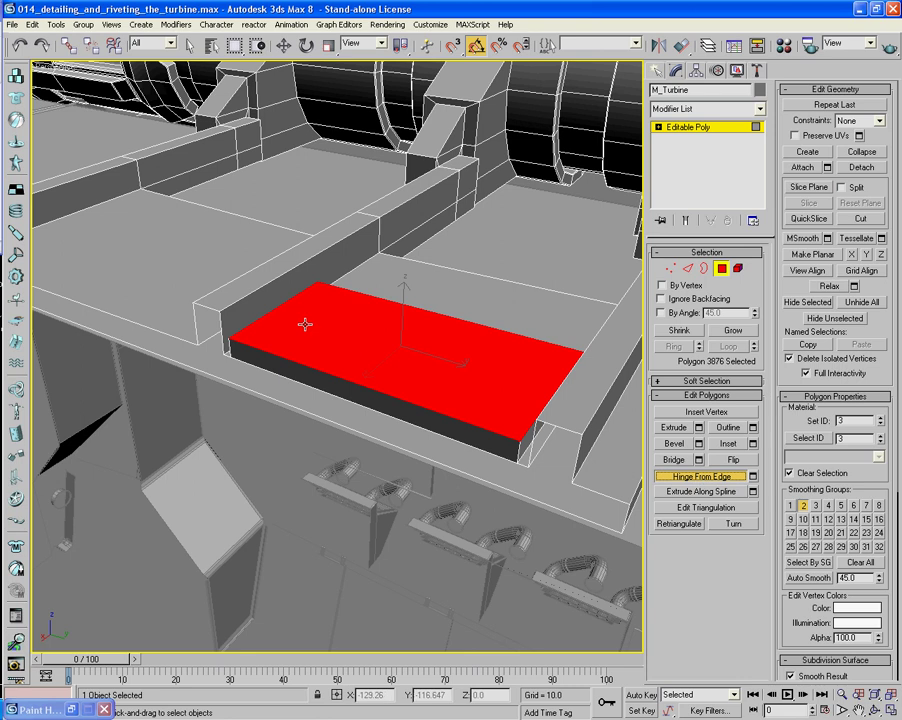
drag(285, 302, 285, 316)
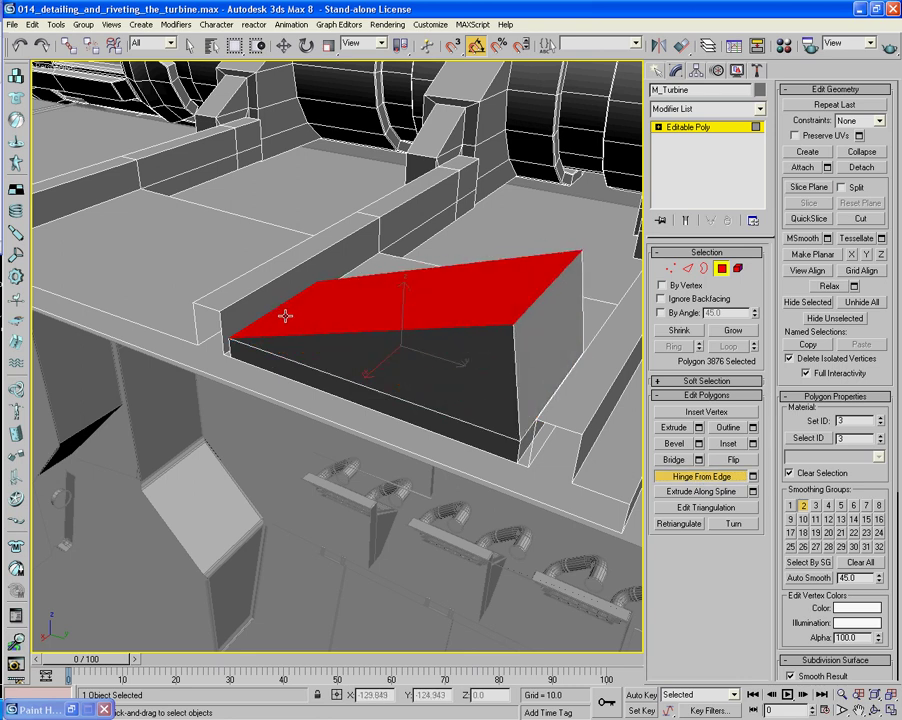
alt+middle_drag(327, 322, 431, 327)
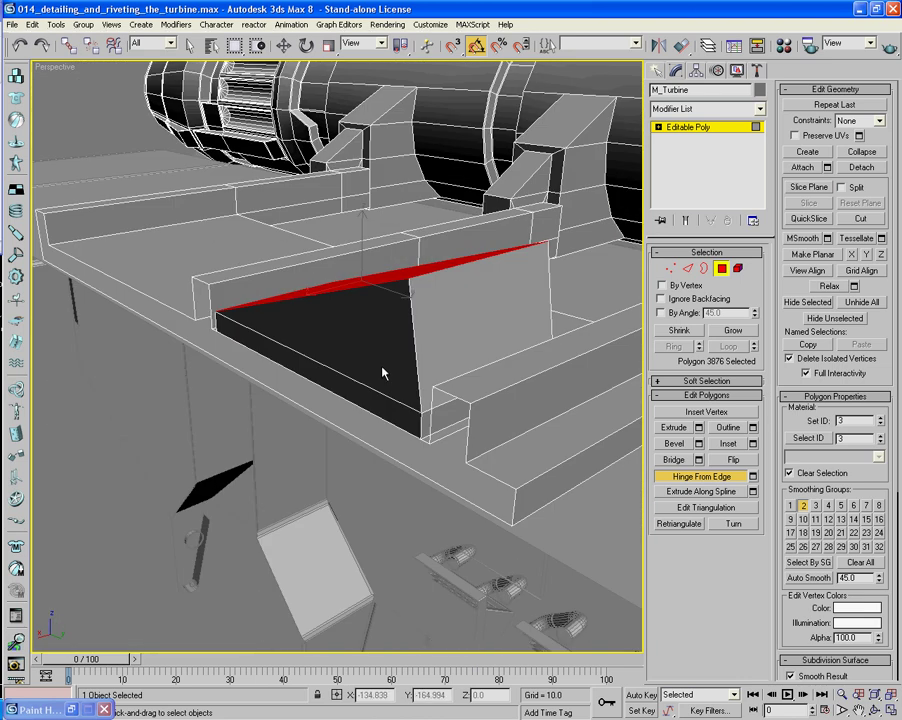
Delete the wedge's two outward-facing front faces.
key(w)
ctrl+click(368, 401)
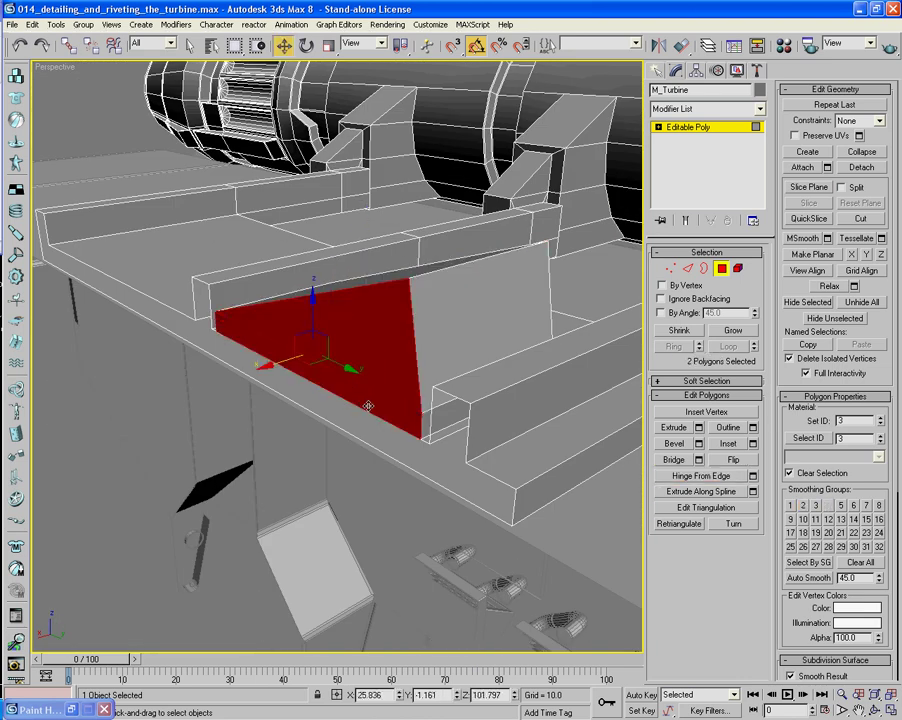
key(Delete)
alt+middle_drag(457, 406, 552, 405)
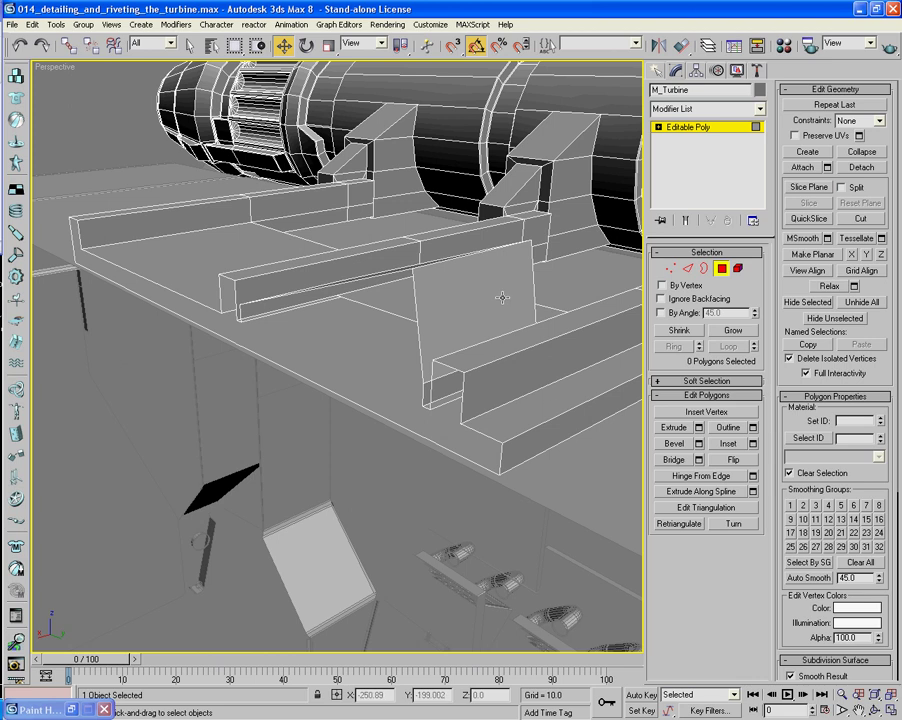
alt+middle_drag(502, 297, 397, 373)
scroll(423, 302, up, 3)
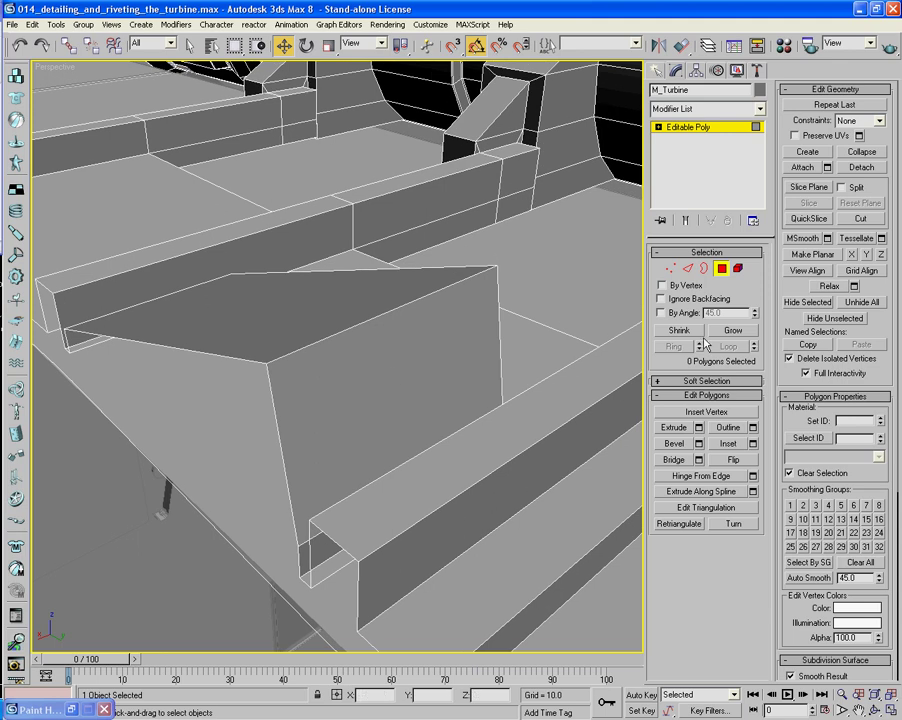
click(861, 219)
click(497, 300)
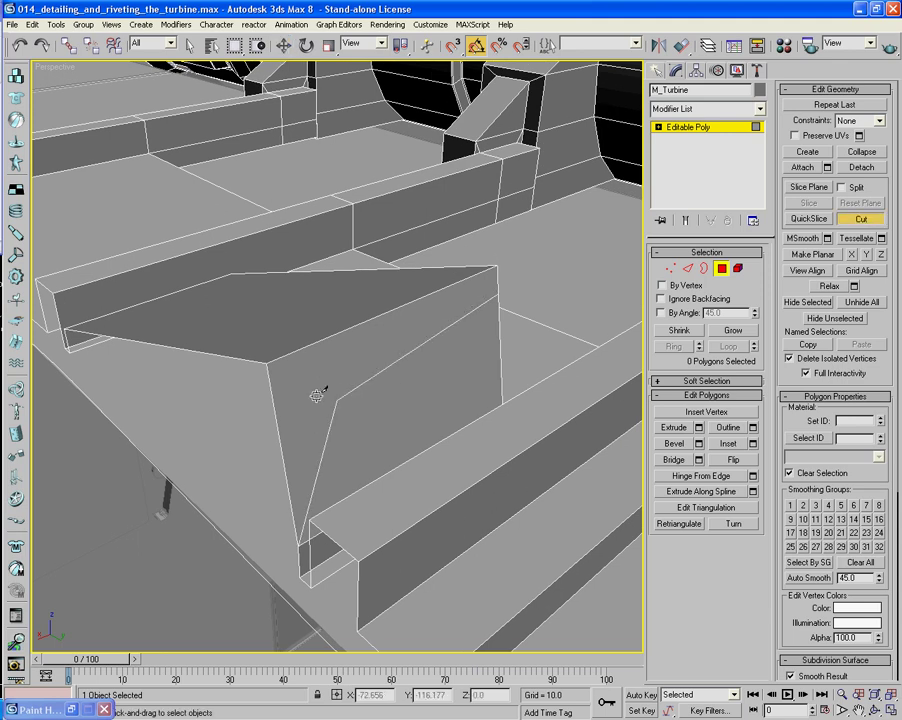
click(267, 397)
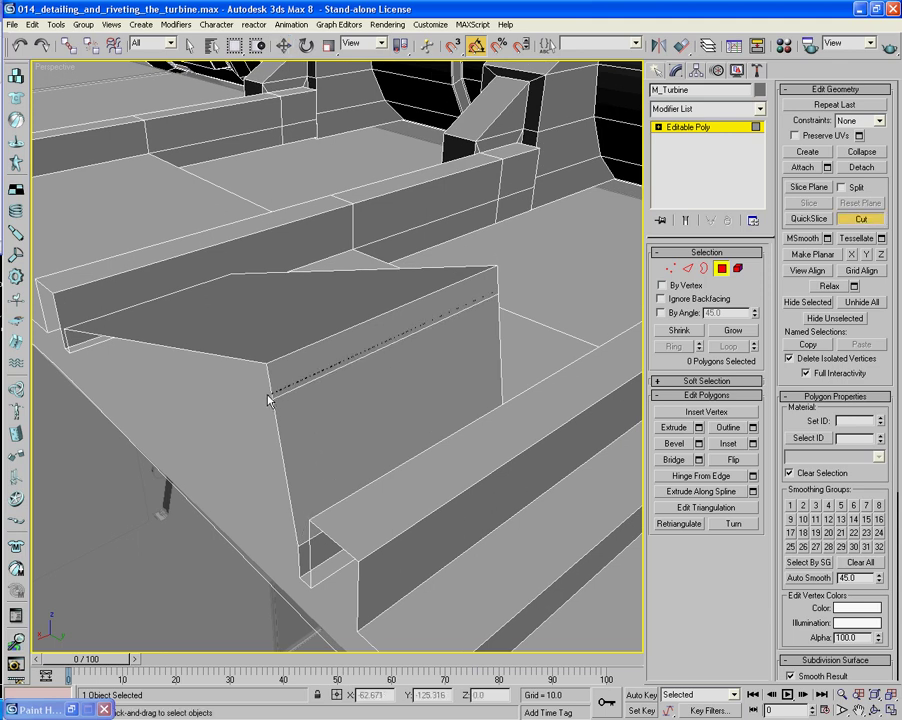
right_click(416, 391)
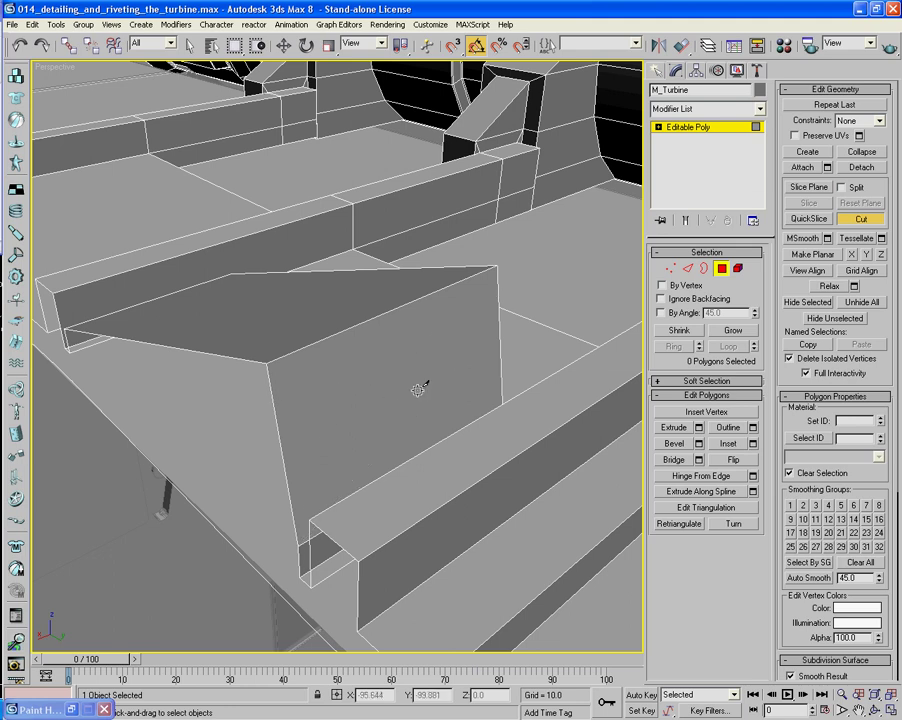
alt+middle_drag(418, 391, 400, 415)
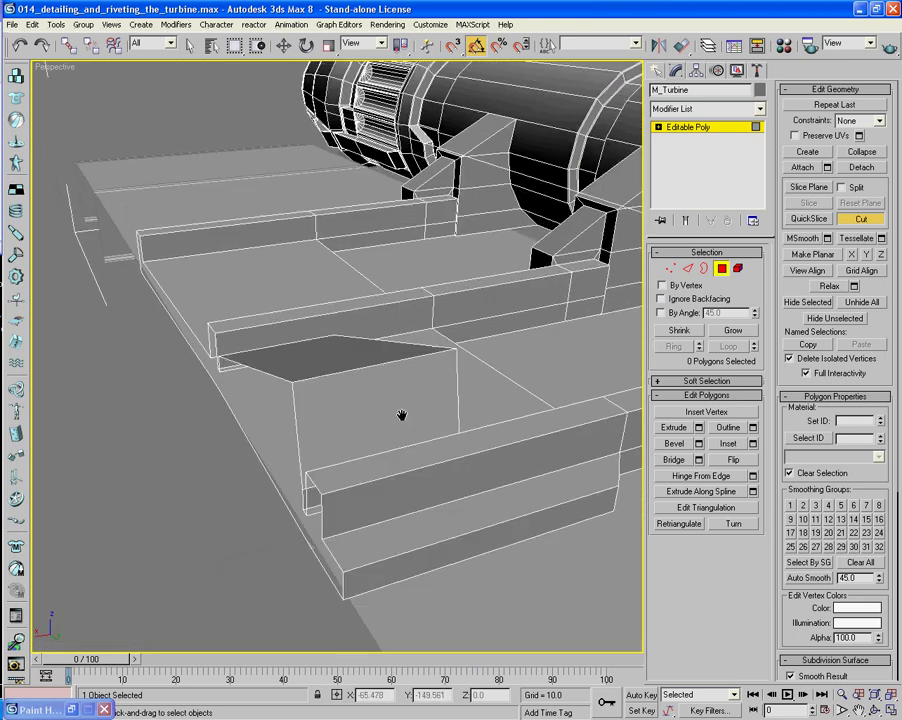
Inset the tall side face of the wedge, leaving a thin border around it.
key(w)
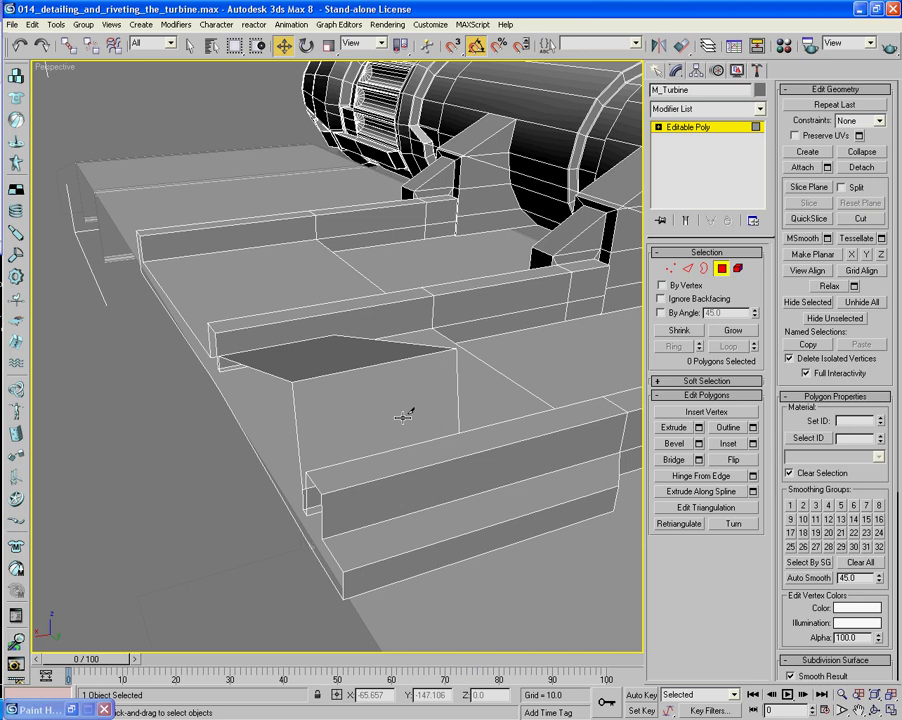
click(402, 420)
alt+middle_drag(402, 420, 431, 413)
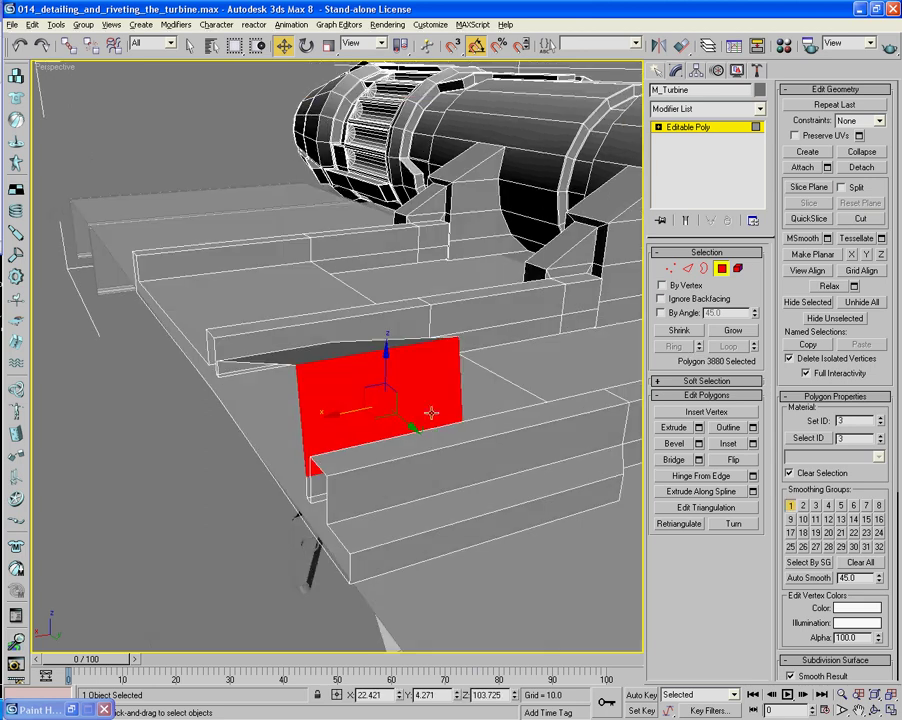
click(733, 444)
drag(336, 378, 355, 407)
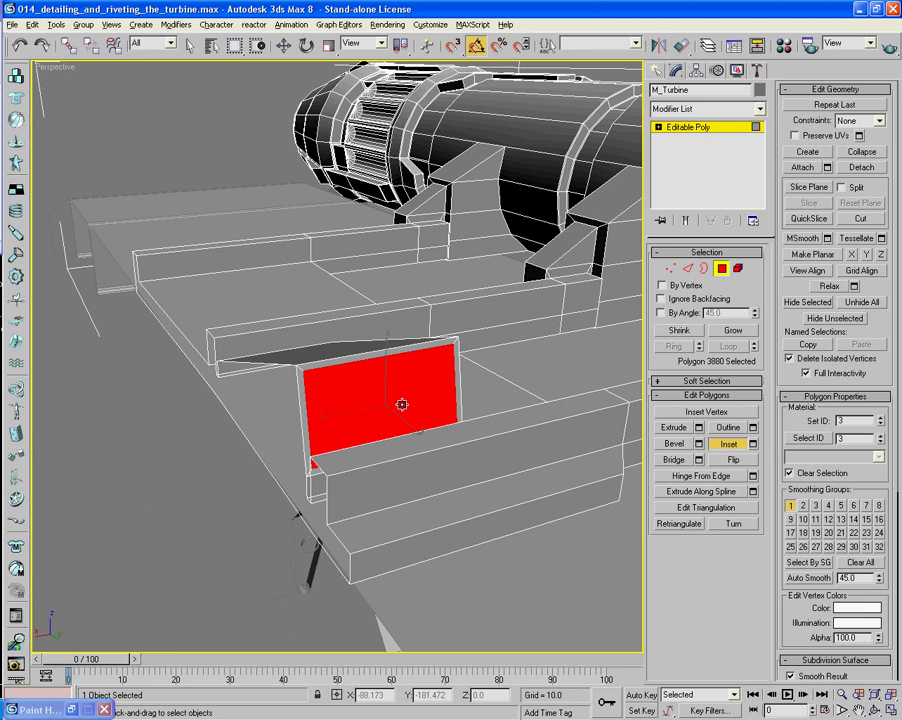
Extrude the inset side face of the wedge inward to form a deep recess.
alt+middle_drag(402, 405, 330, 405)
scroll(330, 405, up, 2)
middle_drag(266, 403, 312, 407)
alt+middle_drag(430, 426, 508, 452)
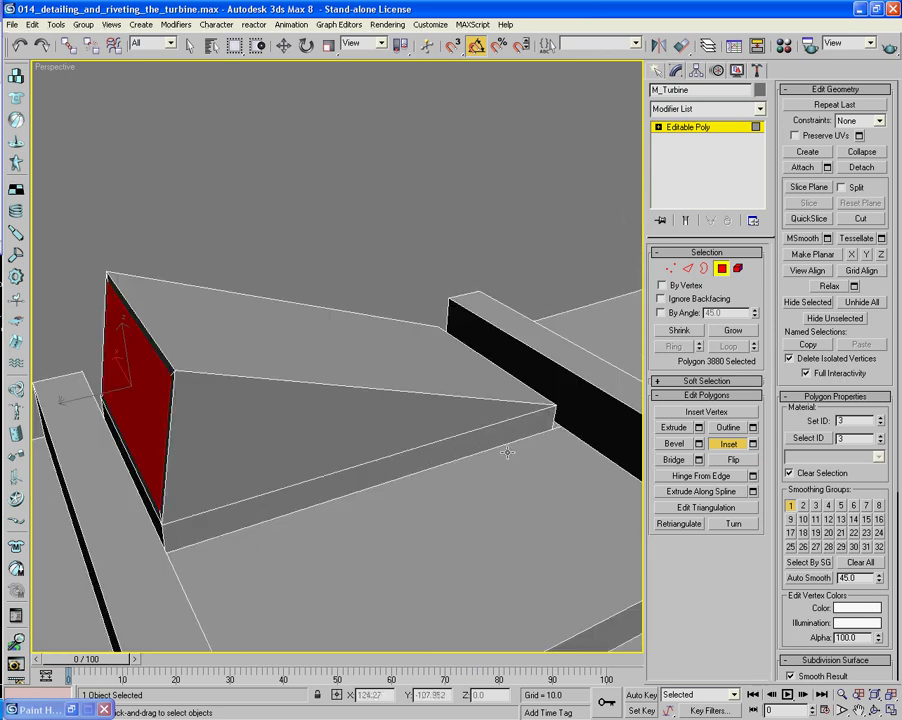
alt+middle_drag(381, 451, 395, 451)
click(673, 427)
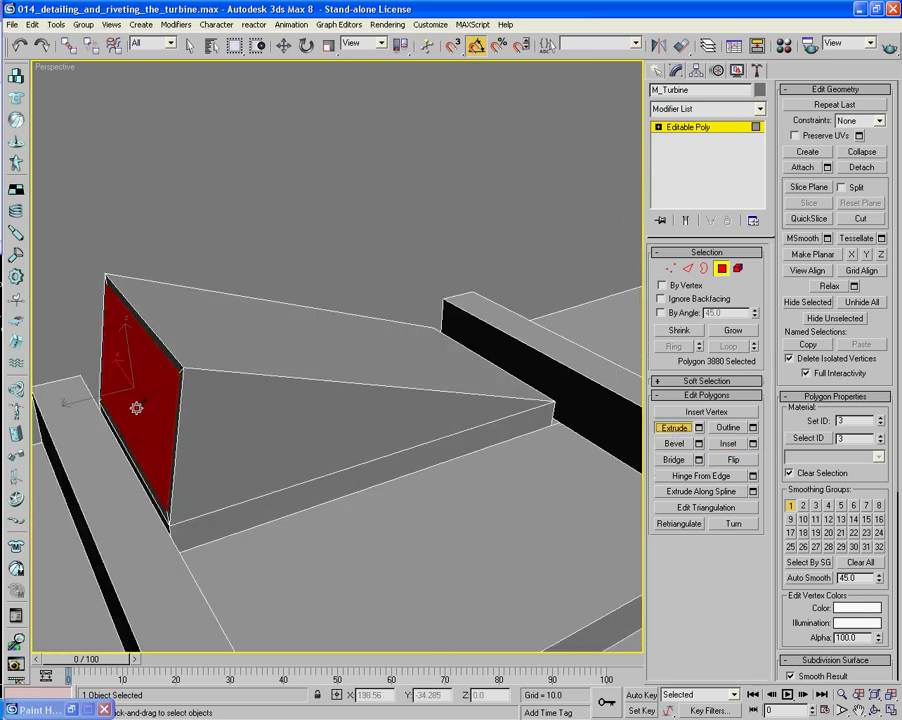
drag(142, 401, 143, 407)
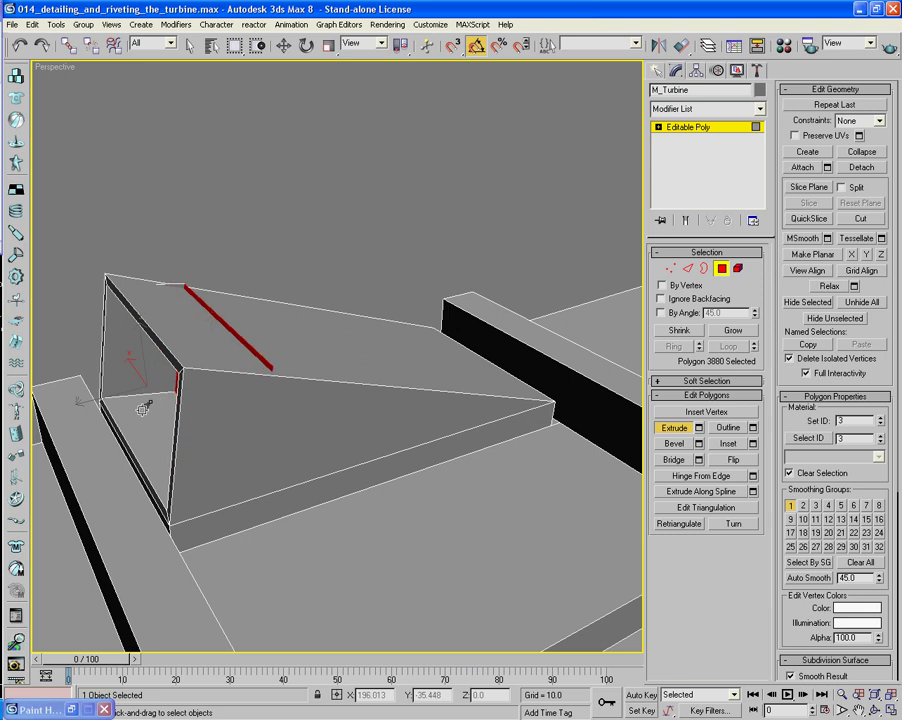
Lower the recessed face slightly along the Z axis so it sits inside the wedge.
key(F3)
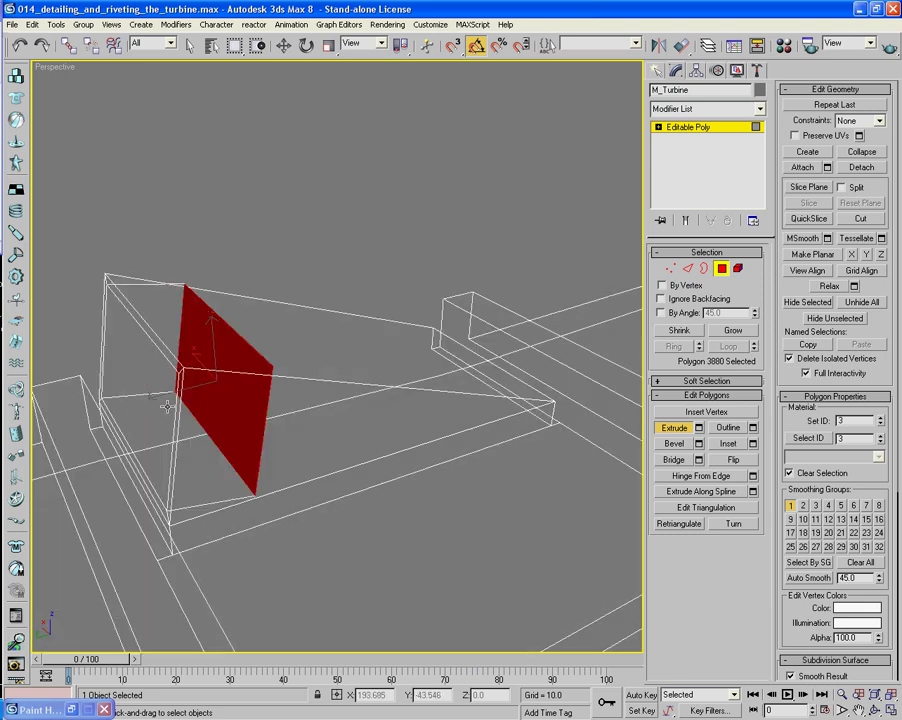
key(w)
drag(214, 342, 215, 357)
key(F3)
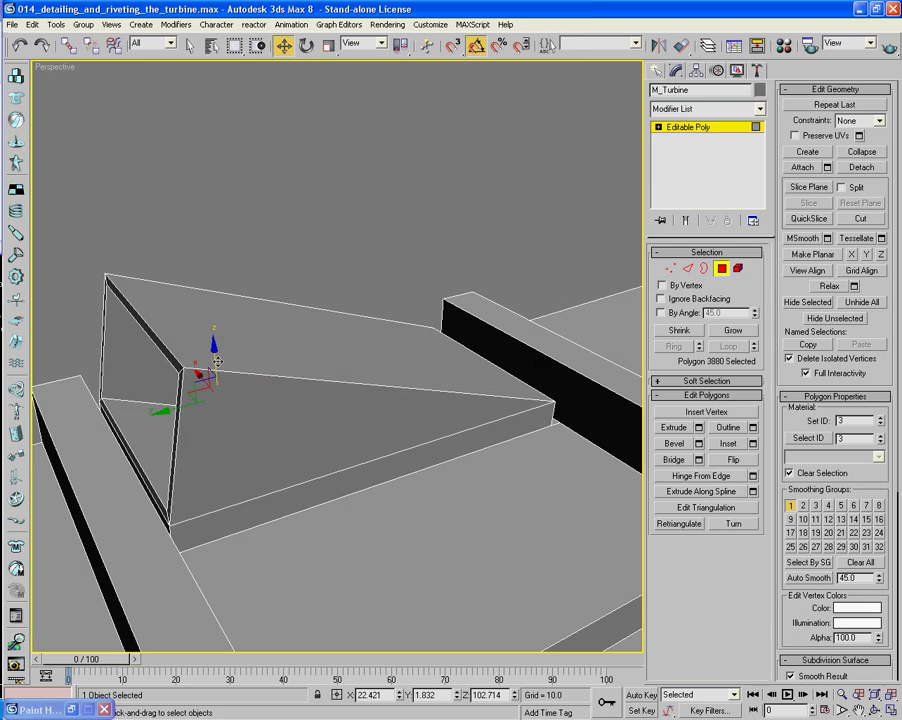
key(F2)
alt+middle_drag(217, 362, 240, 450)
Undo the recess, the inset, the wedge and the raised panel face between the middle and third beams.
key(ctrl+z)
key(ctrl+z)
key(ctrl+z)
key(ctrl+z)
middle_drag(300, 440, 368, 491)
key(ctrl+z)
key(ctrl+z)
key(ctrl+z)
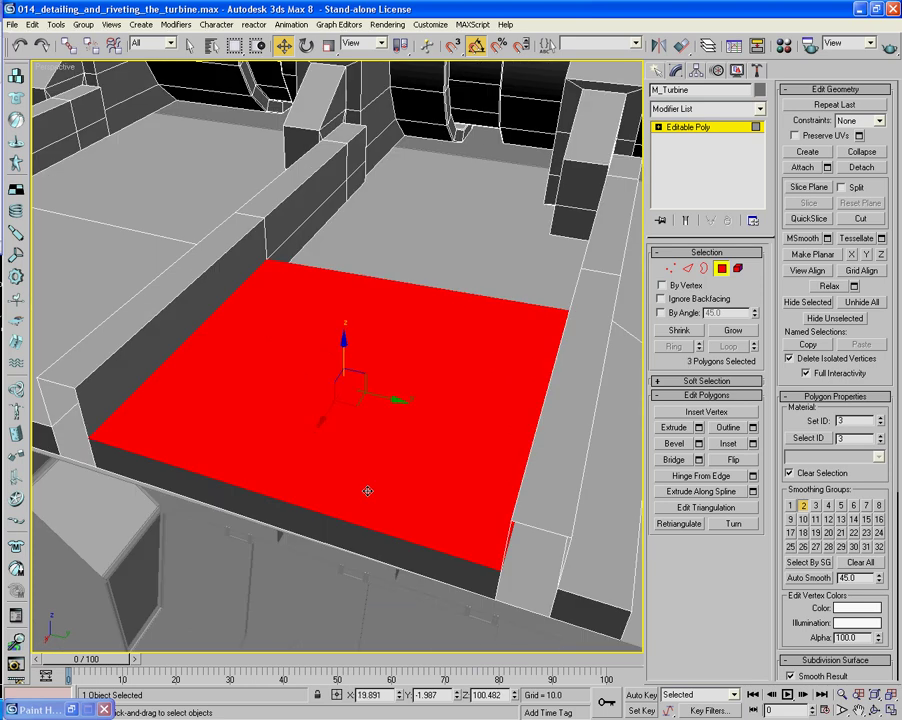
key(ctrl+z)
key(ctrl+z)
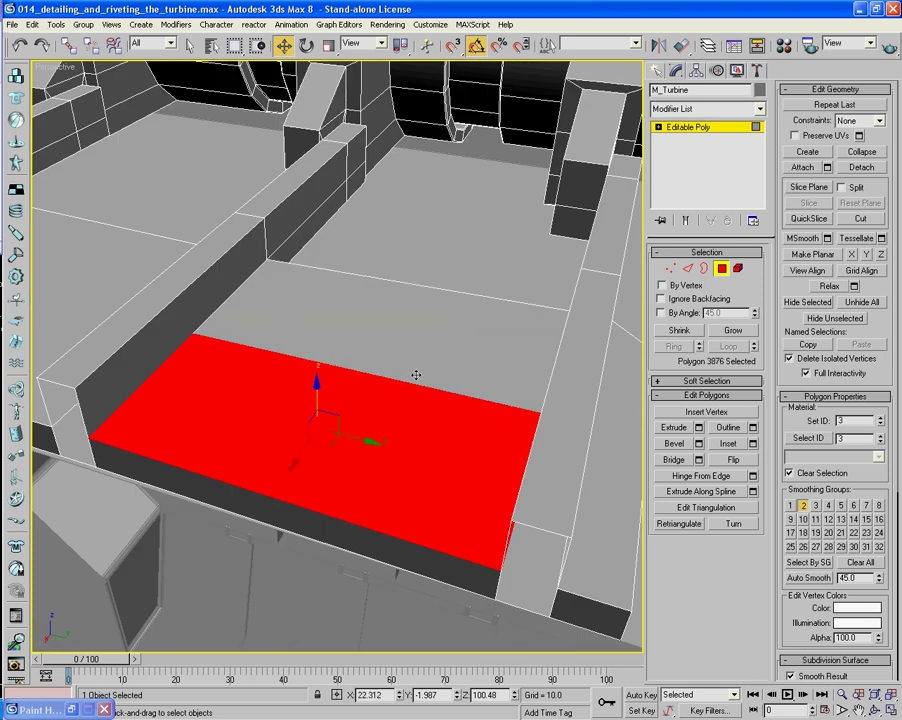
scroll(407, 408, down, 5)
scroll(550, 360, up, 1)
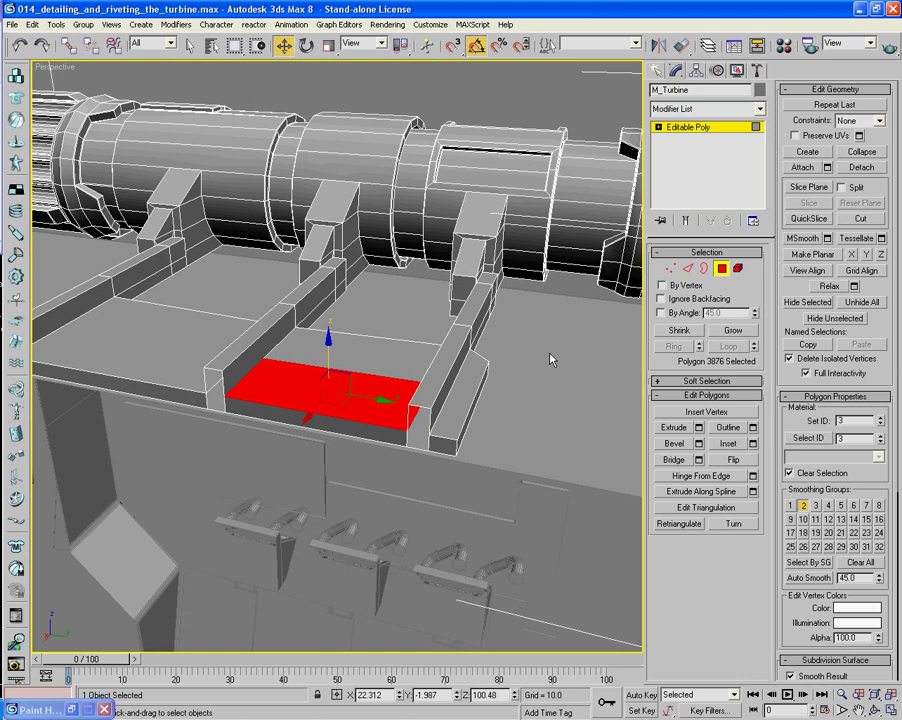
Undo the face deletions along the outer edge of the panels and ledge.
key(ctrl+z)
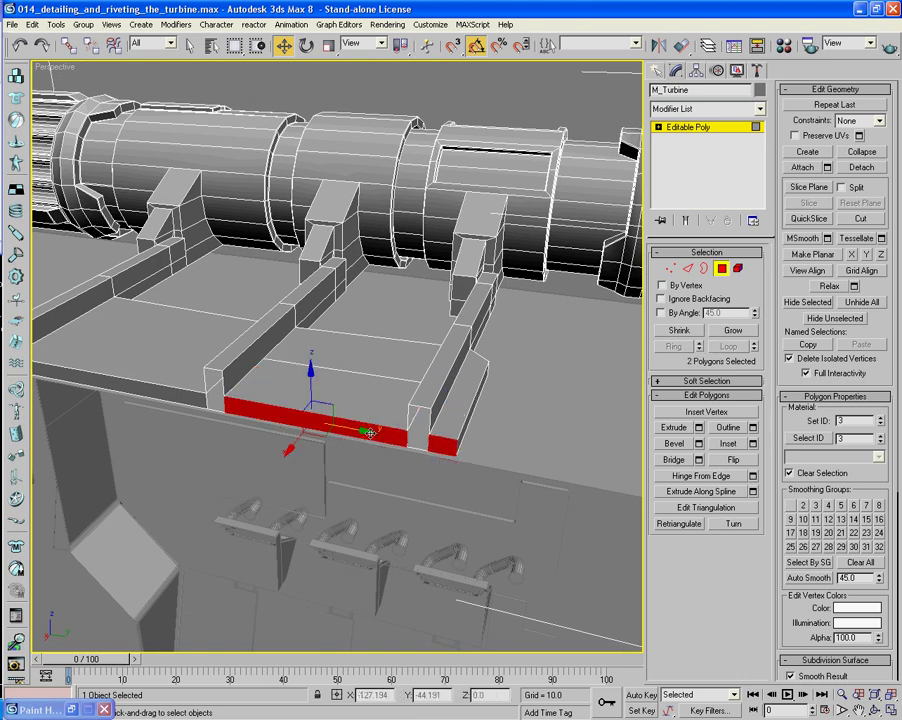
key(ctrl+z)
key(ctrl+z)
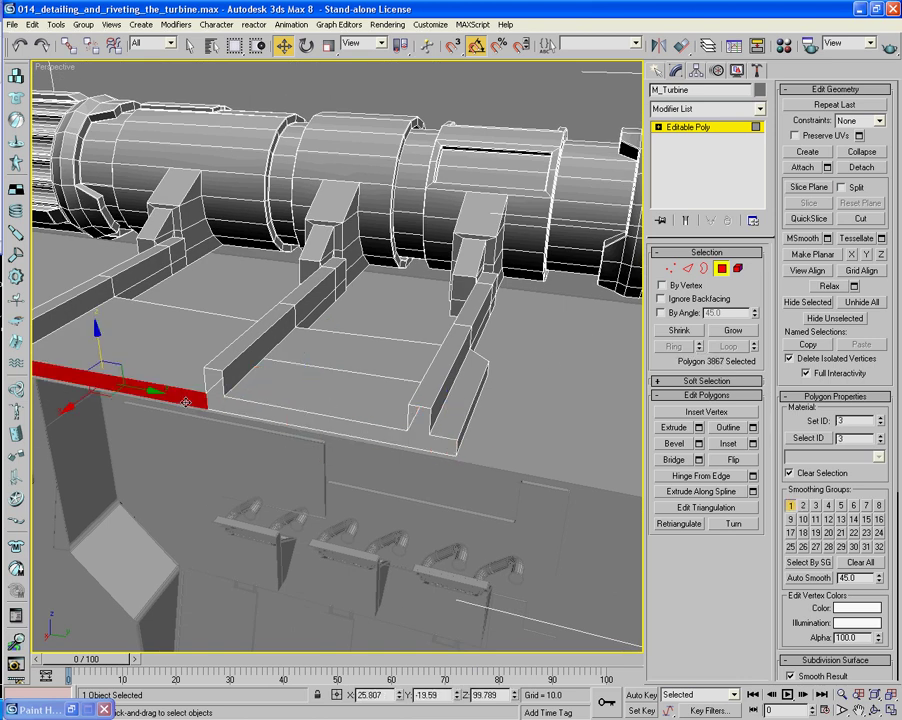
key(ctrl+z)
Examine the dividing edges across the panels and where they meet the support beams.
alt+middle_drag(185, 402, 225, 395)
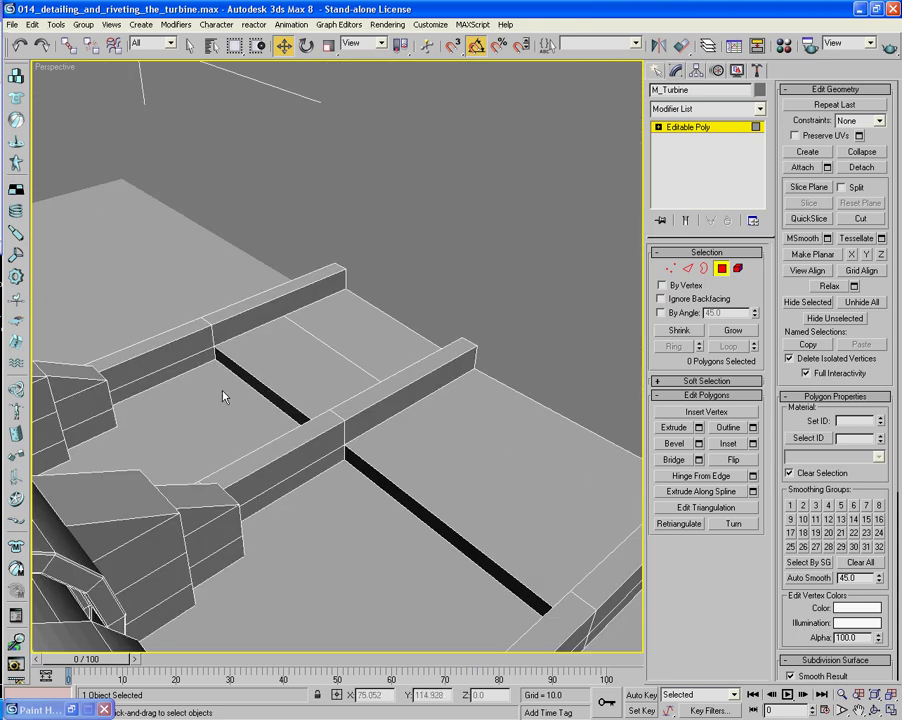
scroll(225, 395, up, 5)
alt+middle_drag(187, 533, 346, 475)
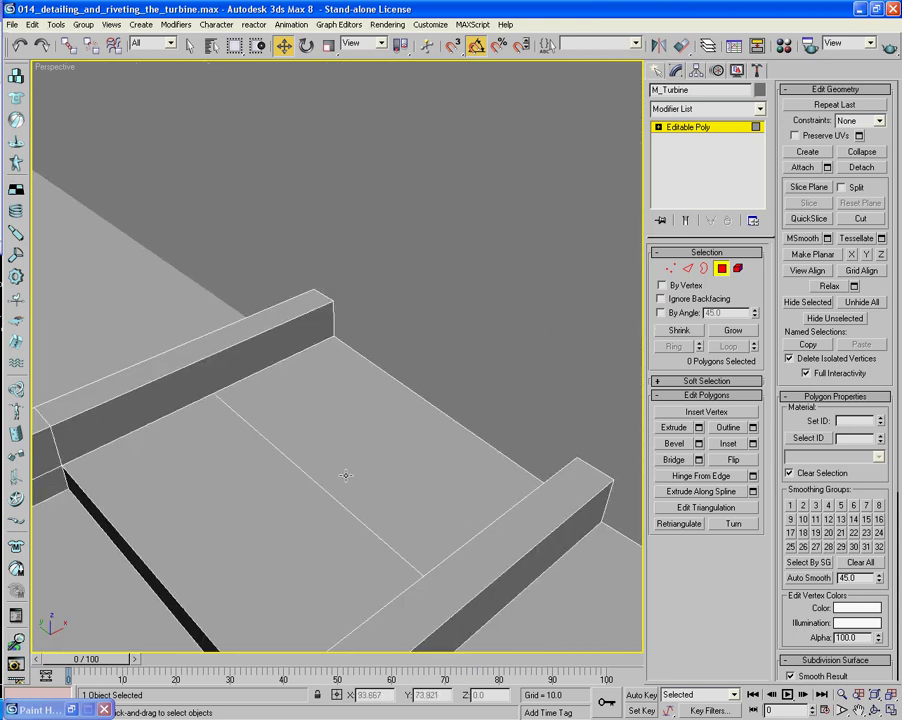
click(670, 269)
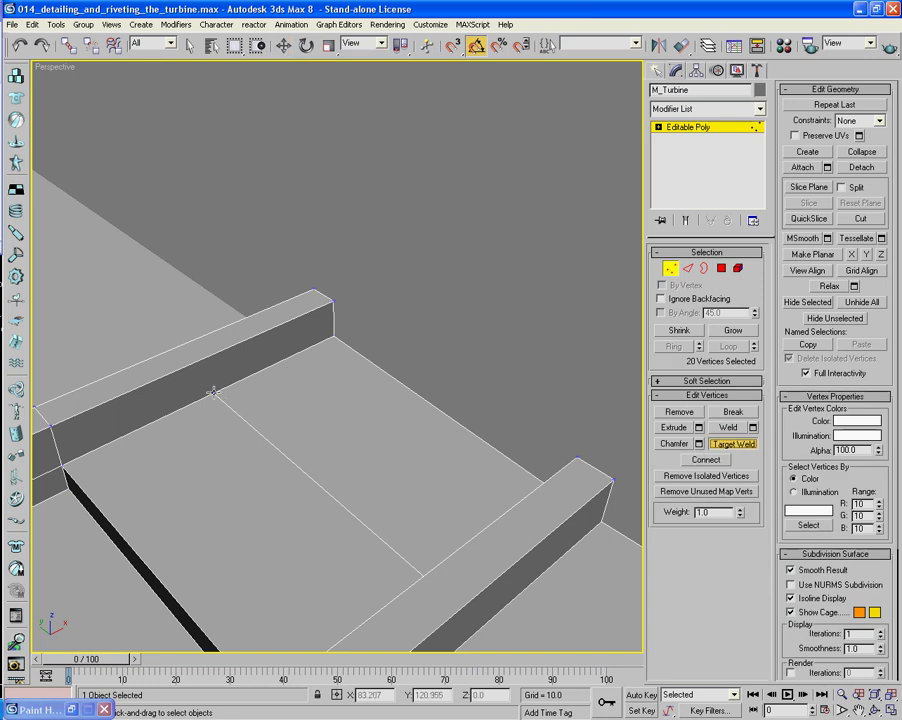
alt+middle_drag(333, 337, 402, 414)
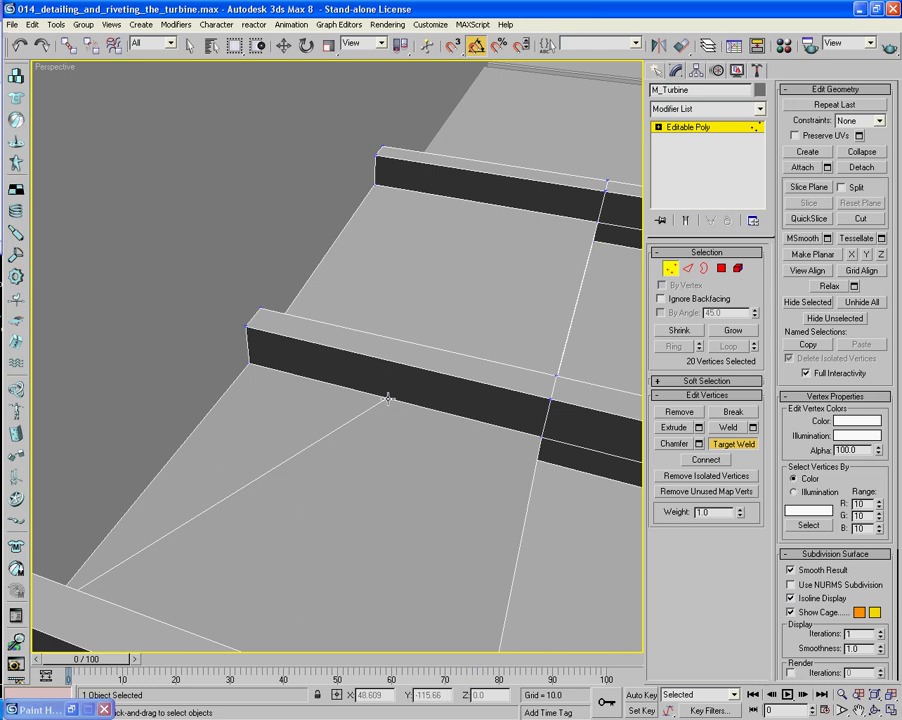
scroll(252, 374, down, 5)
alt+middle_drag(252, 374, 357, 408)
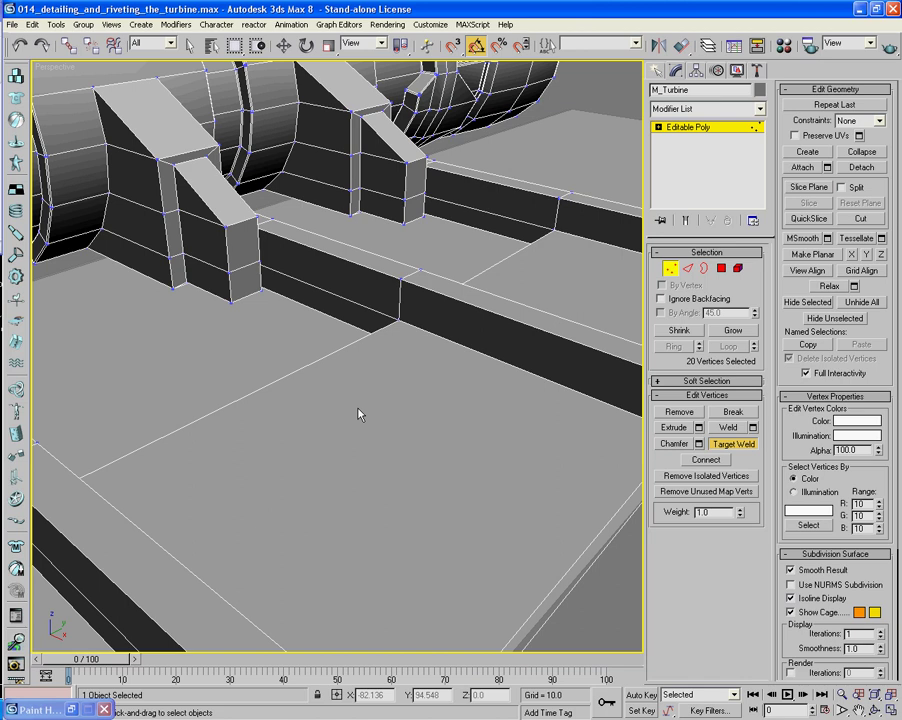
scroll(360, 415, down, 5)
alt+middle_drag(348, 464, 552, 494)
key(w)
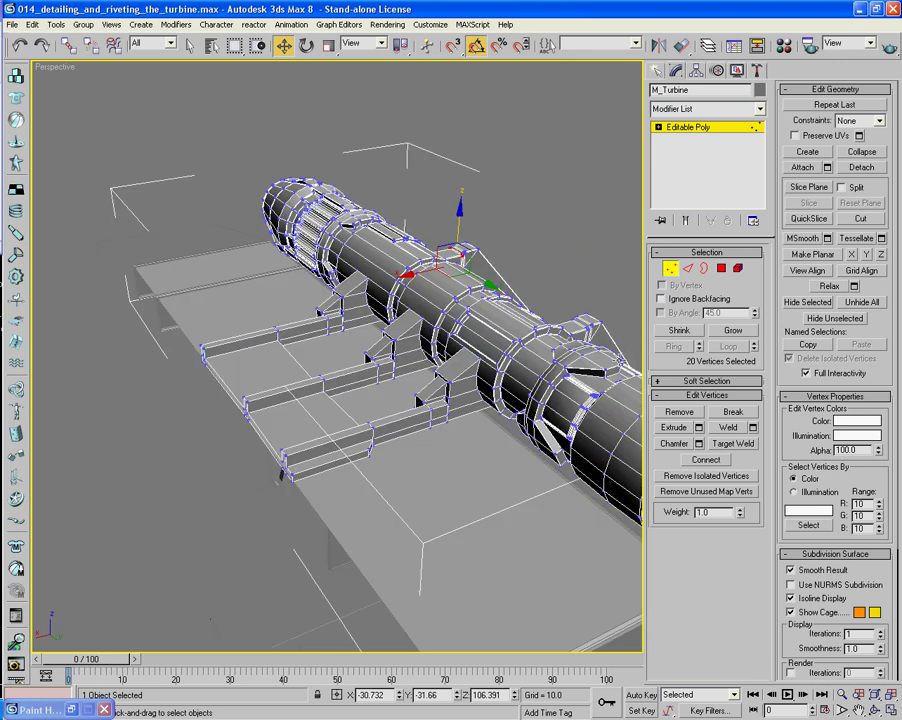
Select the long edges along the outer section of the third beam and its side ledge.
click(686, 269)
alt+middle_drag(400, 368, 358, 358)
click(332, 367)
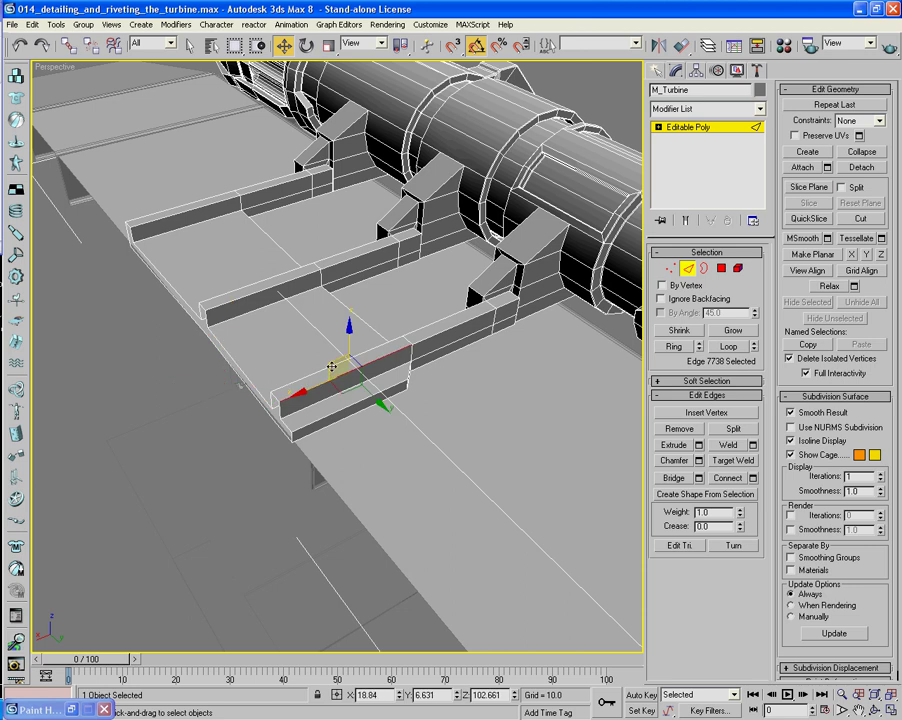
ctrl+click(329, 364)
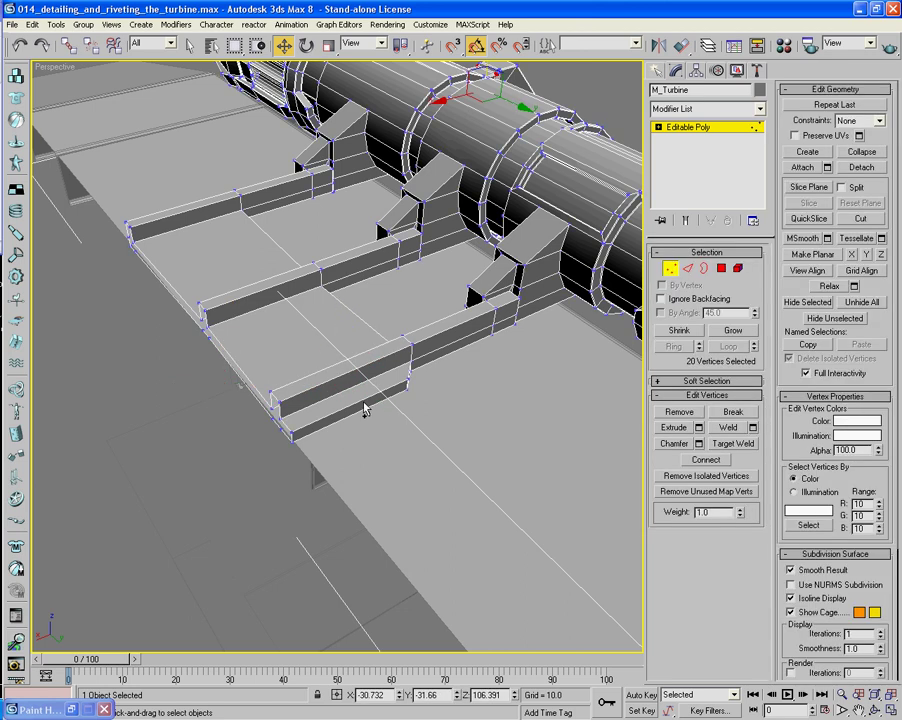
click(688, 268)
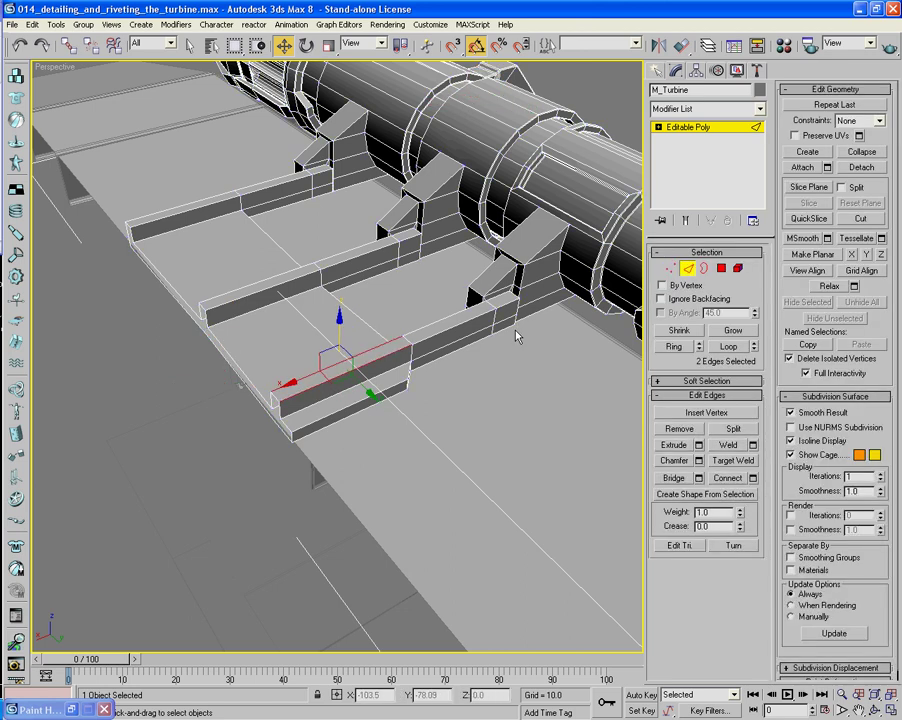
key(q)
ctrl+click(384, 373)
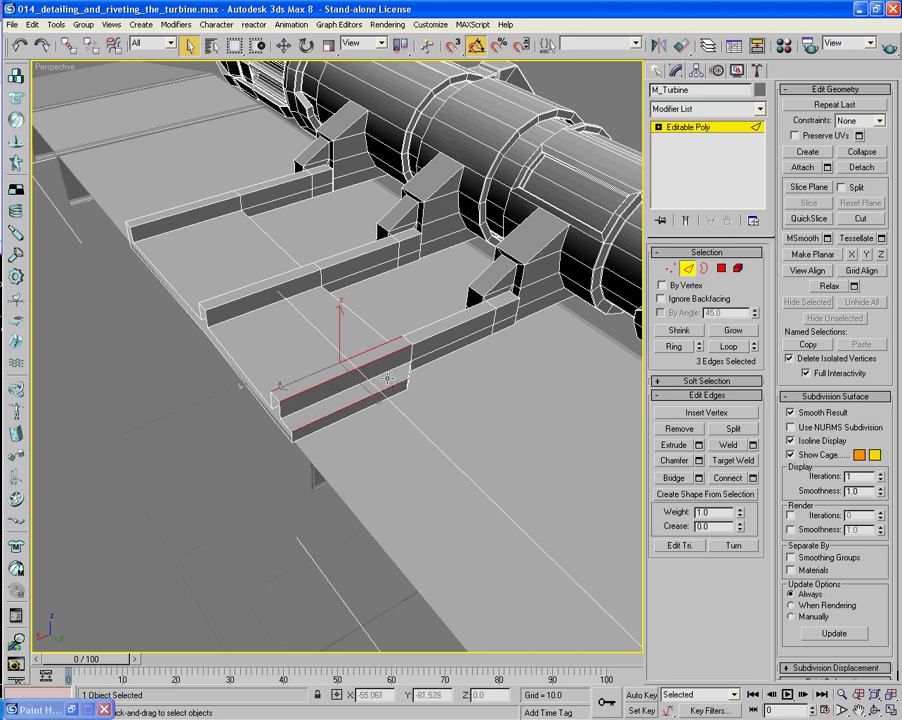
ctrl+click(384, 373)
ctrl+click(385, 396)
Add the slanted and vertical edges at the ledge's inner end, where it meets the third beam, to the selection.
alt+middle_drag(455, 401, 387, 380)
scroll(403, 365, up, 3)
scroll(386, 380, up, 3)
ctrl+click(312, 382)
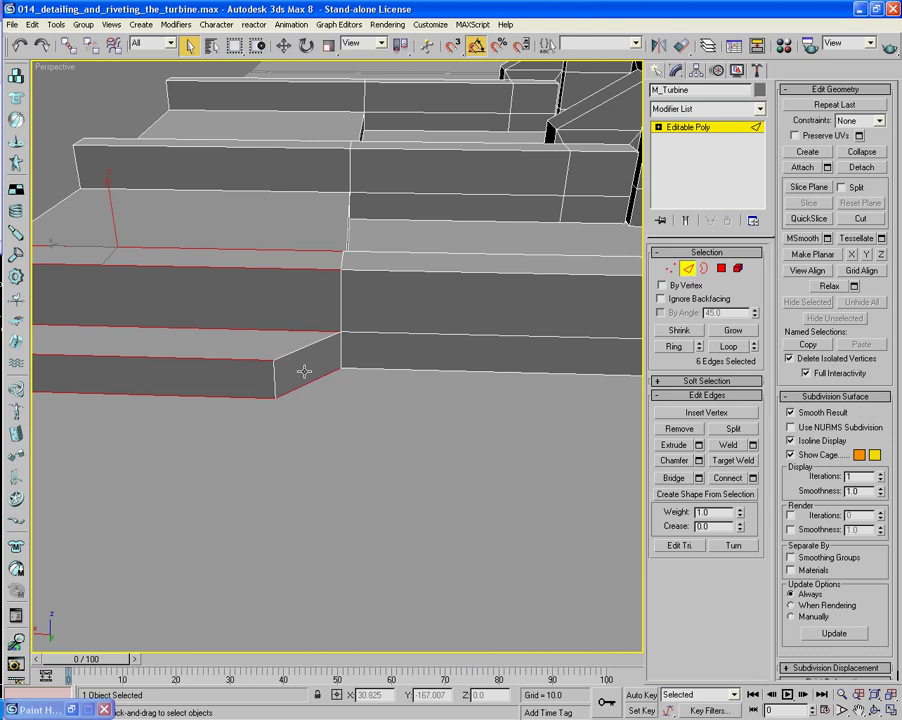
ctrl+click(336, 353)
ctrl+click(371, 366)
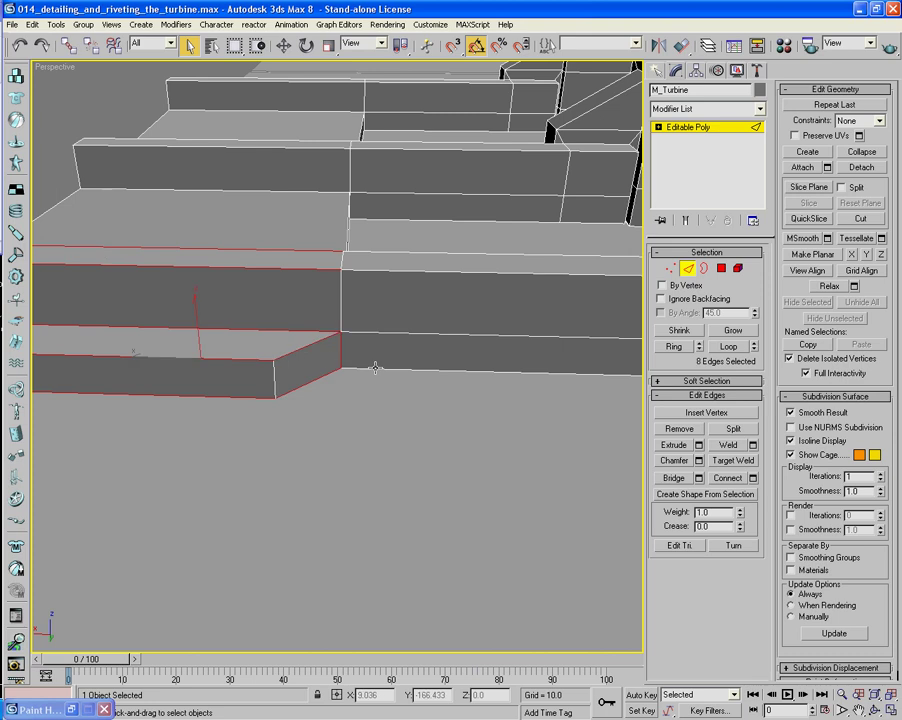
Add the long upper and lower edges of the third beam's middle and inner sections to the edge selection.
ctrl+click(378, 370)
ctrl+click(419, 268)
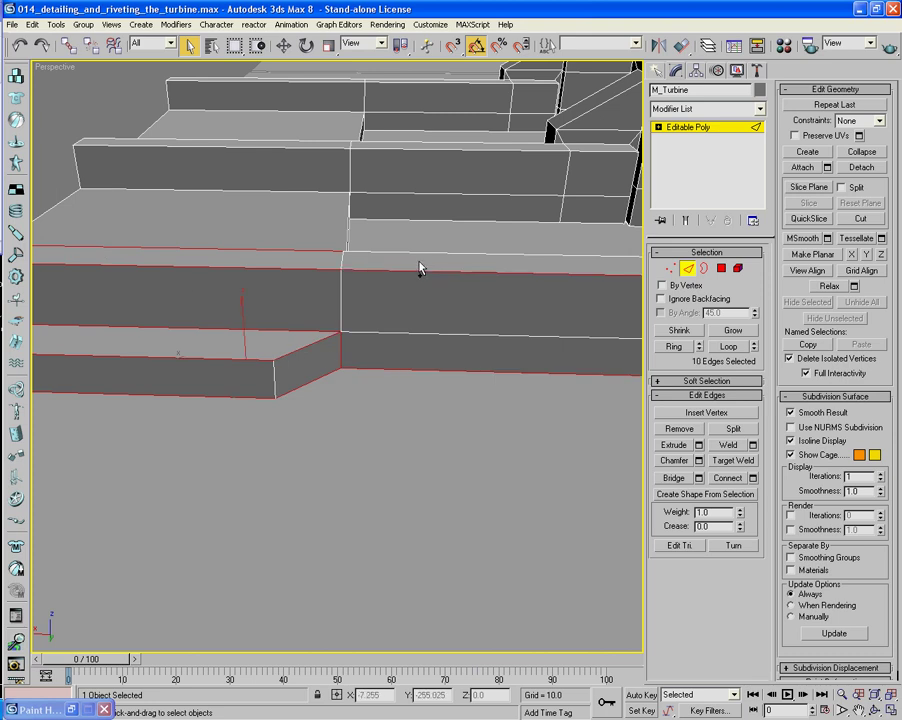
ctrl+click(507, 253)
alt+middle_drag(507, 253, 425, 332)
ctrl+click(423, 308)
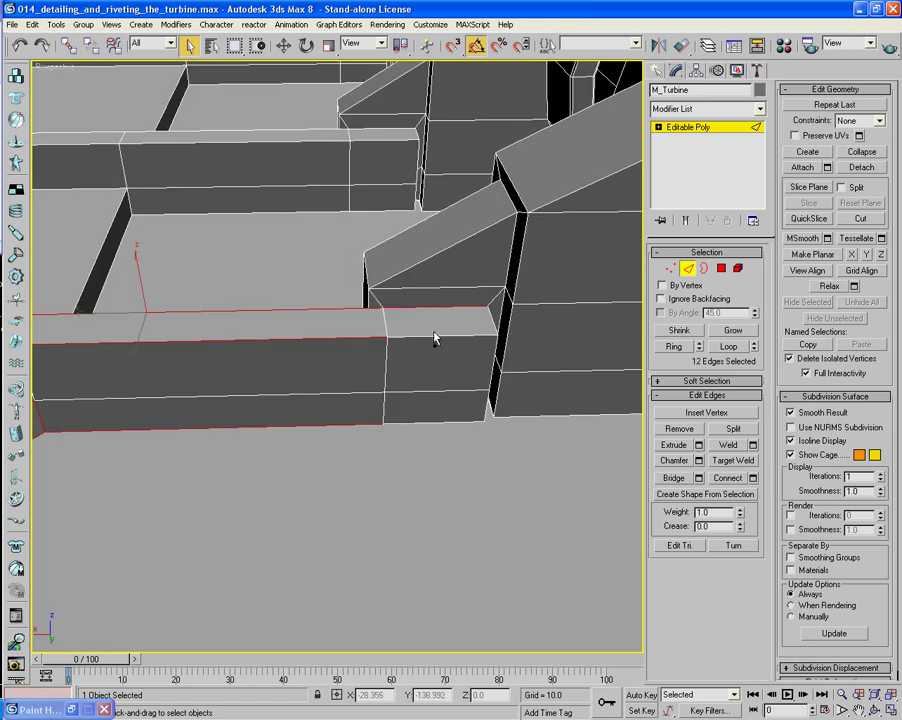
ctrl+click(434, 337)
ctrl+click(479, 416)
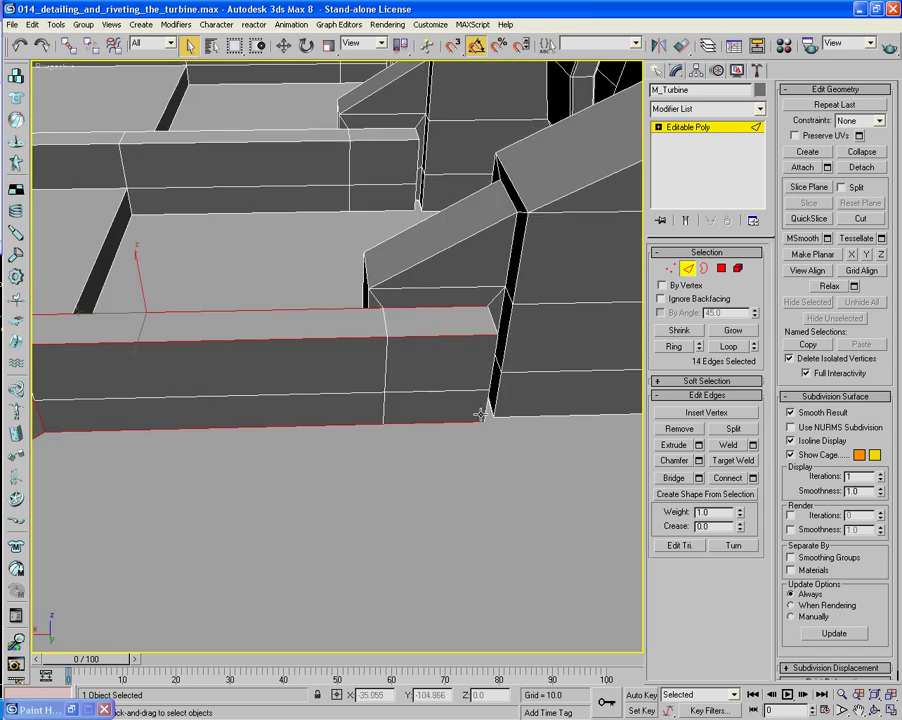
Add the vertical edges around the third beam's inner end, beside its bracket, to the selection.
ctrl+click(488, 358)
alt+middle_drag(497, 375, 475, 370)
ctrl+click(390, 380)
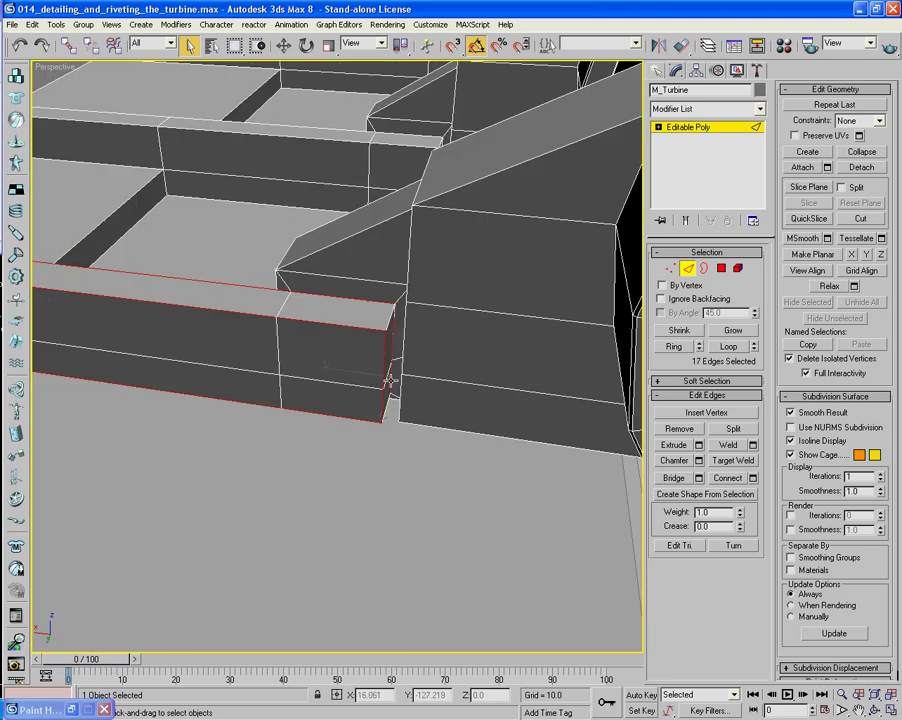
alt+middle_drag(390, 354, 385, 350)
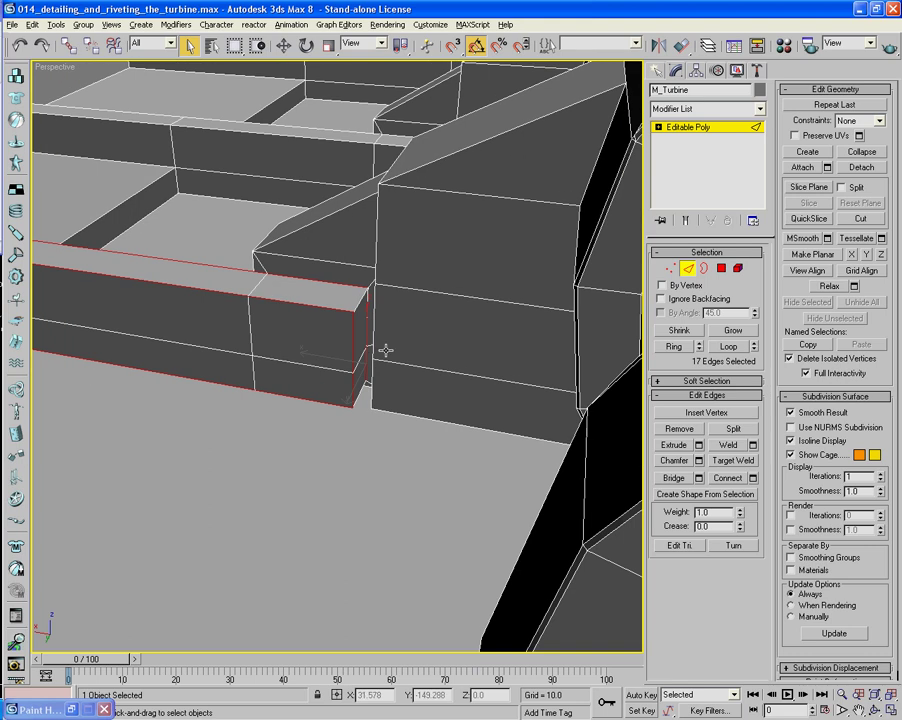
ctrl+click(364, 326)
Add the vertical corner edges and base edges of the third bracket's small front block to the selection.
alt+middle_drag(231, 295, 397, 287)
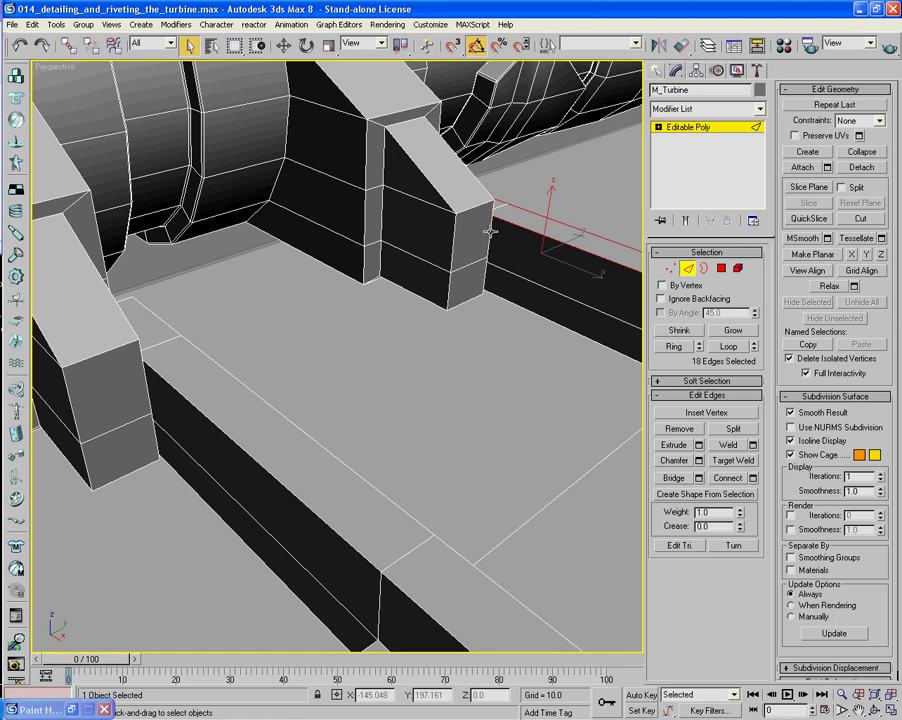
ctrl+click(489, 272)
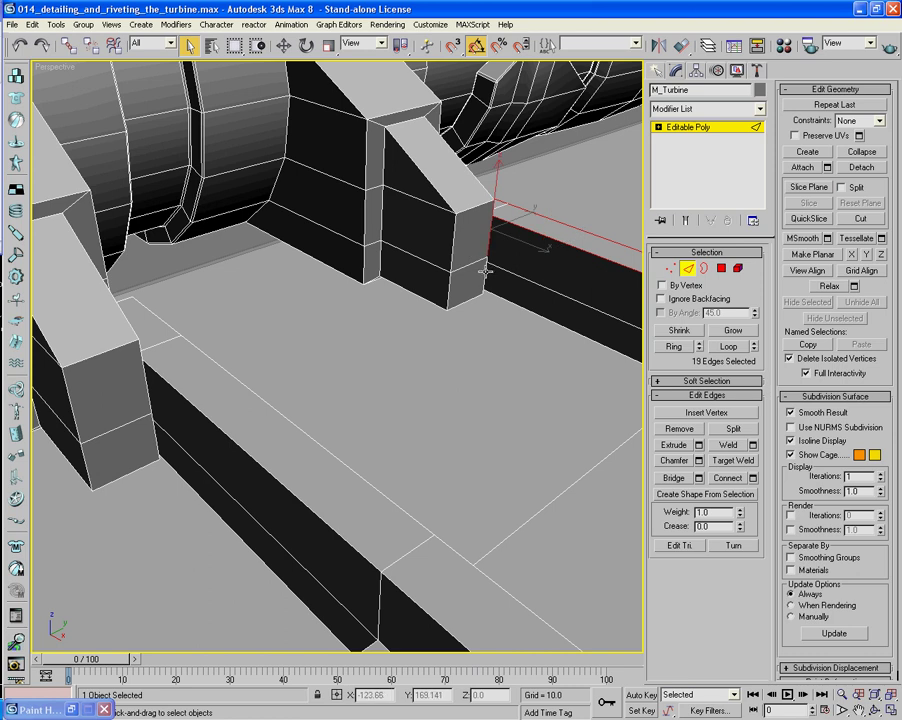
ctrl+click(485, 275)
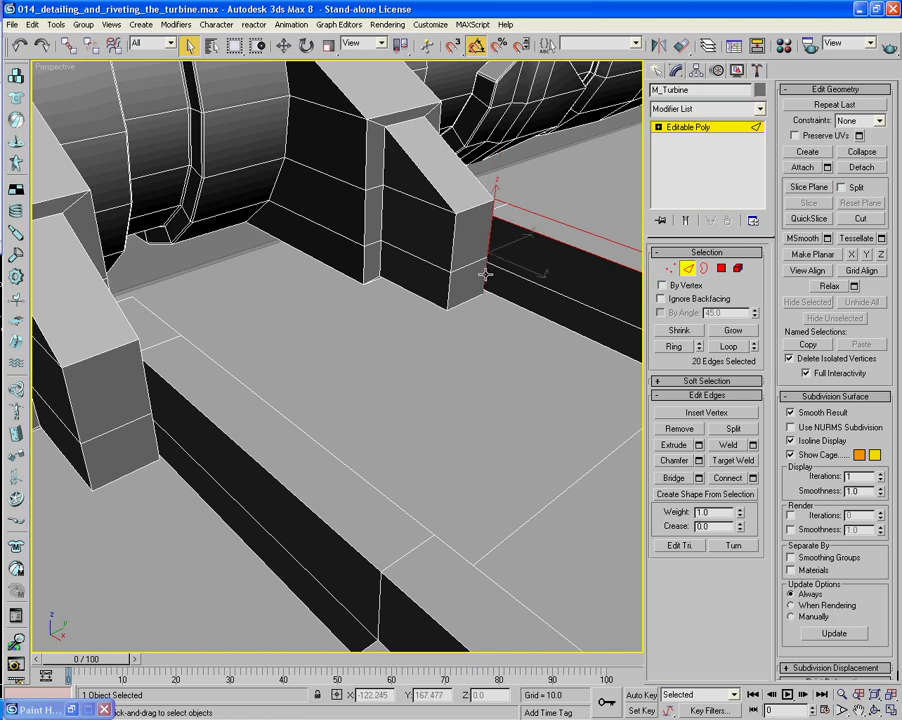
ctrl+click(459, 301)
ctrl+click(450, 292)
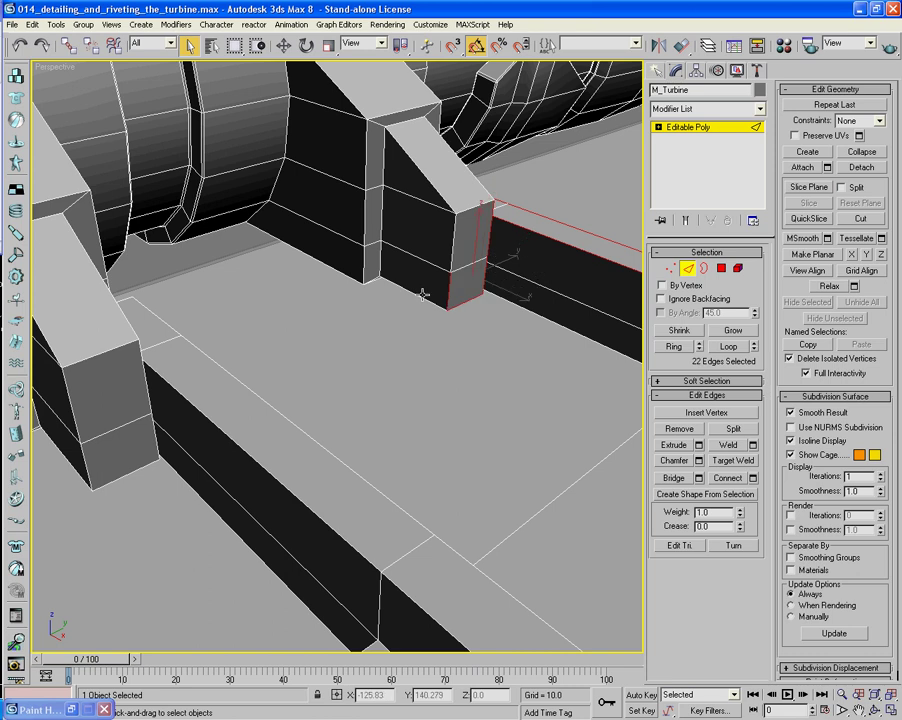
ctrl+click(422, 296)
ctrl+click(373, 280)
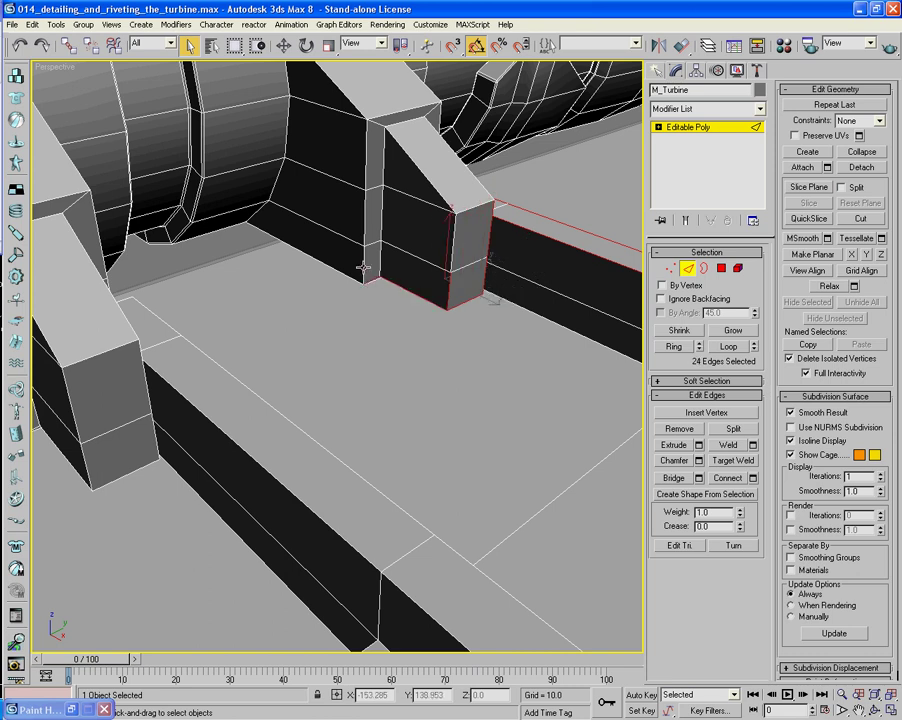
Add the main bracket block's lower side edges and the curved edges where that side meets the turbine body.
ctrl+click(364, 267)
ctrl+click(347, 272)
ctrl+click(271, 193)
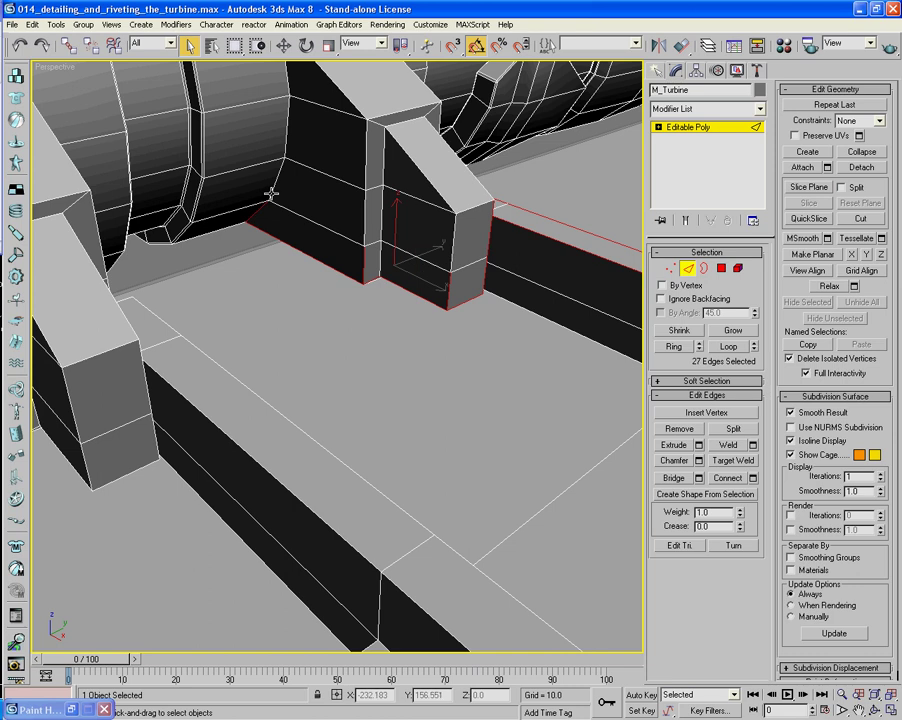
ctrl+click(276, 162)
ctrl+click(287, 136)
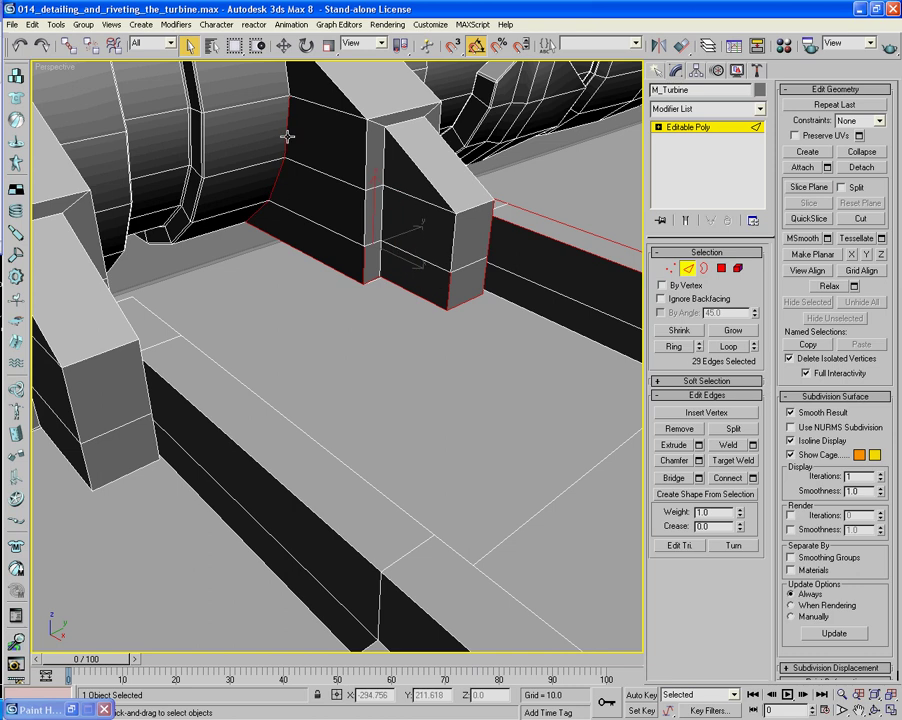
alt+middle_drag(287, 136, 274, 230)
ctrl+click(276, 203)
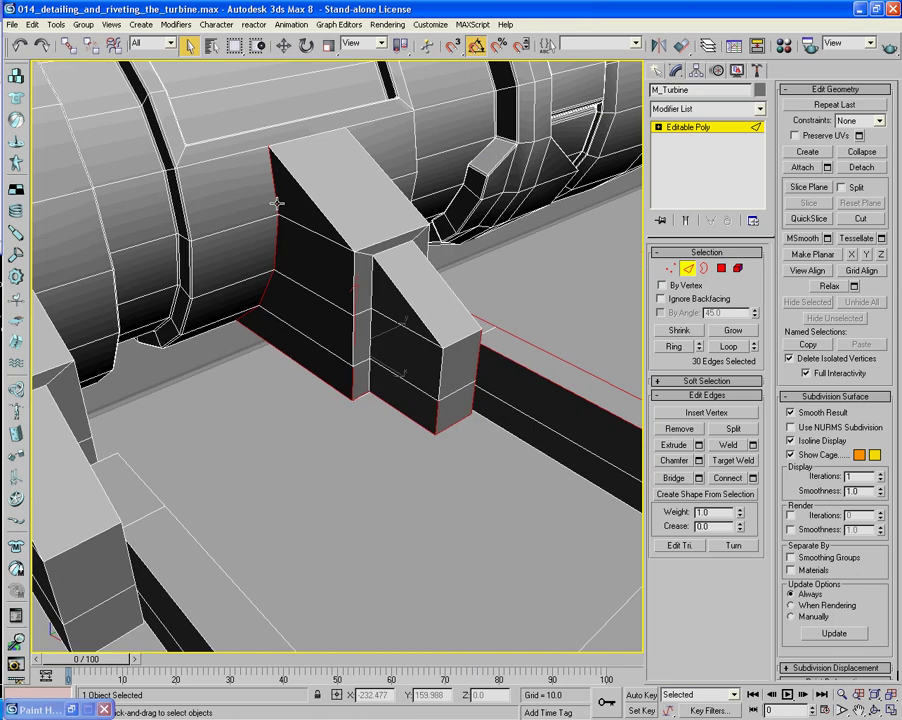
Add the main bracket block's top edge, slanted side edge, front vertical corner and upper front edge to the selection.
ctrl+click(293, 140)
ctrl+click(297, 182)
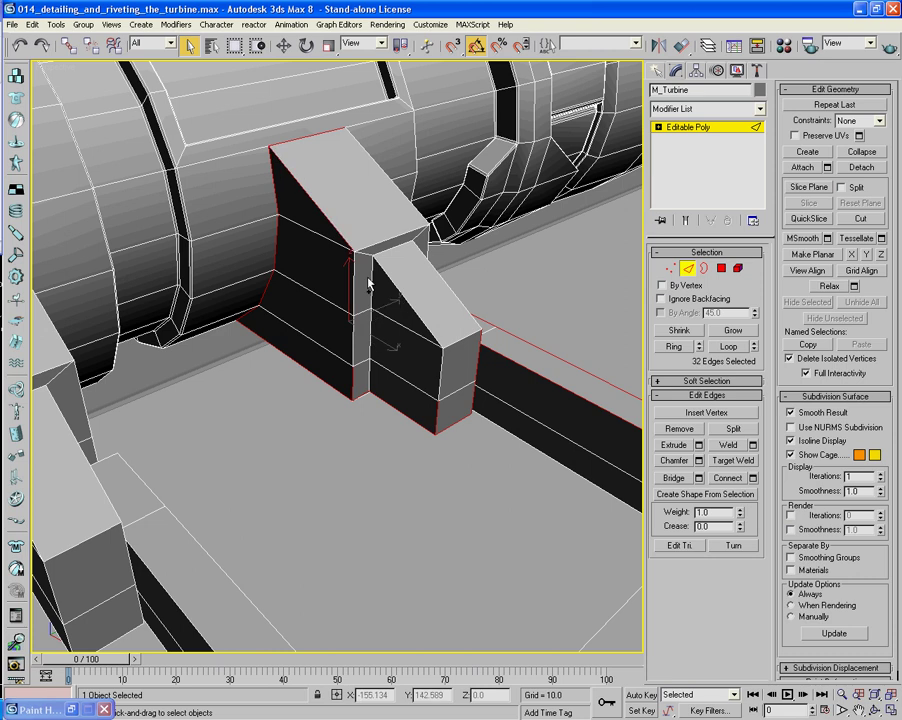
ctrl+click(355, 332)
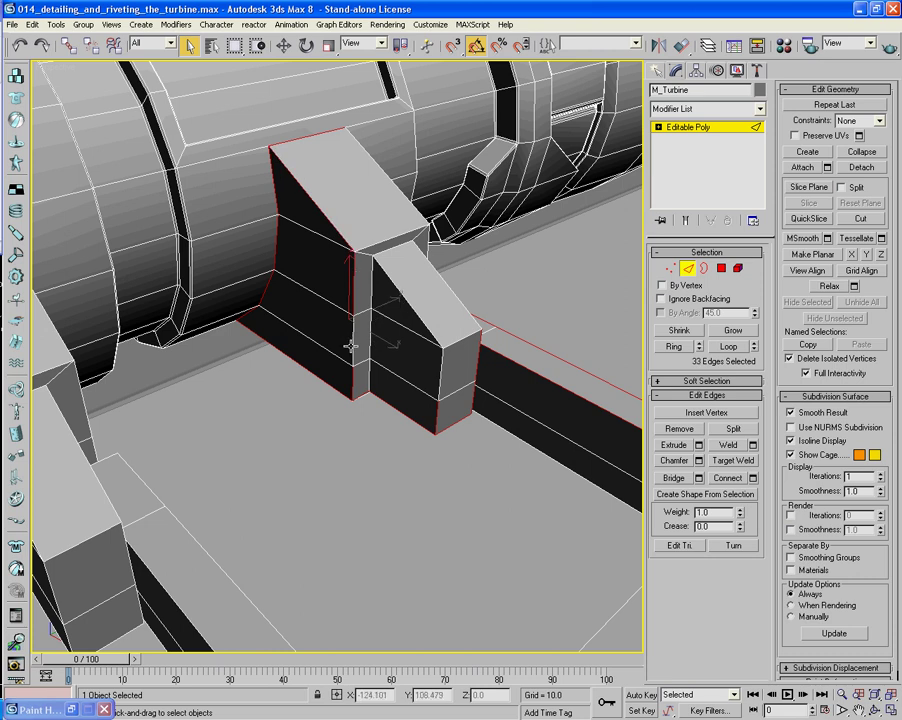
alt+click(351, 349)
ctrl+click(352, 350)
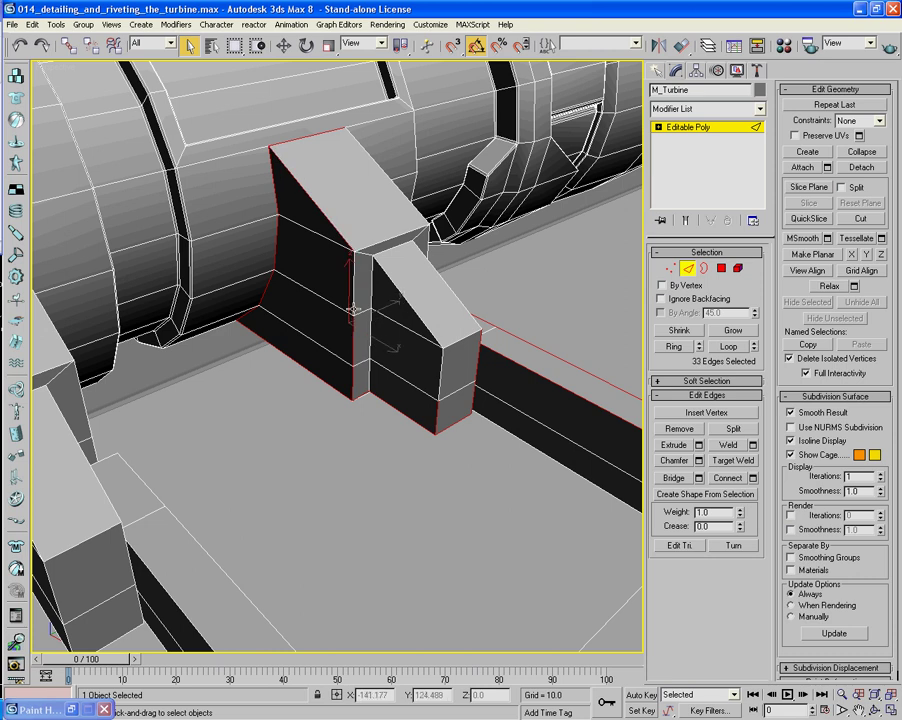
ctrl+click(353, 307)
ctrl+click(378, 241)
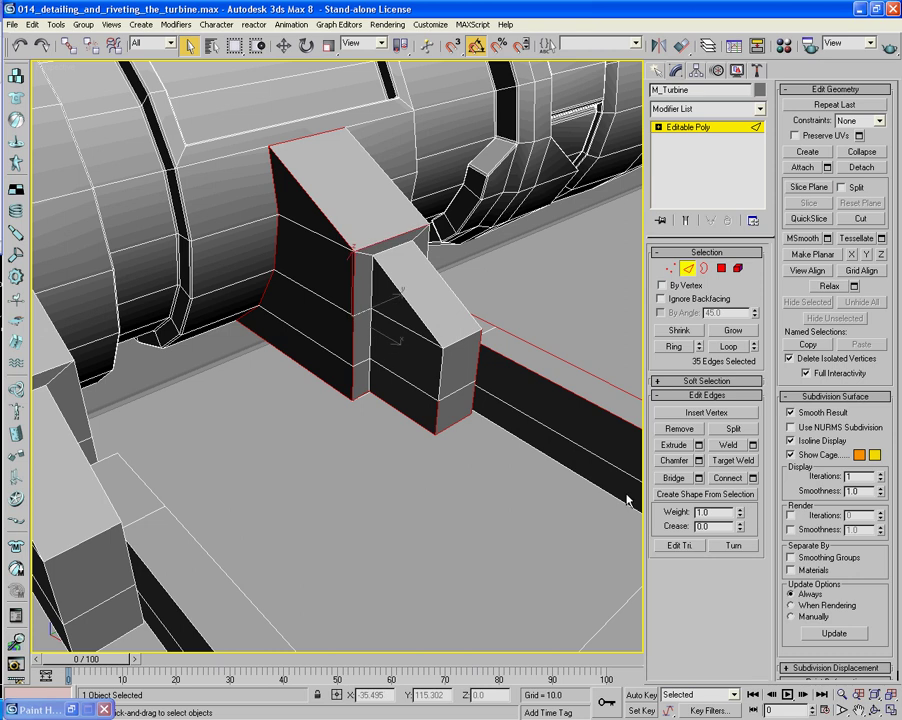
Open the chamfer settings for the selected edges and set the chamfer amount to 0.067.
click(699, 461)
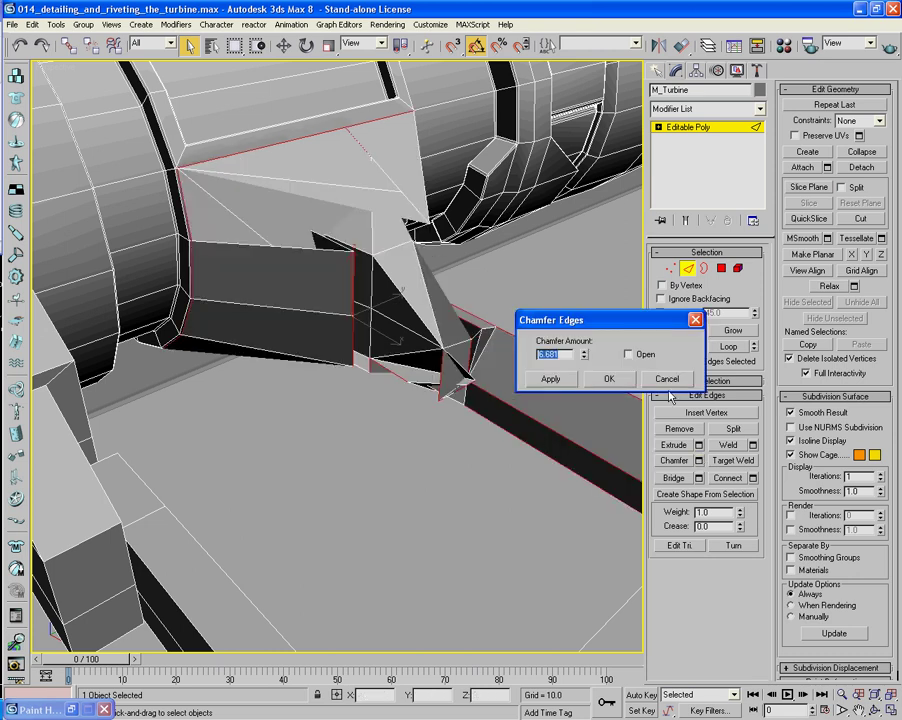
drag(584, 355, 589, 427)
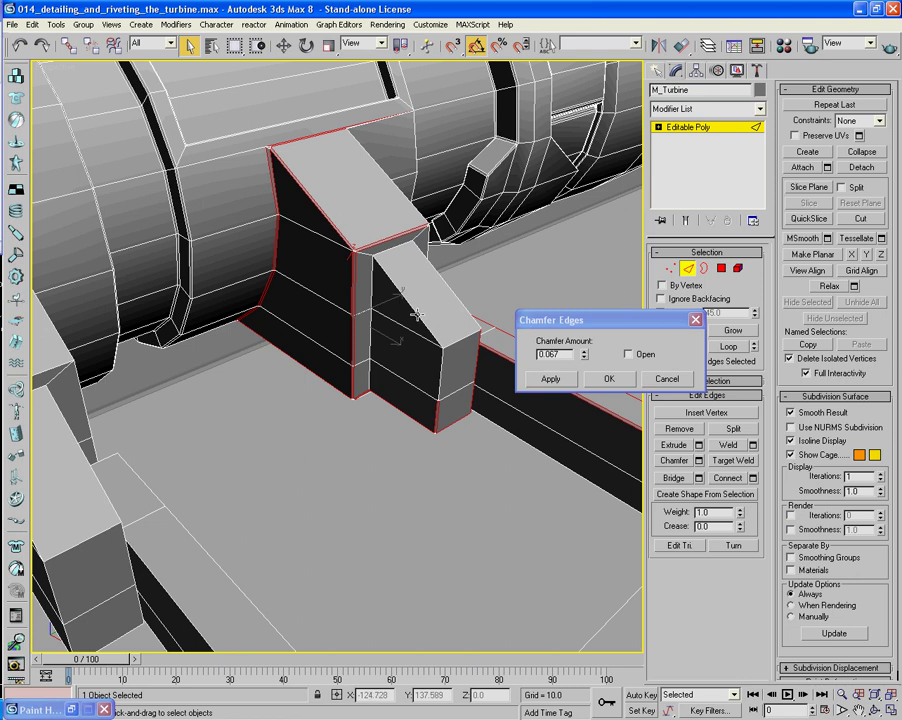
Add the front block's remaining outline edges and the main block's far-side slanted and vertical edges to the chamfer selection.
alt+middle_drag(411, 327, 397, 292)
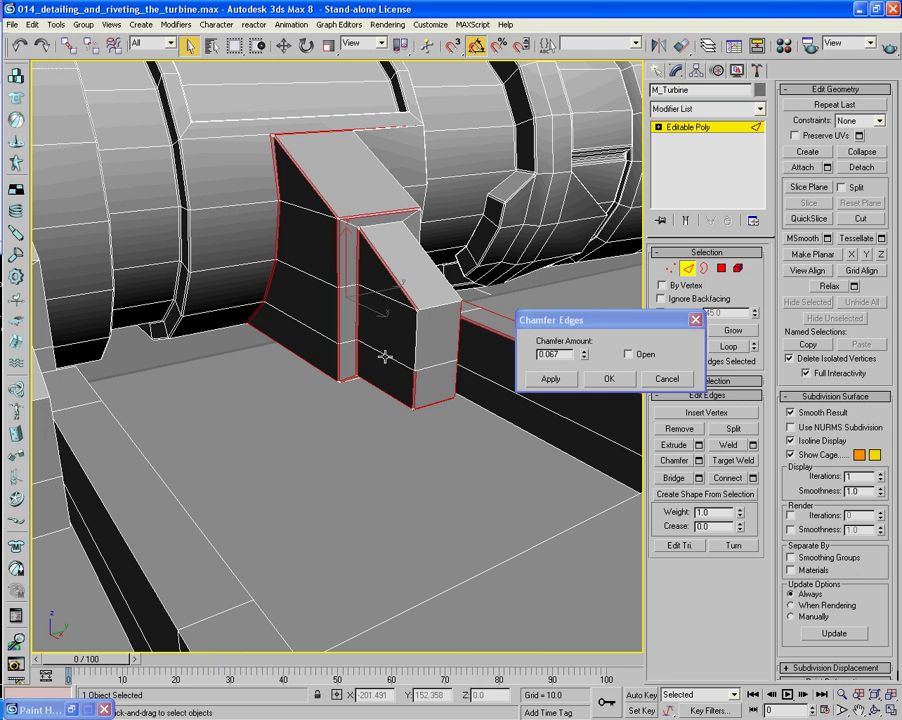
alt+middle_drag(468, 343, 340, 328)
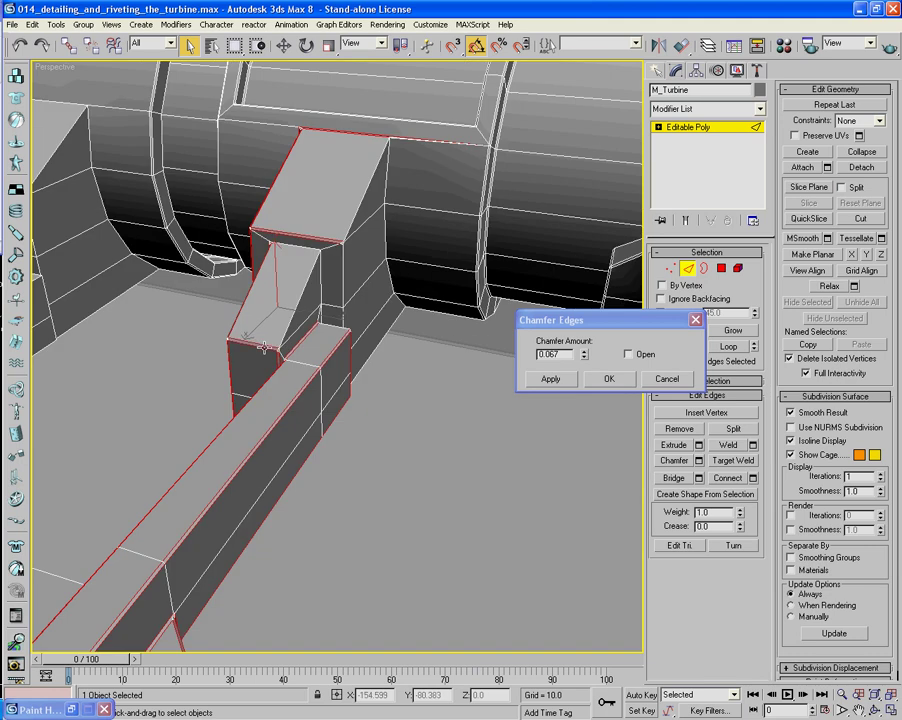
alt+middle_drag(263, 348, 288, 294)
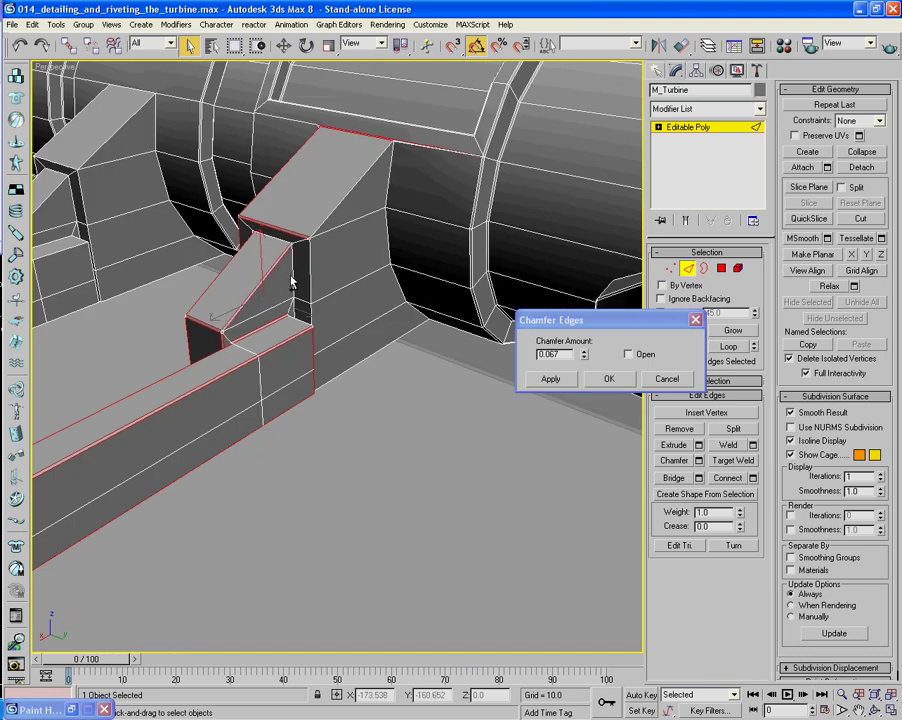
middle_drag(318, 317, 307, 311)
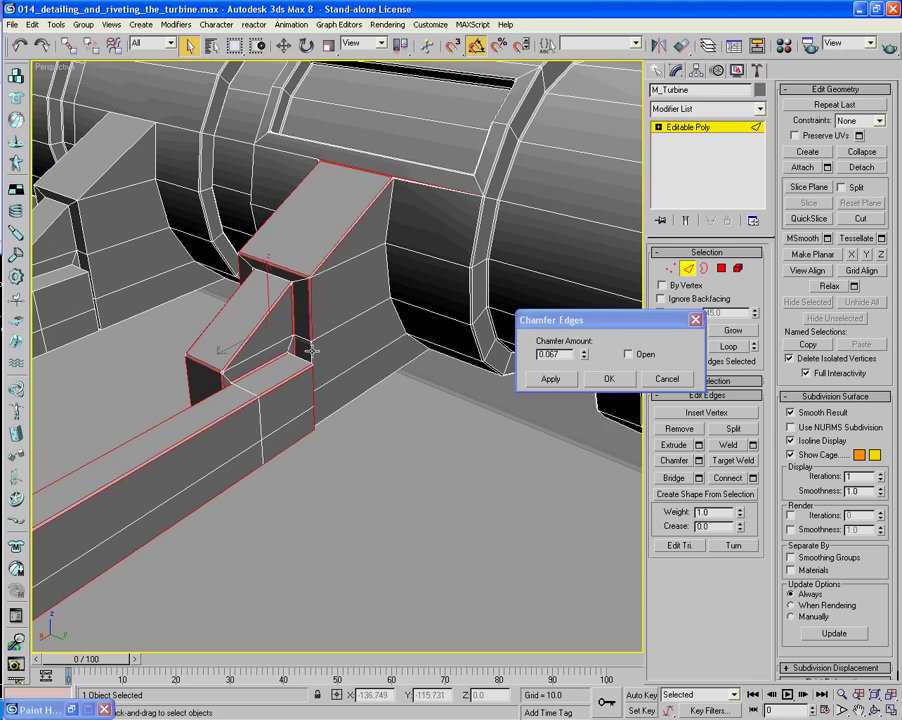
alt+middle_drag(346, 366, 302, 356)
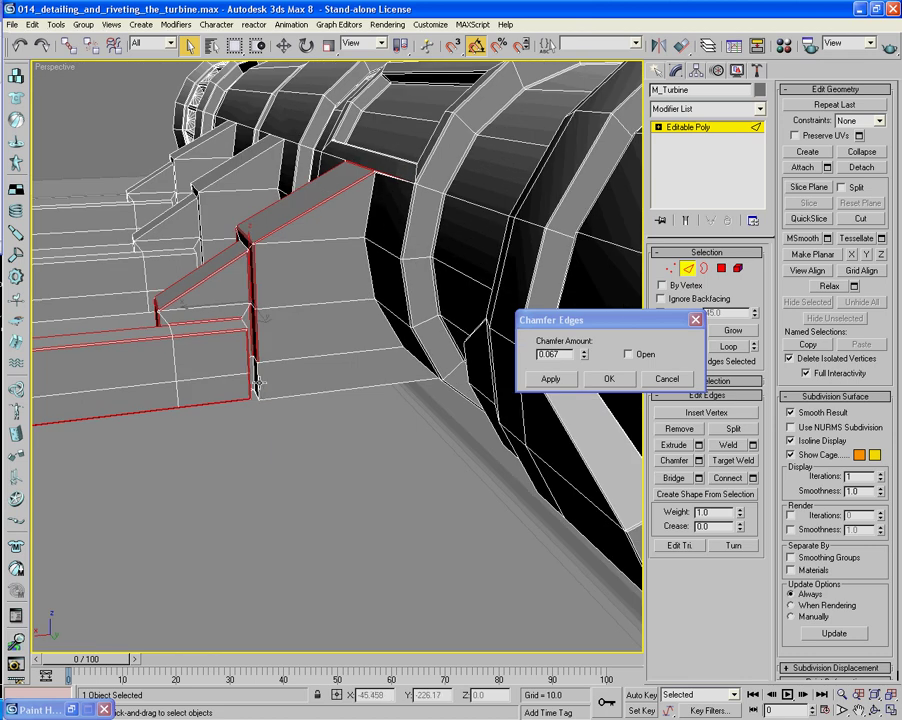
scroll(272, 400, up, 4)
scroll(271, 404, up, 5)
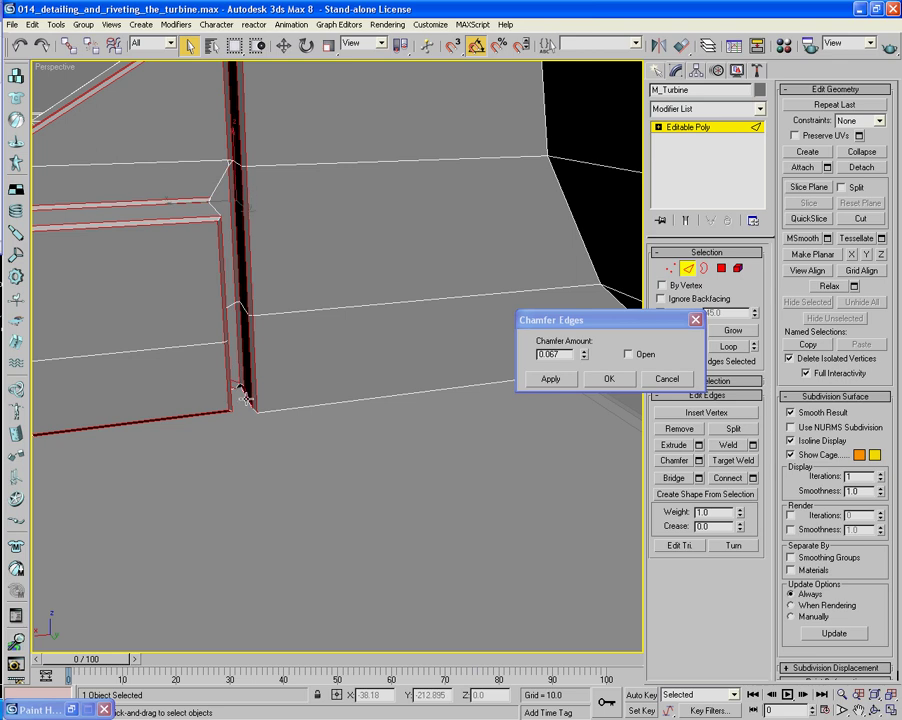
Add the bracket's far-side bottom edge and the curved edges where it meets the turbine body to the chamfer.
ctrl+click(286, 405)
alt+middle_drag(286, 405, 286, 438)
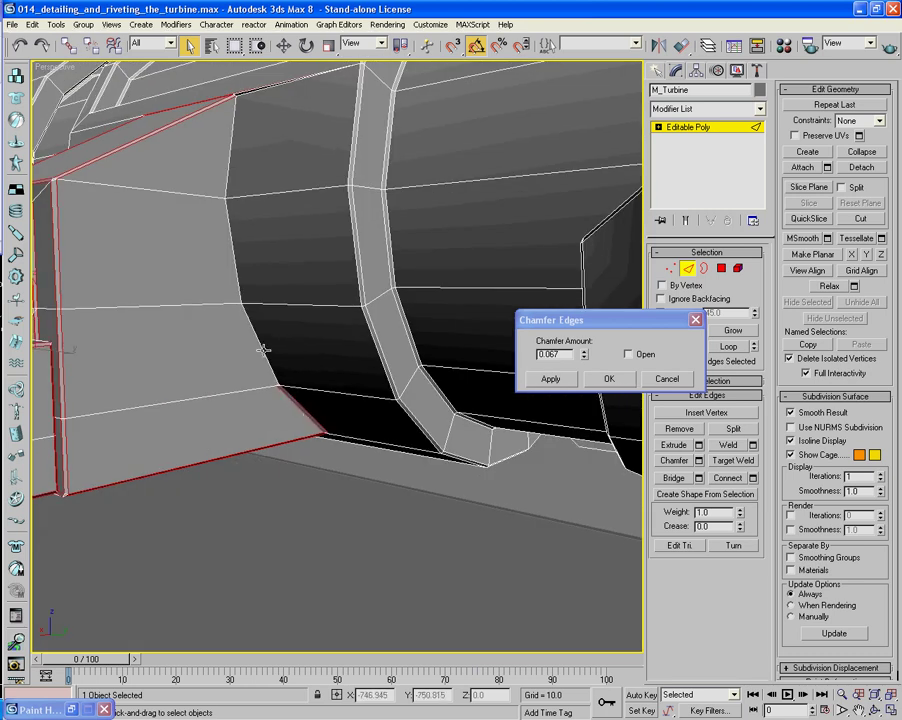
ctrl+click(250, 315)
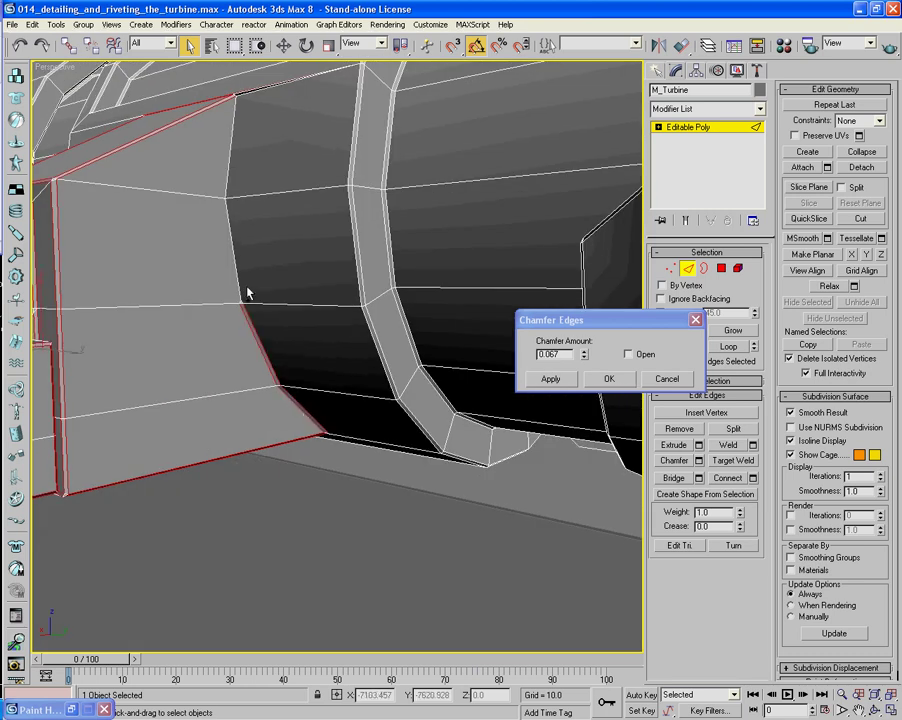
ctrl+click(228, 175)
scroll(228, 175, down, 3)
alt+middle_drag(228, 175, 322, 188)
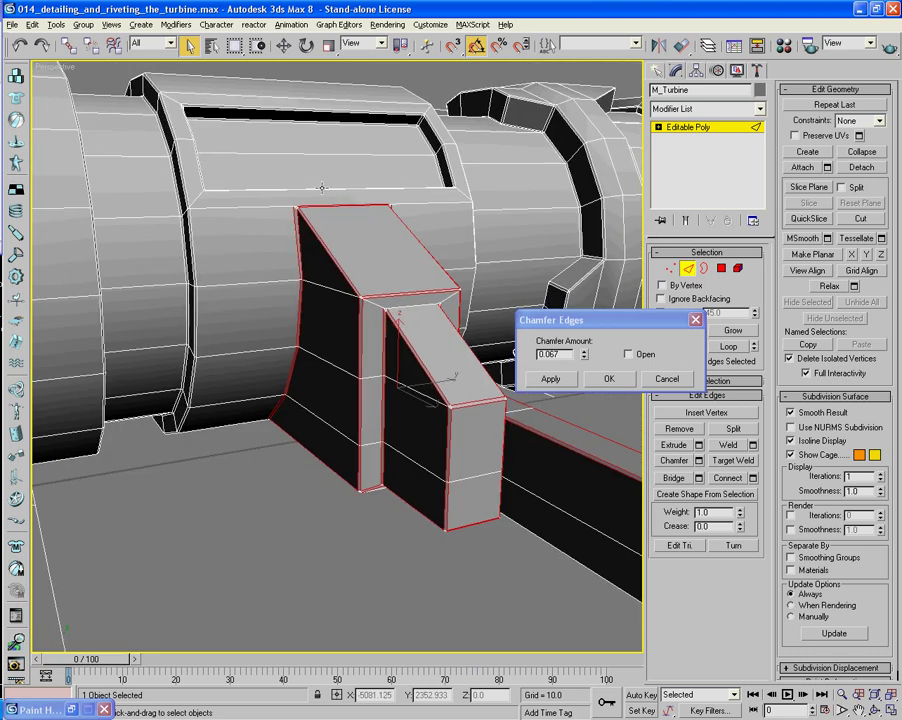
Add the edges of the raised panel's step between the third and second beams to the chamfer selection.
scroll(322, 188, down, 3)
alt+middle_drag(364, 281, 281, 198)
scroll(281, 198, down, 3)
alt+middle_drag(326, 269, 333, 315)
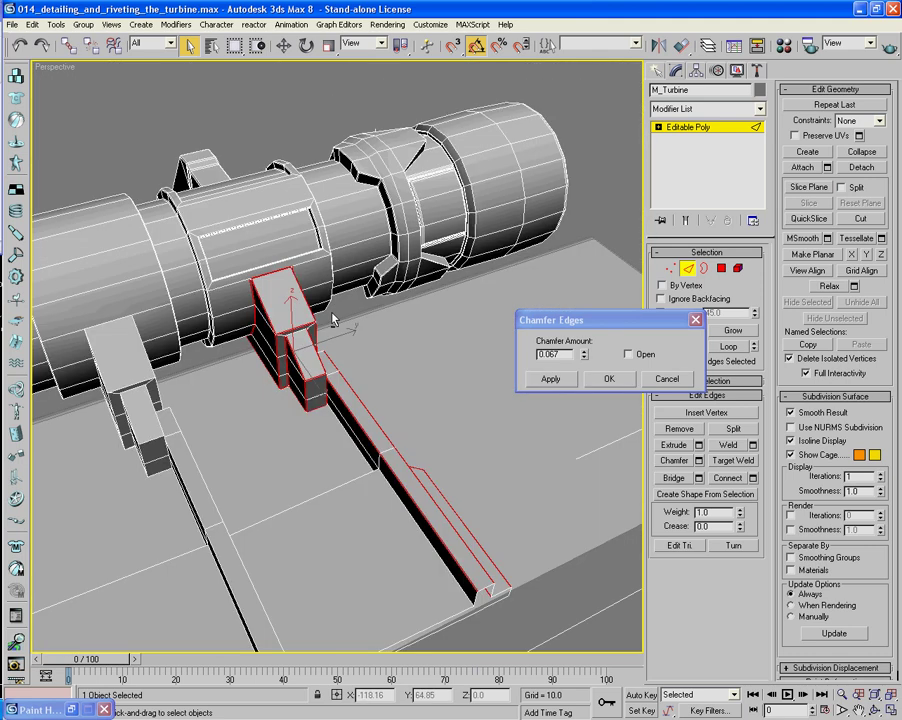
middle_drag(362, 427, 253, 395)
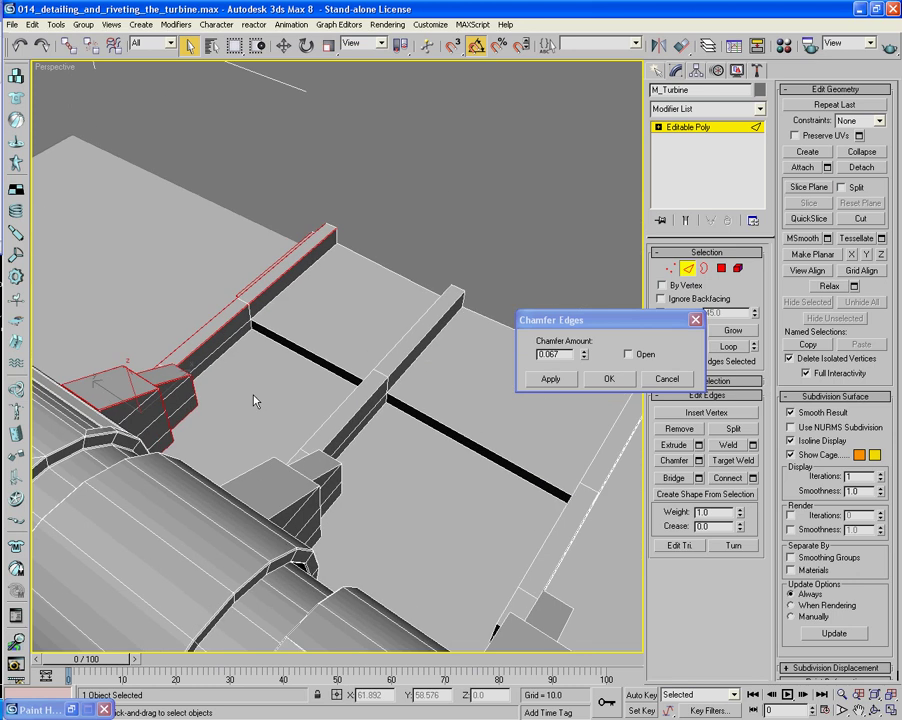
scroll(253, 400, up, 2)
ctrl+click(265, 347)
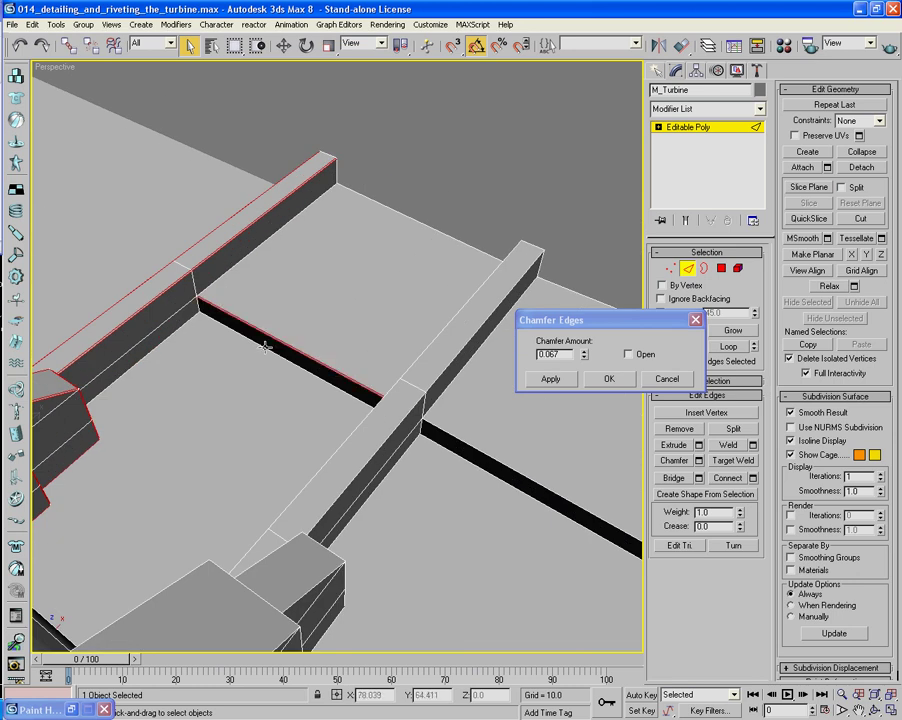
alt+middle_drag(241, 375, 131, 368)
ctrl+click(168, 342)
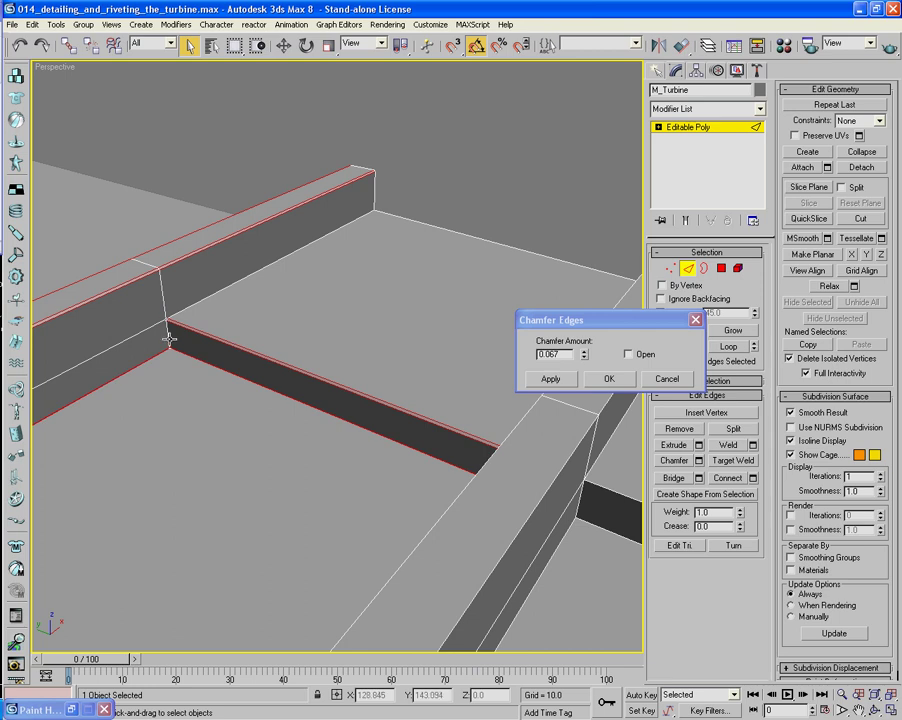
ctrl+click(175, 317)
alt+middle_drag(221, 317, 190, 354)
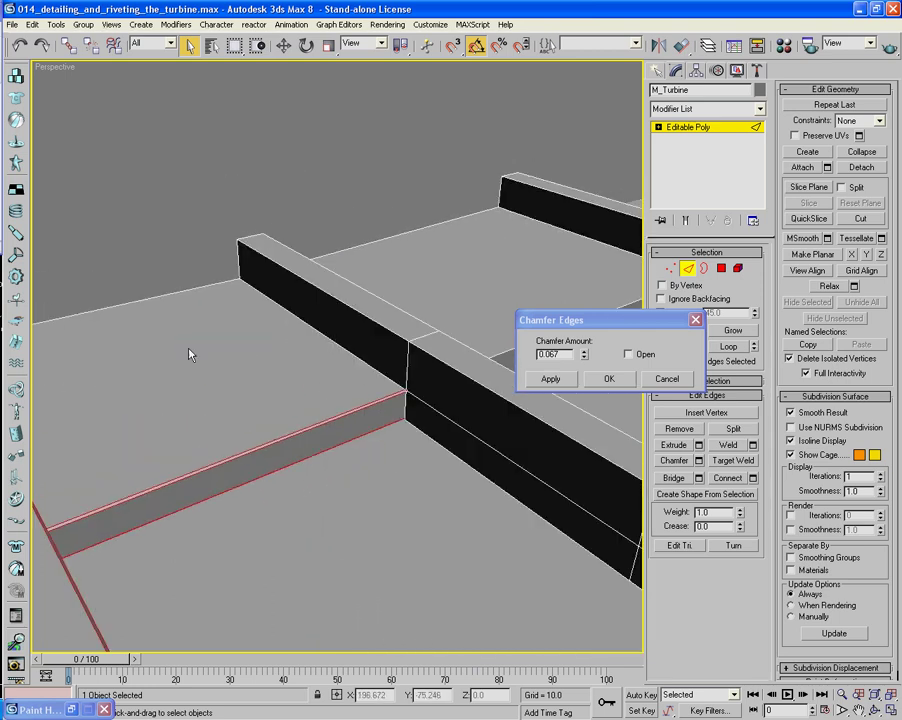
Add the second beam's long upper and lower edges, up to the middle bracket, and the bracket's near-side bottom edge to the chamfer selection.
ctrl+click(337, 344)
ctrl+click(364, 315)
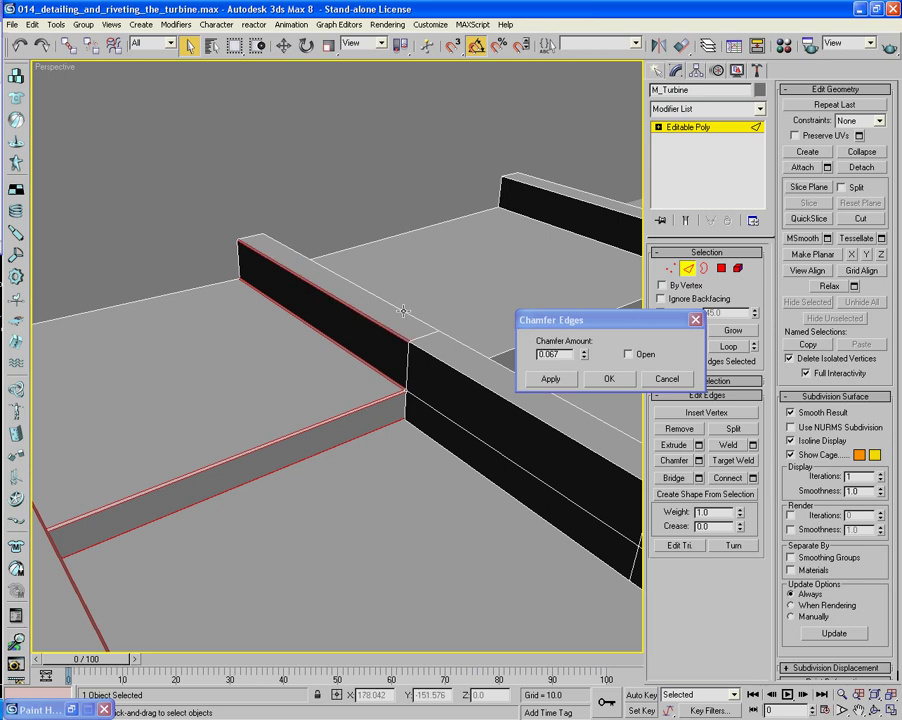
ctrl+click(403, 311)
ctrl+click(440, 361)
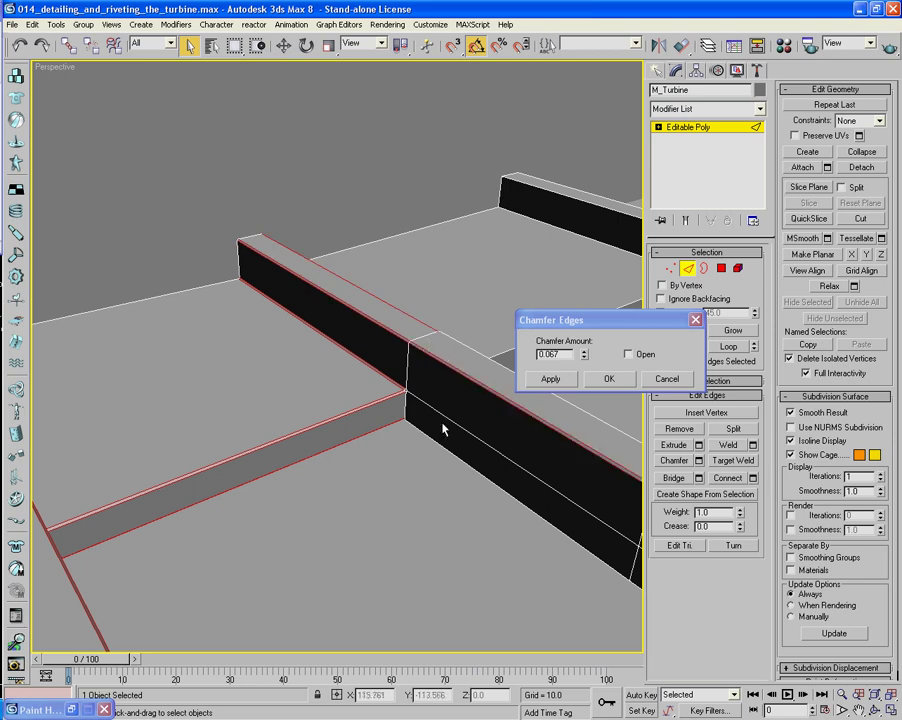
middle_drag(453, 455, 175, 457)
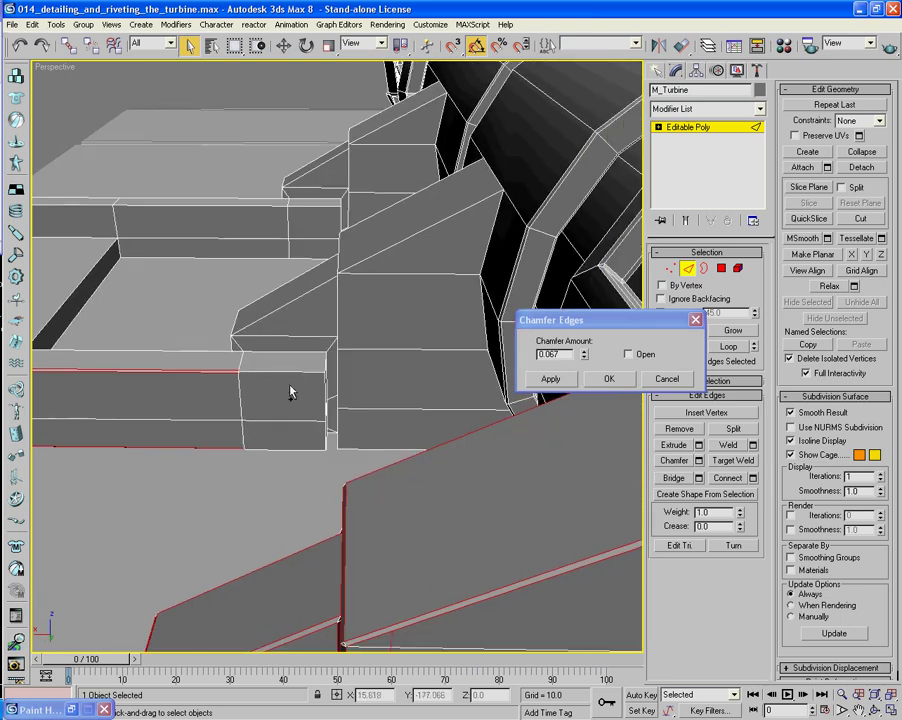
ctrl+click(289, 370)
ctrl+click(356, 447)
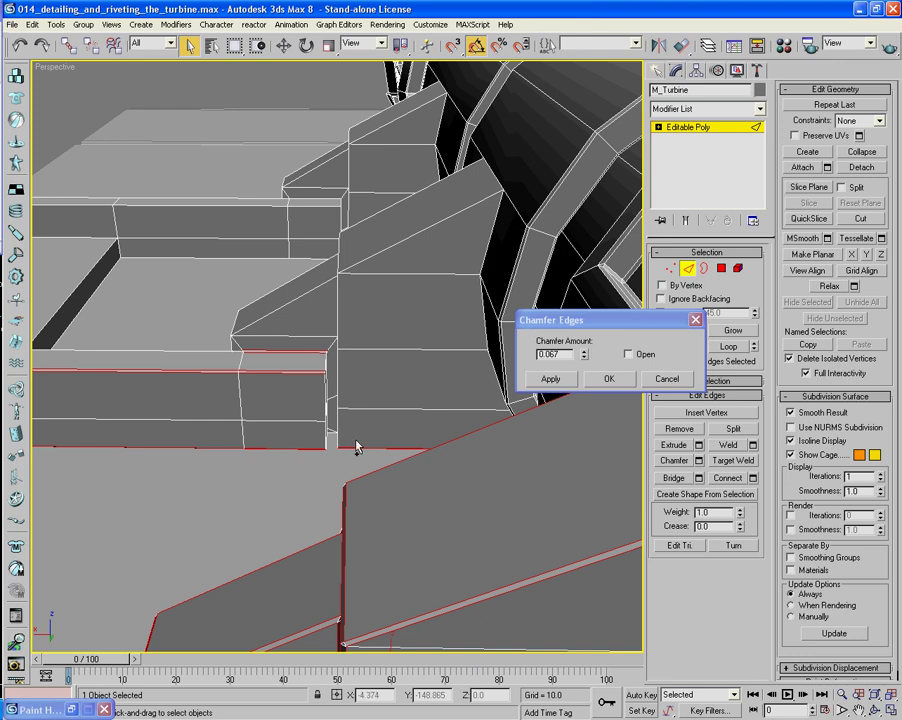
Add the middle bracket main block's near-side vertical and slanted edges and its curved edges against the turbine body to the chamfer selection.
alt+middle_drag(394, 464, 368, 457)
alt+middle_drag(310, 485, 310, 478)
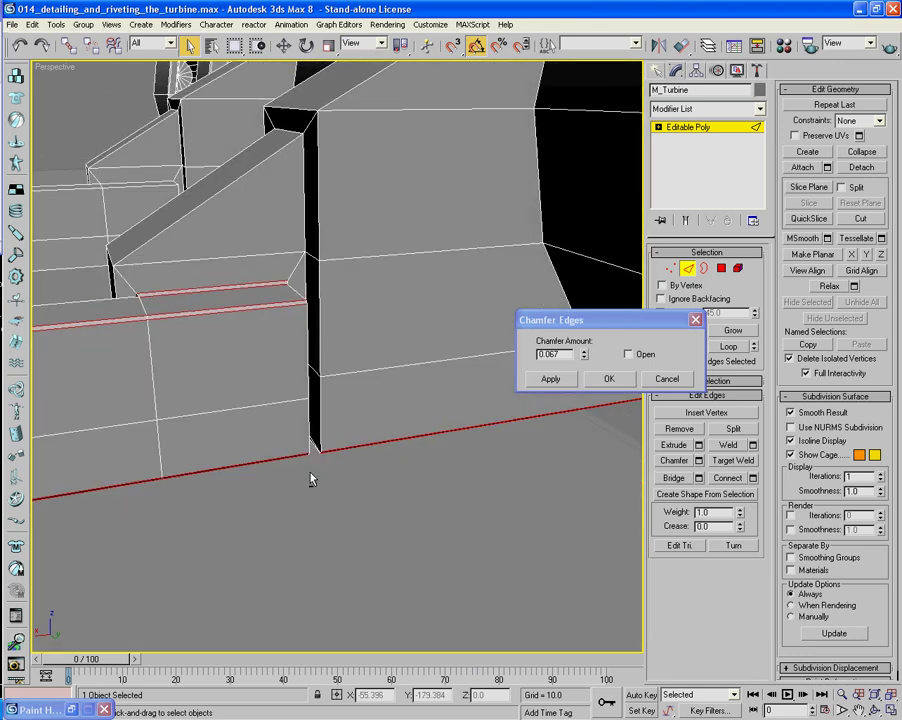
ctrl+click(318, 416)
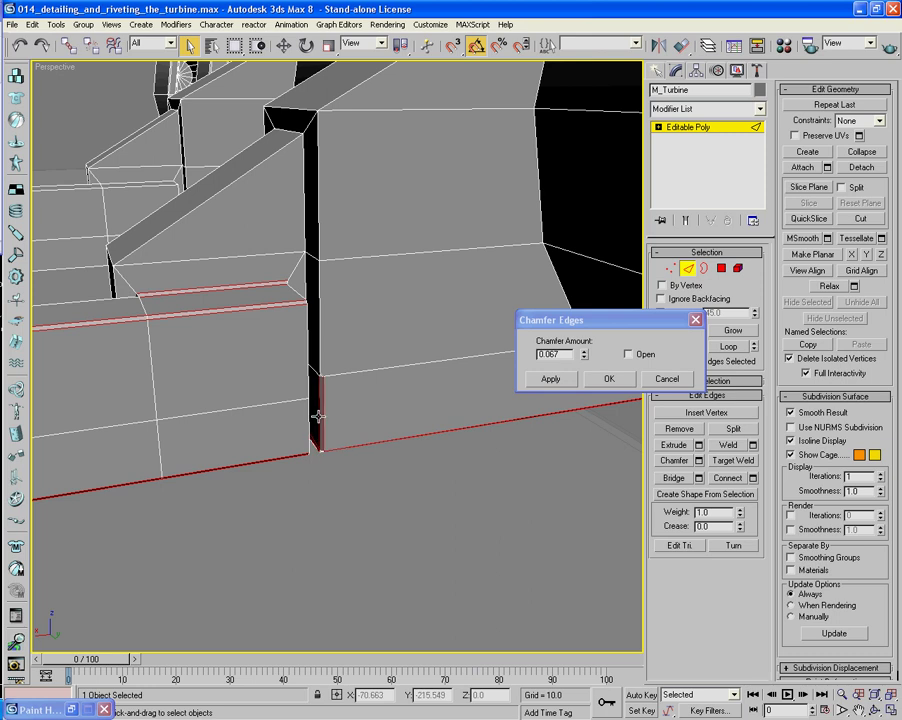
ctrl+click(318, 238)
alt+middle_drag(406, 159, 333, 261)
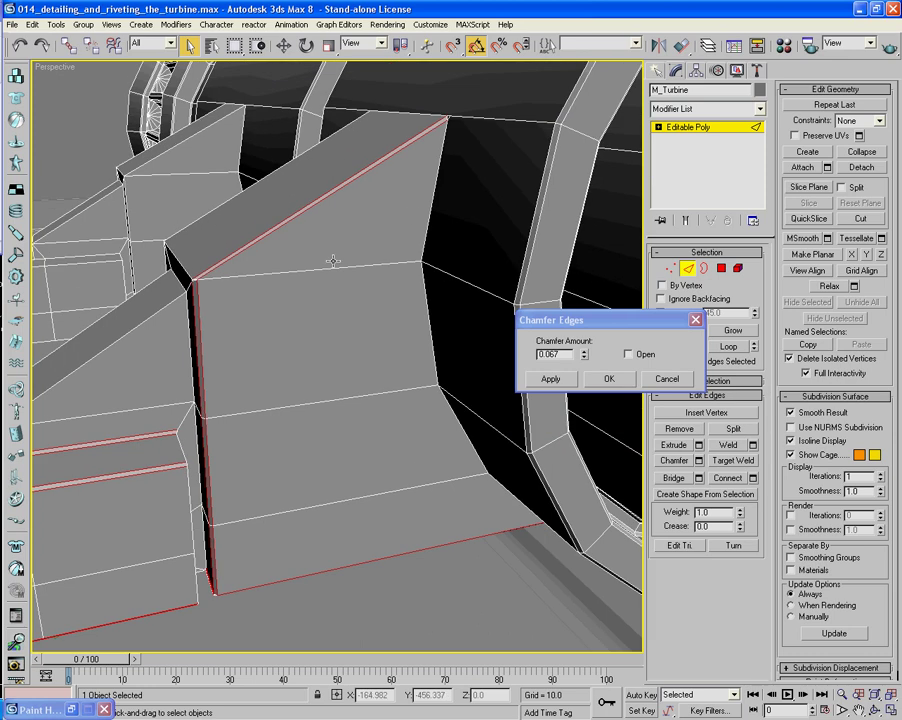
ctrl+click(433, 190)
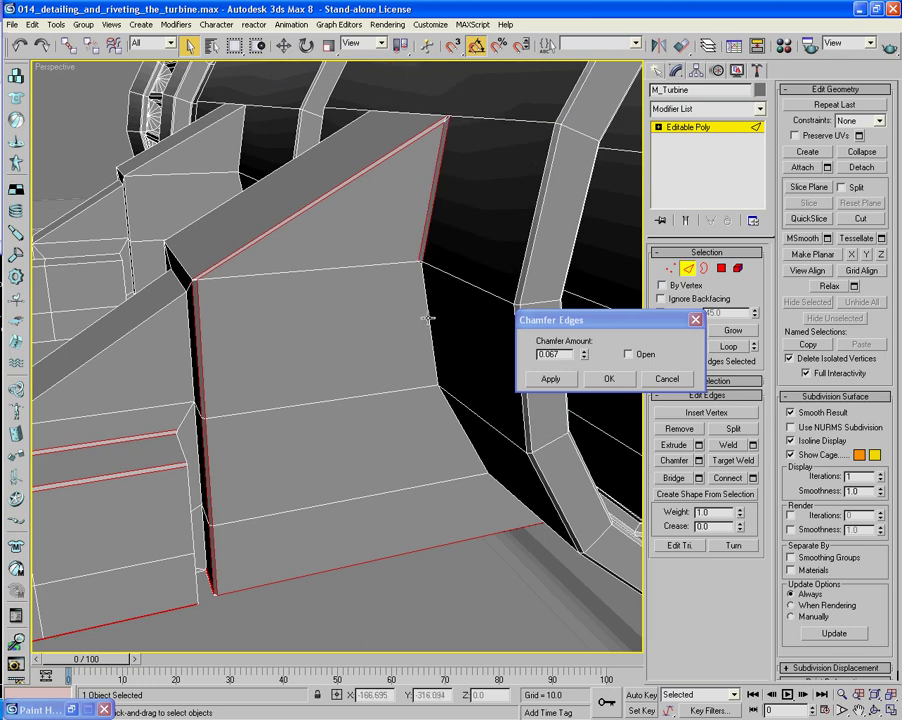
ctrl+click(429, 317)
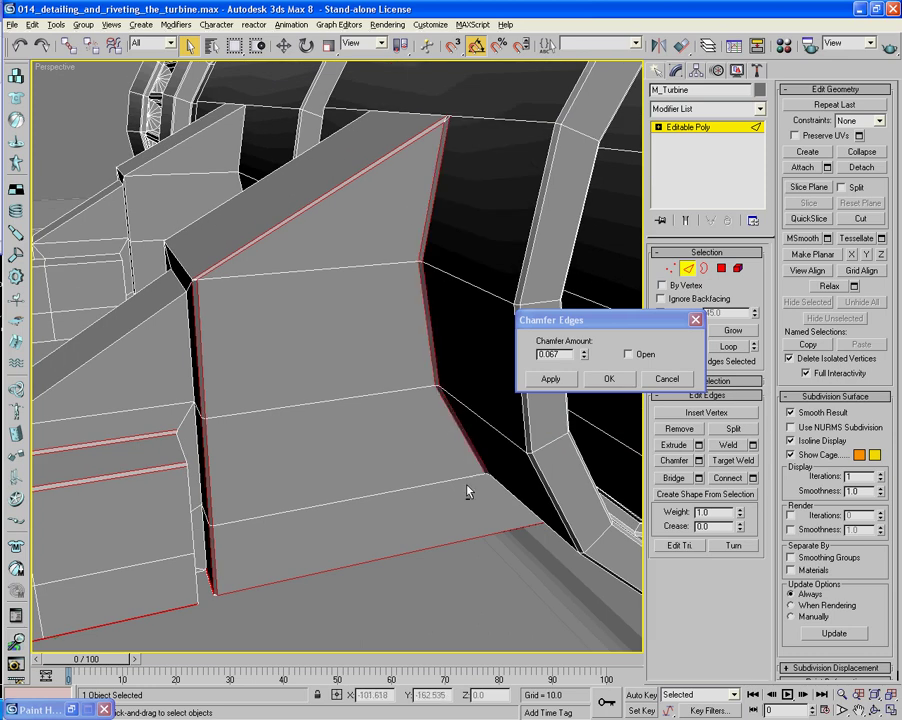
alt+middle_drag(467, 489, 469, 469)
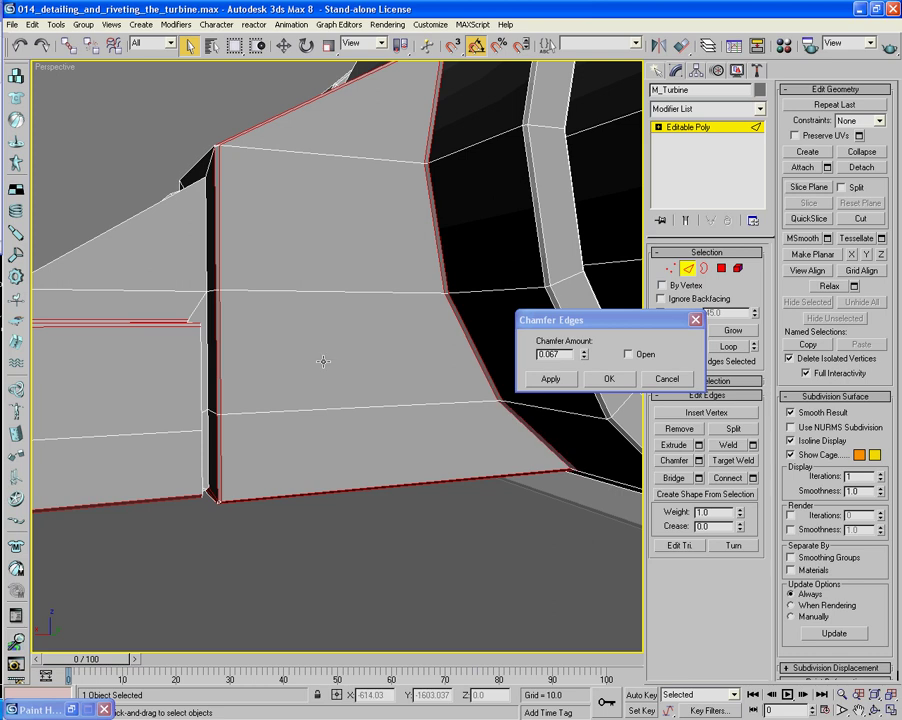
Add the remaining outline edges of the middle bracket's sloped top face to the chamfer selection.
alt+middle_drag(322, 361, 320, 402)
ctrl+click(299, 391)
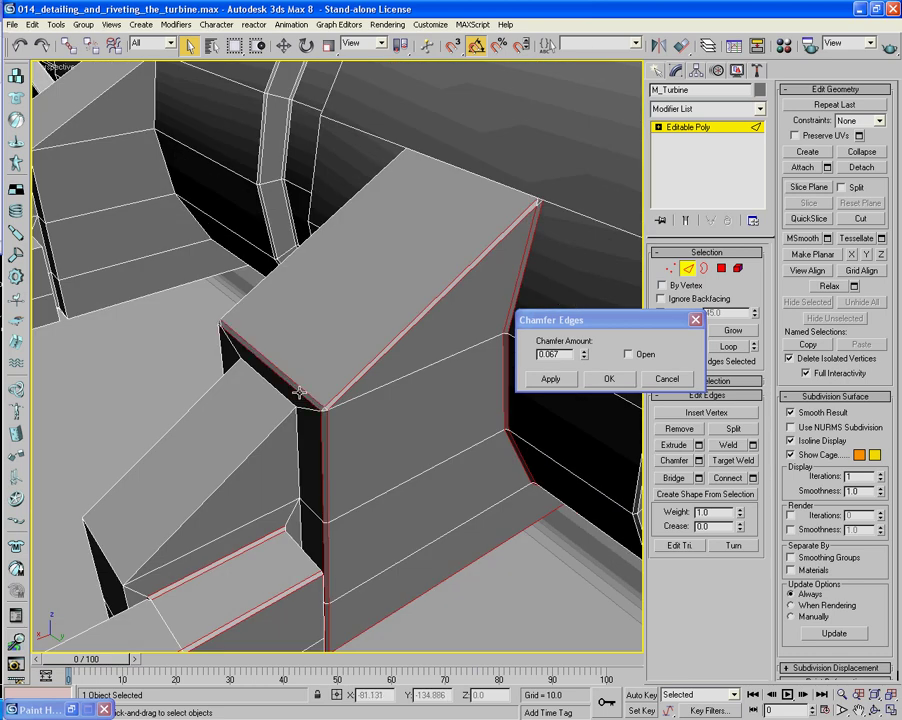
ctrl+click(334, 214)
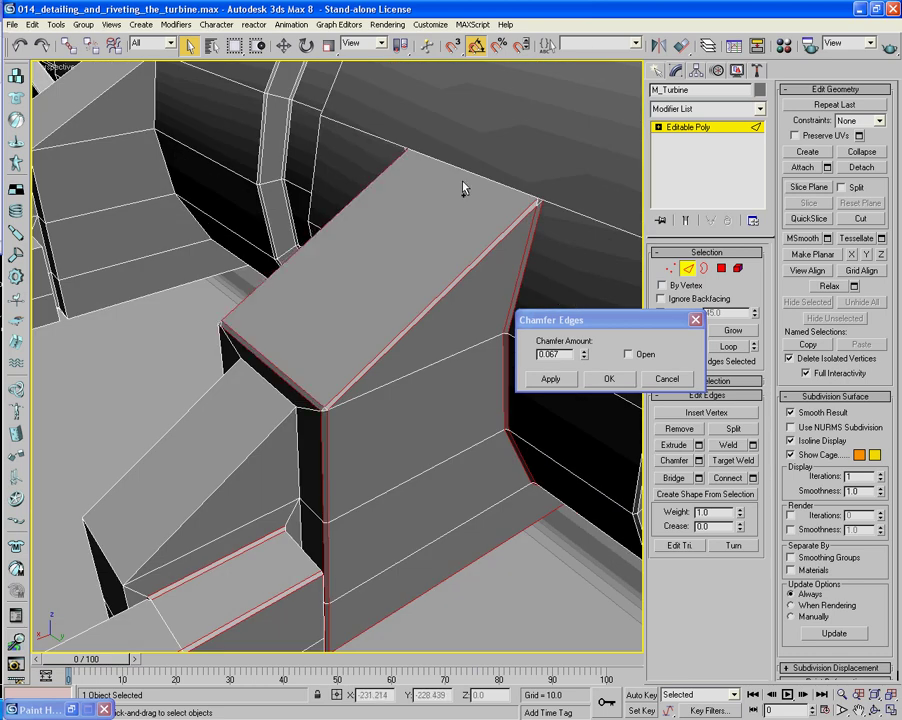
alt+middle_drag(465, 168, 317, 320)
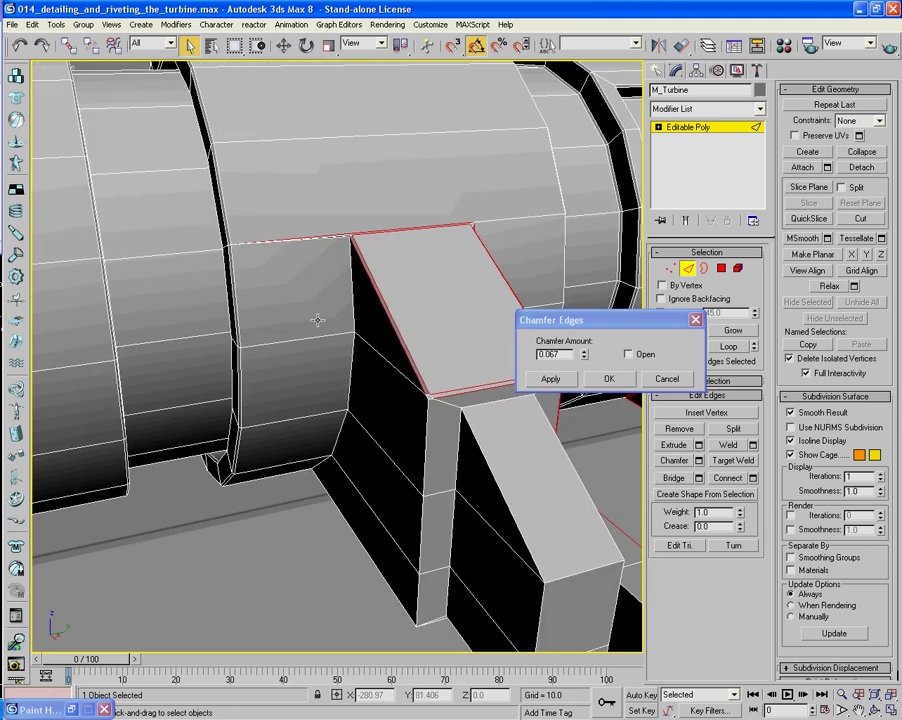
Add the middle bracket's far-side curved edges where it meets the turbine body and its far-side bottom edge to the chamfer selection.
ctrl+click(348, 377)
alt+middle_drag(347, 315, 336, 302)
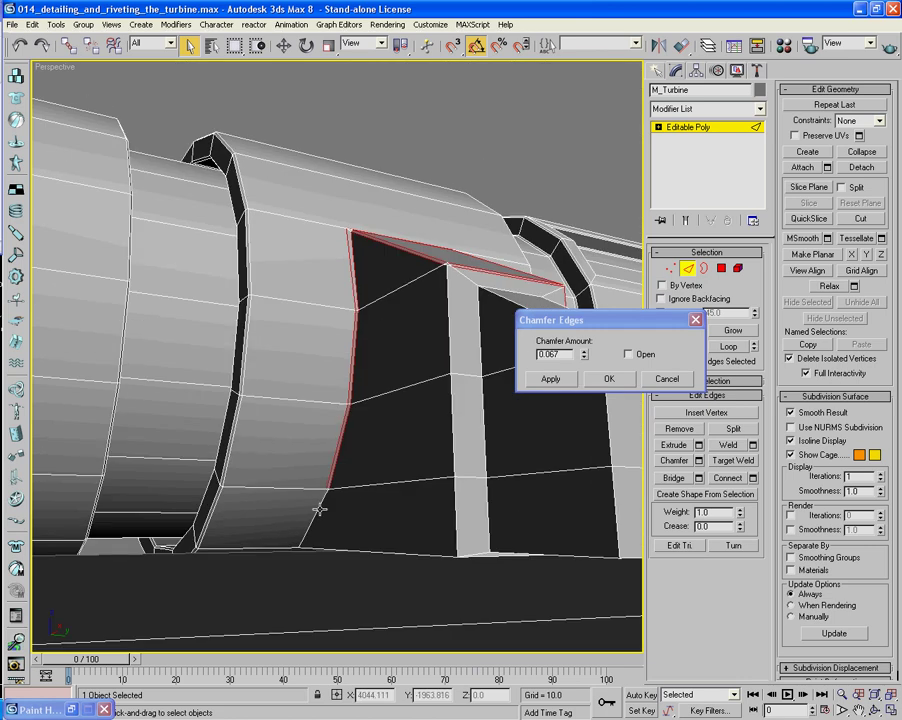
alt+middle_drag(316, 507, 327, 533)
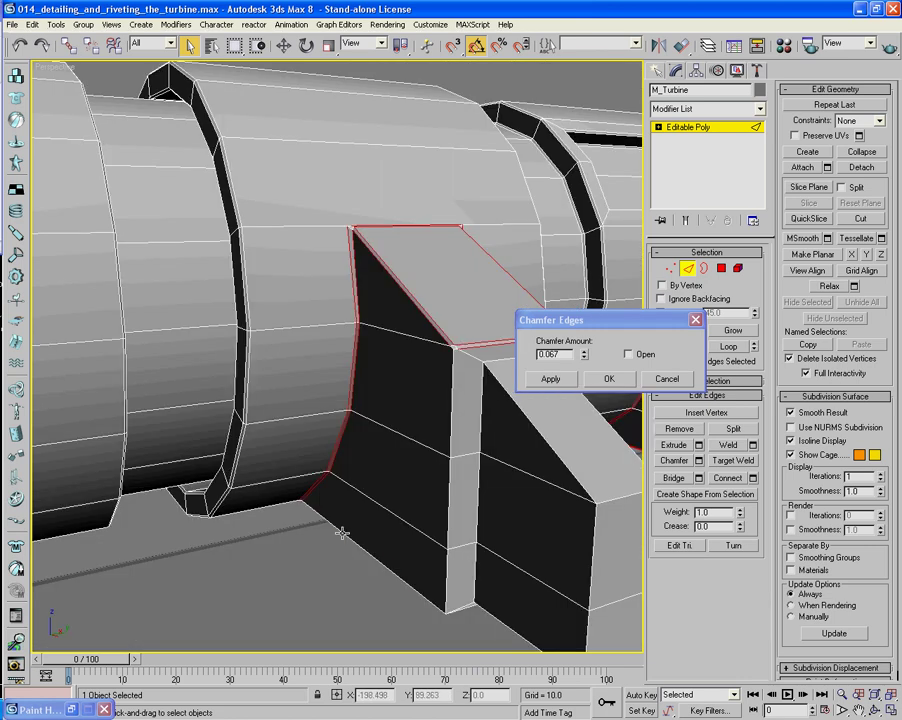
ctrl+click(449, 607)
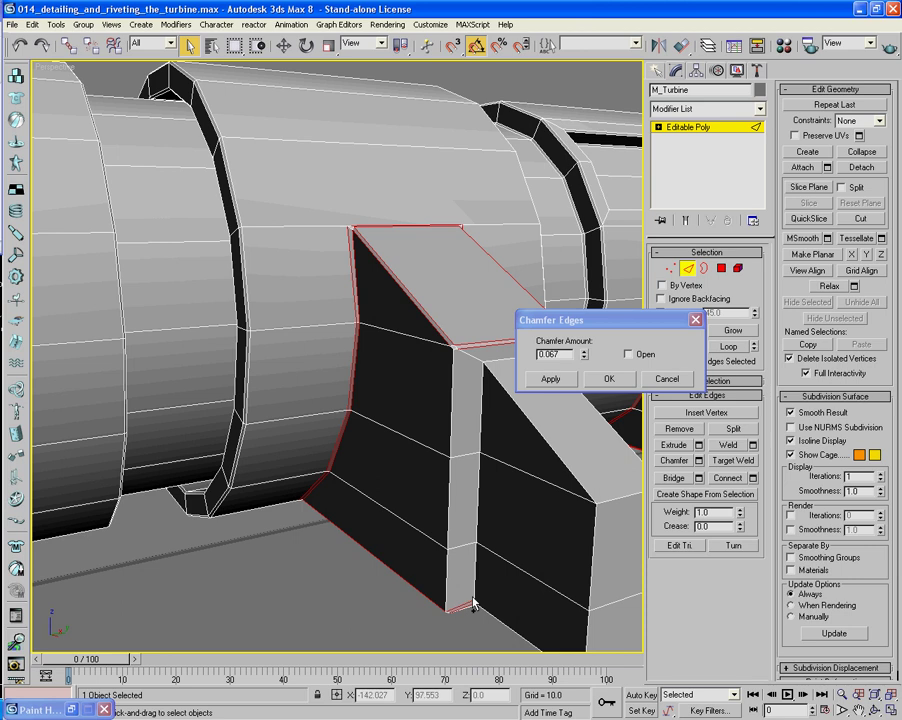
Add the vertical and short bottom edges of the narrow far-side strip between the middle bracket's main and front blocks to the chamfer selection.
alt+middle_drag(464, 604, 459, 535)
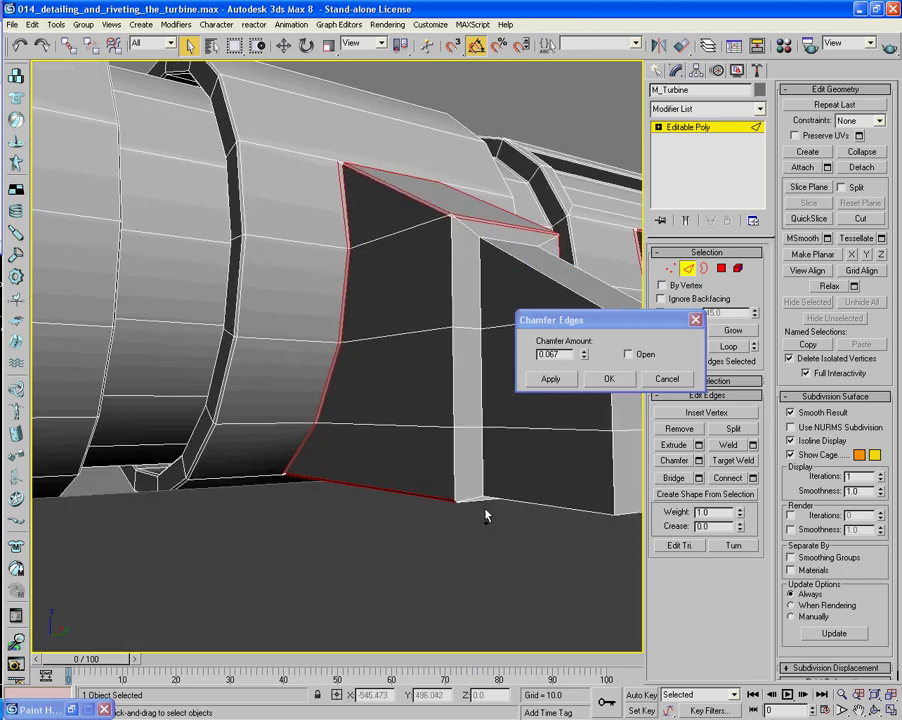
ctrl+click(455, 472)
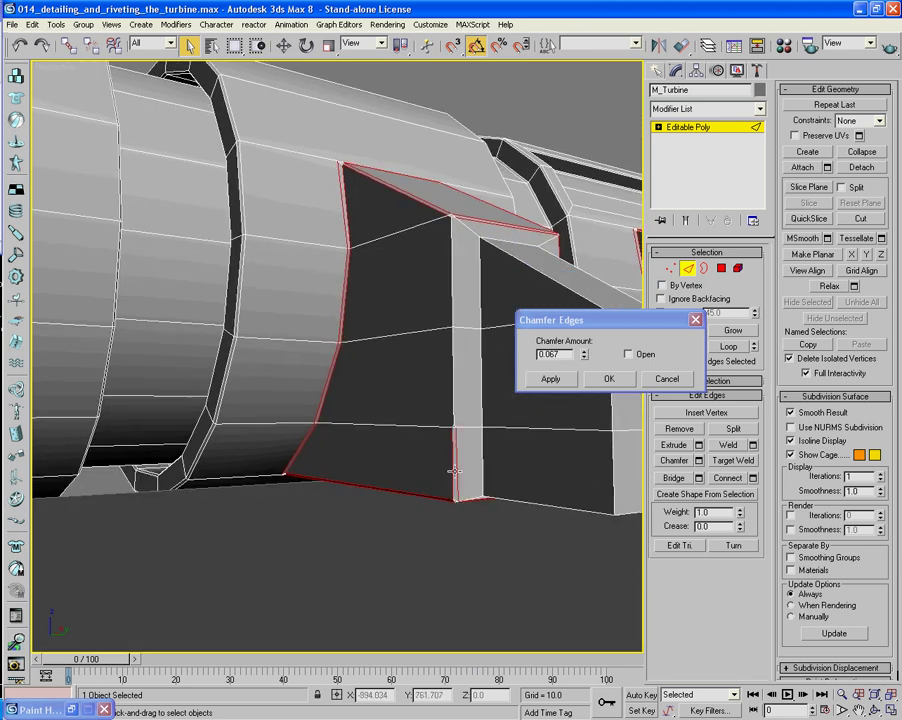
ctrl+click(482, 462)
ctrl+click(483, 419)
ctrl+click(452, 404)
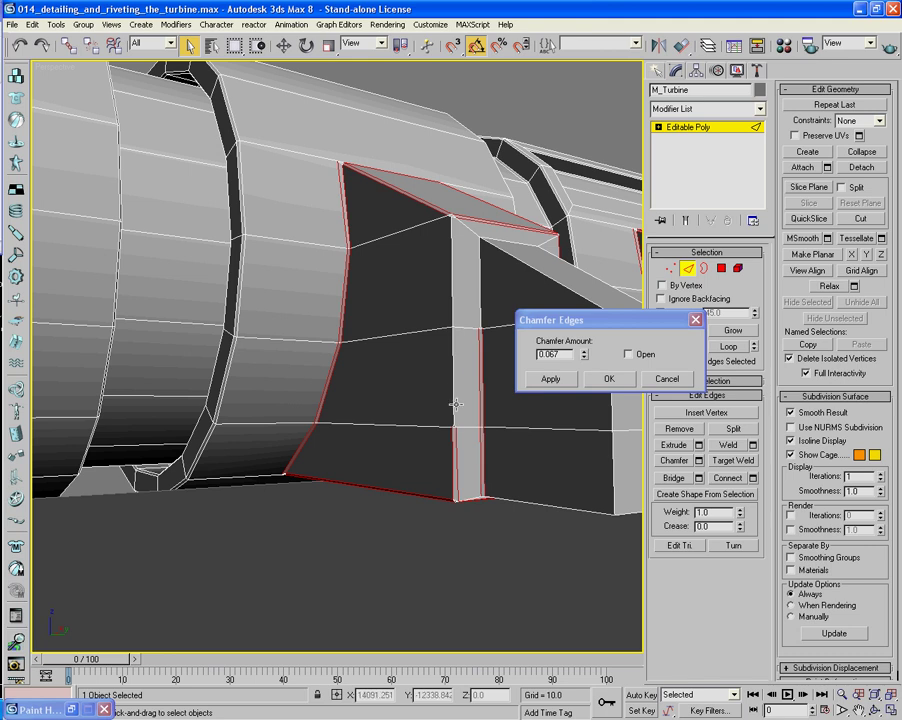
ctrl+click(452, 302)
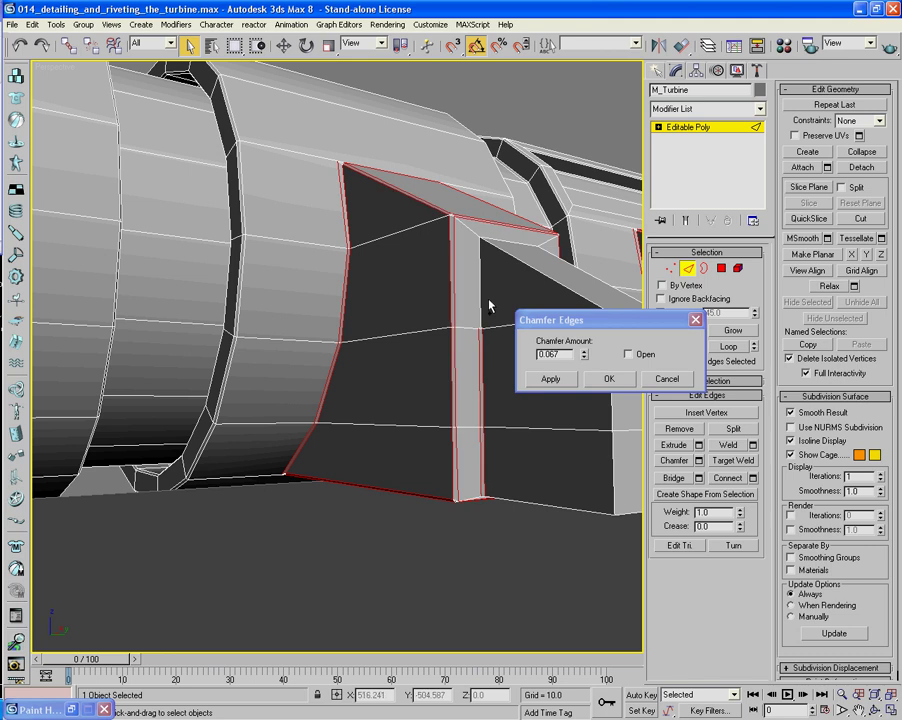
Add the slanted, horizontal, vertical and bottom outline edges of the middle bracket's front block to the chamfer selection.
alt+middle_drag(480, 297, 413, 330)
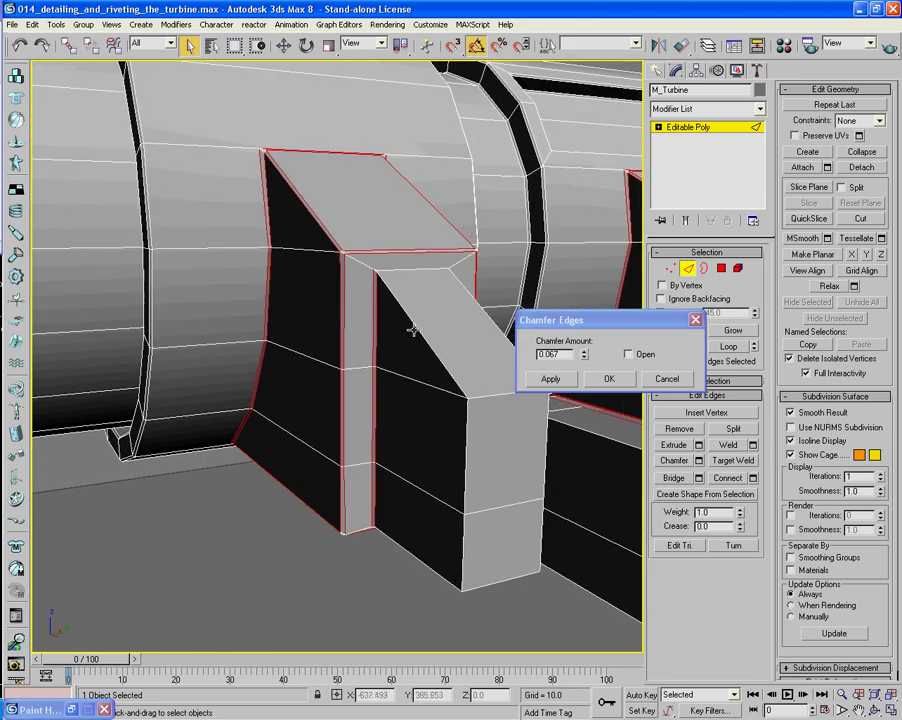
ctrl+click(419, 269)
ctrl+click(465, 289)
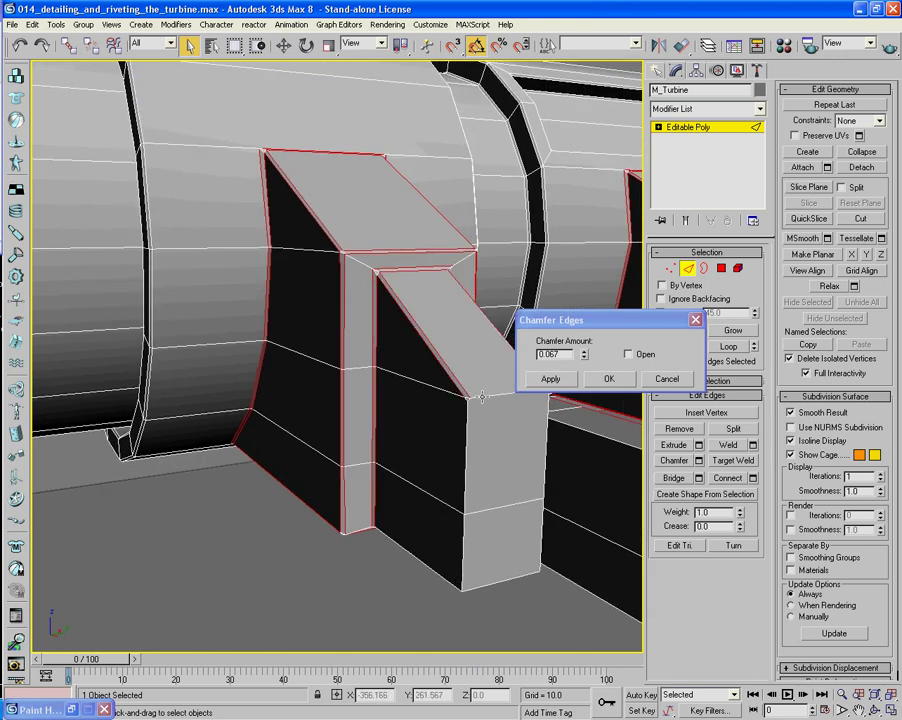
middle_drag(476, 418, 382, 396)
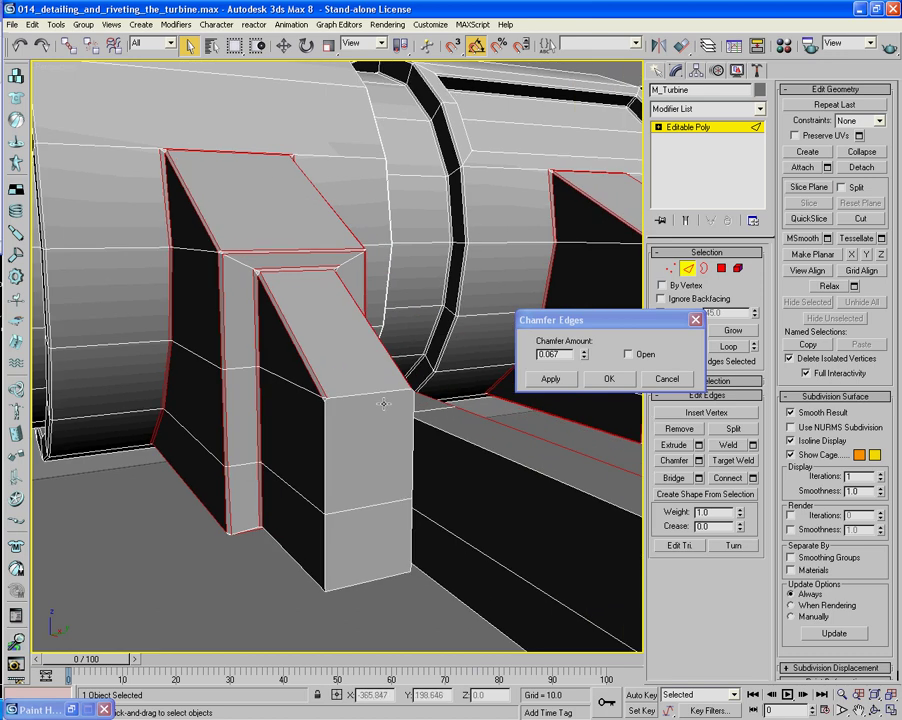
ctrl+click(382, 396)
ctrl+click(410, 470)
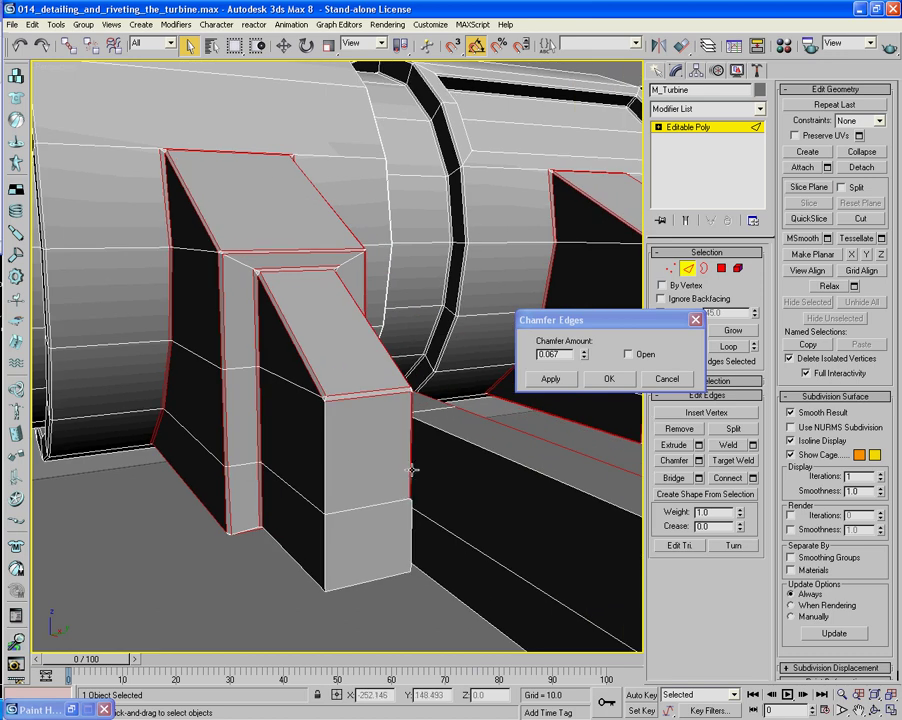
ctrl+click(323, 475)
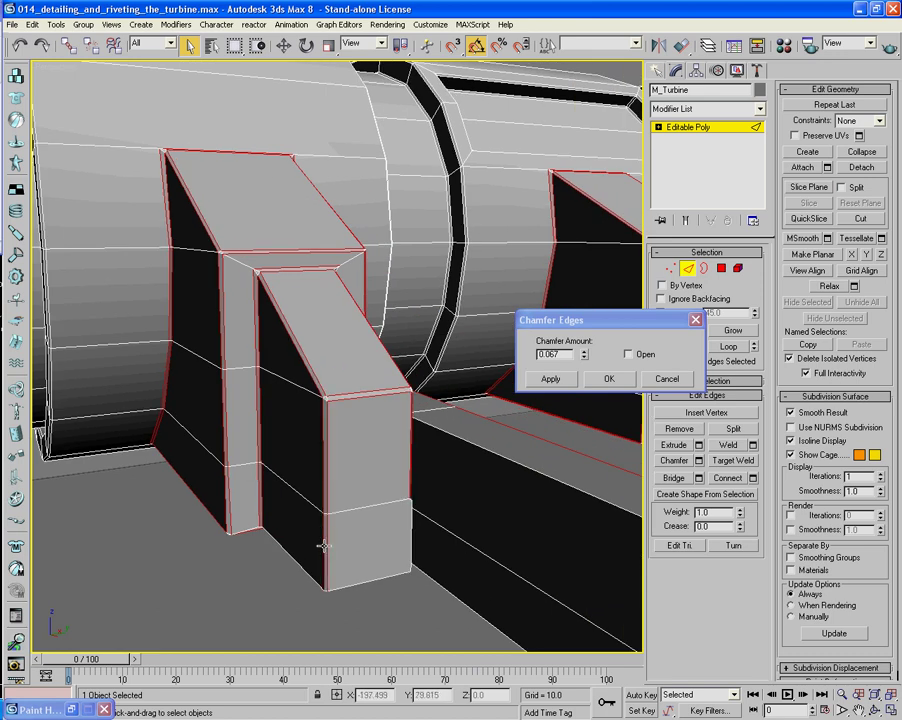
ctrl+click(368, 580)
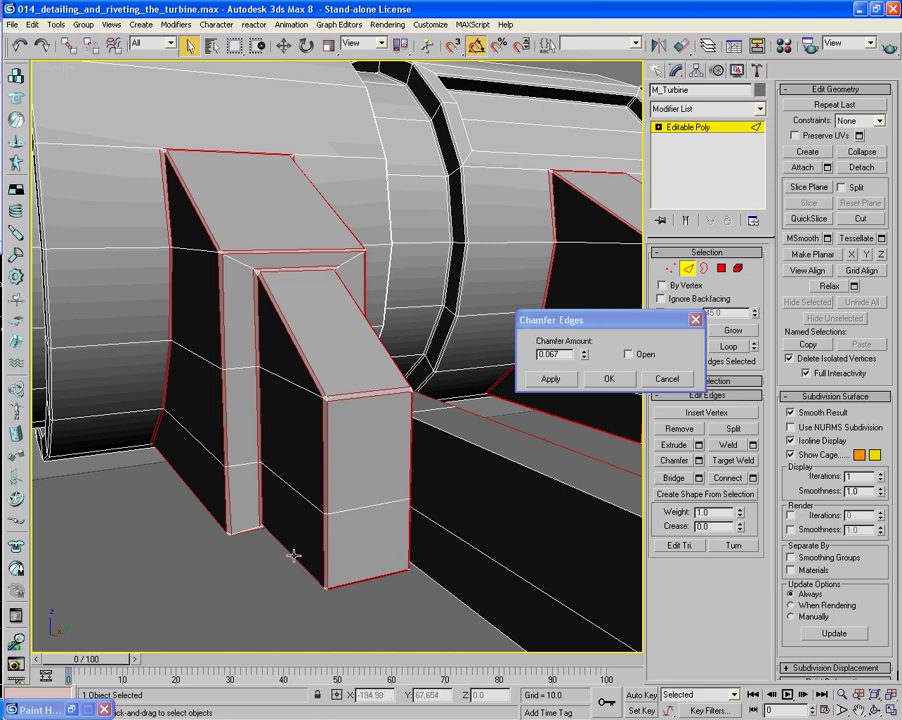
Add the edges of the raised panel's step between the second and first beams to the chamfer selection.
alt+middle_drag(290, 550, 362, 495)
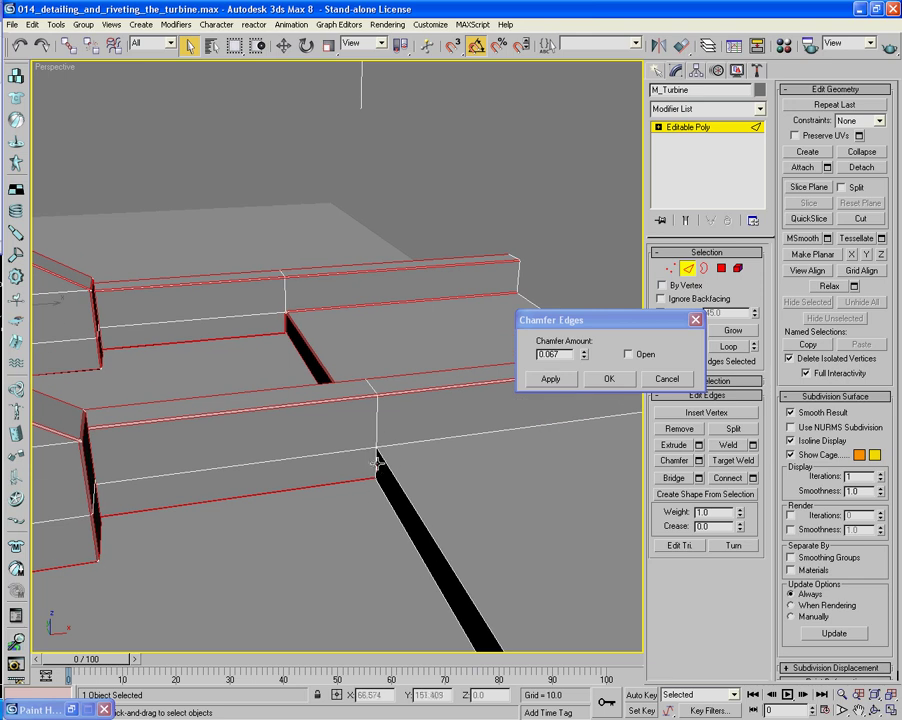
ctrl+click(396, 504)
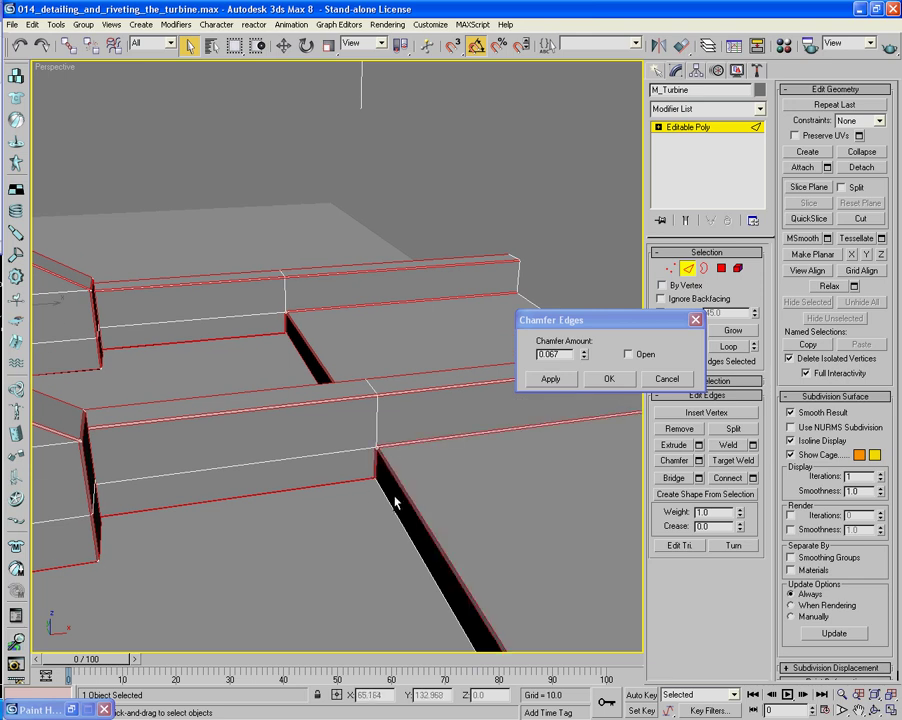
alt+middle_drag(410, 565, 70, 586)
alt+middle_drag(186, 557, 207, 549)
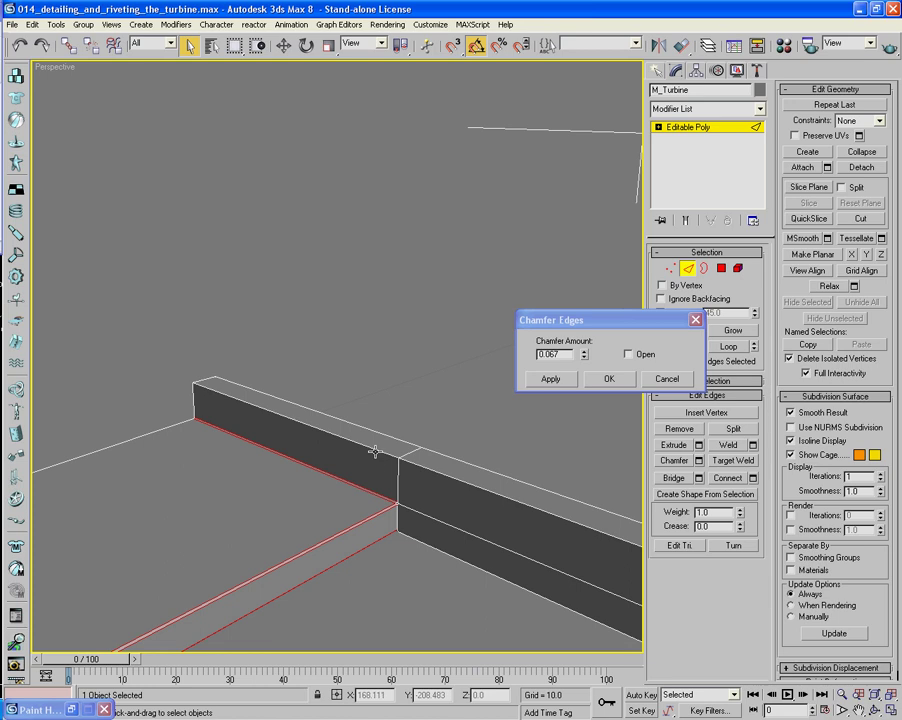
Add the first beam's long top edges, up to its bracket, to the chamfer selection.
ctrl+click(408, 443)
ctrl+click(444, 455)
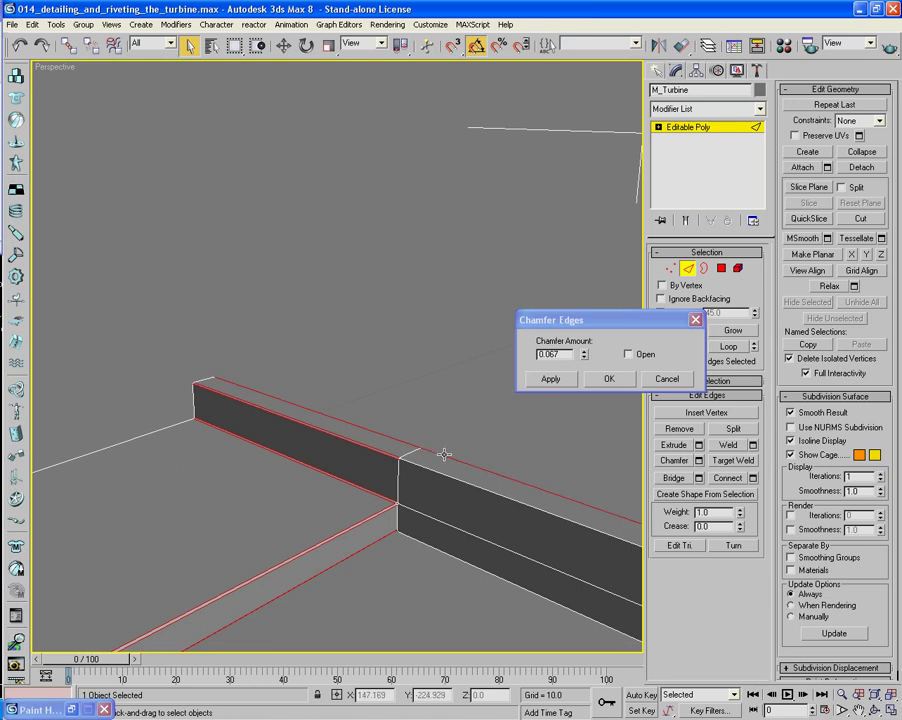
ctrl+click(455, 480)
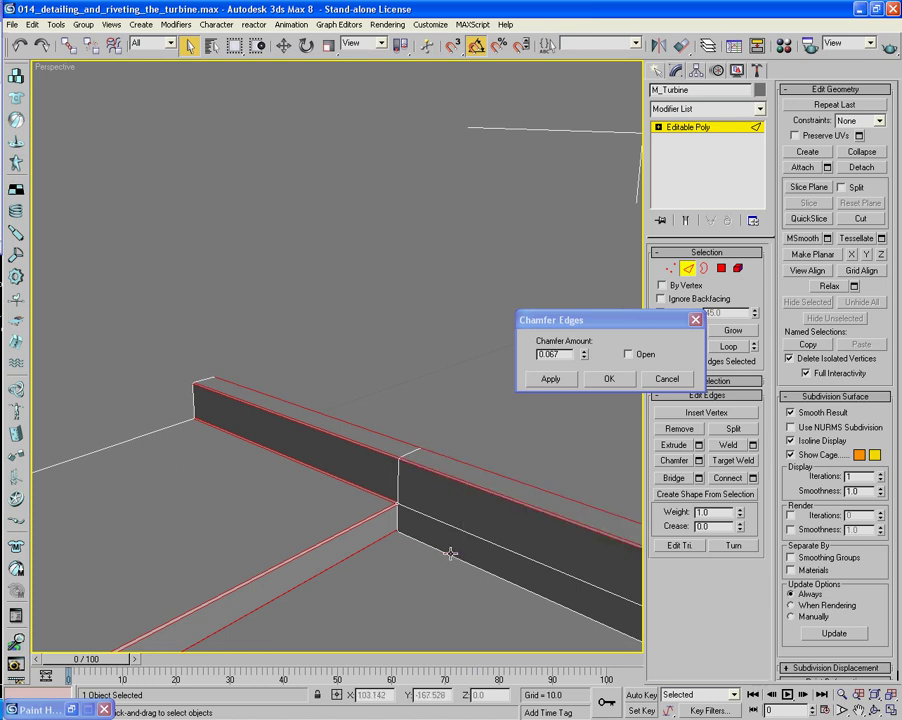
alt+middle_drag(447, 552, 356, 558)
ctrl+click(388, 512)
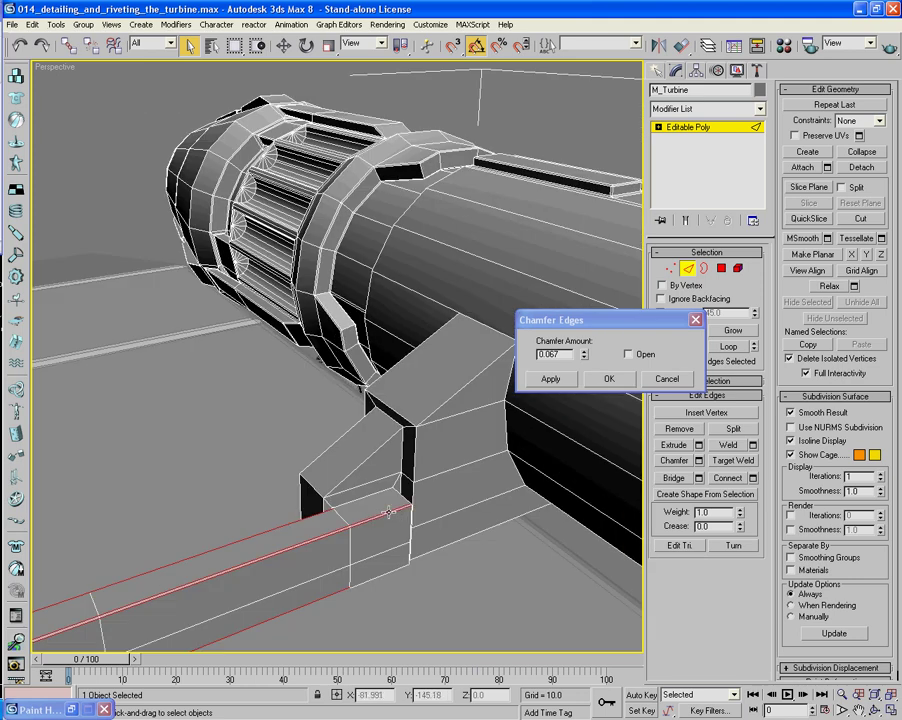
Add the slanted and vertical edges of the first bracket's front block to the chamfer selection, keeping the beam's far top edge selected.
ctrl+click(362, 464)
ctrl+click(338, 451)
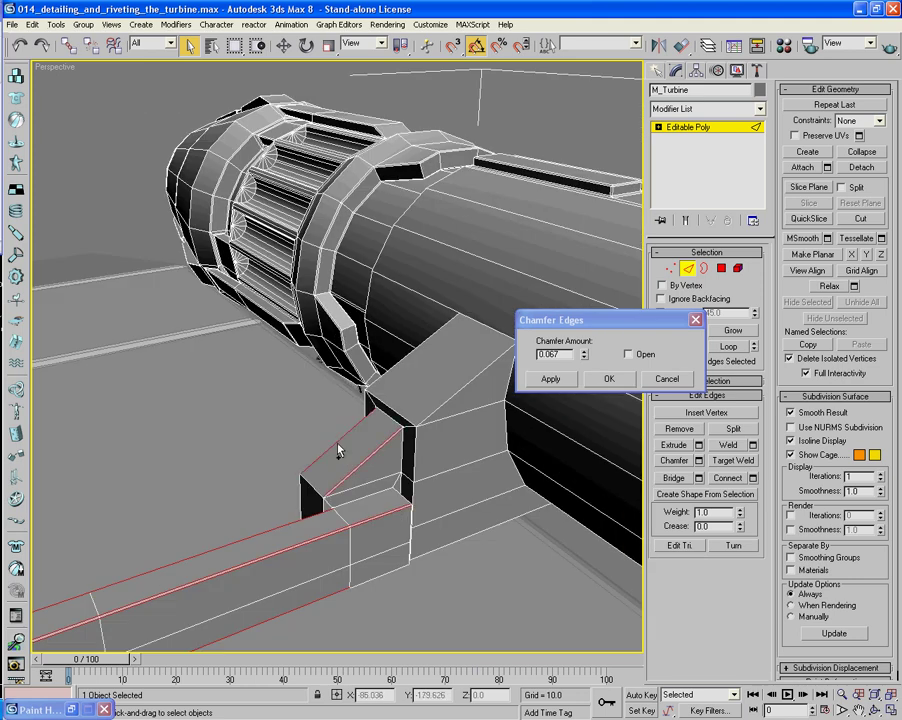
alt+click(317, 509)
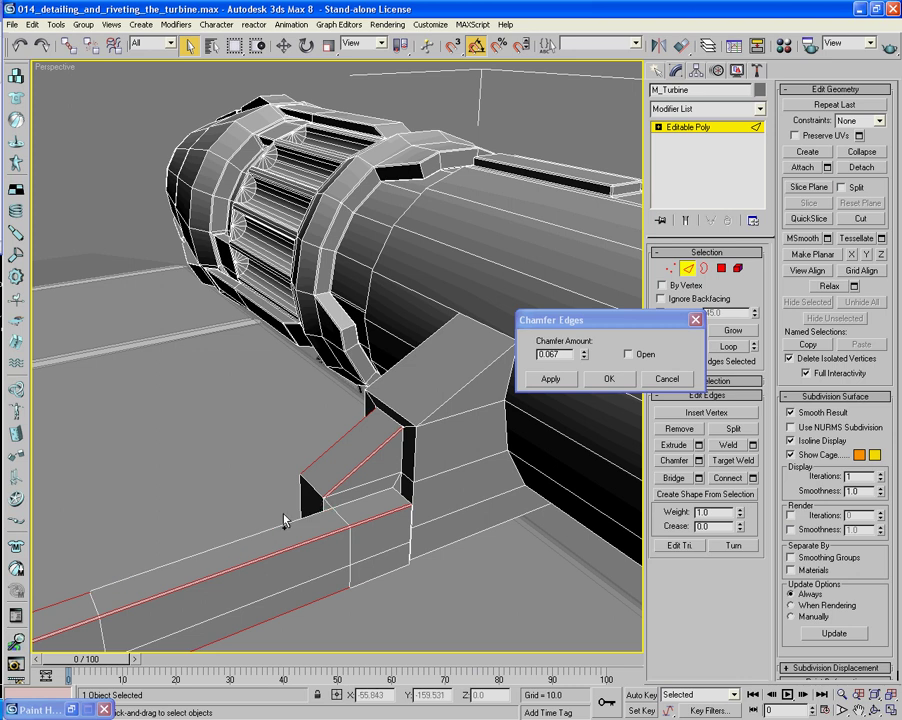
ctrl+click(268, 527)
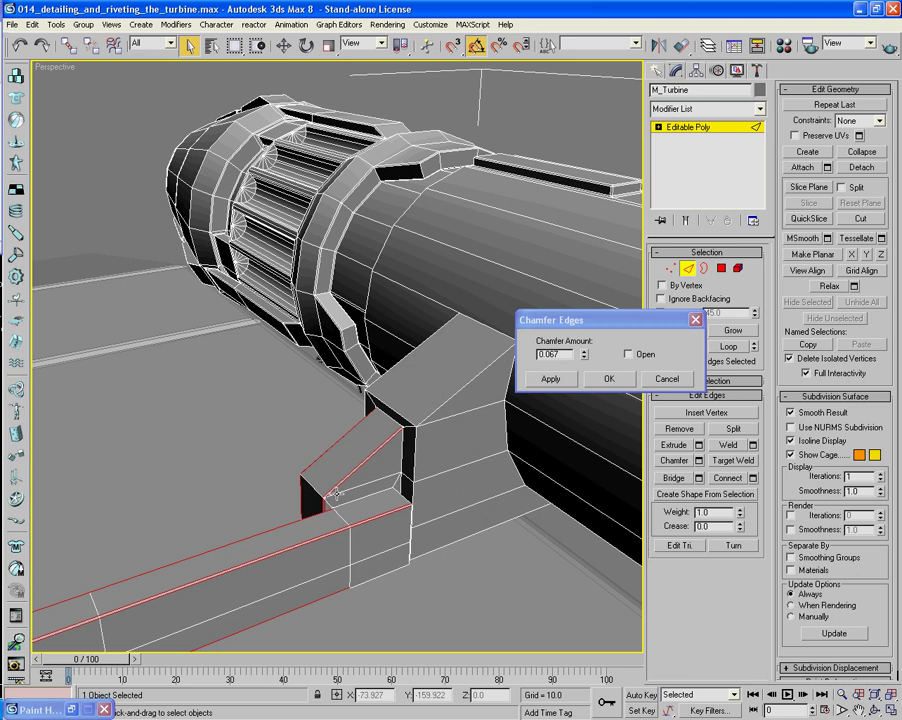
Add the remaining far-side vertical and upper horizontal edges of the first bracket's front block to the chamfer selection.
alt+middle_drag(300, 503, 368, 499)
ctrl+click(380, 531)
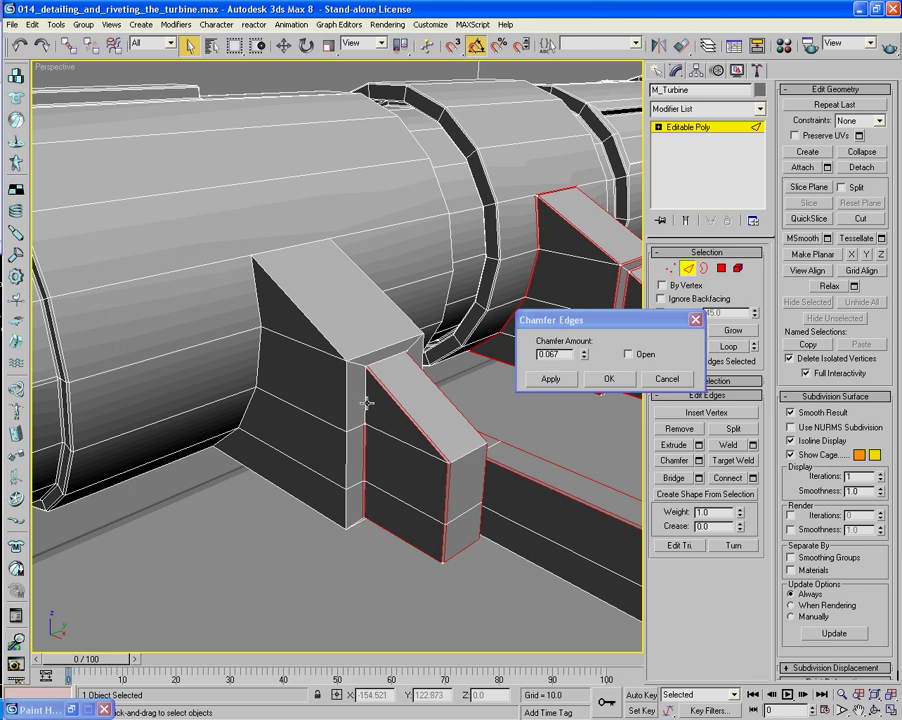
alt+middle_drag(450, 368, 407, 476)
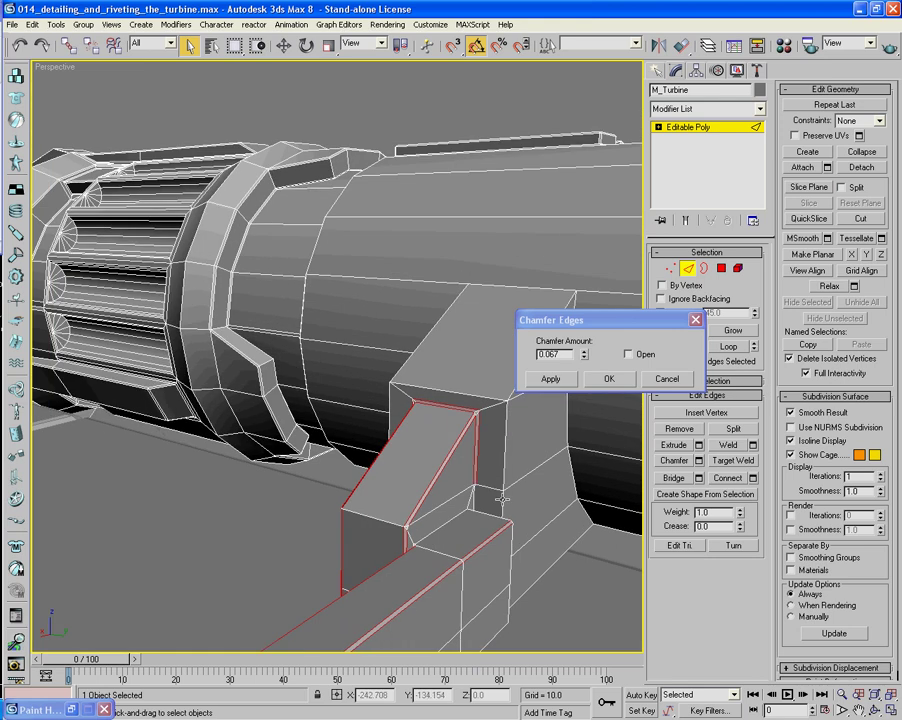
Add the two front vertical edges and the front top edge of the first bracket's main block to the chamfer selection.
scroll(460, 465, up, 5)
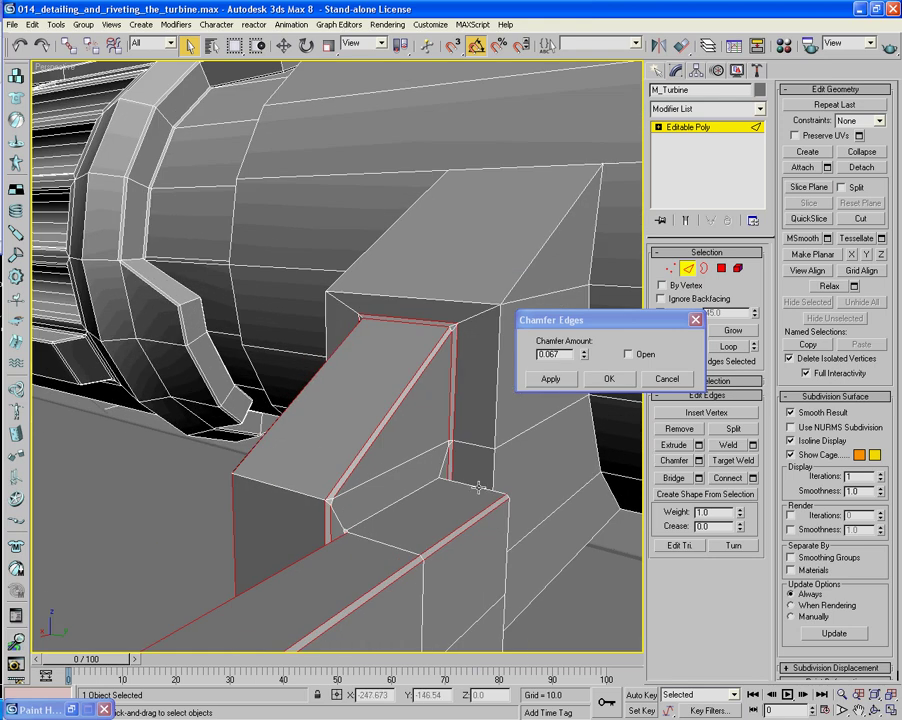
ctrl+click(493, 461)
ctrl+click(495, 433)
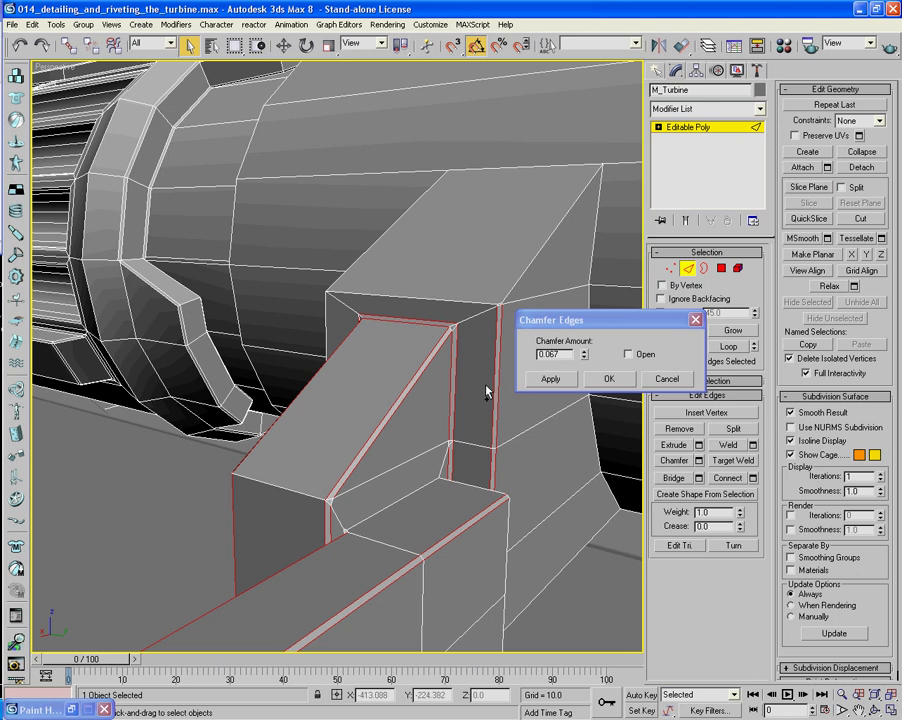
ctrl+click(437, 300)
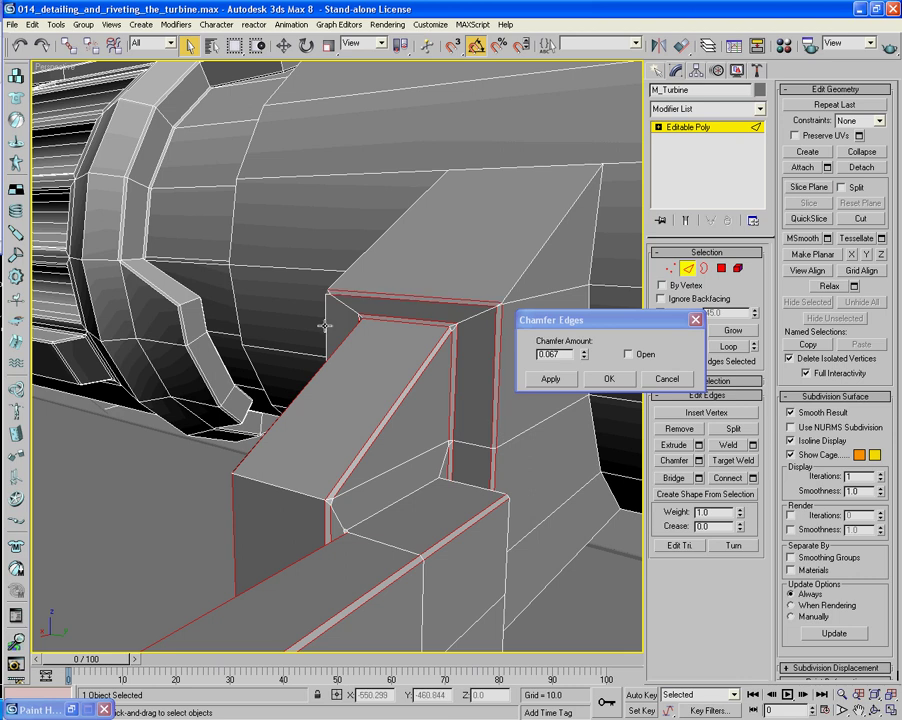
alt+middle_drag(325, 325, 376, 338)
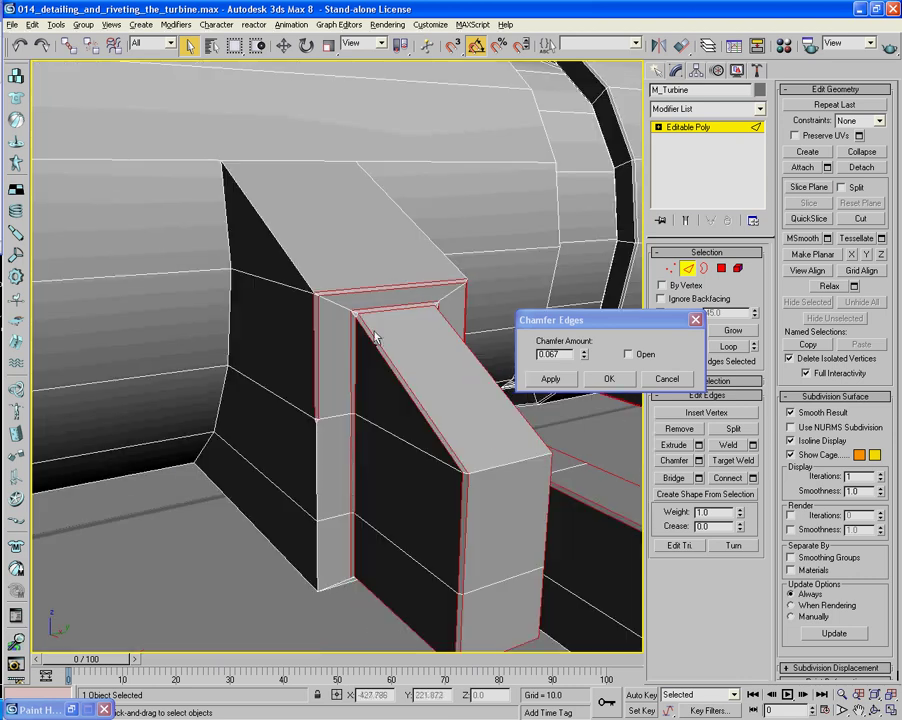
ctrl+click(314, 481)
ctrl+click(318, 559)
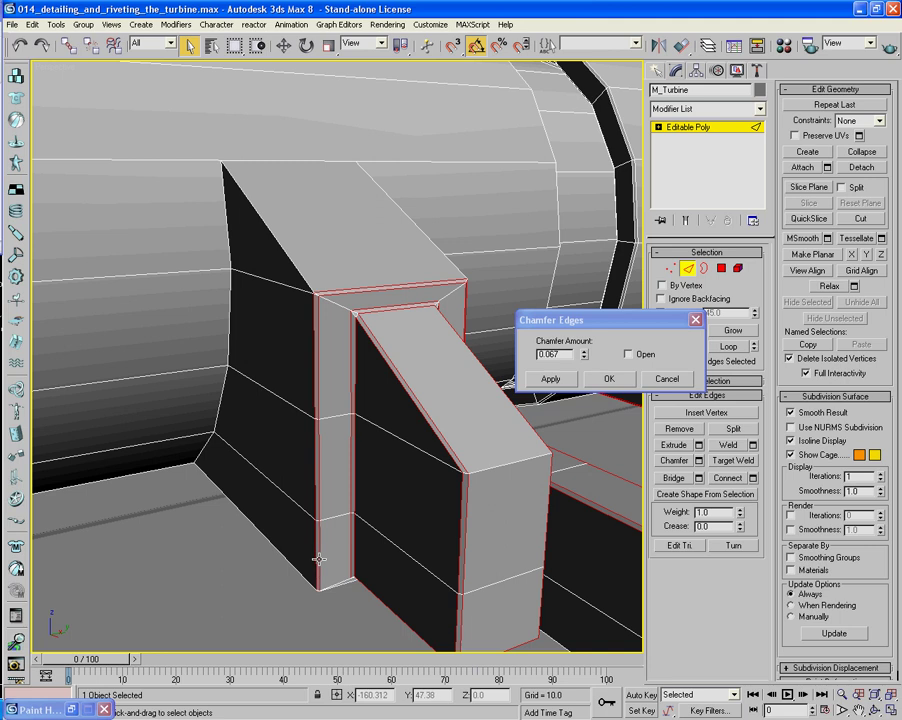
Add the first bracket's outer-side bottom, turbine-joint and slanted edges, plus its top joint edge, to the chamfer selection.
ctrl+click(282, 554)
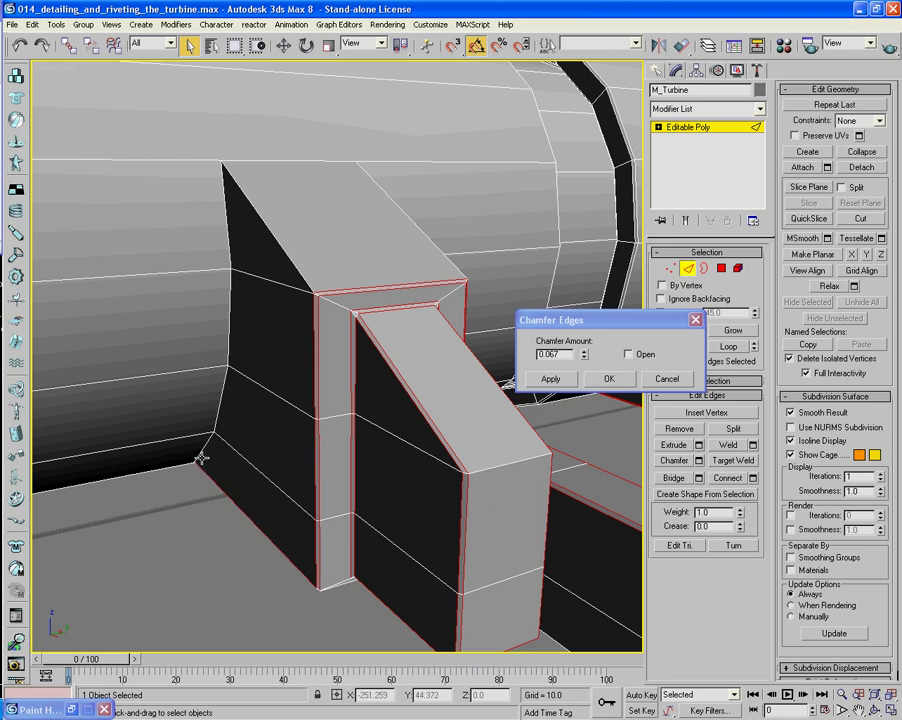
ctrl+click(219, 402)
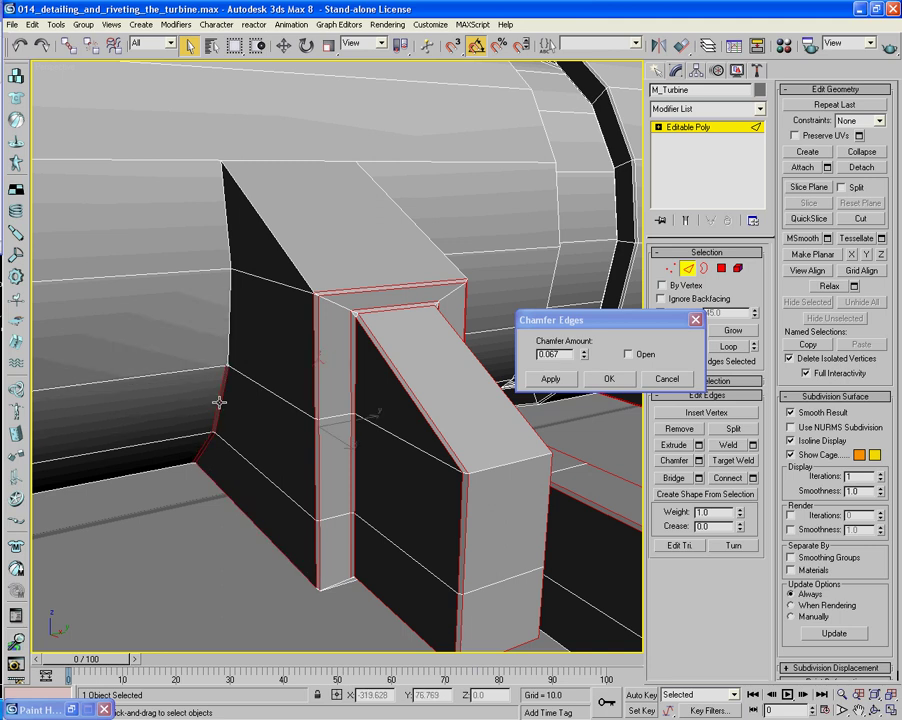
ctrl+click(229, 339)
ctrl+click(228, 242)
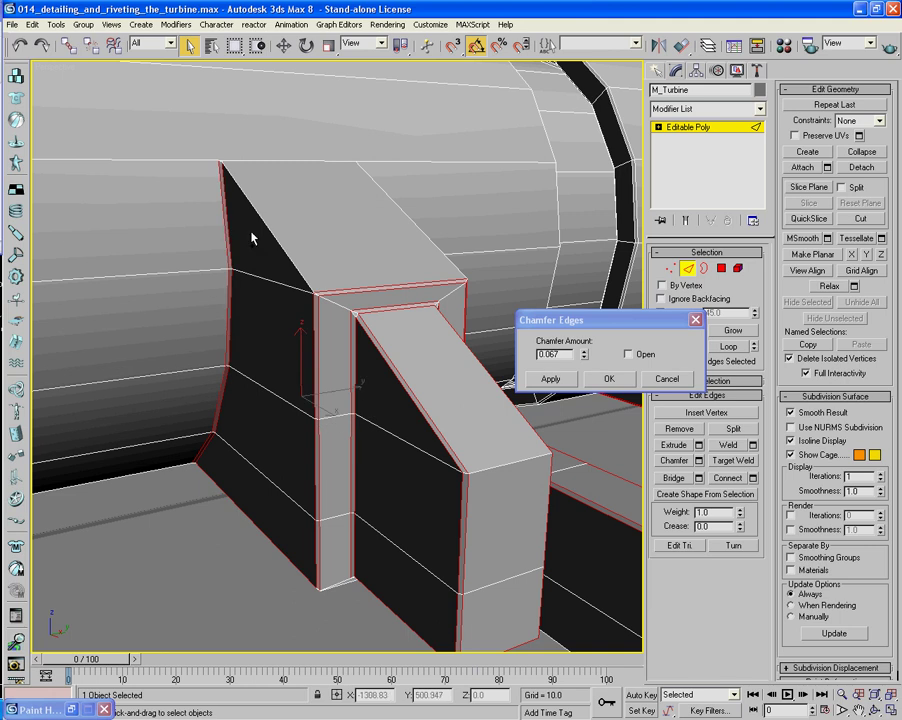
ctrl+click(262, 219)
ctrl+click(289, 161)
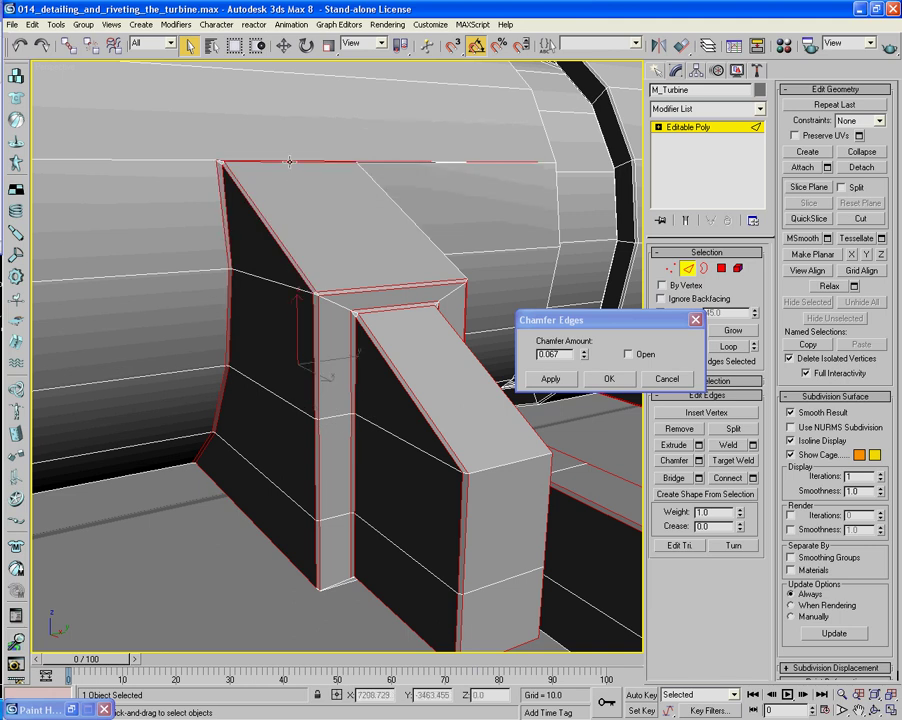
Add the first bracket's underside joint edge and the lower joint edges on its beam side to the chamfer selection.
alt+middle_drag(289, 387, 257, 490)
ctrl+click(245, 527)
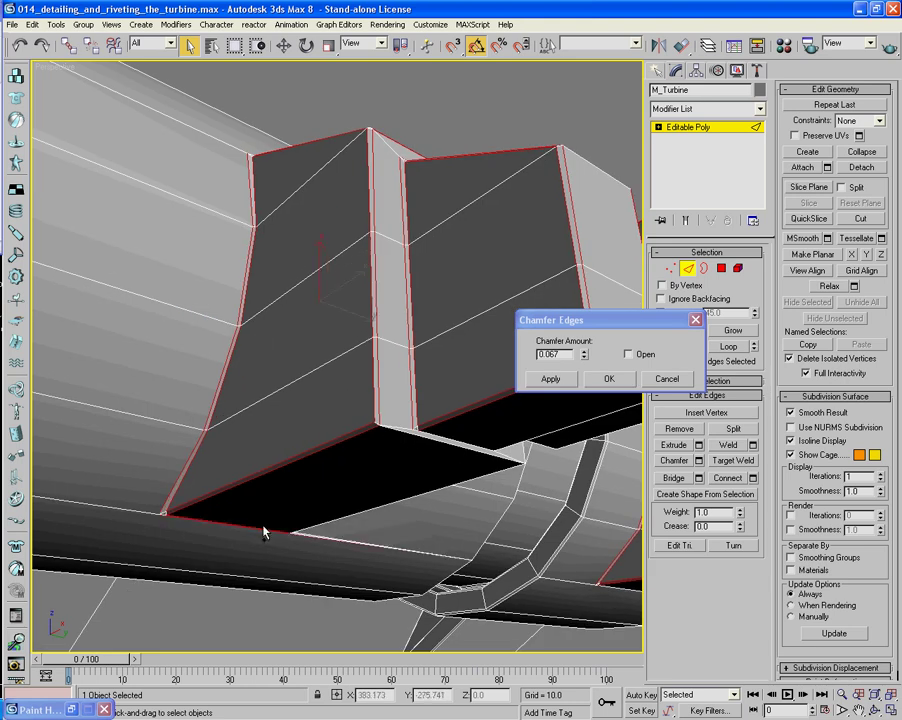
alt+middle_drag(358, 523, 150, 530)
alt+middle_drag(438, 499, 195, 555)
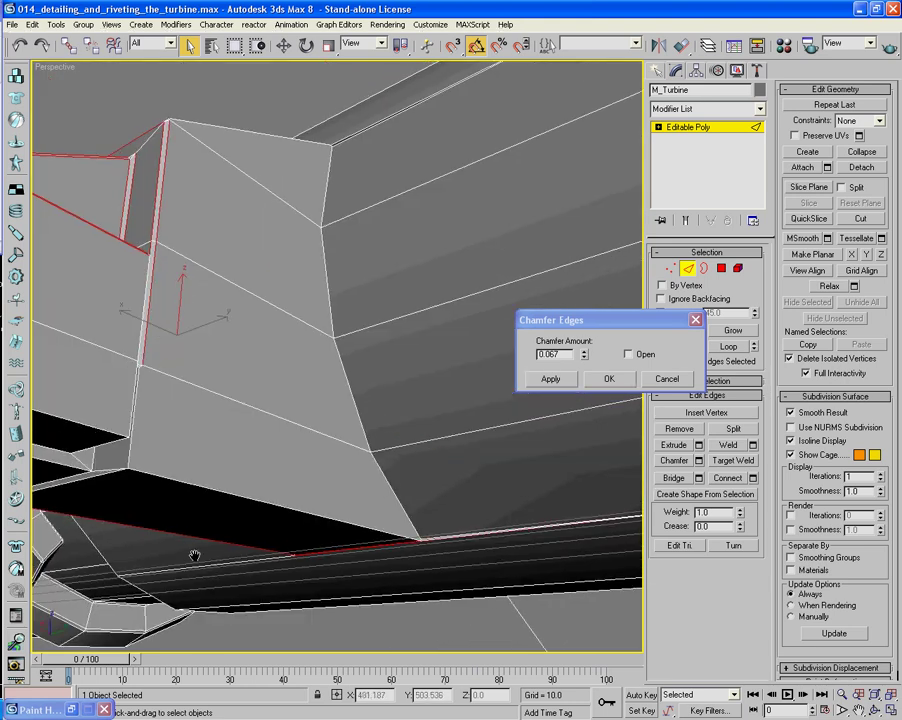
ctrl+click(378, 484)
ctrl+click(349, 409)
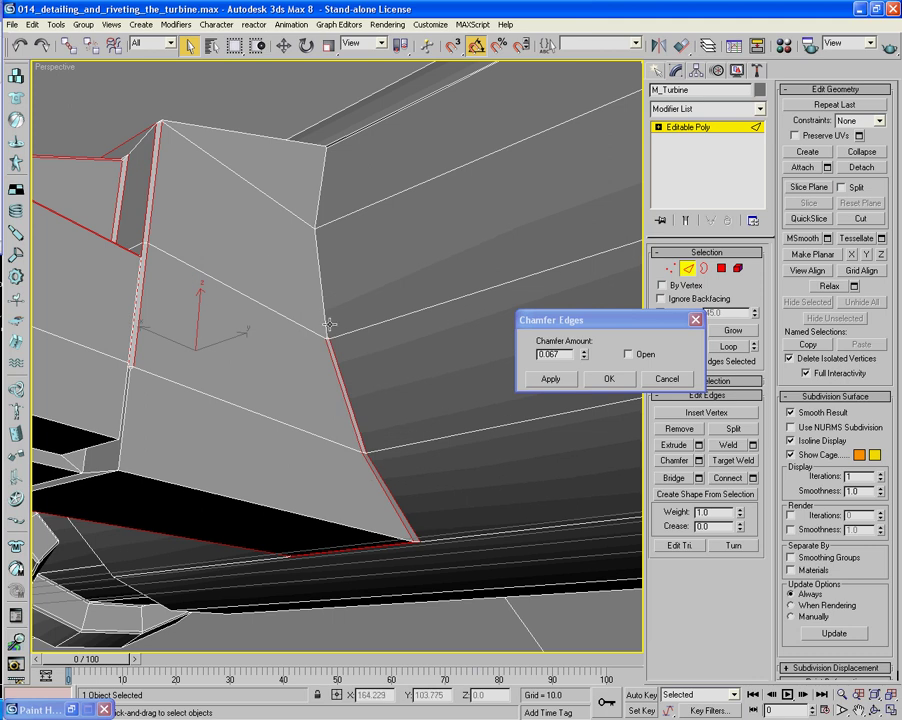
Add the beam-side lower front, bottom, upper joint and slanted edges of the first bracket to the chamfer selection.
ctrl+click(127, 445)
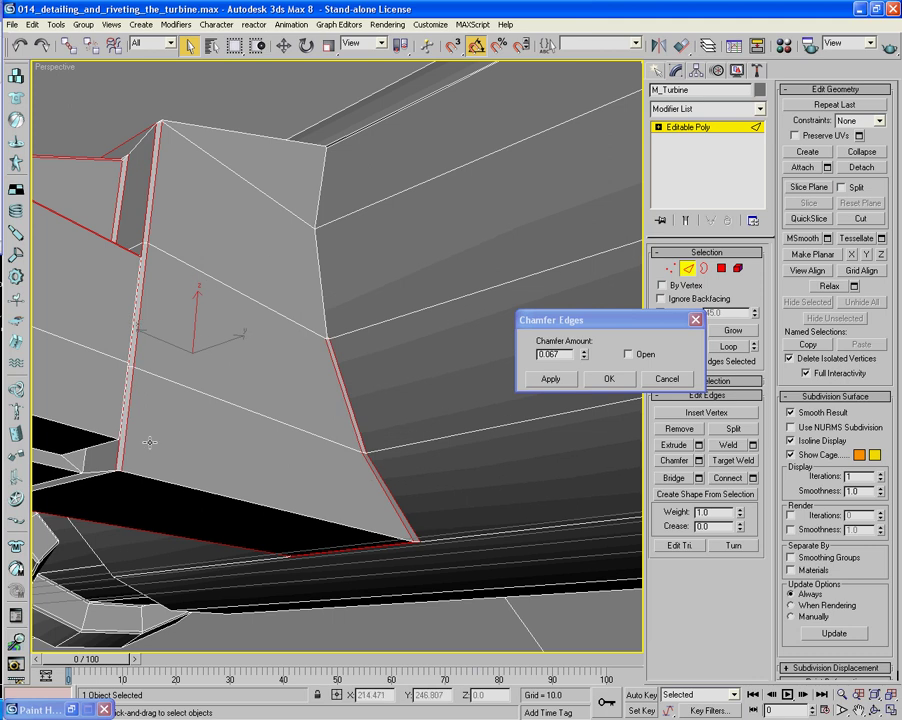
ctrl+click(155, 481)
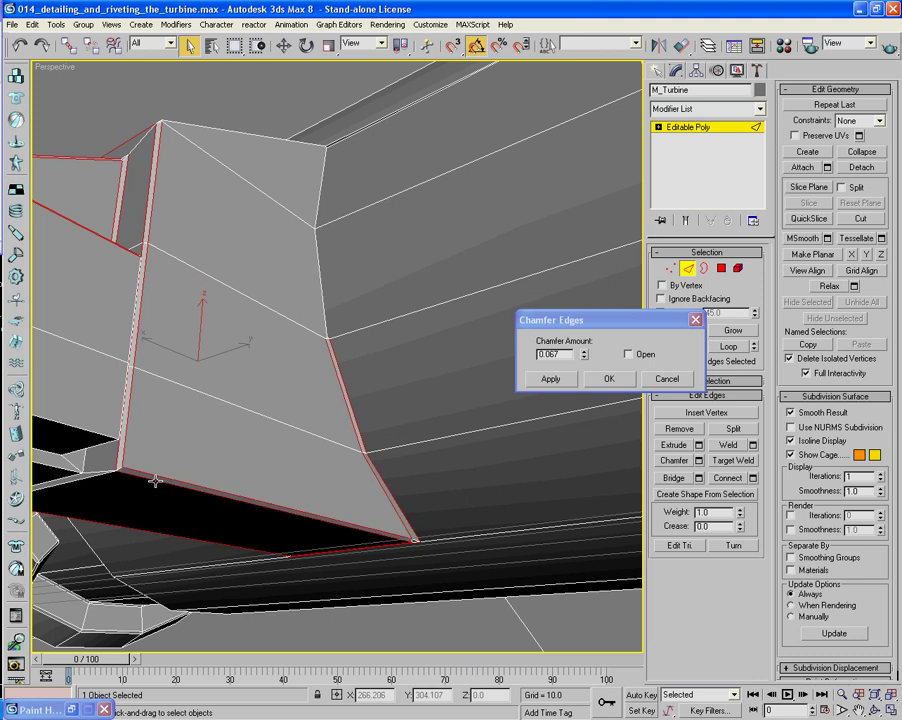
ctrl+click(323, 289)
ctrl+click(318, 208)
alt+middle_drag(318, 205, 311, 372)
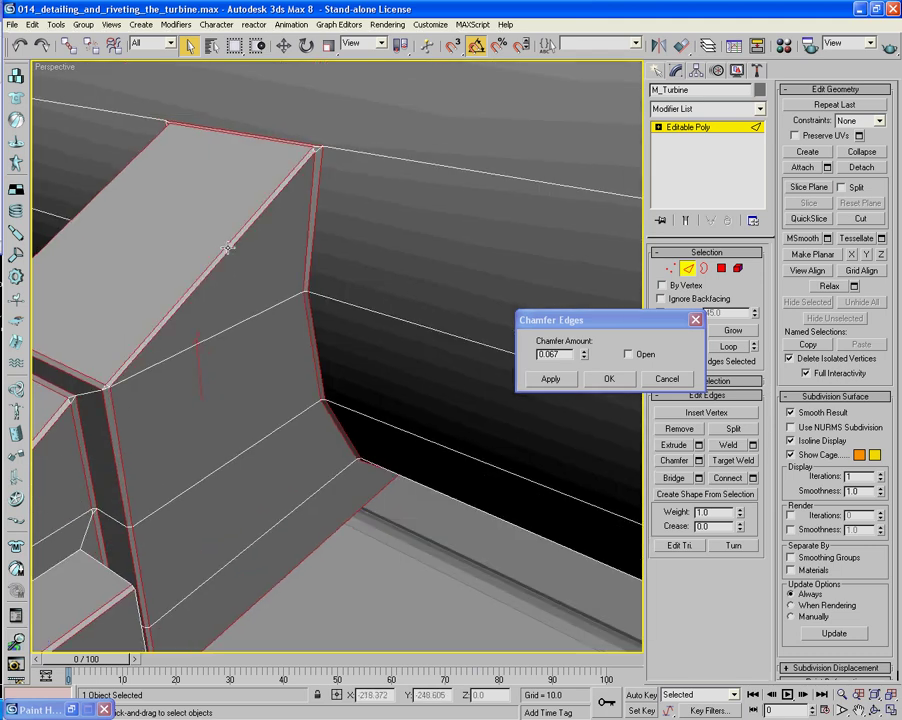
Chamfer all selected bracket, beam and panel edges by 0.067 and leave edge editing.
scroll(230, 251, down, 4)
alt+middle_drag(226, 288, 255, 328)
scroll(346, 274, down, 3)
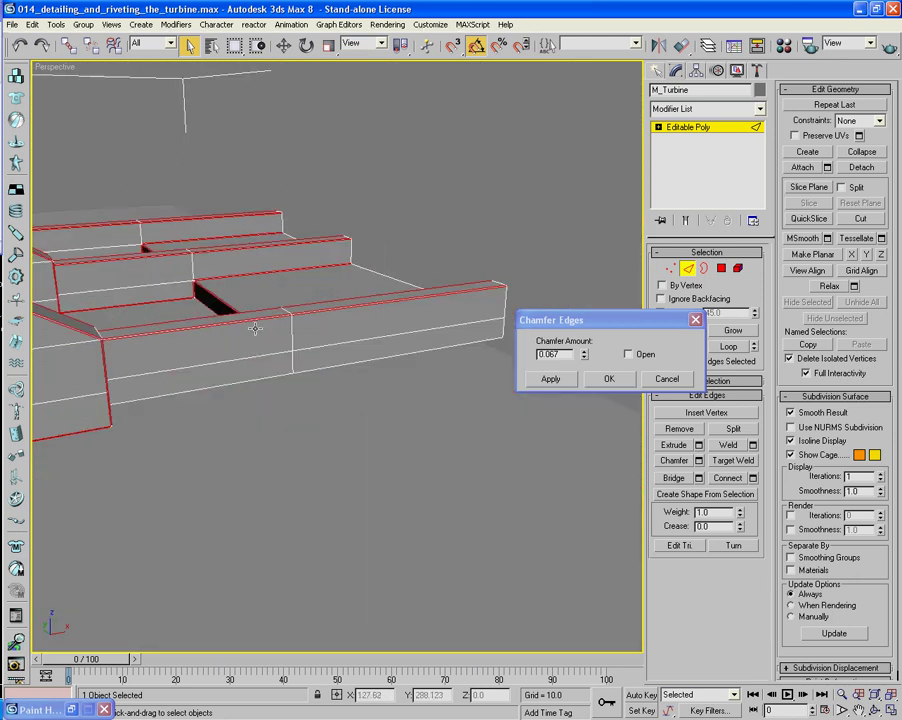
alt+middle_drag(251, 381, 494, 411)
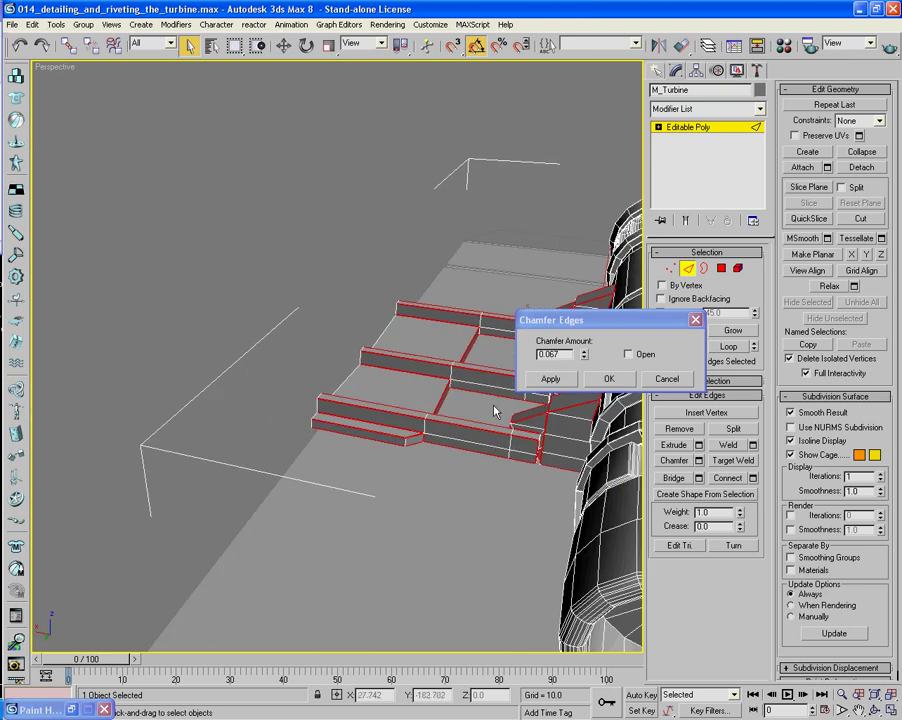
click(609, 379)
click(687, 269)
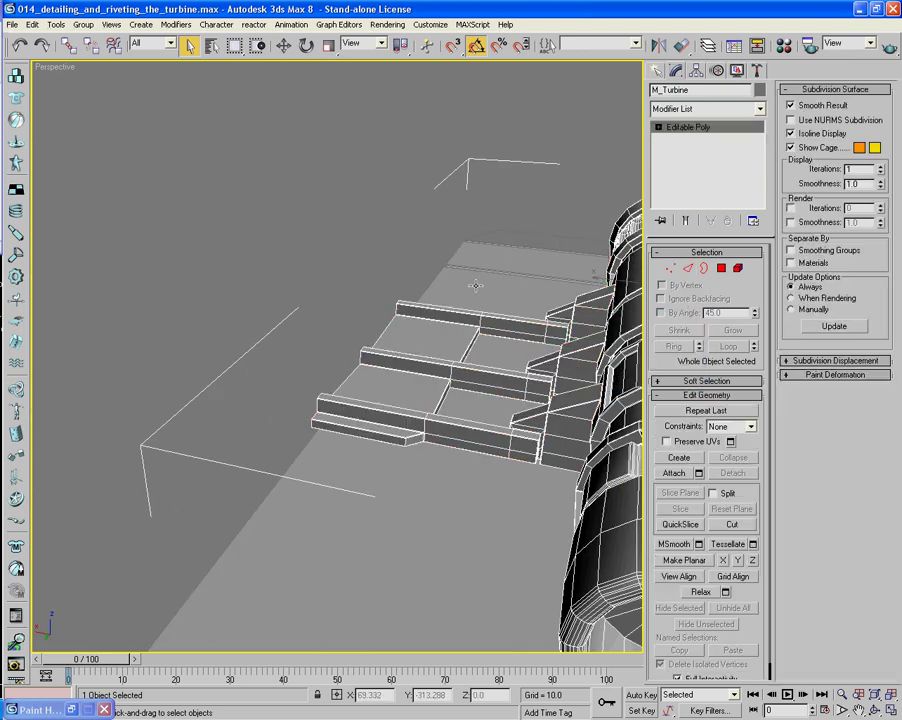
Unhide all objects in the scene and clear the selection.
alt+middle_drag(455, 286, 367, 328)
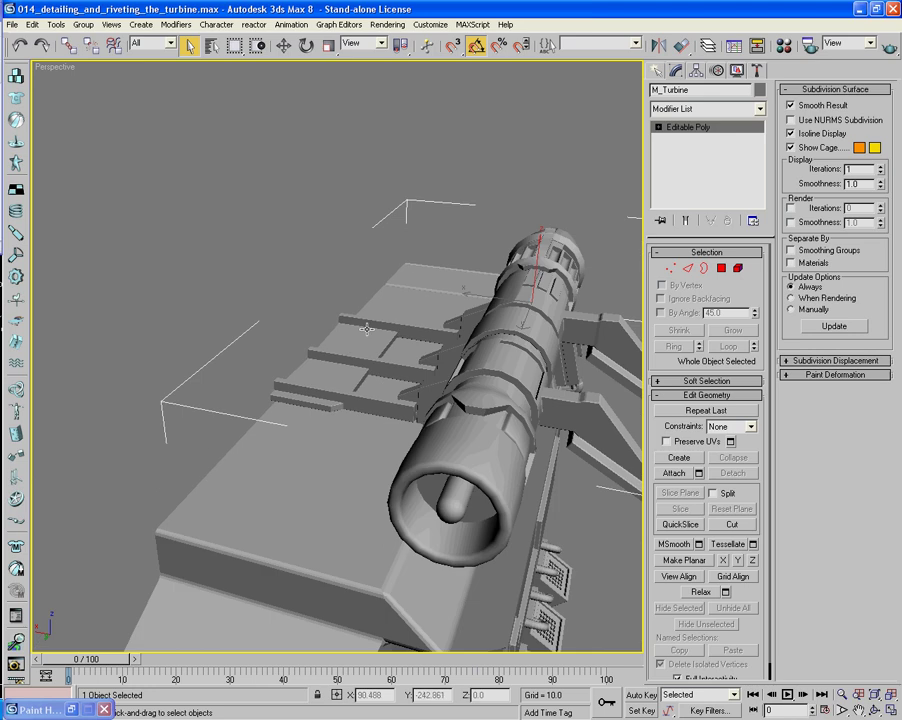
alt+middle_drag(394, 374, 380, 400)
scroll(385, 391, down, 5)
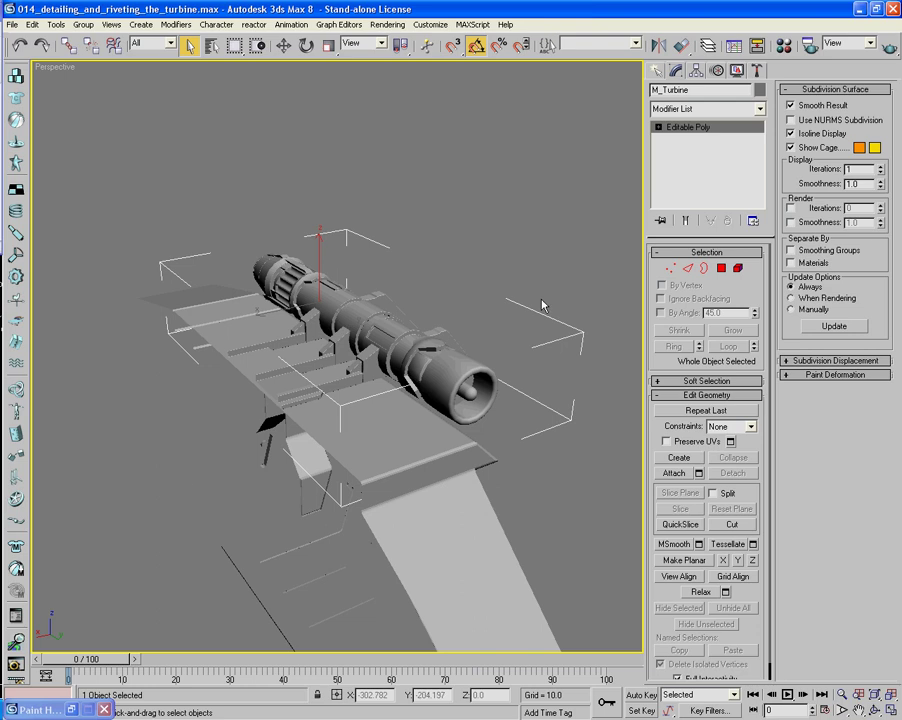
right_click(514, 168)
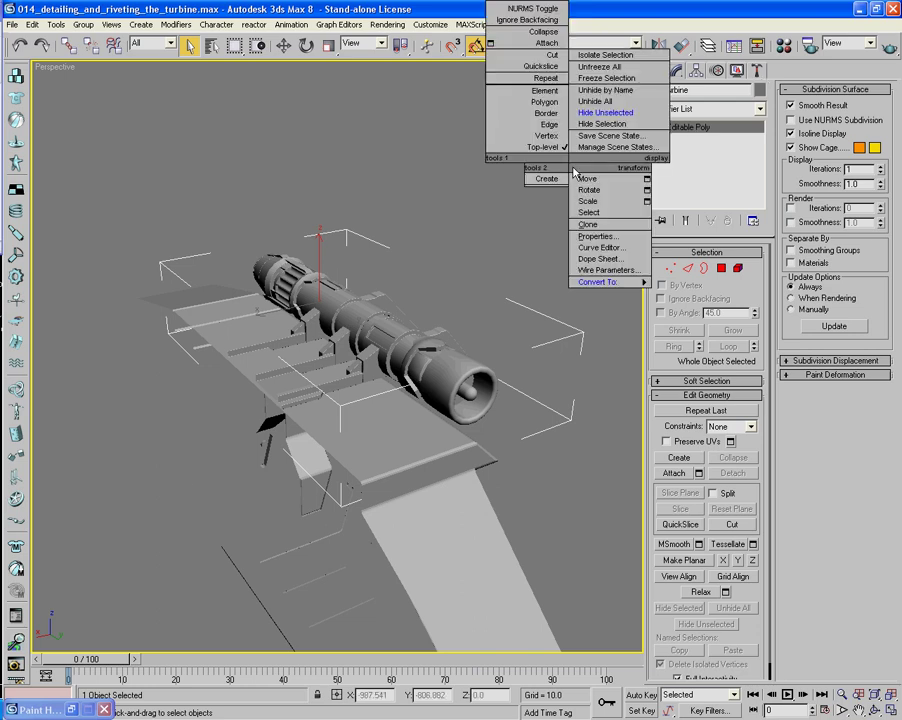
click(600, 88)
click(410, 216)
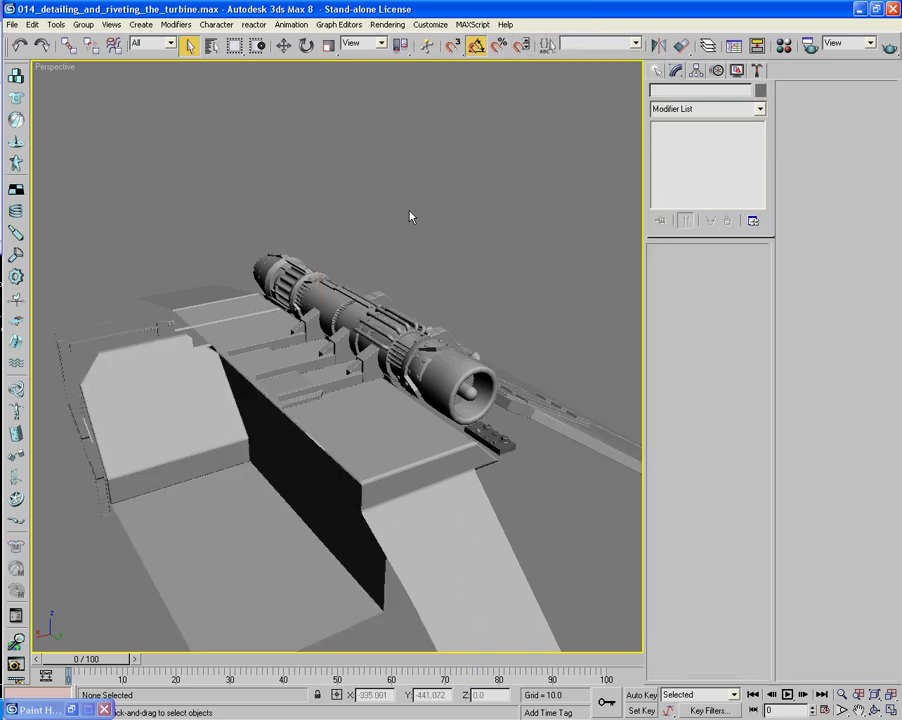
Hide everything except the M_Turbine body and the rivettable group beside it.
click(319, 380)
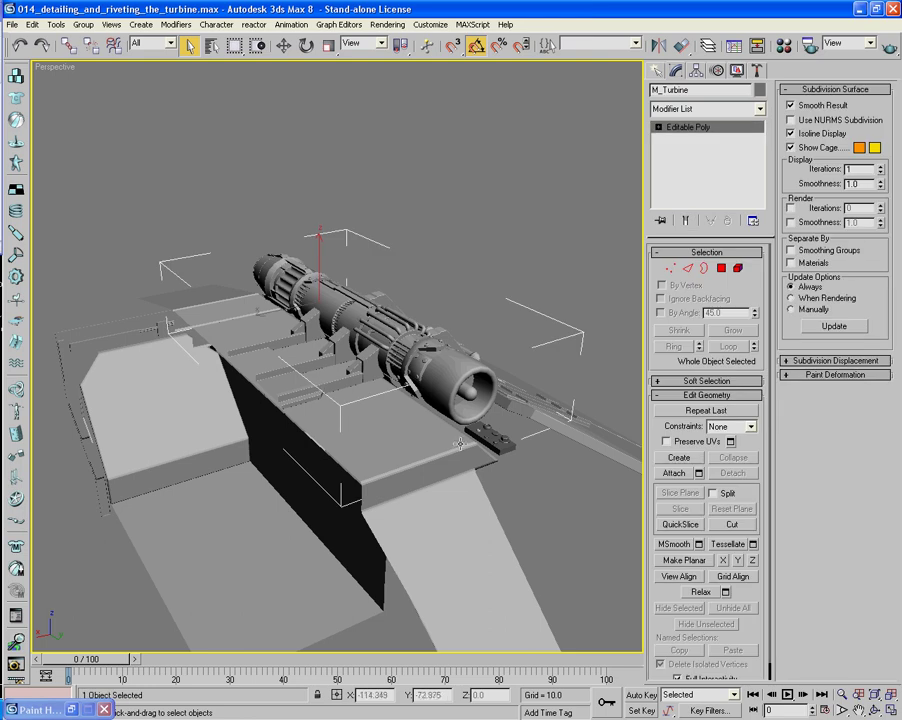
ctrl+click(501, 440)
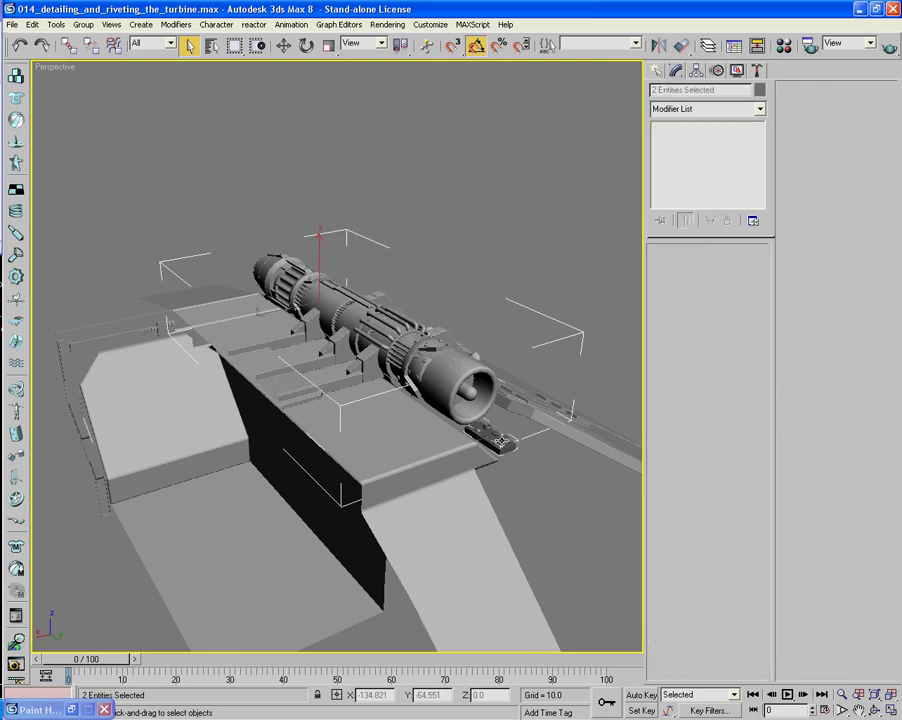
right_click(500, 439)
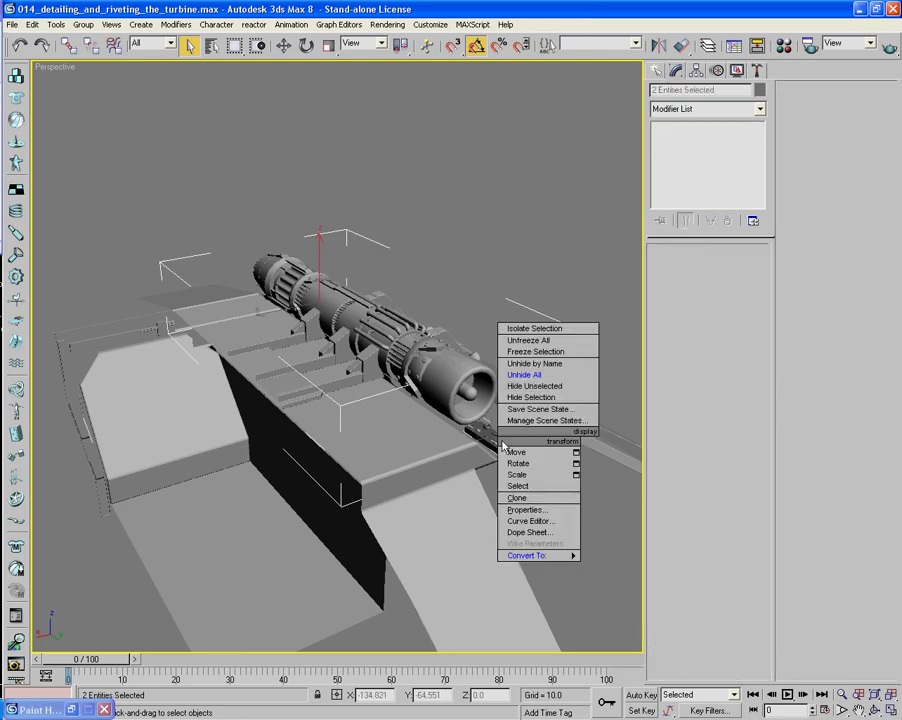
click(540, 387)
Ungroup the rivettable group into separate rivet objects and clear the selection.
click(404, 349)
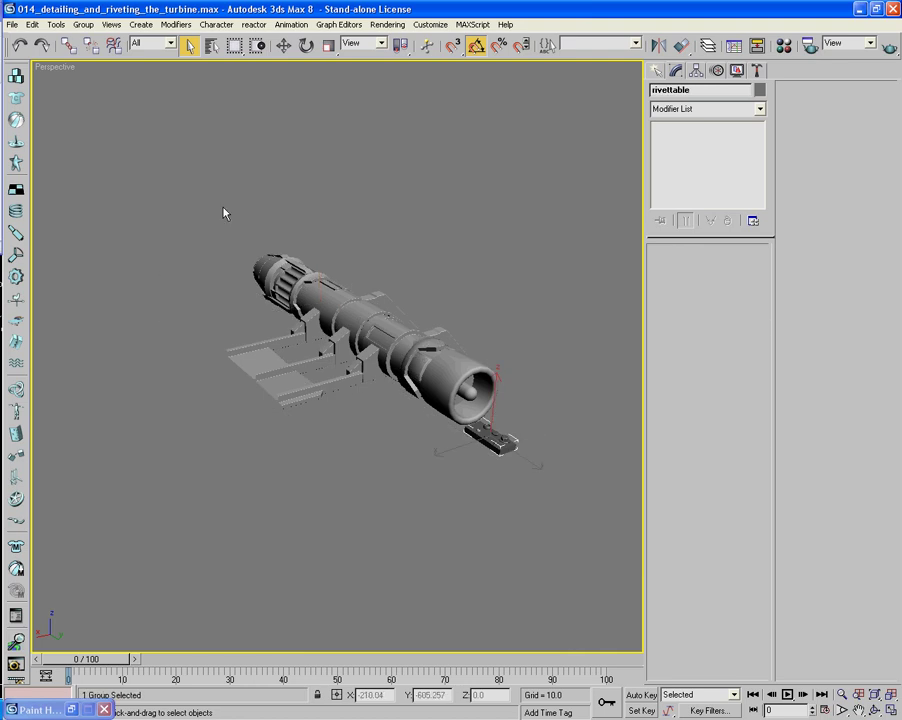
click(83, 24)
click(100, 55)
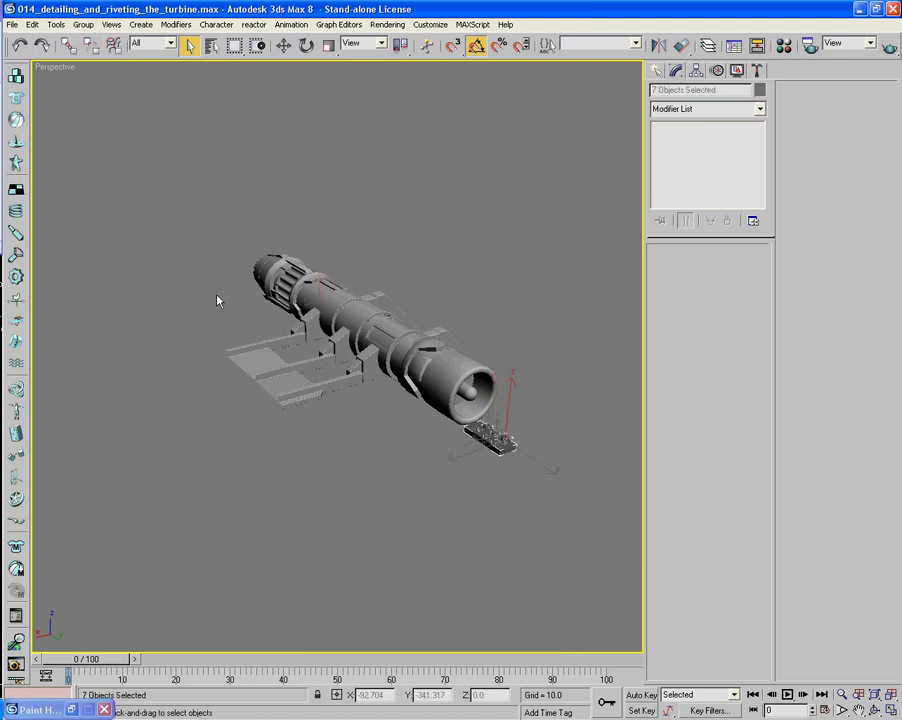
click(307, 508)
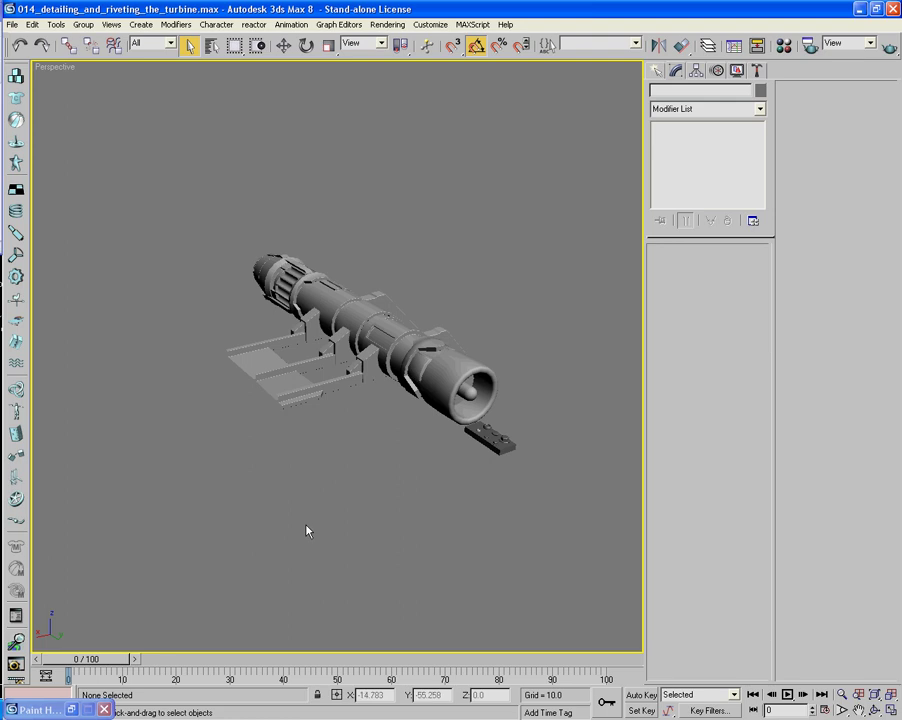
Restore the Paint Hair Floater and select the M_Turbine body, with the rivet plate brought into view.
click(72, 710)
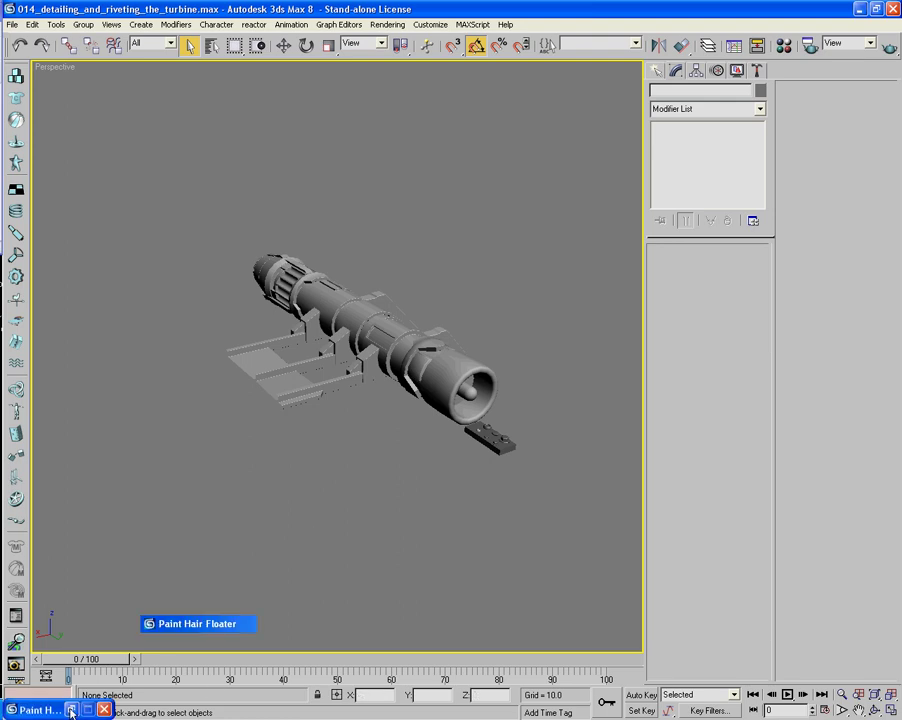
middle_drag(504, 476, 474, 472)
scroll(427, 475, up, 5)
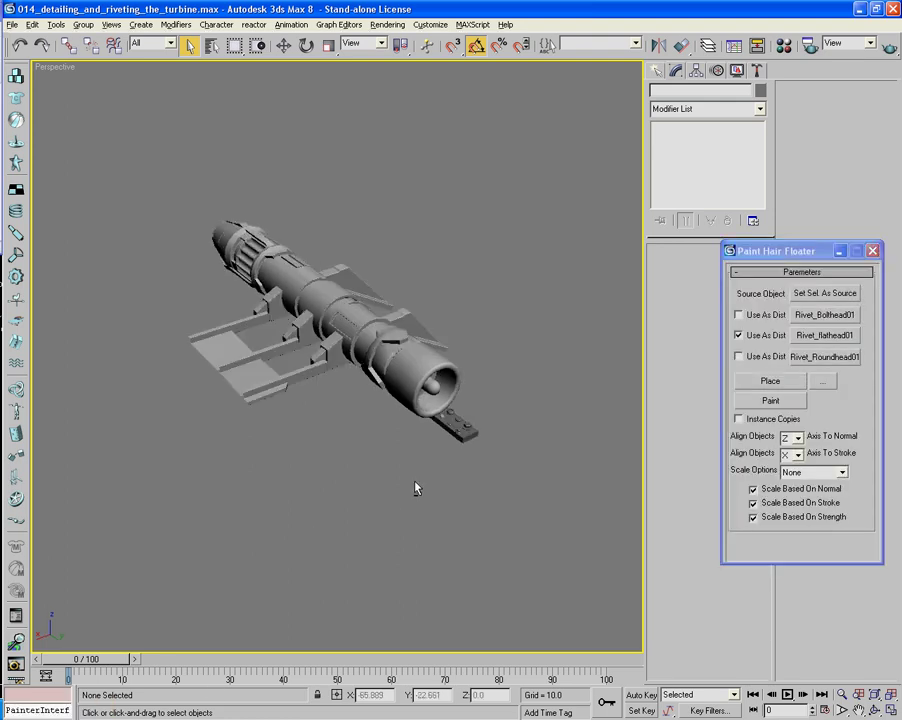
scroll(418, 503, up, 2)
alt+middle_drag(502, 559, 450, 525)
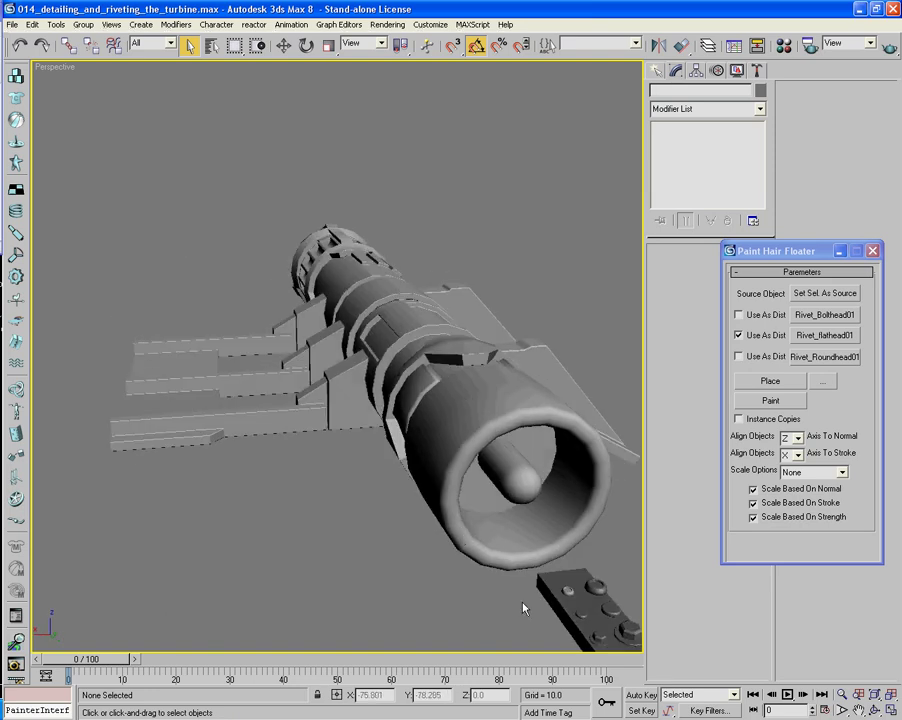
middle_drag(523, 606, 463, 480)
alt+middle_drag(463, 546, 463, 550)
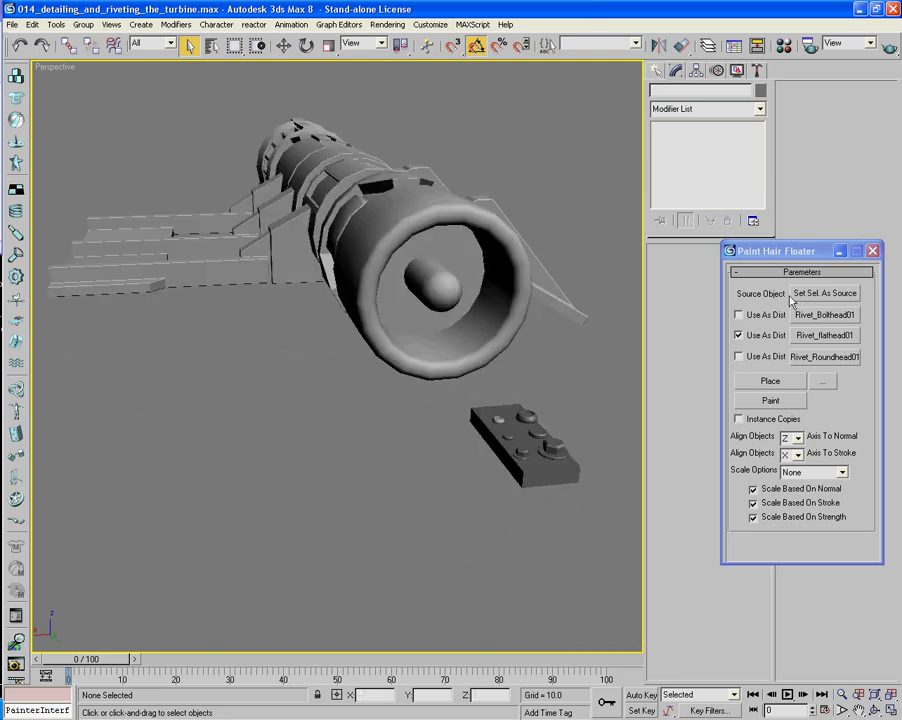
click(183, 265)
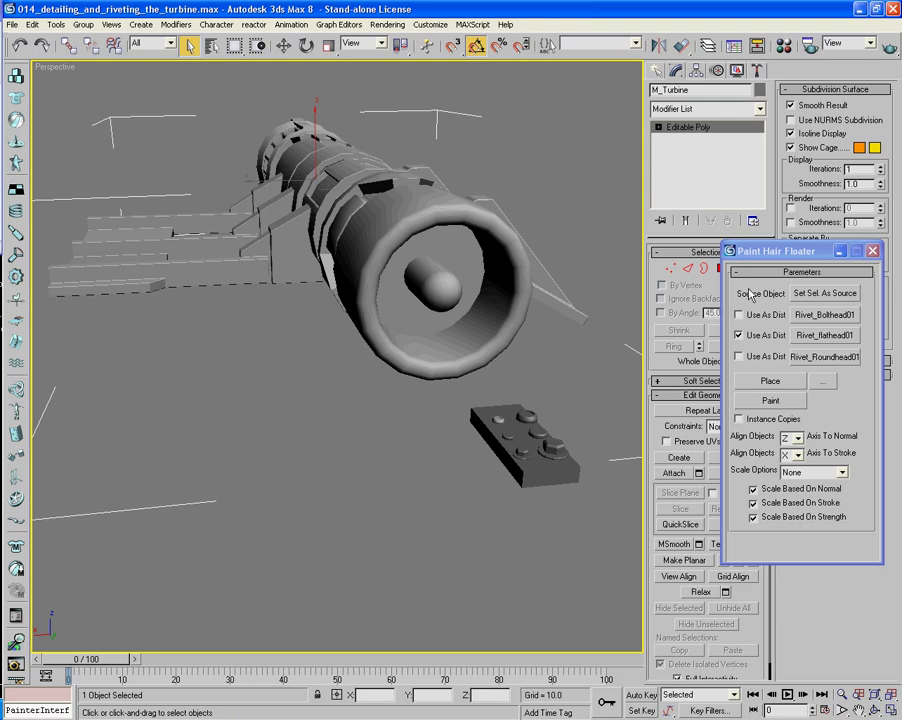
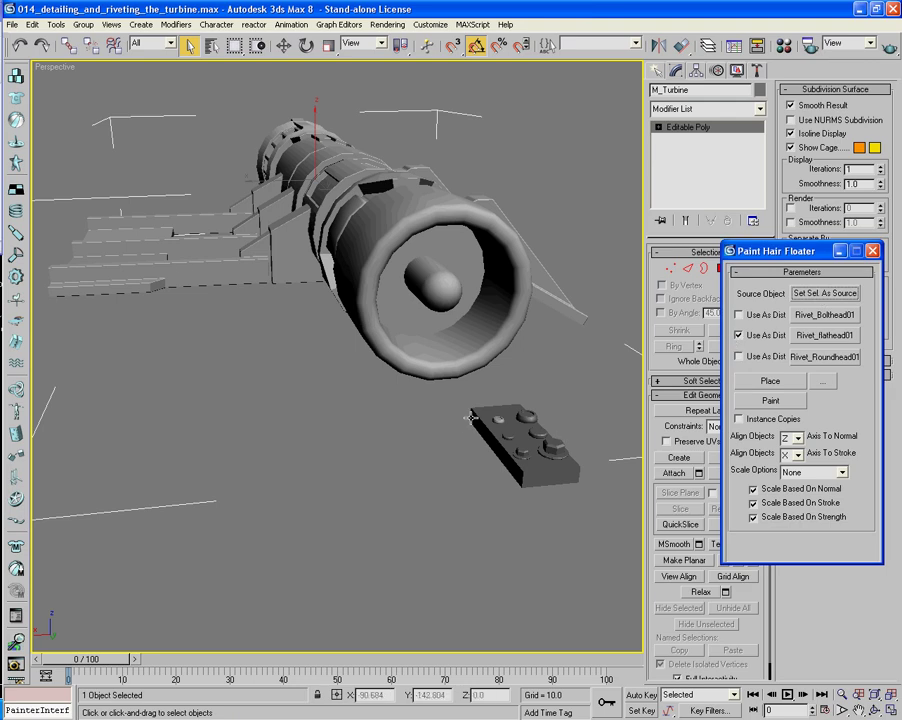
Turn on placing in the Paint Hair Floater and try a flathead rivet at the near beam's bracket end, undoing the placement.
alt+middle_drag(268, 350, 341, 399)
scroll(341, 399, up, 4)
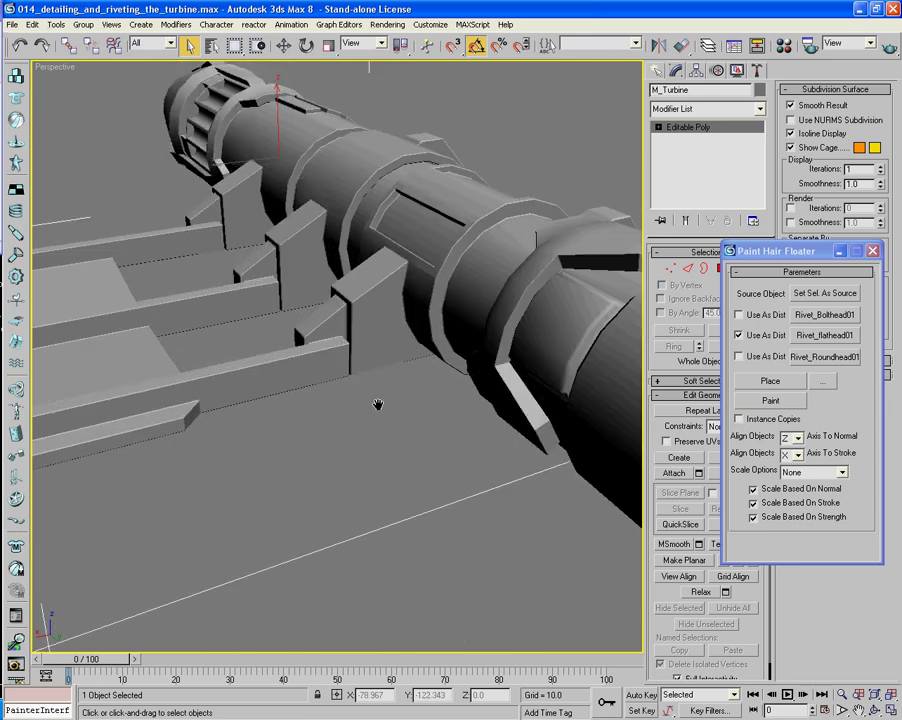
click(825, 316)
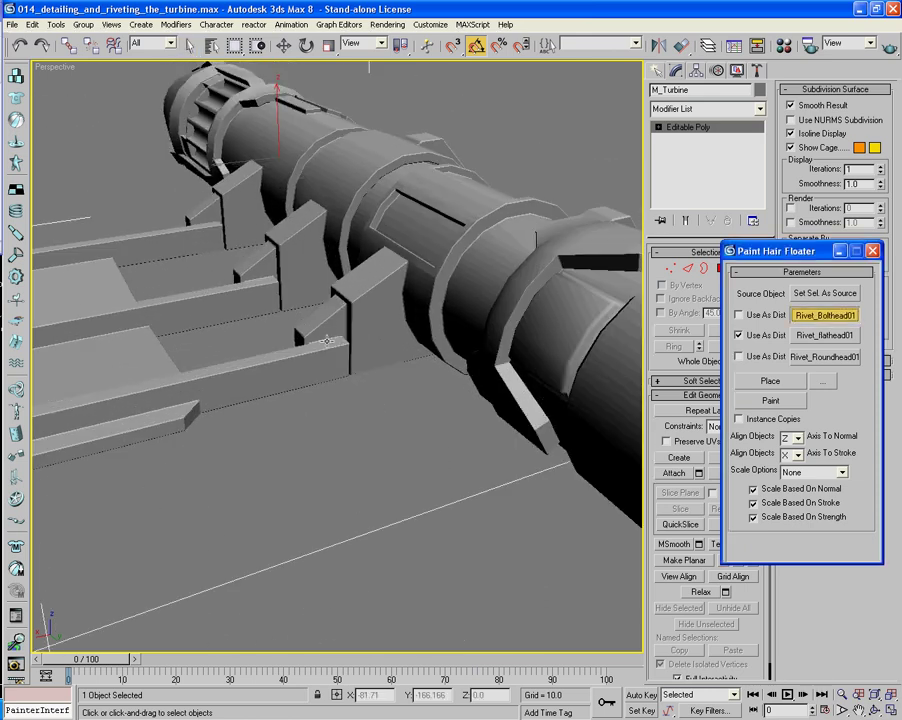
click(770, 381)
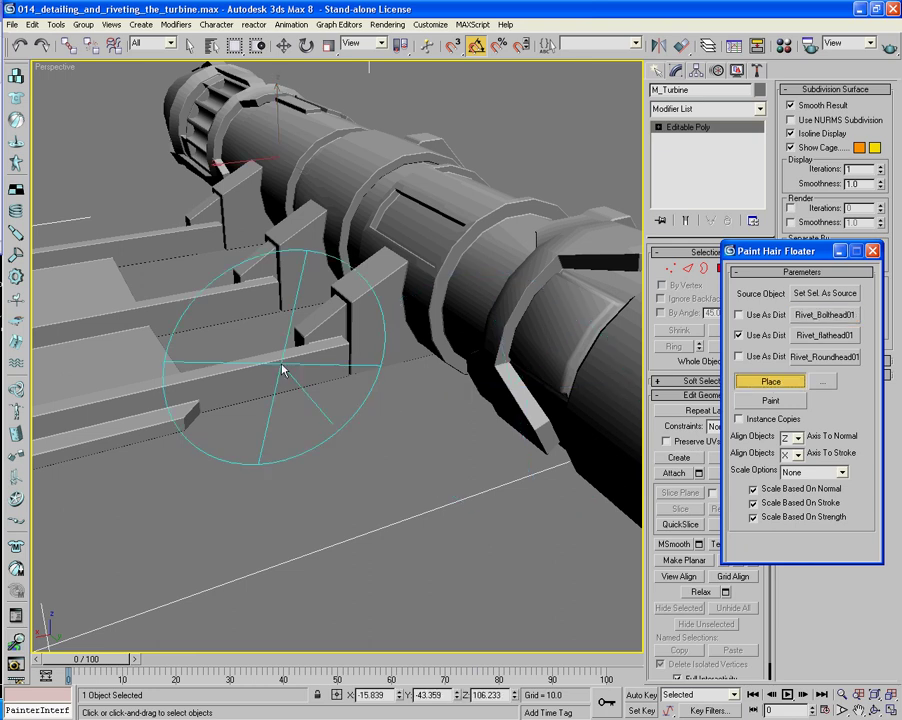
click(342, 361)
scroll(334, 405, up, 5)
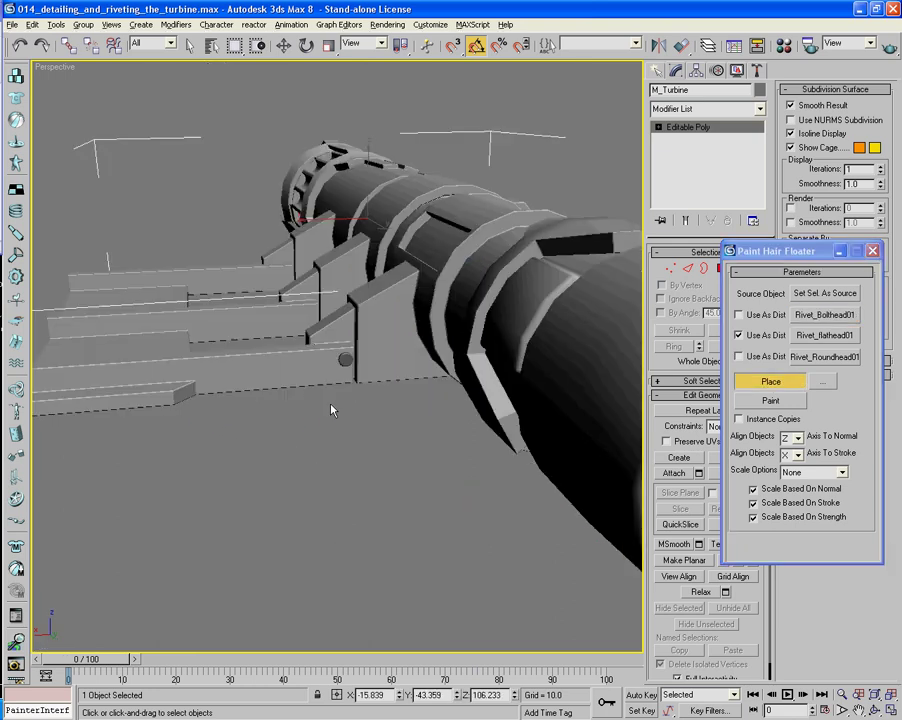
key(ctrl+z)
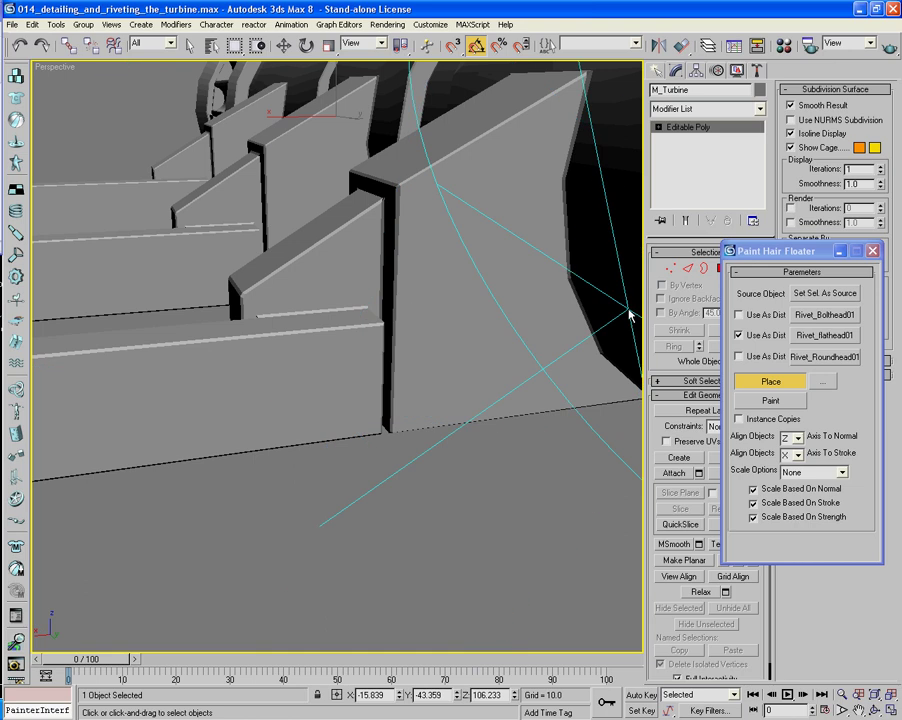
Enable Rivet_Bolthead01 as a distribution object and reduce the painter brush size.
click(739, 316)
click(821, 381)
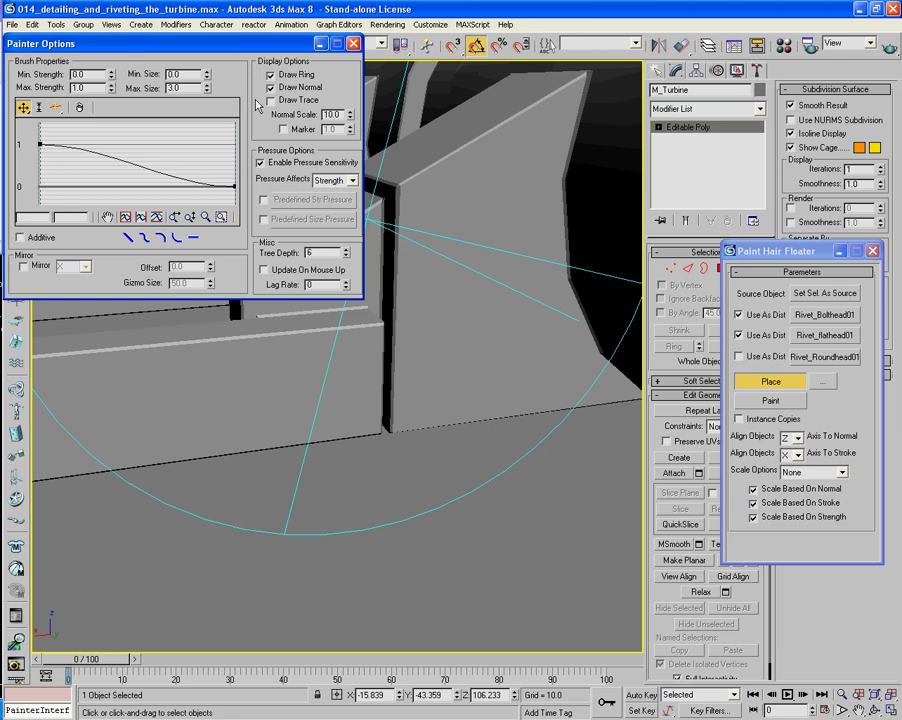
click(353, 43)
Try to place a bolthead rivet on the near beam's side face beside its bracket.
scroll(376, 198, up, 5)
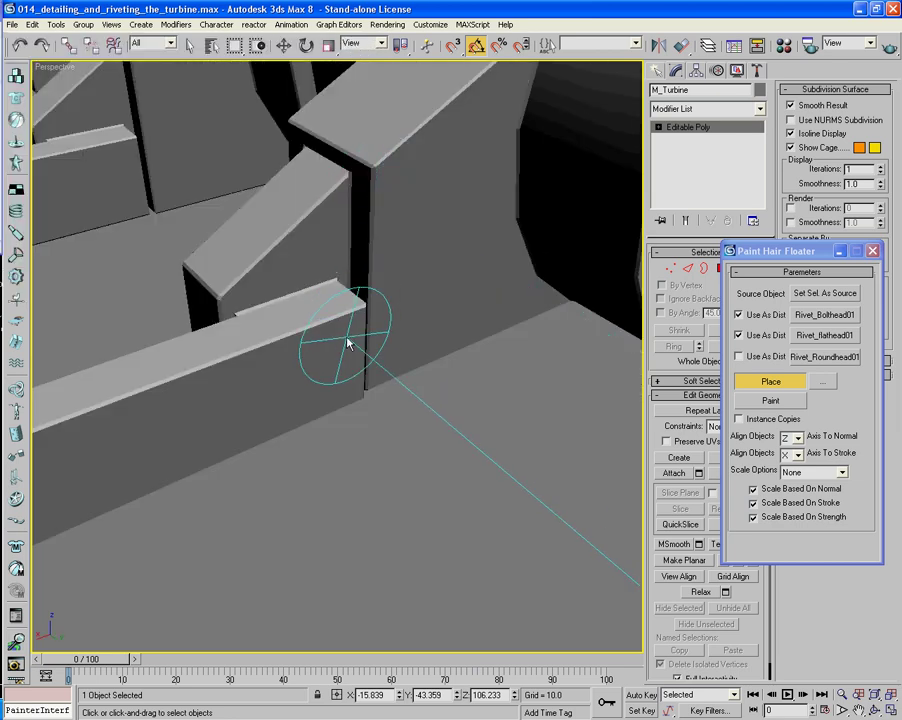
click(347, 342)
key(ctrl+z)
drag(332, 369, 329, 386)
Place a bolthead rivet on the opposite side of the same joint, on the side face of the end bracket's arm.
middle_drag(347, 262, 316, 296)
scroll(300, 297, down, 3)
mouse_move(250, 299)
alt+middle_down()
mouse_move(372, 291)
mouse_move(447, 265)
alt+middle_up()
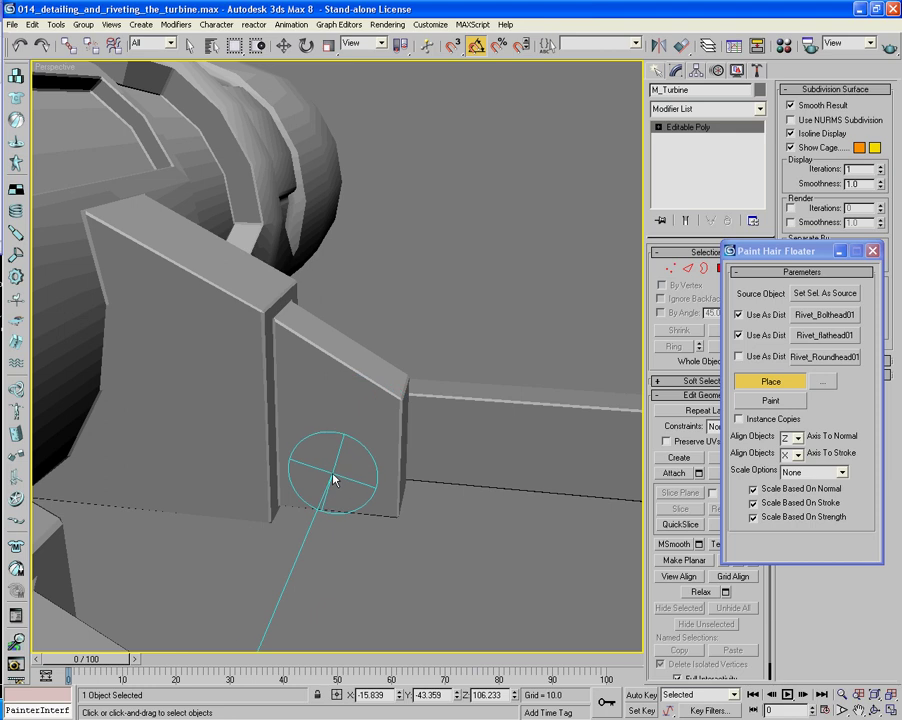
click(333, 476)
mouse_move(330, 472)
alt+middle_down()
mouse_move(410, 418)
mouse_move(318, 410)
mouse_move(411, 479)
mouse_move(449, 557)
mouse_move(366, 422)
mouse_move(218, 430)
mouse_move(290, 432)
alt+middle_up()
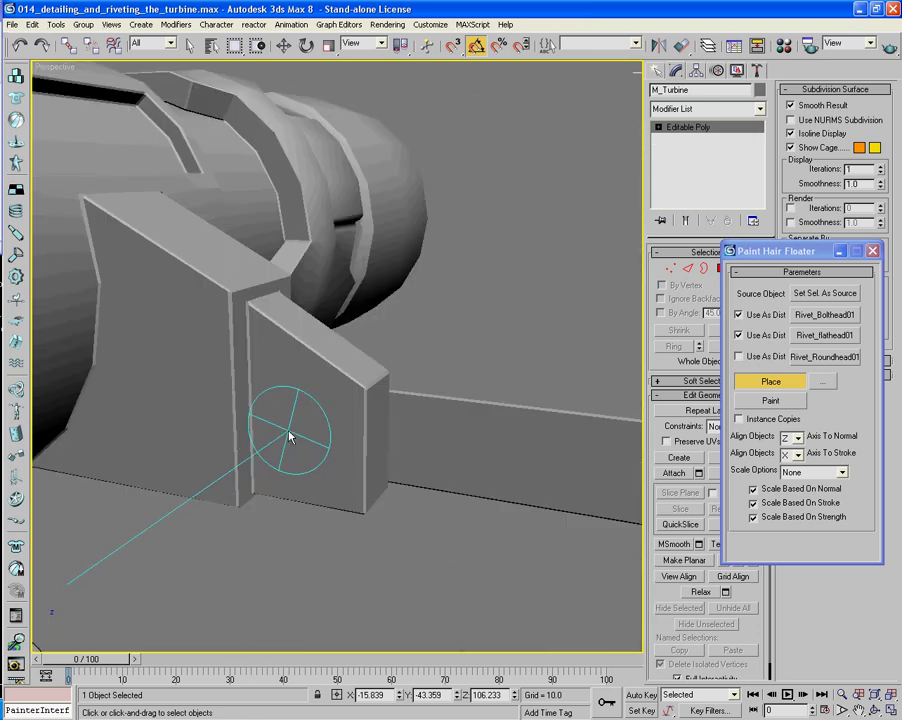
click(292, 378)
Place bolthead rivets on the beams' side faces, one at the bracket end of each beam.
mouse_move(292, 378)
alt+middle_down()
mouse_move(312, 467)
mouse_move(367, 492)
mouse_move(286, 490)
mouse_move(220, 424)
mouse_move(380, 464)
mouse_move(369, 463)
alt+middle_up()
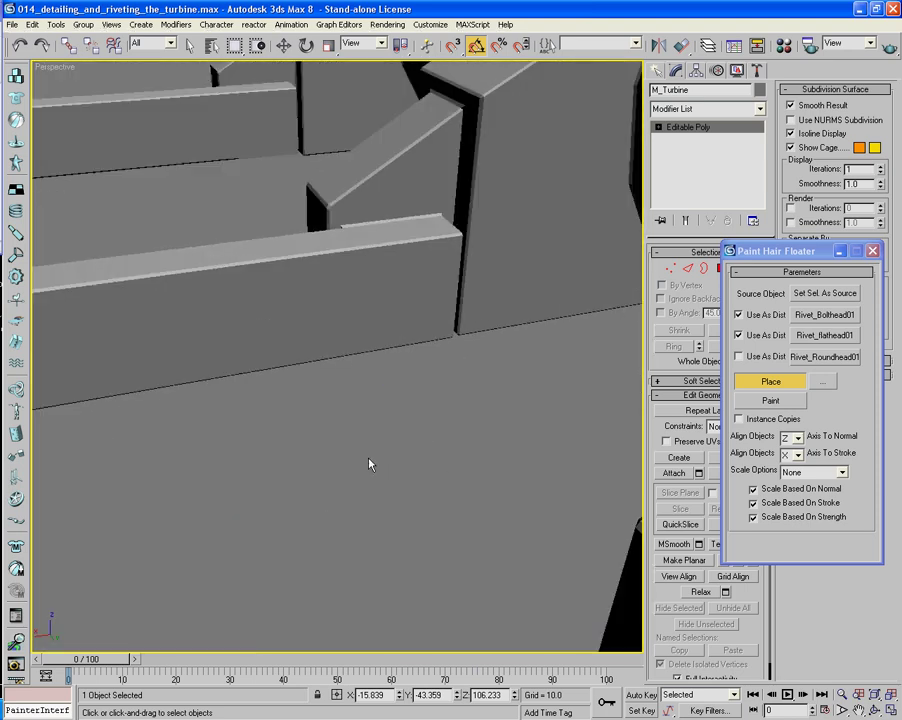
click(408, 298)
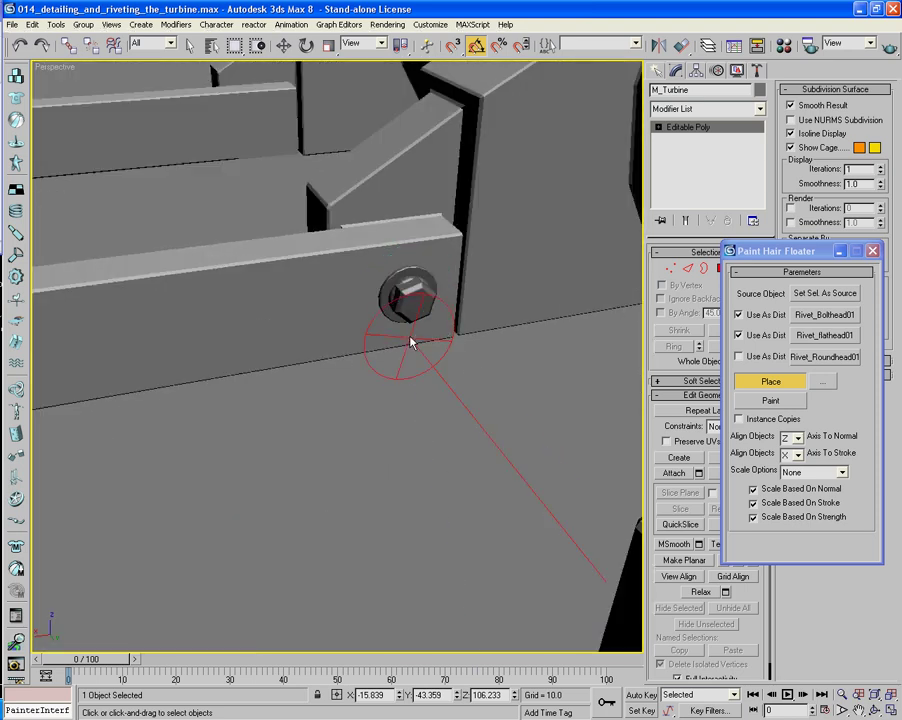
click(265, 127)
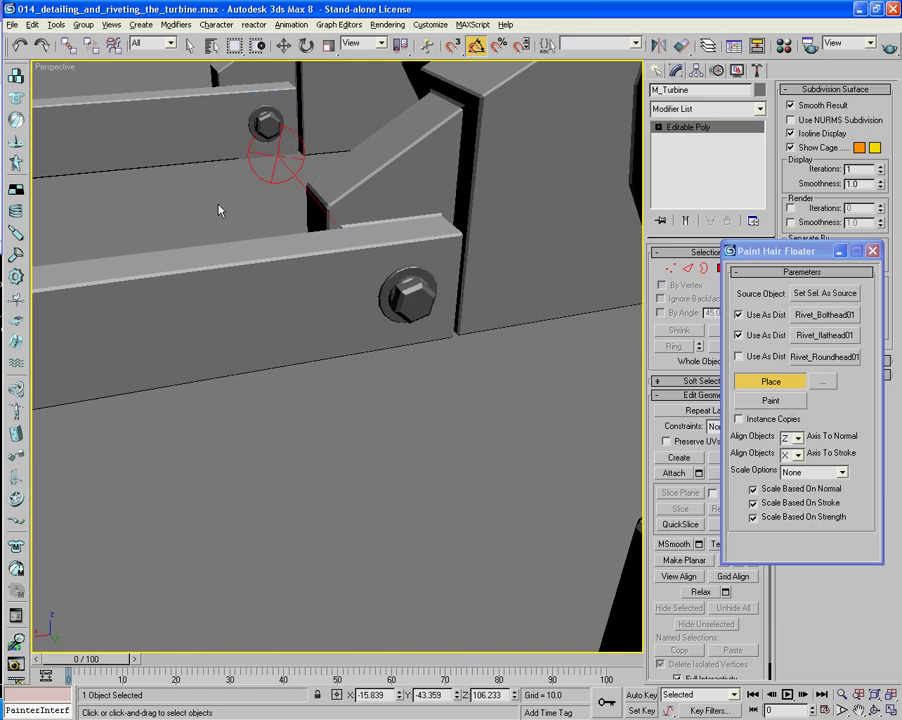
Place a bolthead rivet on the side face of the middle bracket's arm.
alt+middle_drag(220, 206, 380, 218)
scroll(380, 218, down, 5)
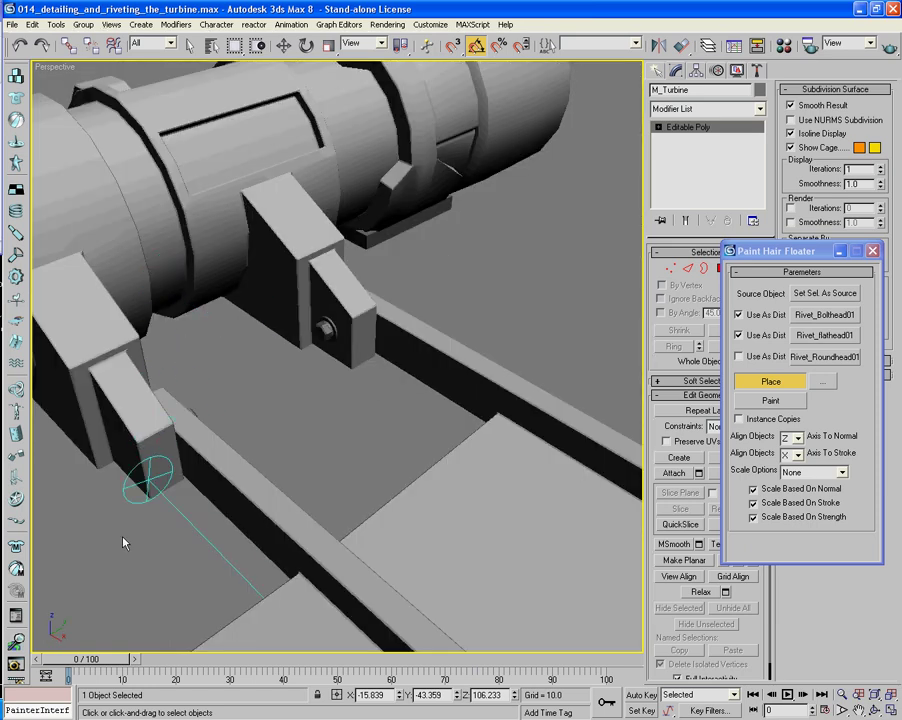
middle_drag(124, 536, 216, 500)
scroll(262, 463, up, 5)
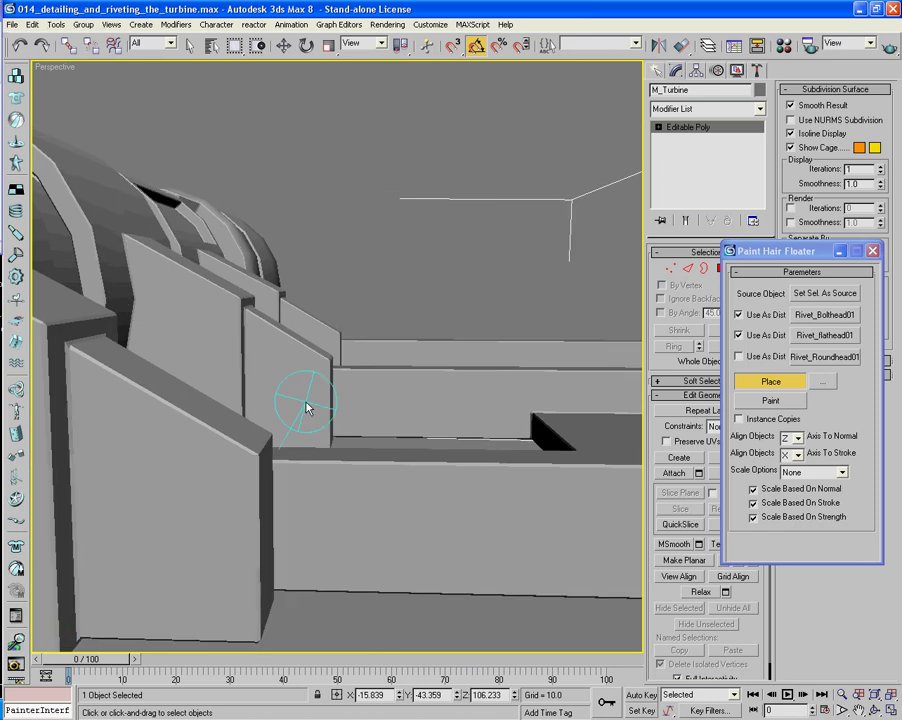
click(289, 410)
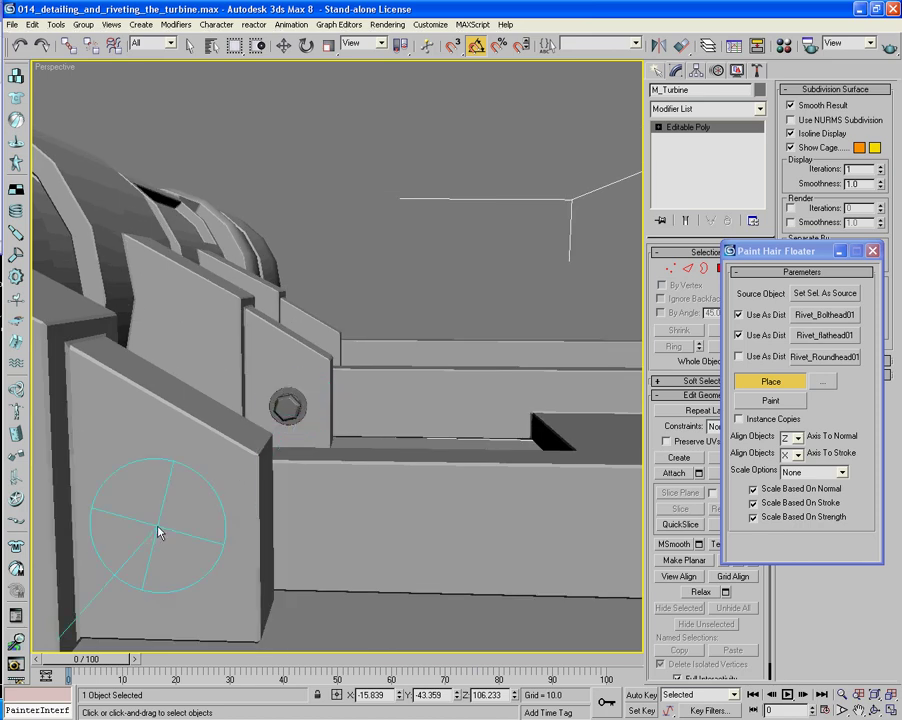
Place four bolthead rivets on the two flat panels between the beams, near the corners of their turbine-side edges.
scroll(164, 537, down, 8)
alt+middle_drag(272, 535, 279, 476)
scroll(279, 476, up, 5)
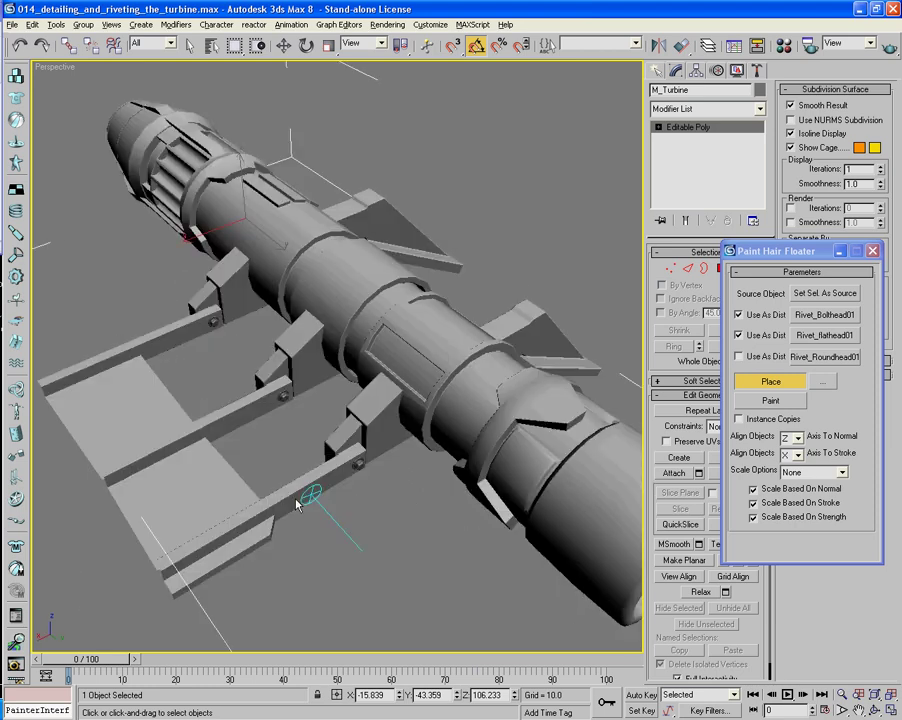
alt+middle_drag(272, 572, 340, 505)
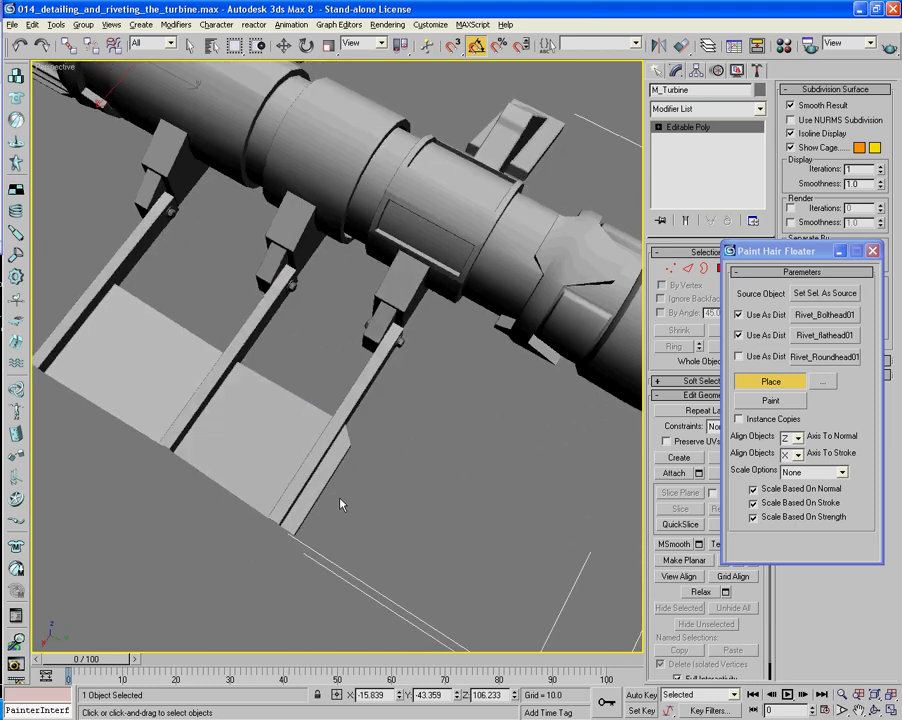
click(314, 423)
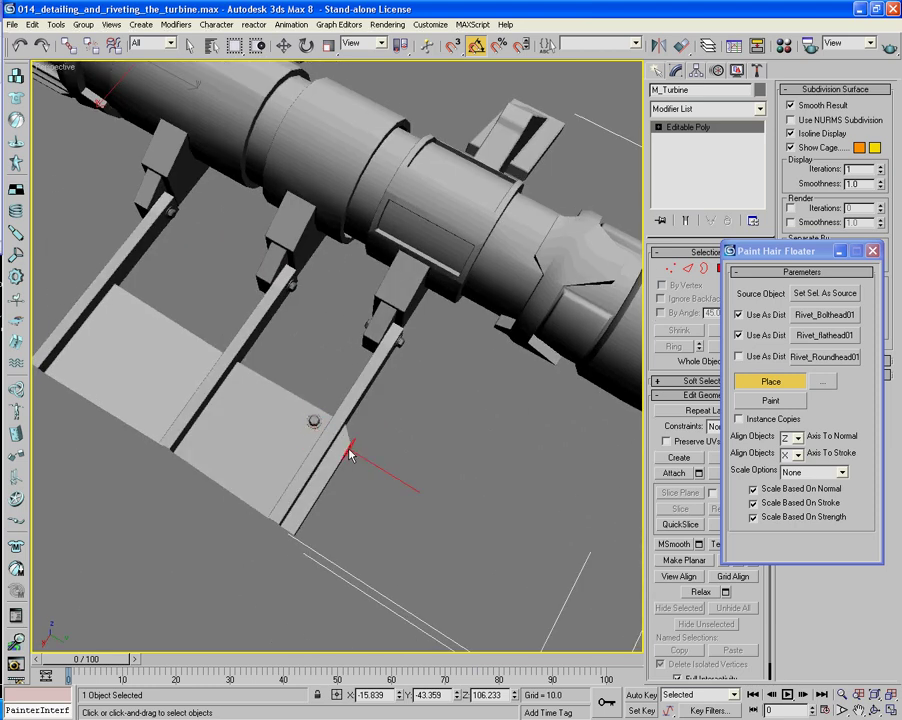
click(245, 376)
scroll(272, 374, down, 2)
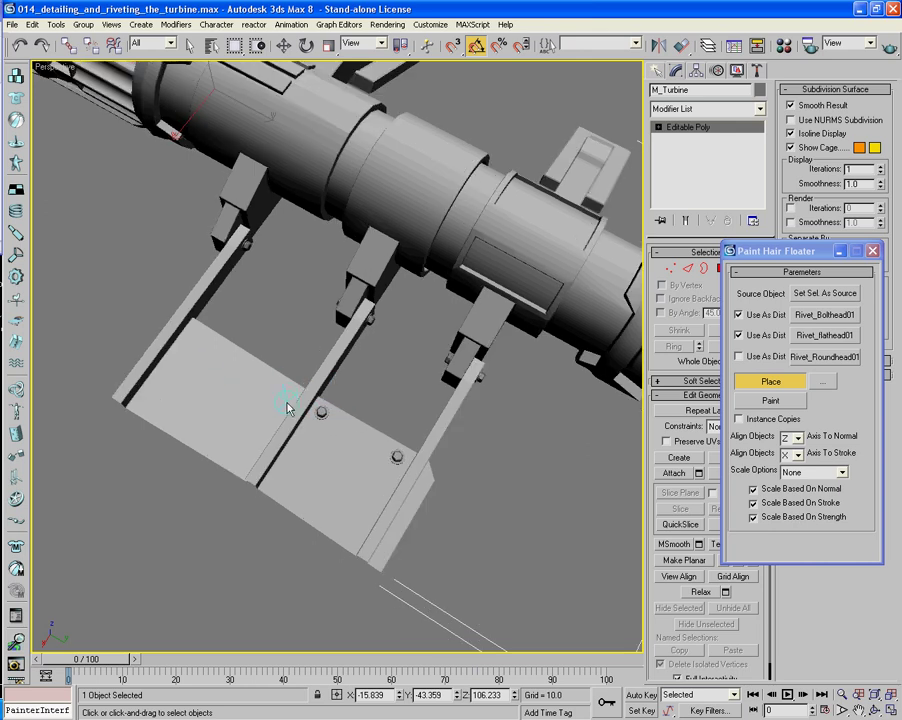
click(287, 394)
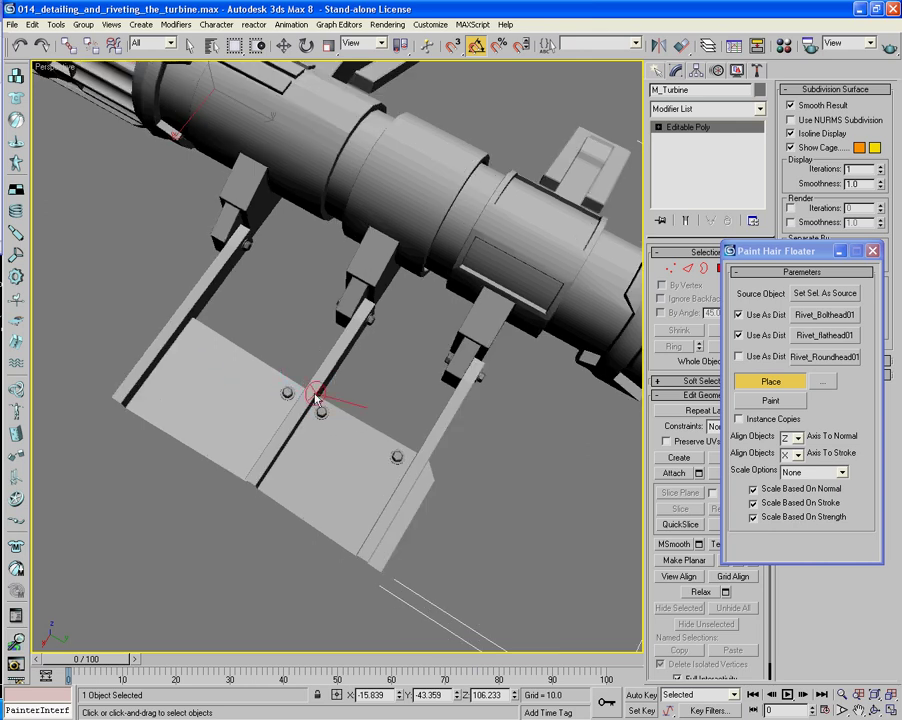
click(196, 332)
Place a bolthead rivet in the middle of the angled strip outside the end beam, undoing a misplaced first attempt.
alt+middle_drag(318, 342, 408, 254)
scroll(297, 282, up, 5)
scroll(297, 285, up, 3)
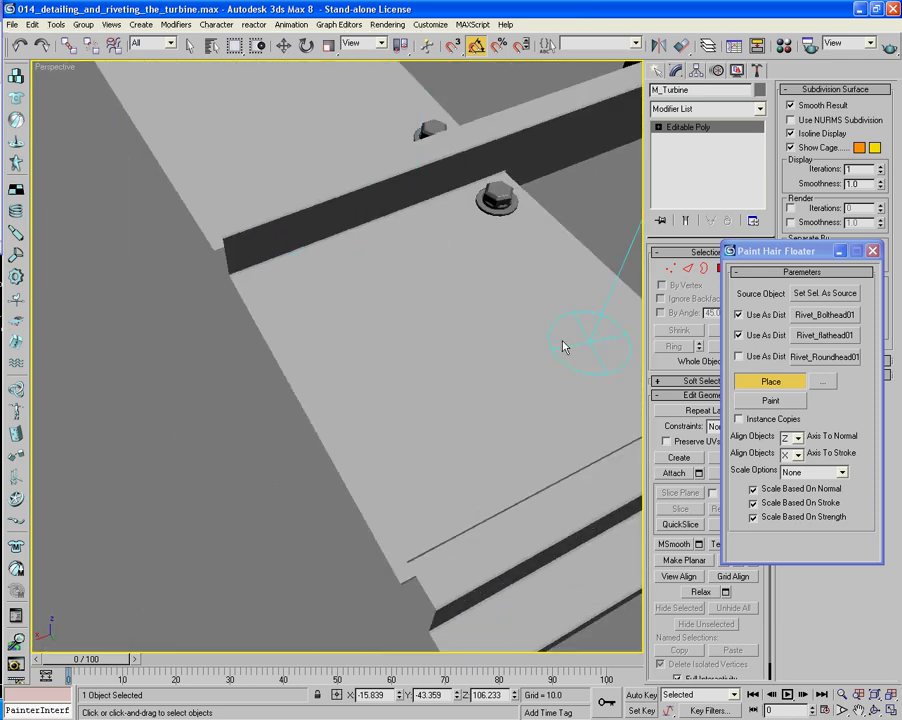
mouse_move(418, 403)
middle_down()
mouse_move(413, 447)
mouse_move(332, 477)
middle_up()
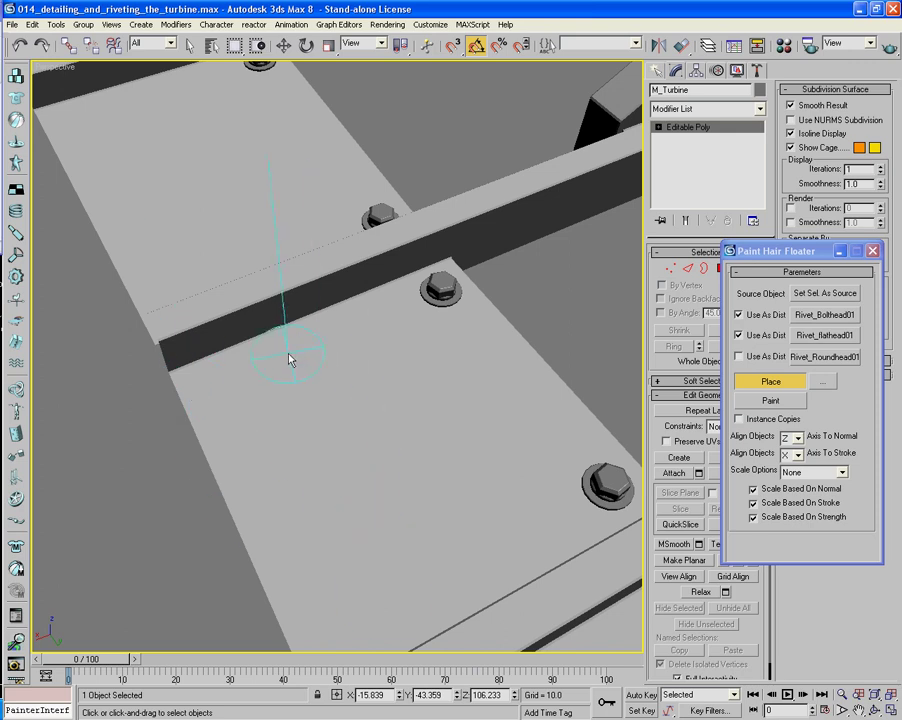
scroll(420, 480, down, 8)
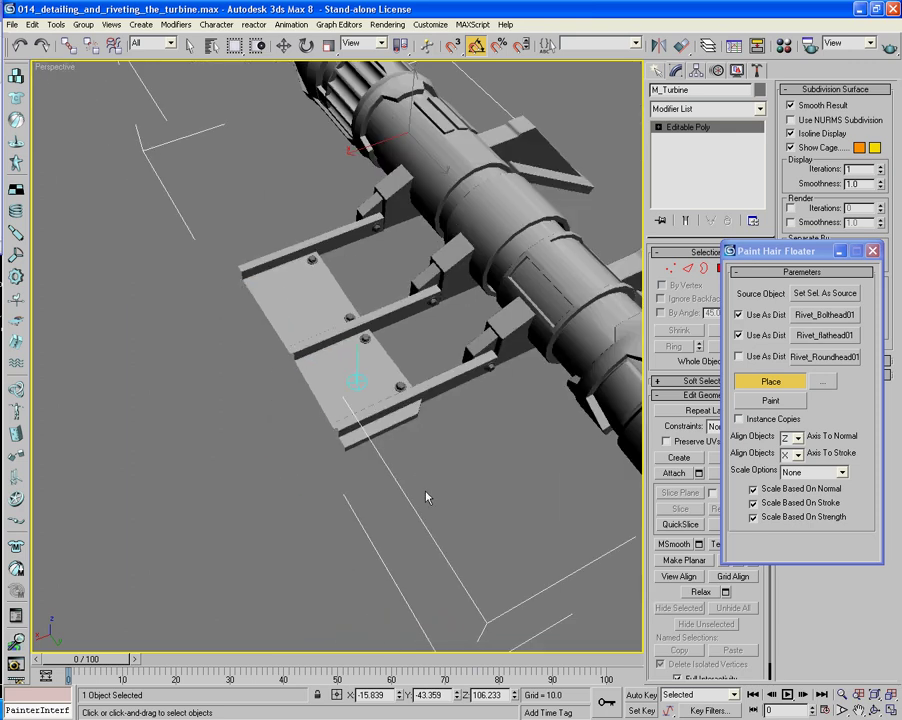
mouse_move(395, 492)
alt+middle_down()
mouse_move(386, 452)
mouse_move(440, 470)
alt+middle_up()
scroll(450, 475, up, 8)
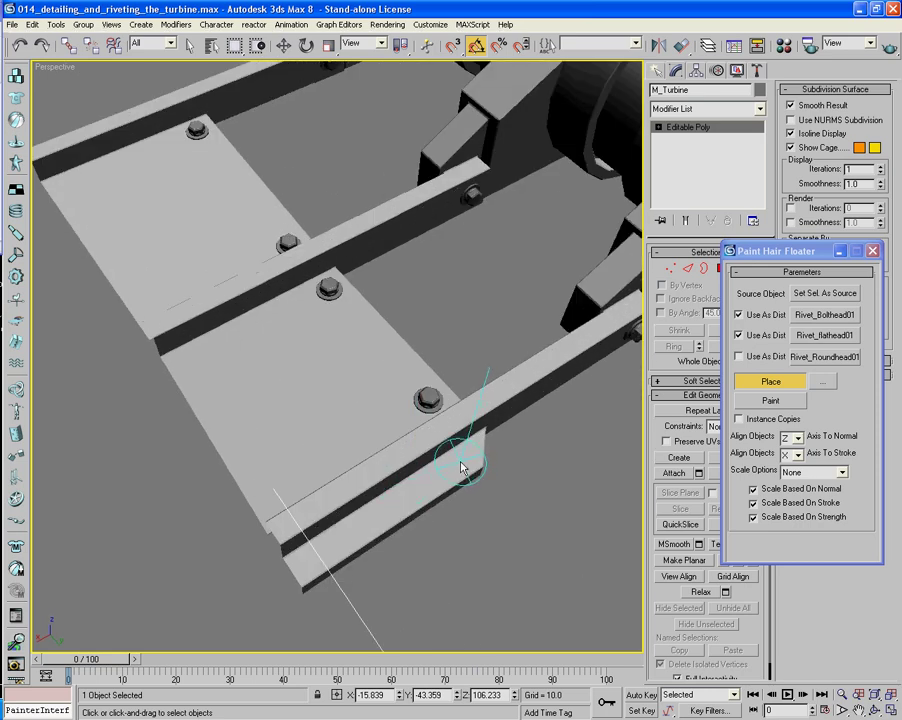
mouse_move(461, 462)
mouse_down()
mouse_move(501, 464)
mouse_move(490, 464)
mouse_up()
key(ctrl+z)
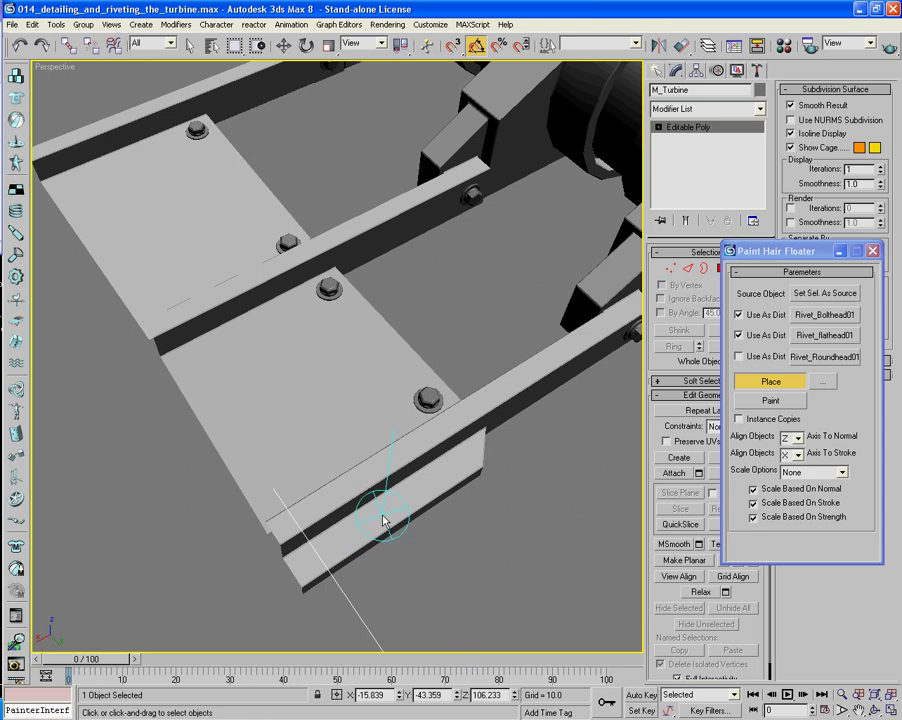
click(385, 516)
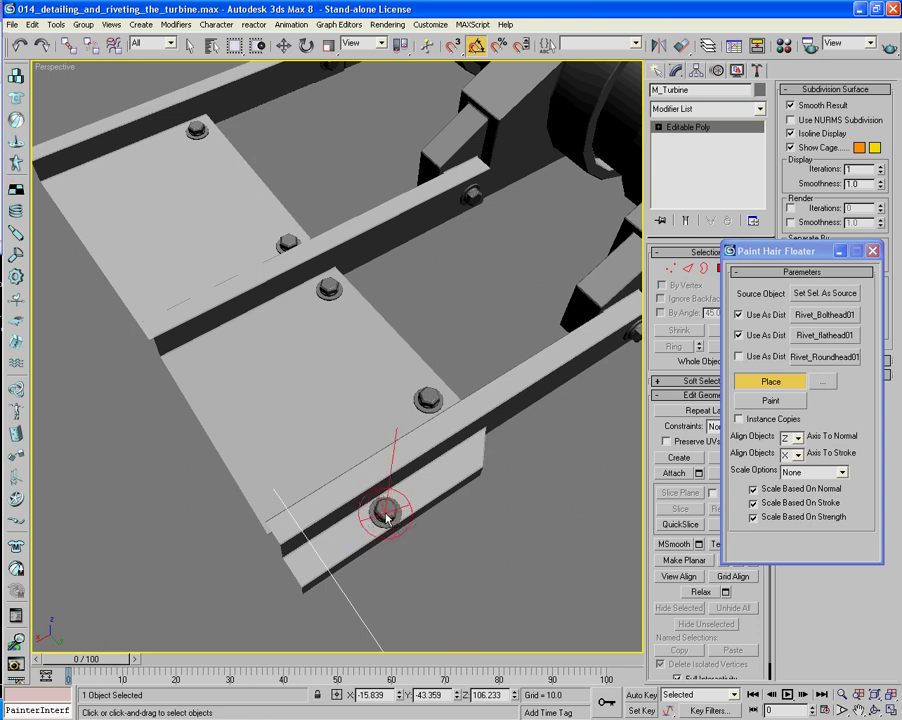
Disable Rivet_Bolthead01 as a distribution object and place a flathead rivet midway along the opposite end beam's outer face.
mouse_move(499, 475)
alt+middle_down()
mouse_move(246, 532)
mouse_move(399, 515)
mouse_move(408, 552)
mouse_move(445, 509)
mouse_move(436, 502)
alt+middle_up()
scroll(397, 515, down, 4)
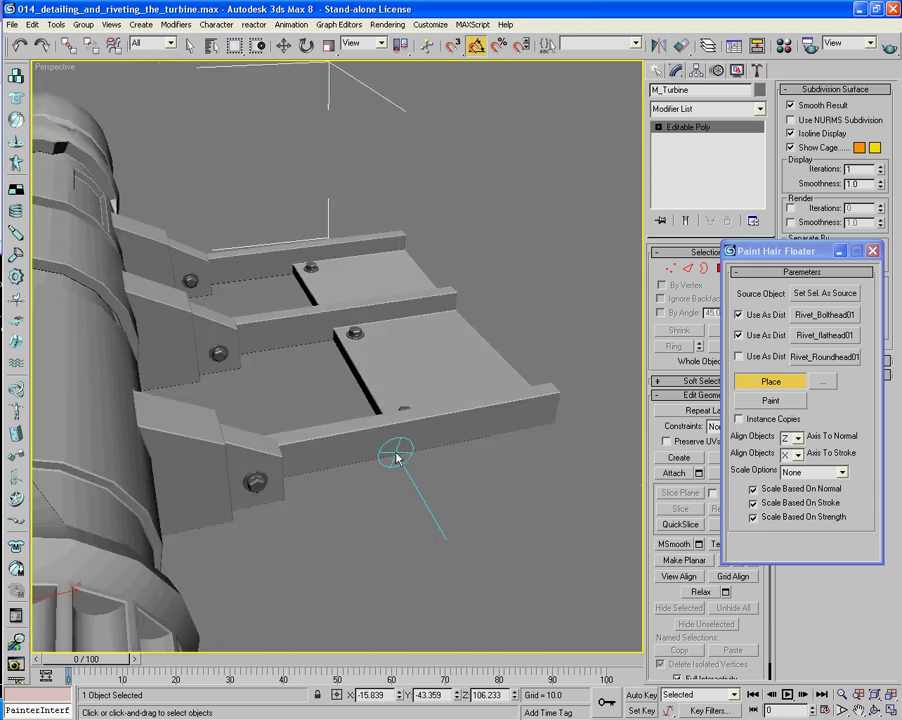
click(738, 315)
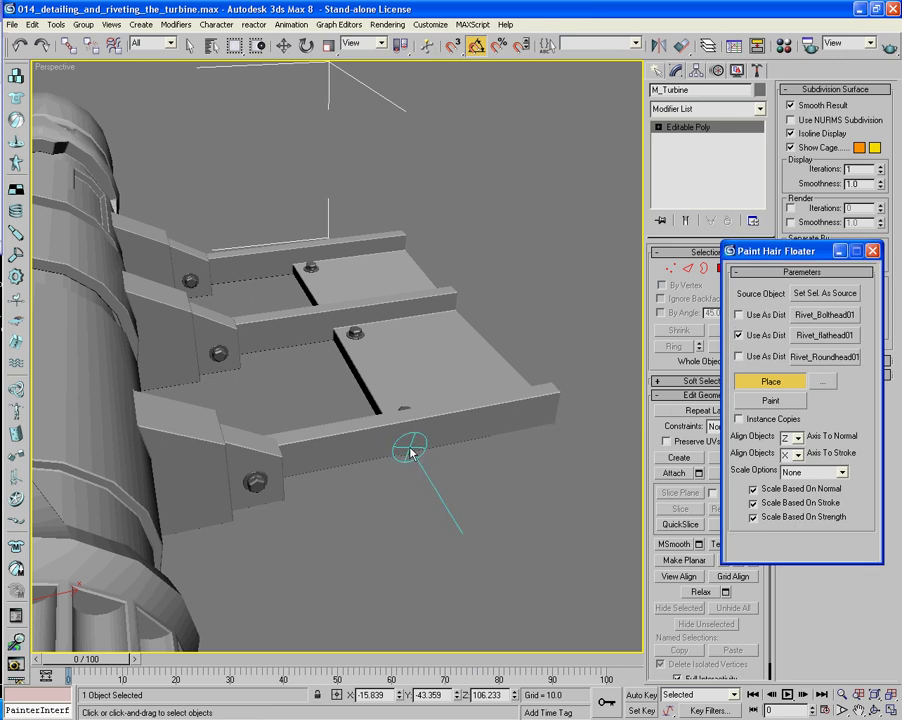
drag(410, 451, 528, 428)
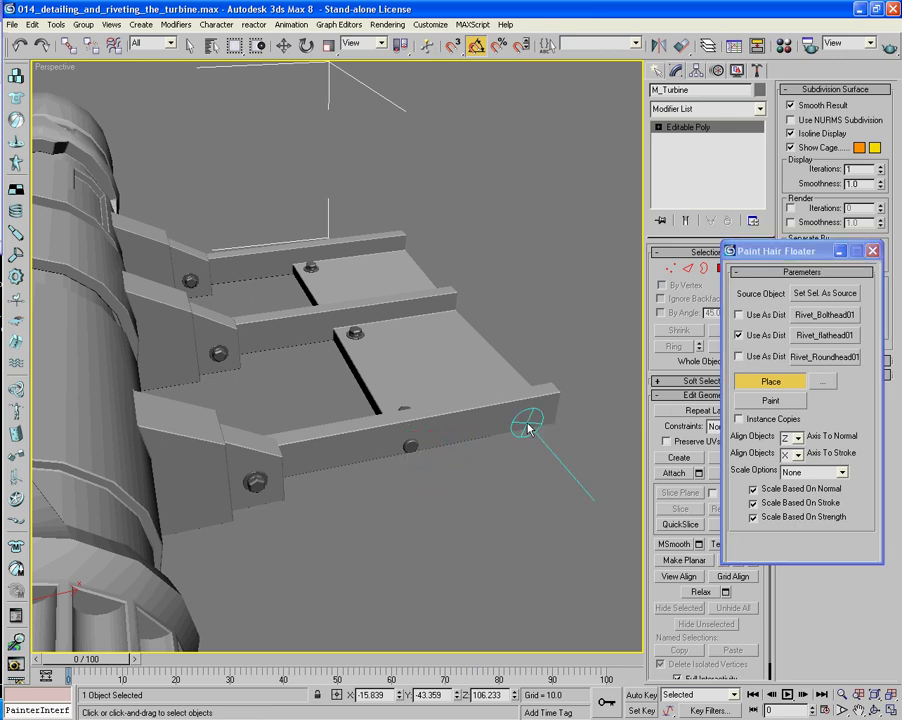
Place flathead rivets on the turbine body, one on either side of the middle bracket's upper end.
mouse_move(587, 414)
alt+middle_down()
mouse_move(503, 466)
mouse_move(473, 437)
mouse_move(451, 501)
mouse_move(282, 433)
mouse_move(451, 493)
mouse_move(396, 445)
mouse_move(394, 422)
mouse_move(384, 486)
alt+middle_up()
scroll(384, 486, up, 3)
alt+middle_drag(328, 547, 325, 455)
scroll(325, 455, up, 3)
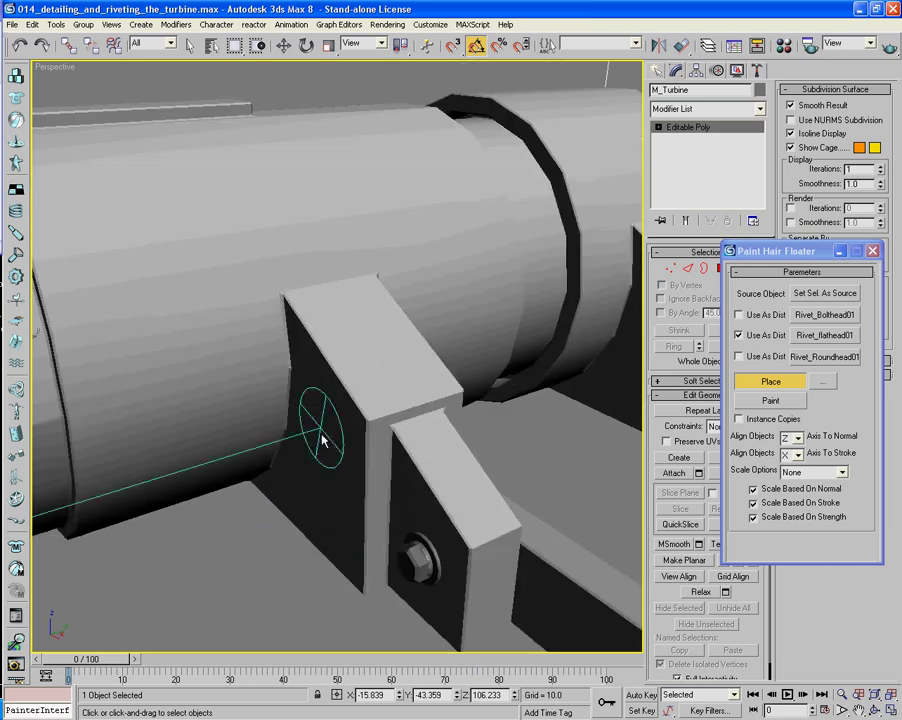
click(262, 324)
mouse_move(262, 324)
alt+middle_down()
mouse_move(400, 296)
mouse_move(272, 302)
mouse_move(420, 292)
mouse_move(477, 311)
mouse_move(485, 304)
alt+middle_up()
click(310, 294)
click(439, 290)
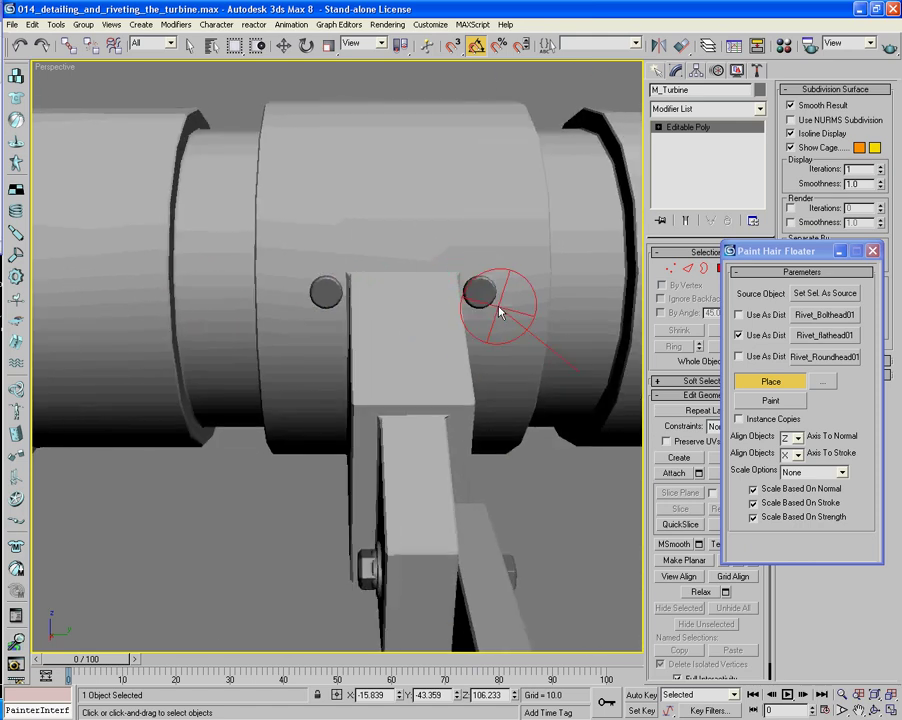
Place flathead rivets on either side of the bracket below the recessed panel and close the Paint Hair Floater.
click(560, 318)
alt+middle_drag(560, 318, 326, 322)
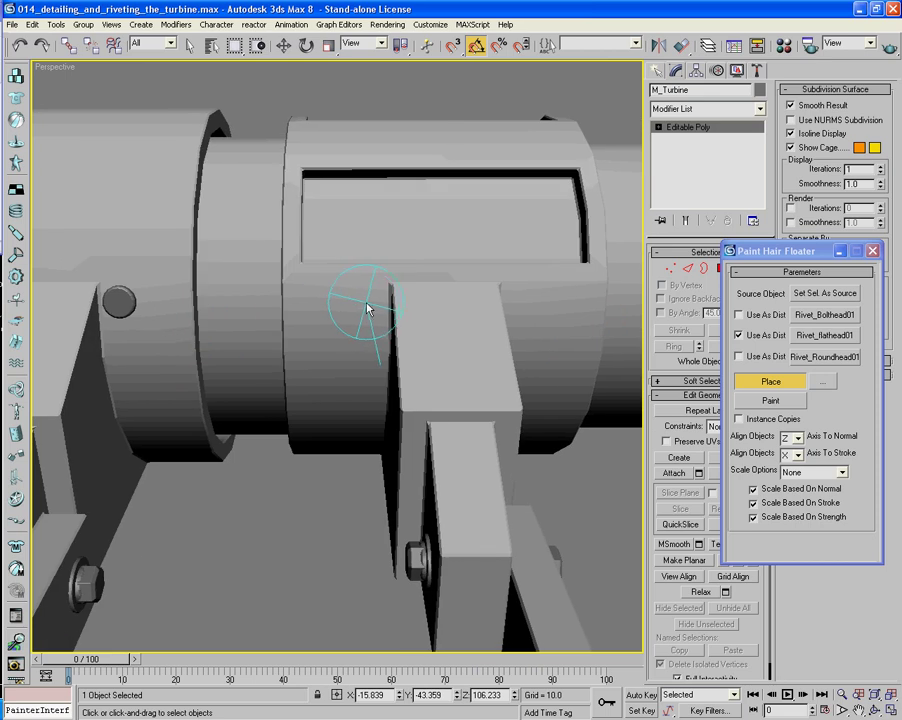
click(363, 304)
click(520, 304)
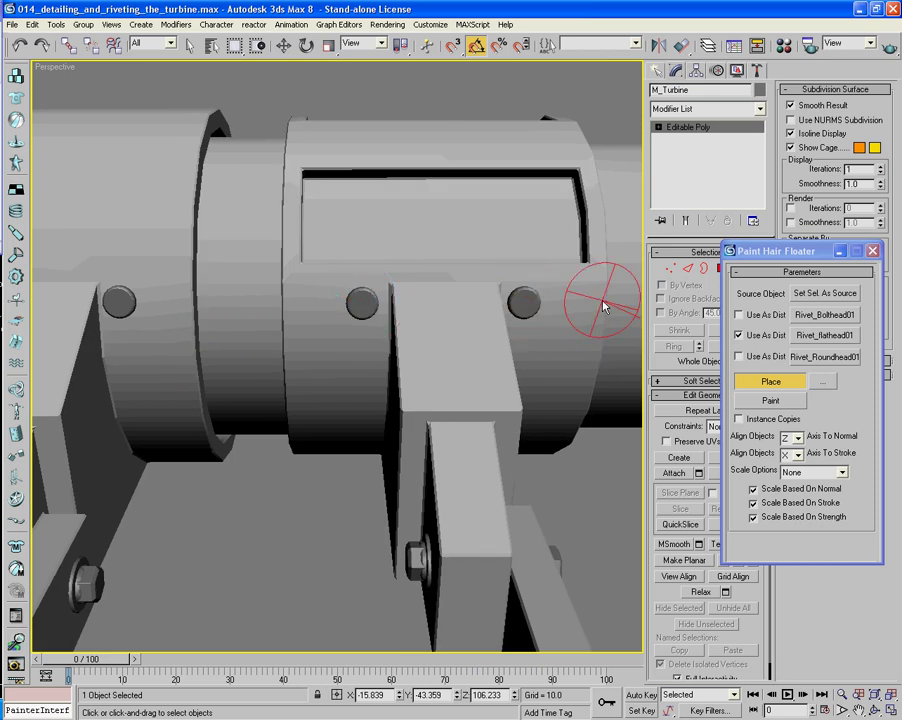
click(870, 252)
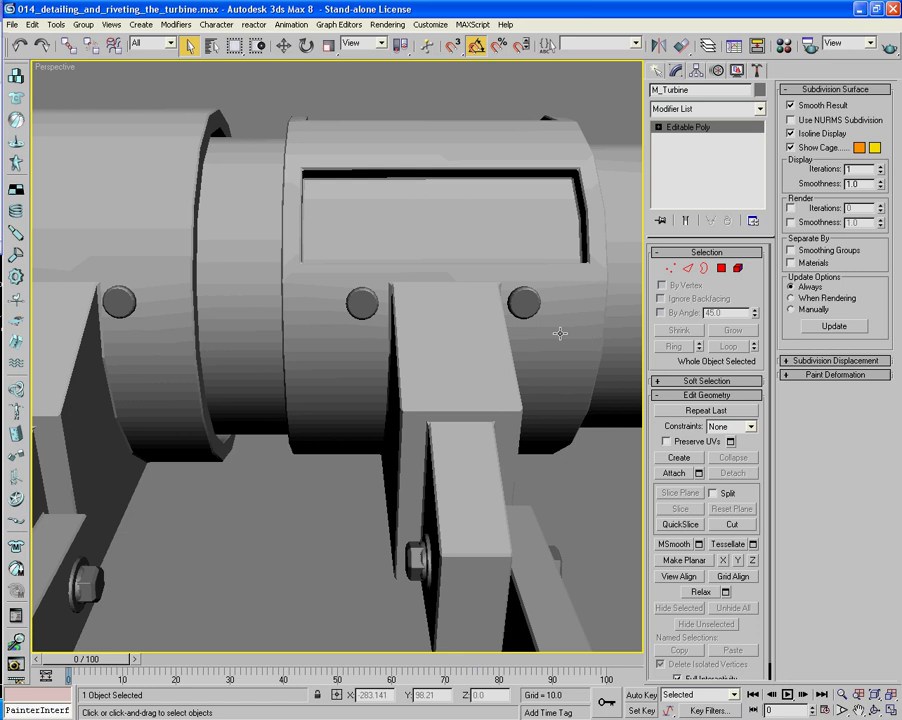
Group the source rivets with their base block under the name "rivet box" and hide the group.
scroll(560, 333, down, 10)
alt+middle_drag(384, 413, 344, 362)
click(479, 431)
drag(459, 388, 380, 335)
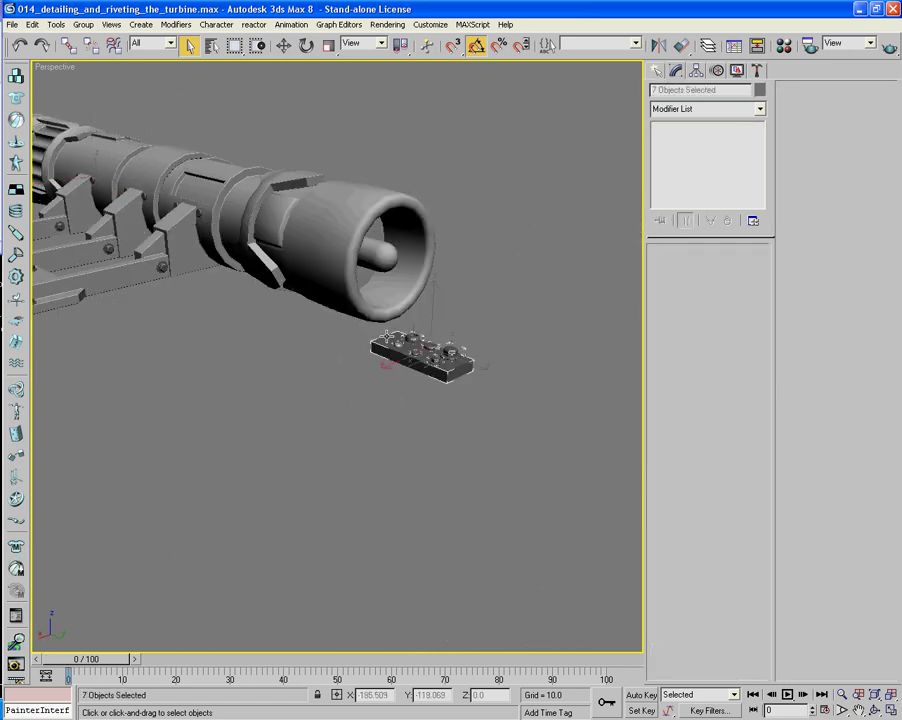
click(84, 24)
click(104, 40)
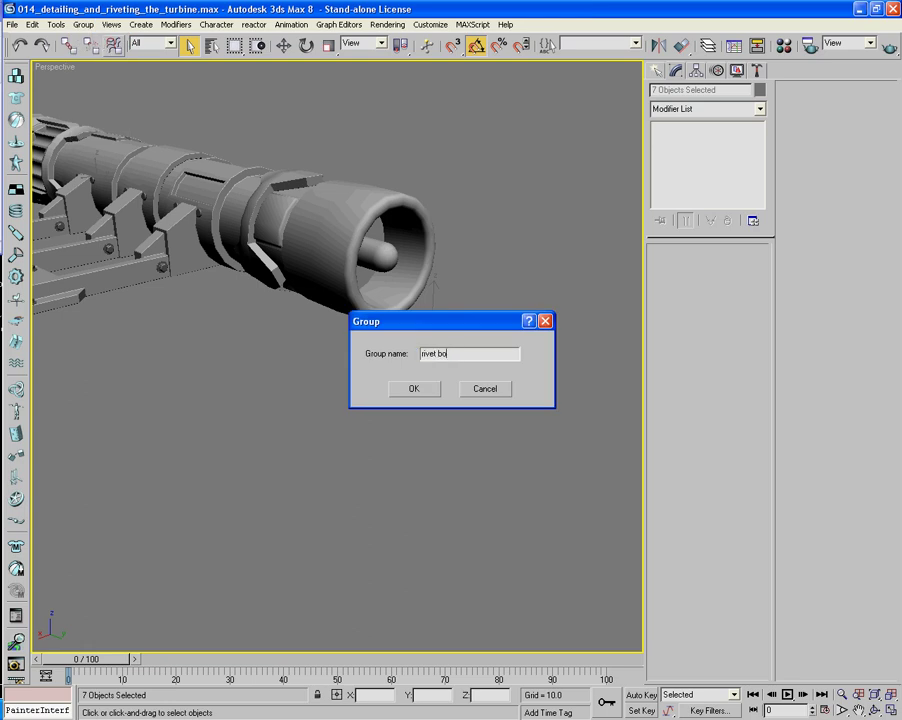
key(Return)
right_click(413, 347)
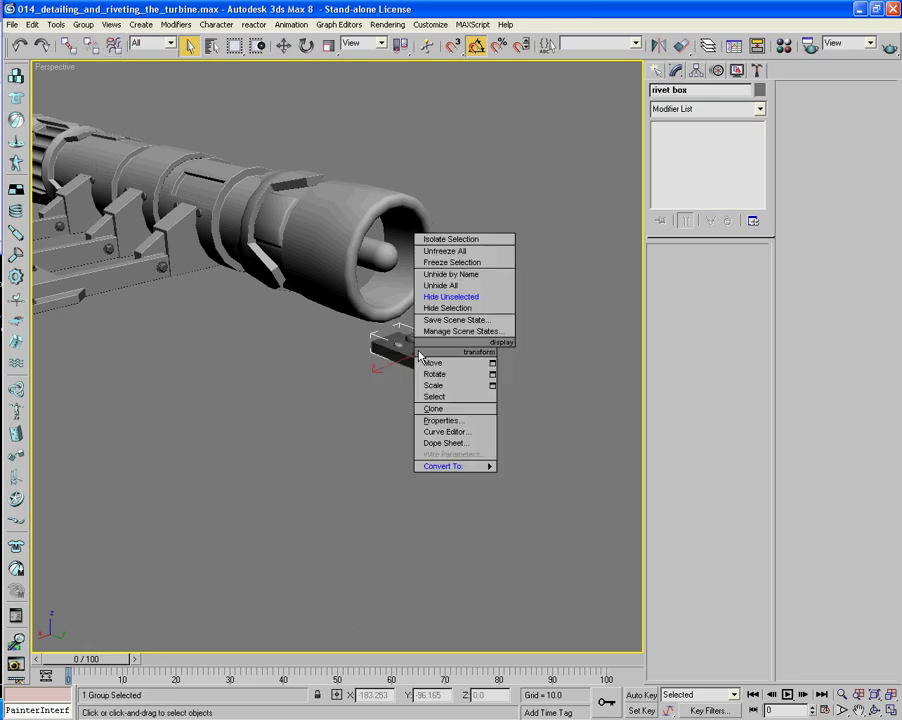
click(450, 308)
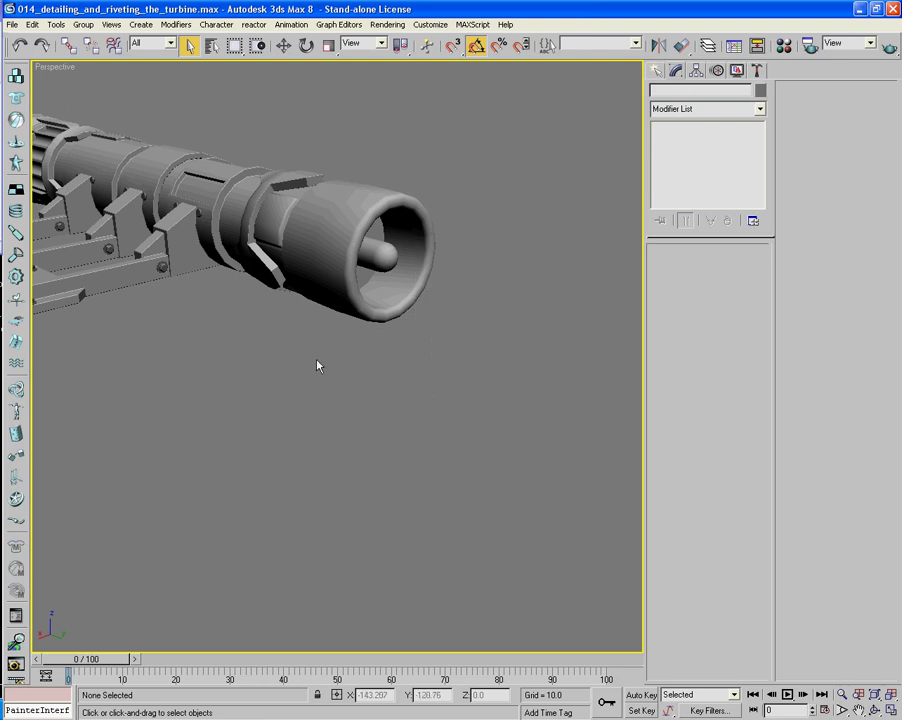
Attach all the placed bolthead and flathead rivets to M_Turbine from the attach list, and clear the selection.
click(323, 292)
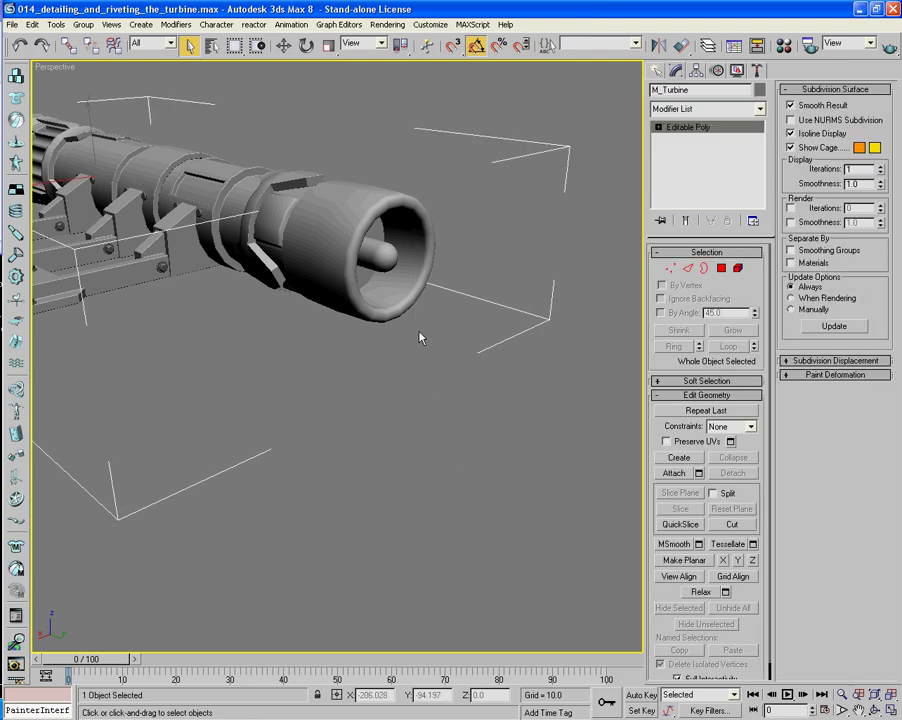
click(699, 474)
drag(365, 260, 418, 556)
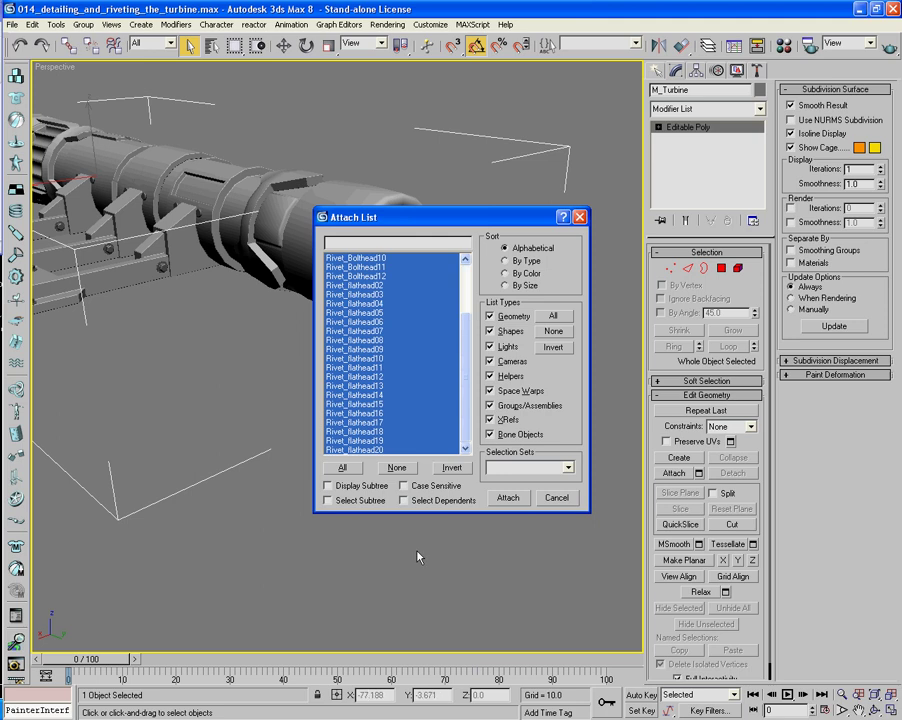
click(507, 498)
click(520, 392)
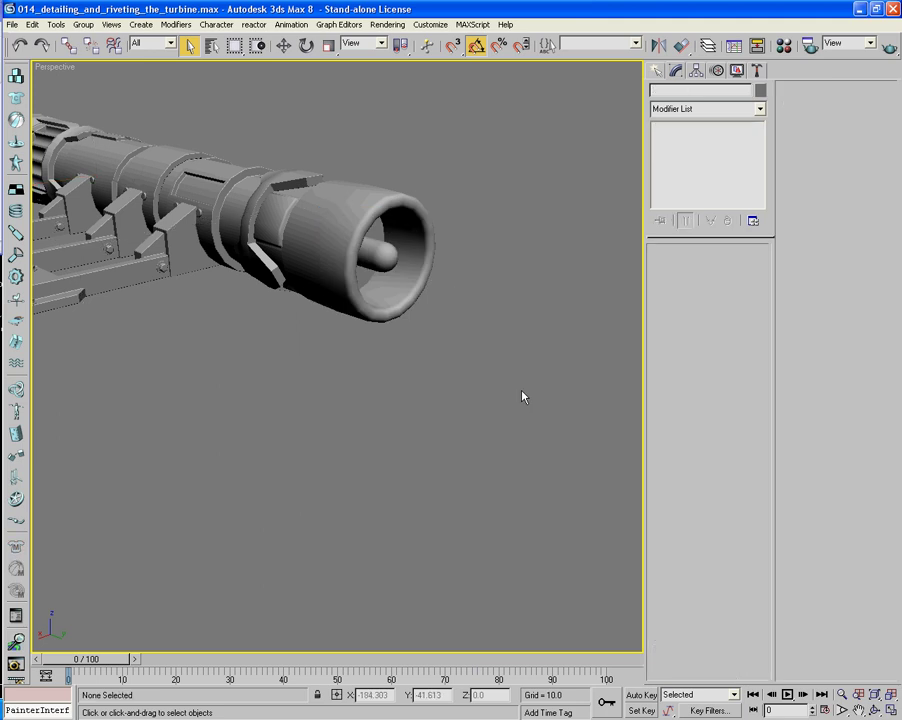
Unhide all objects in the scene and view the riveted turbine mounted on the complete model.
scroll(472, 370, down, 5)
alt+middle_drag(321, 414, 266, 431)
right_click(264, 428)
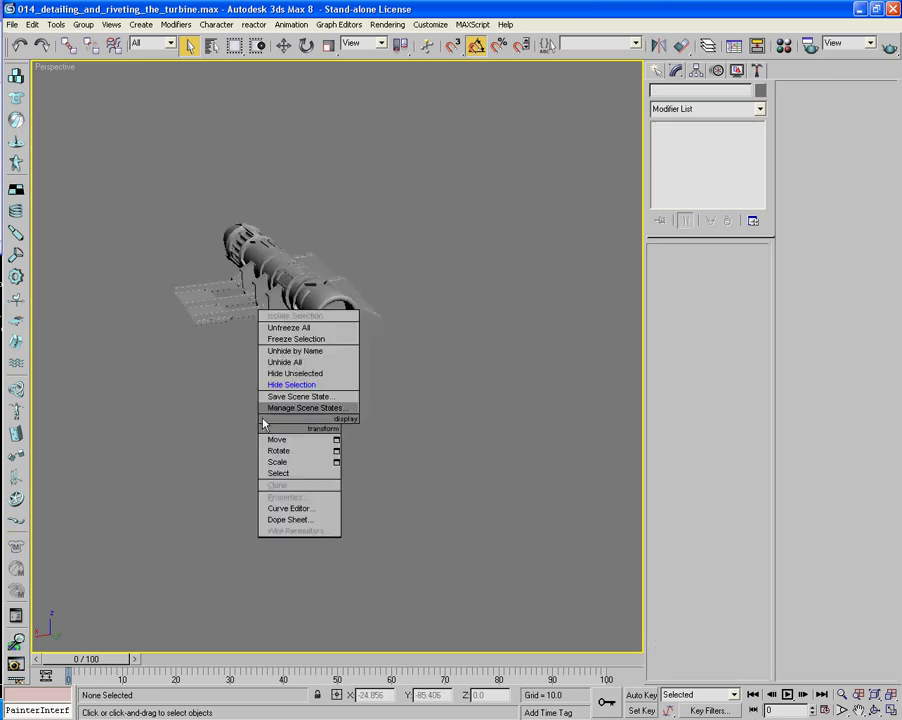
click(310, 362)
alt+middle_drag(480, 464, 380, 476)
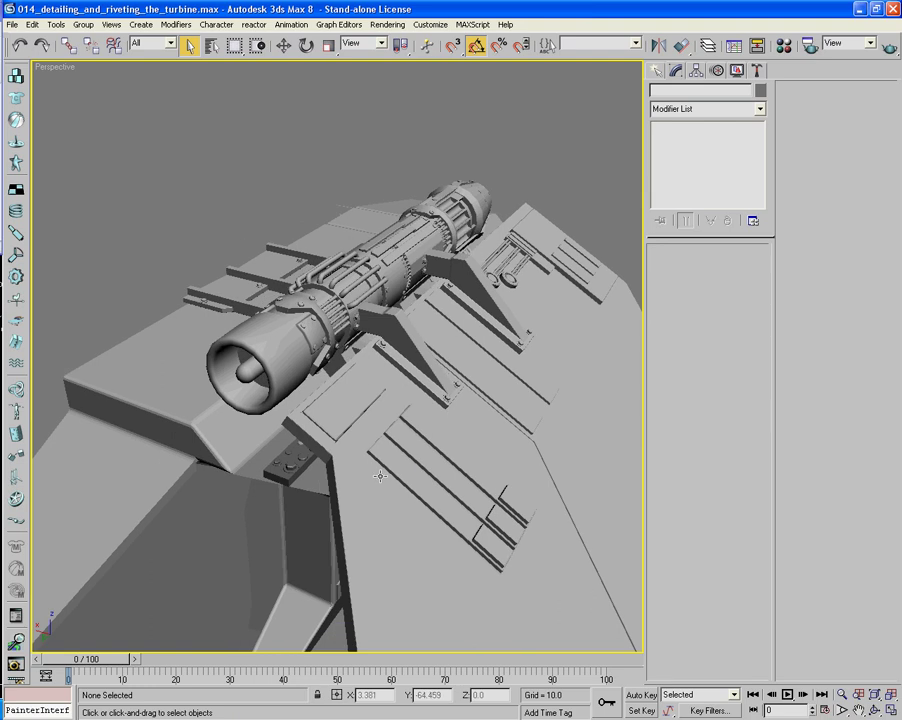